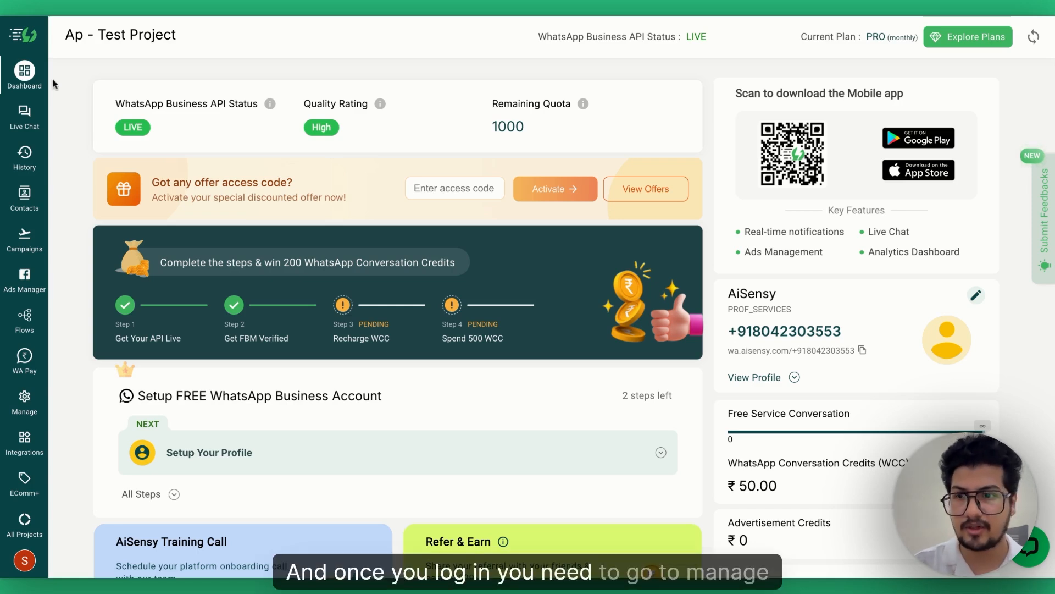
Open the template message management page of the project
left_click(37, 407)
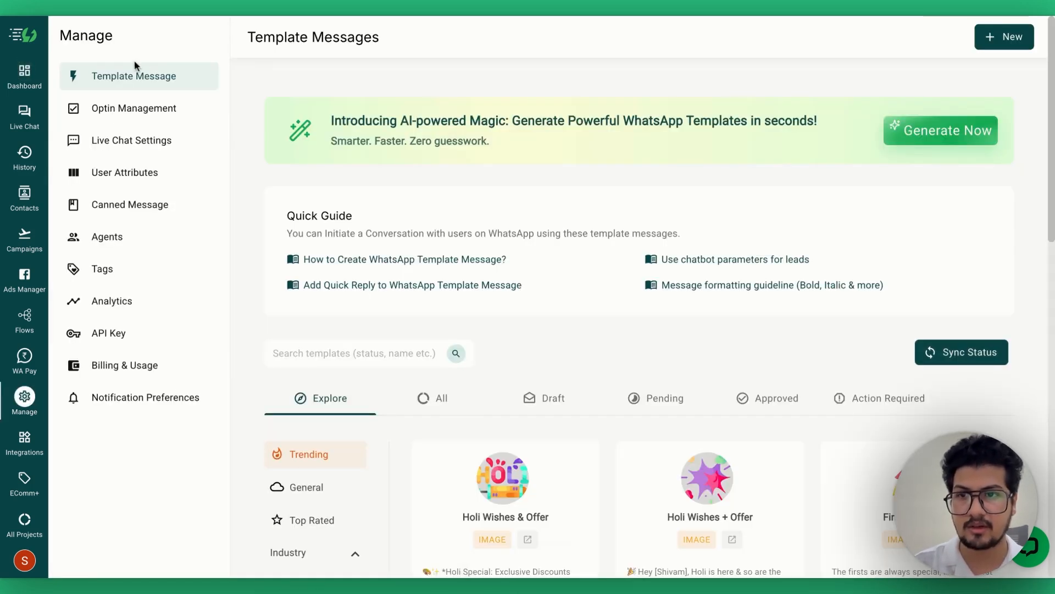
left_click(142, 79)
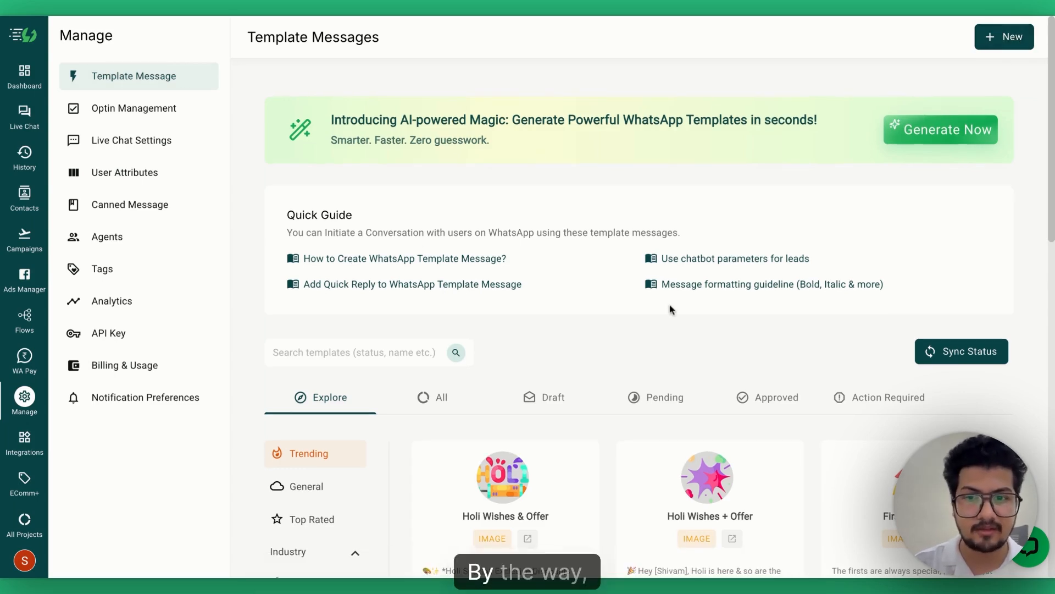
Browse the trending pre-made templates and preview the Holi Wishes & Offer template
scroll(670, 310, "down", 5)
left_click(297, 449)
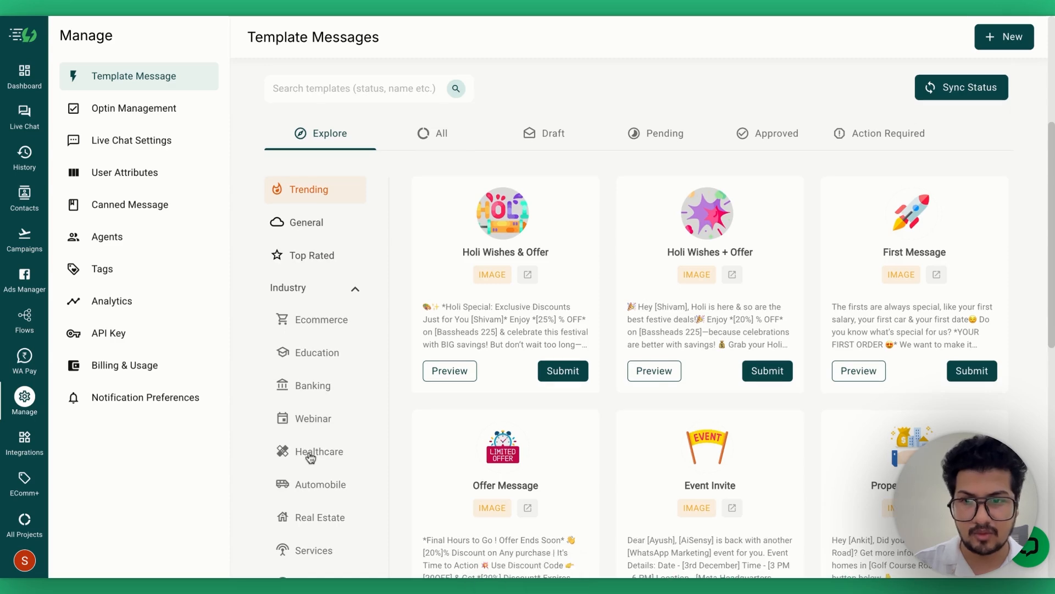
scroll(310, 458, "down", 4)
scroll(308, 455, "up", 3)
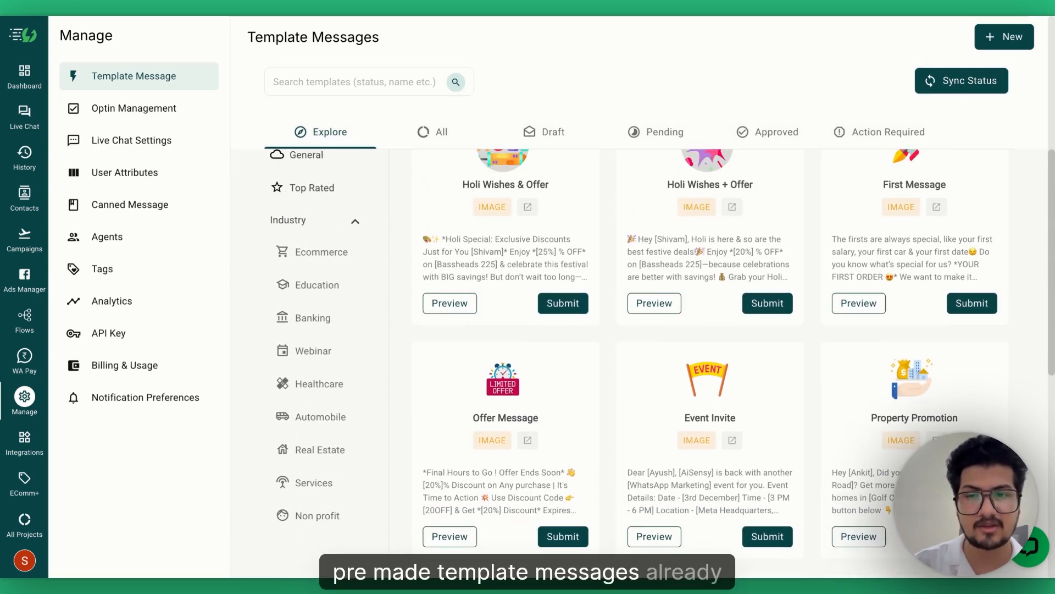
scroll(431, 420, "up", 2)
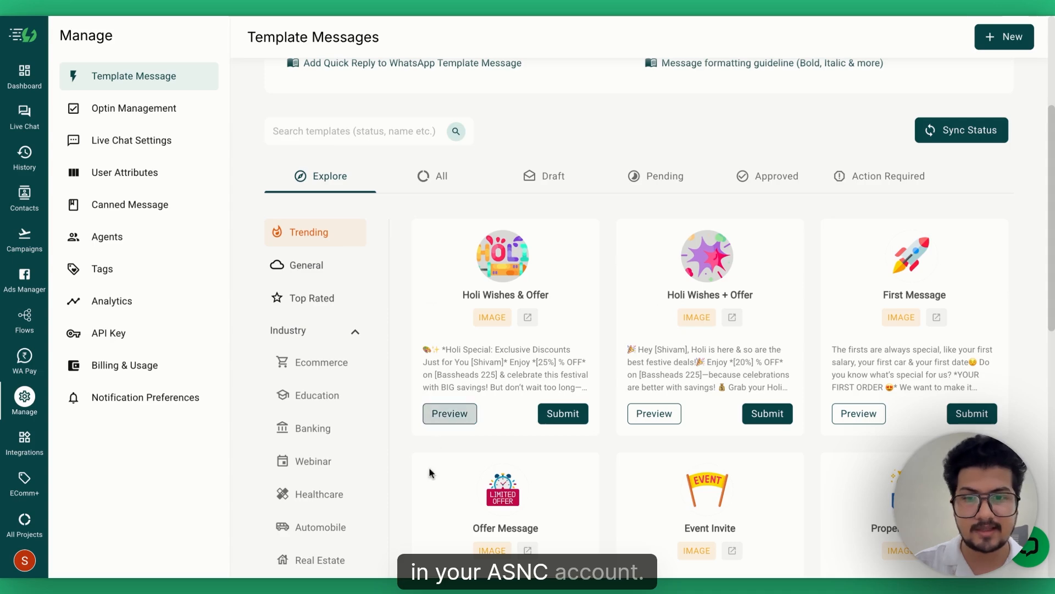
left_click(440, 419)
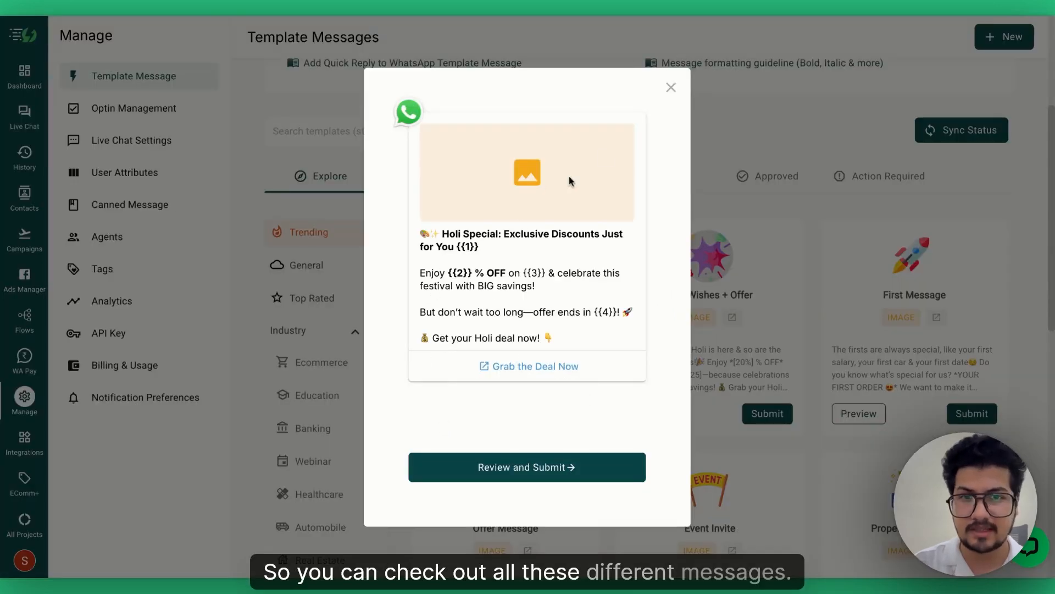
left_click(670, 88)
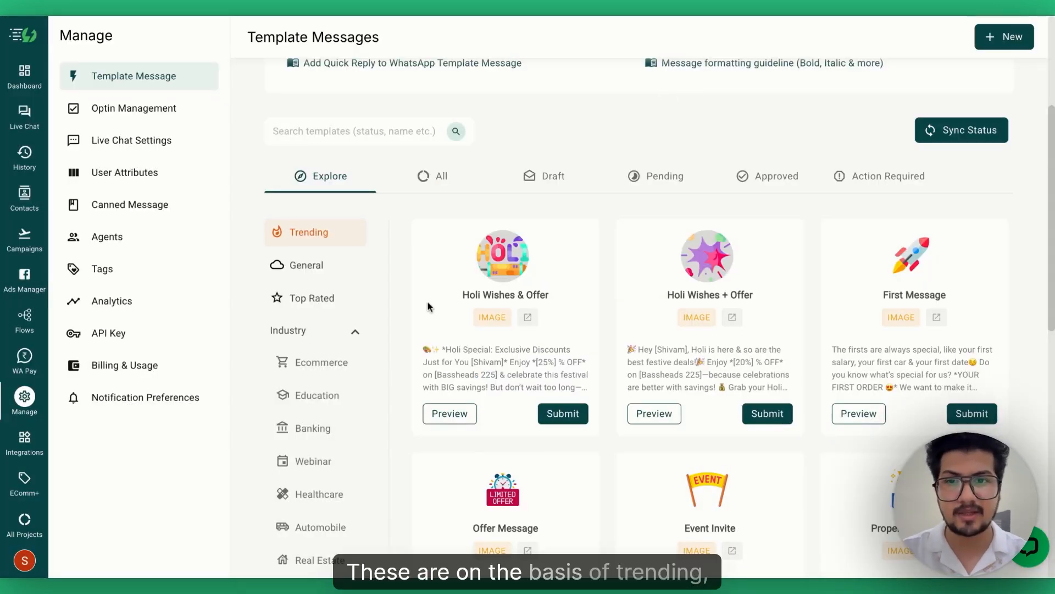
Look through the General and Education template categories and preview the Fee Reminder template
left_click(322, 269)
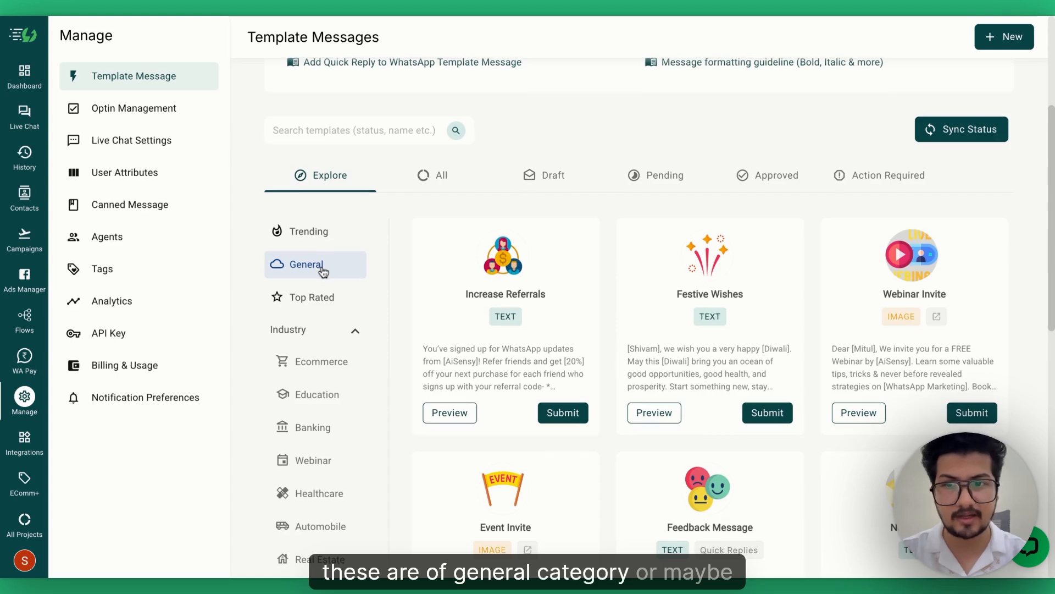
scroll(323, 272, "down", 3)
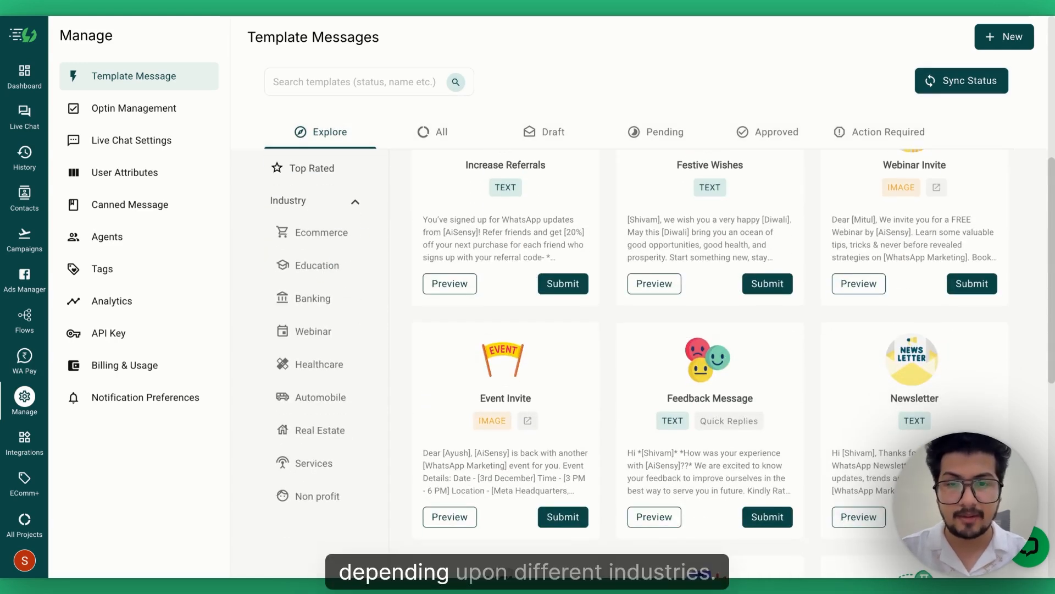
left_click(317, 265)
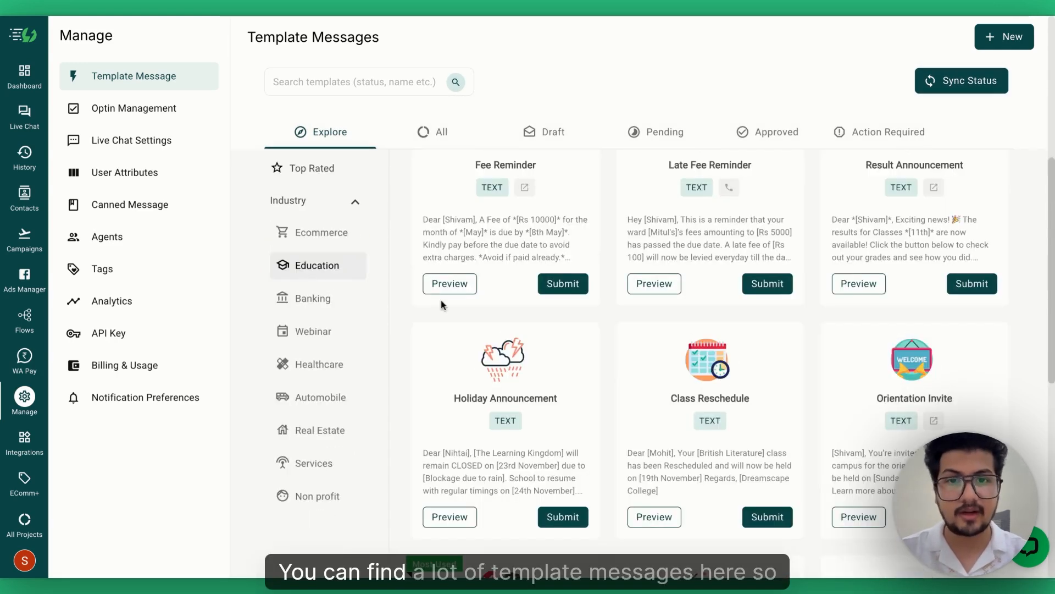
left_click(448, 285)
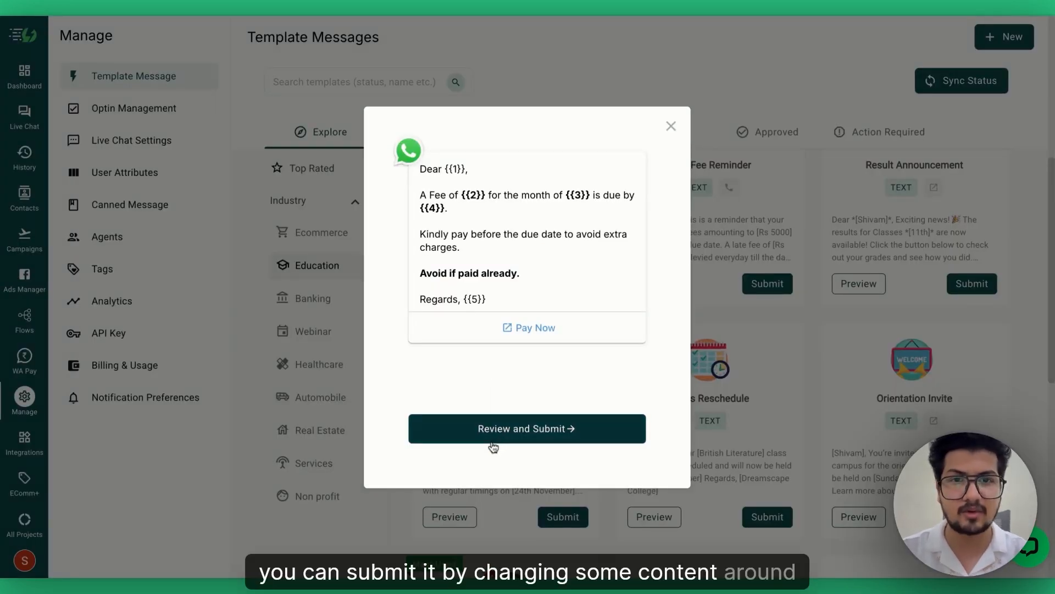
left_click(671, 126)
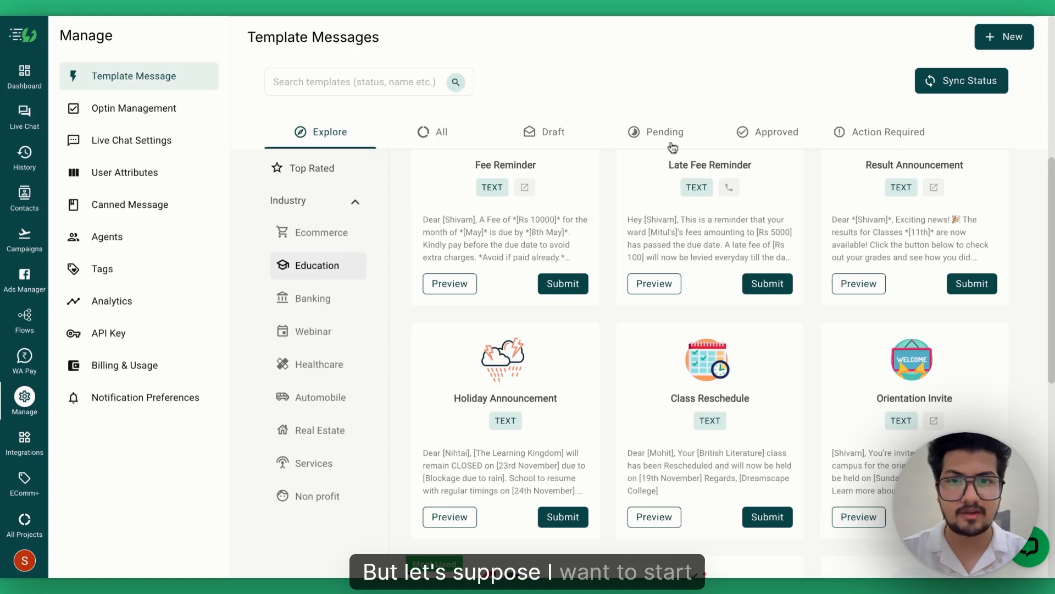
Start a new template message from scratch and set its category to MARKETING
scroll(701, 358, "up", 5)
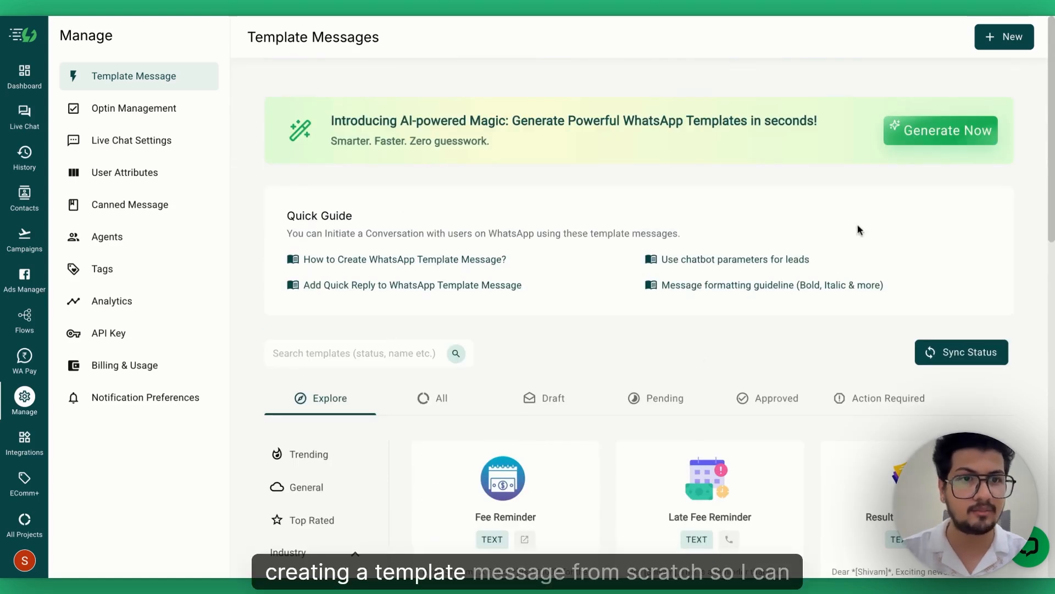
left_click(1002, 37)
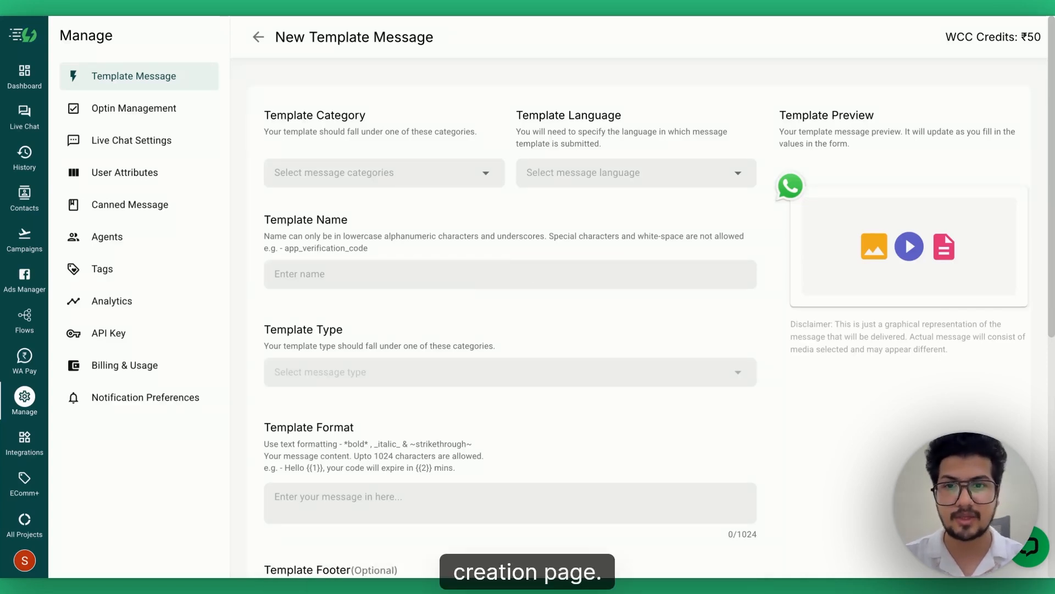
left_click(485, 175)
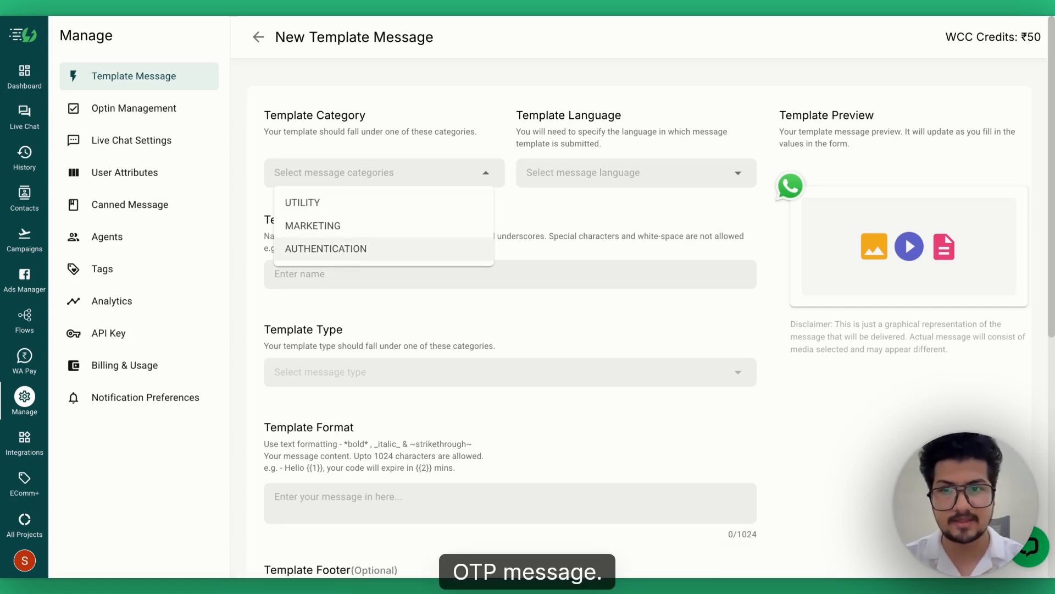
left_click(340, 233)
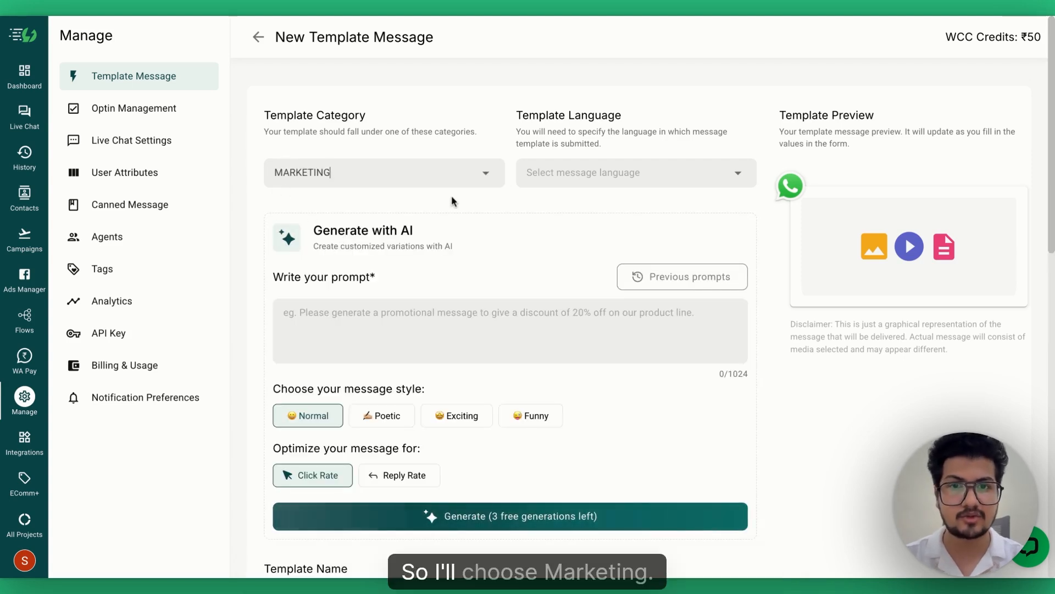
Set the template language to English
left_click(637, 172)
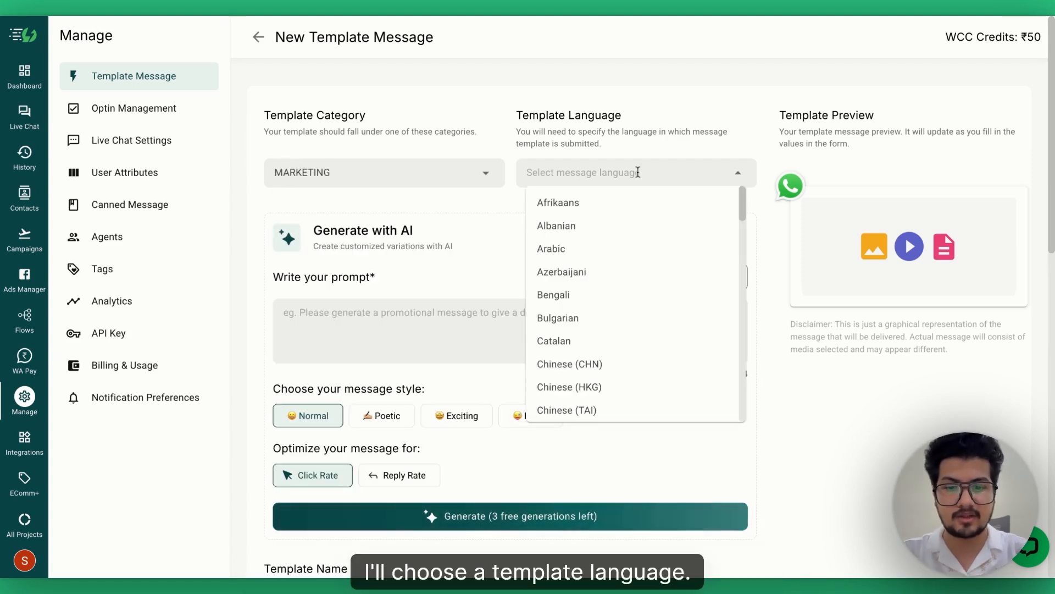
type("emglis")
key("BackSpace")
key("BackSpace")
key("BackSpace")
key("BackSpace")
key("BackSpace")
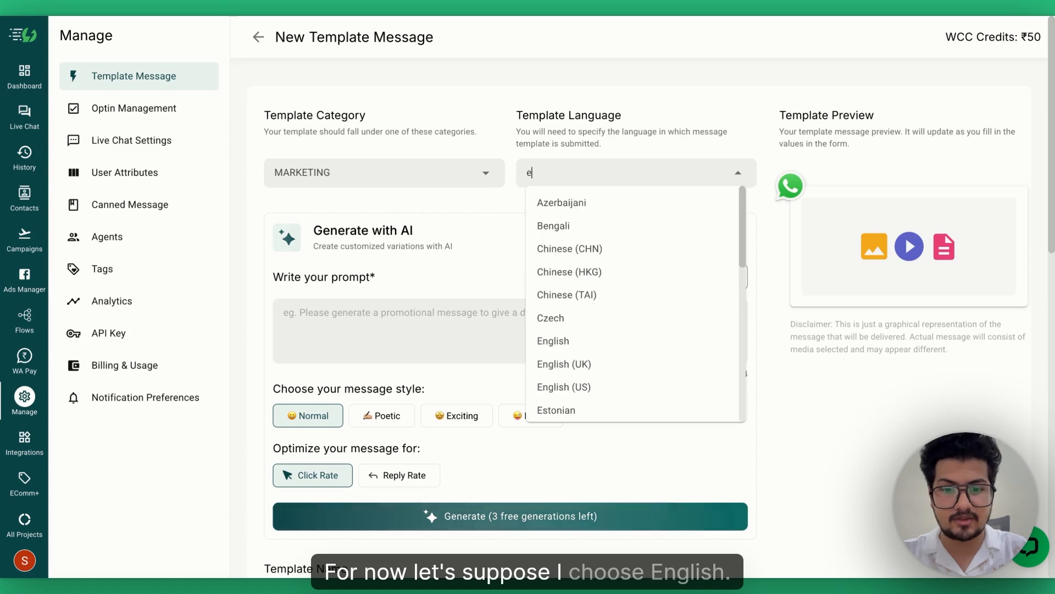
type("nglis")
left_click(645, 201)
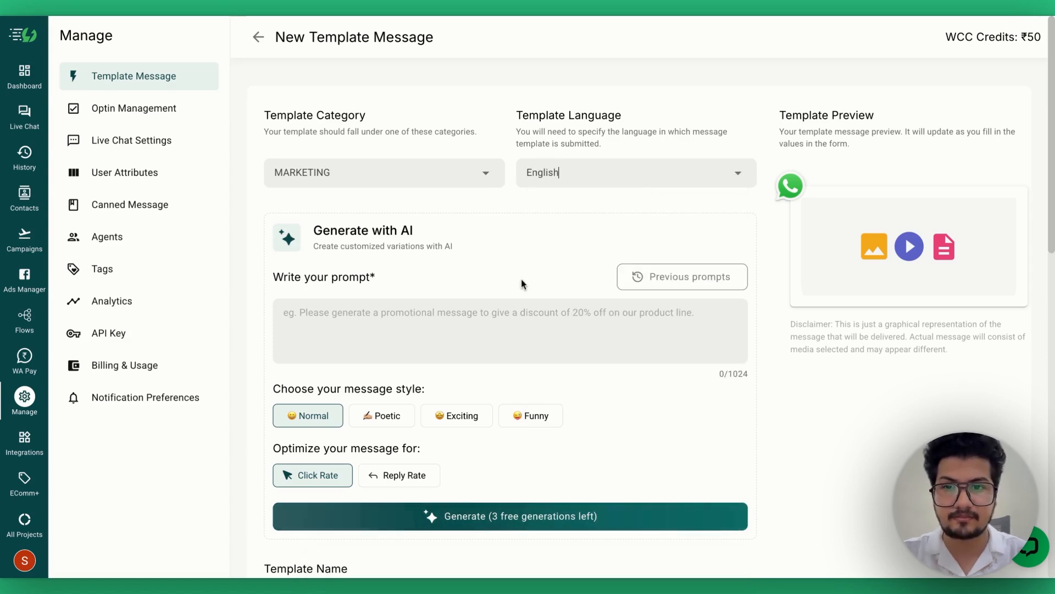
Name the template test_template_marketing and set its type to IMAGE
scroll(523, 283, "down", 1)
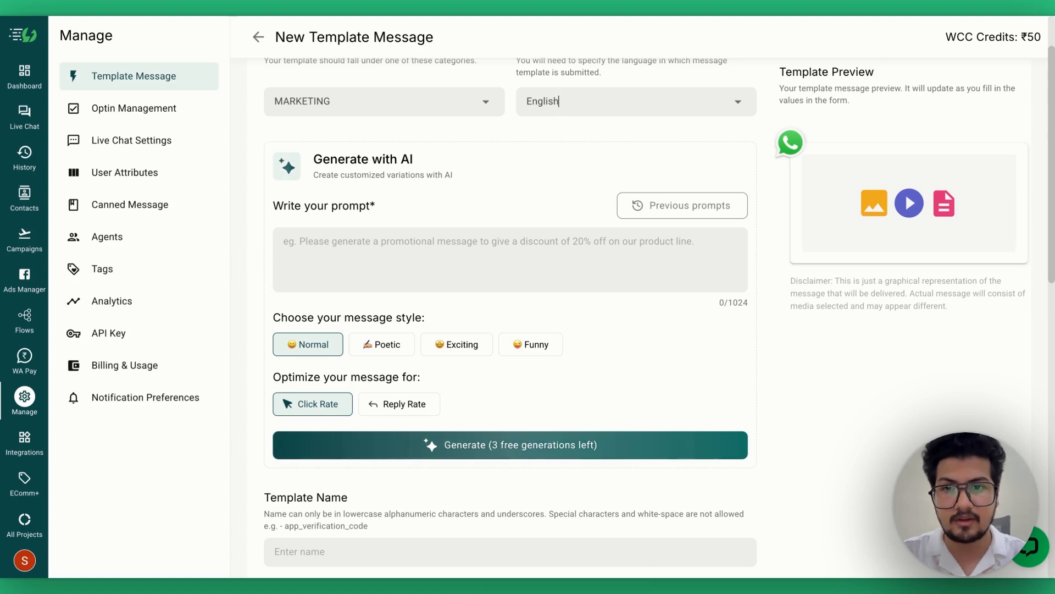
scroll(510, 330, "down", 5)
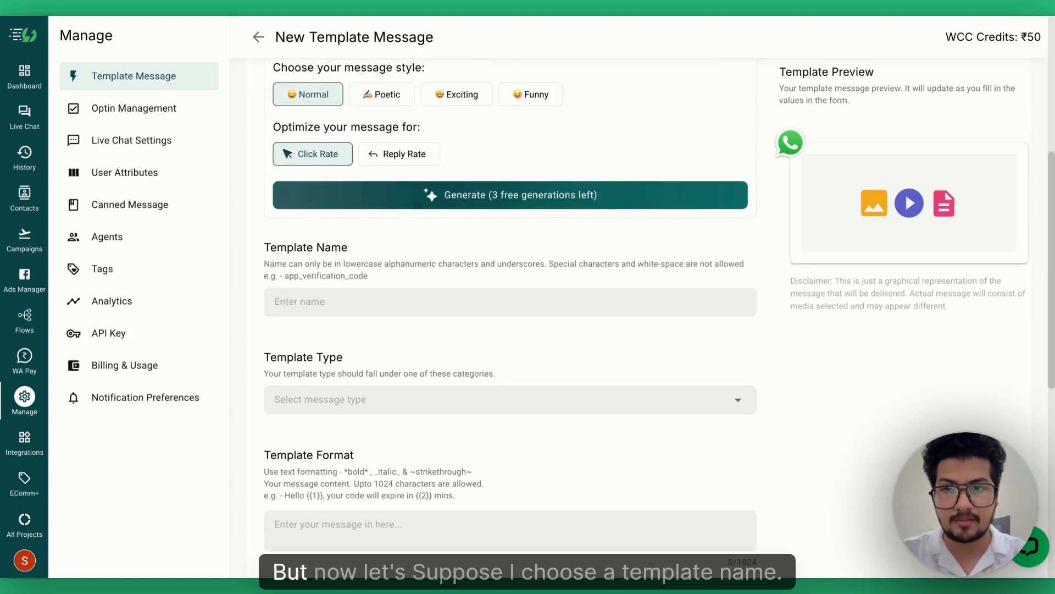
scroll(510, 330, "down", 3)
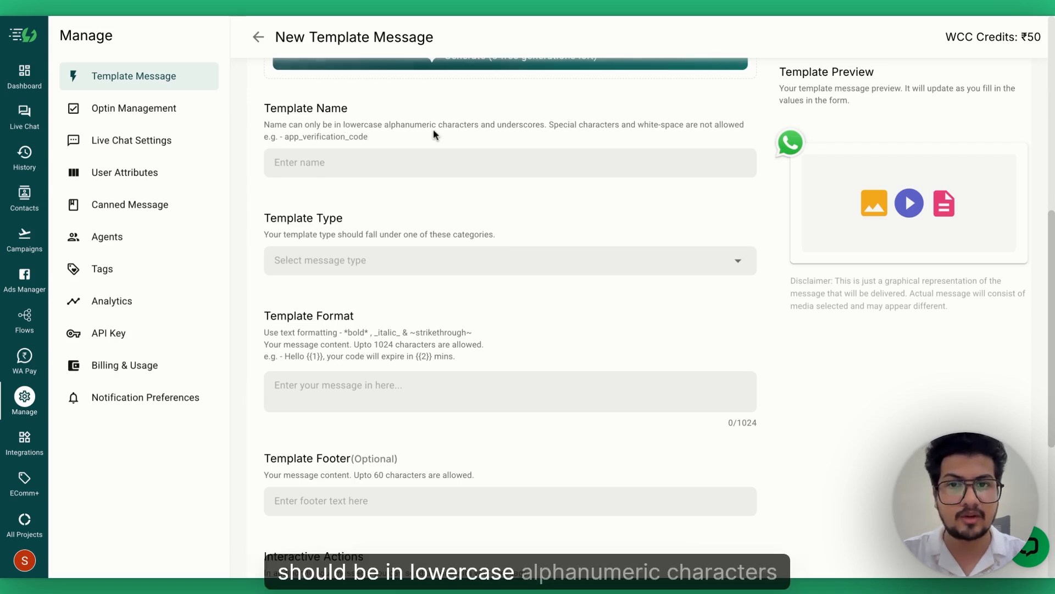
left_click(310, 161)
type("test_")
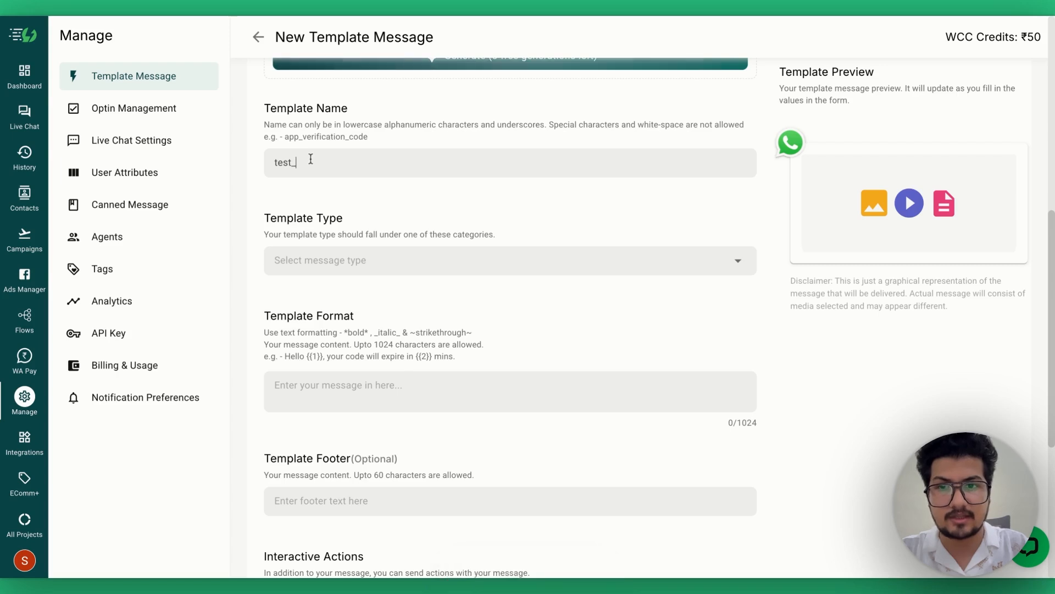
type("template_")
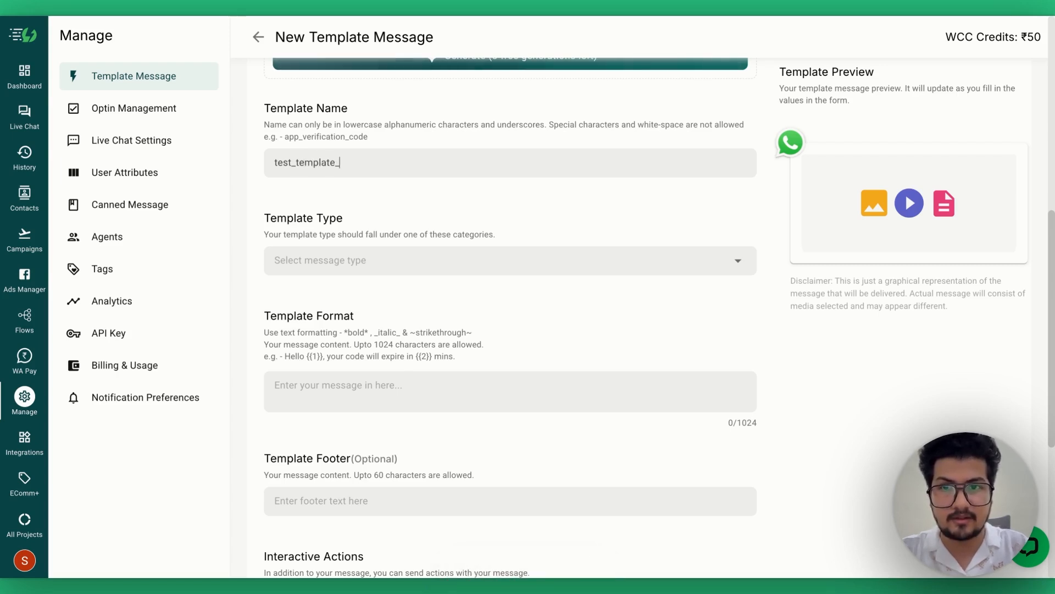
type("marketing")
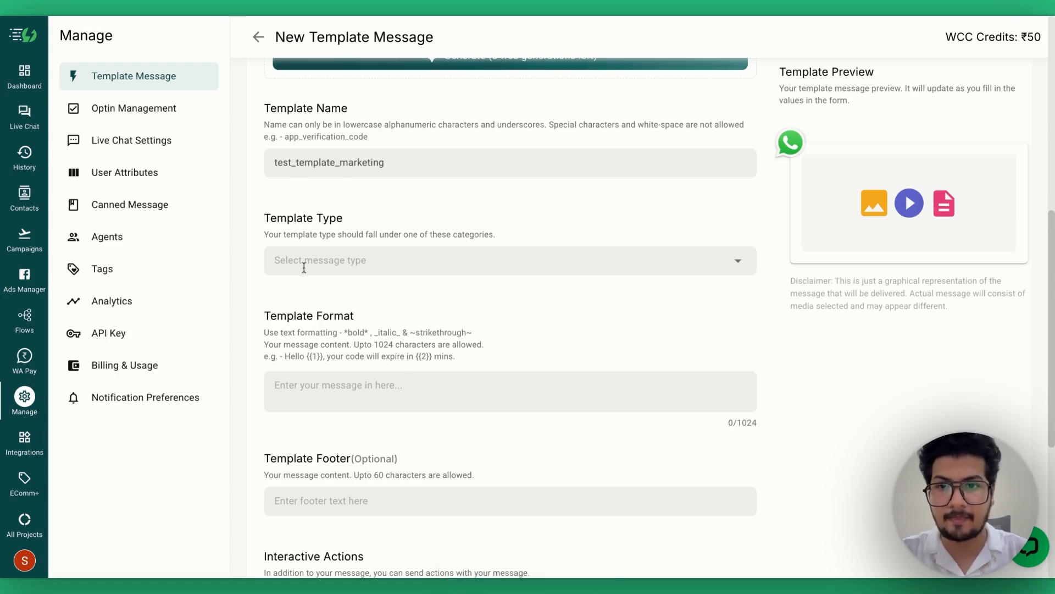
left_click(303, 265)
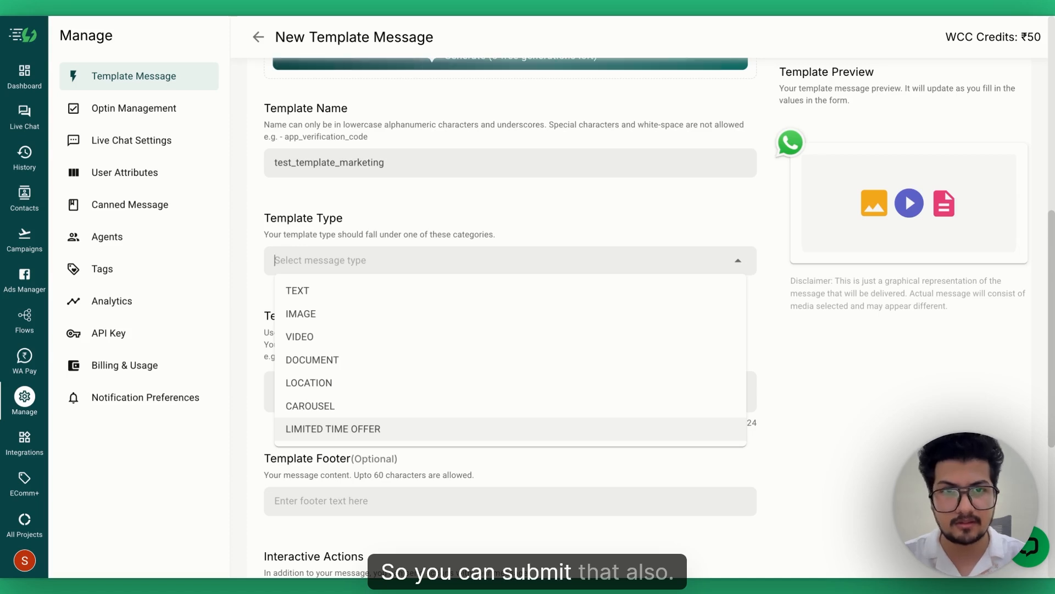
left_click(333, 318)
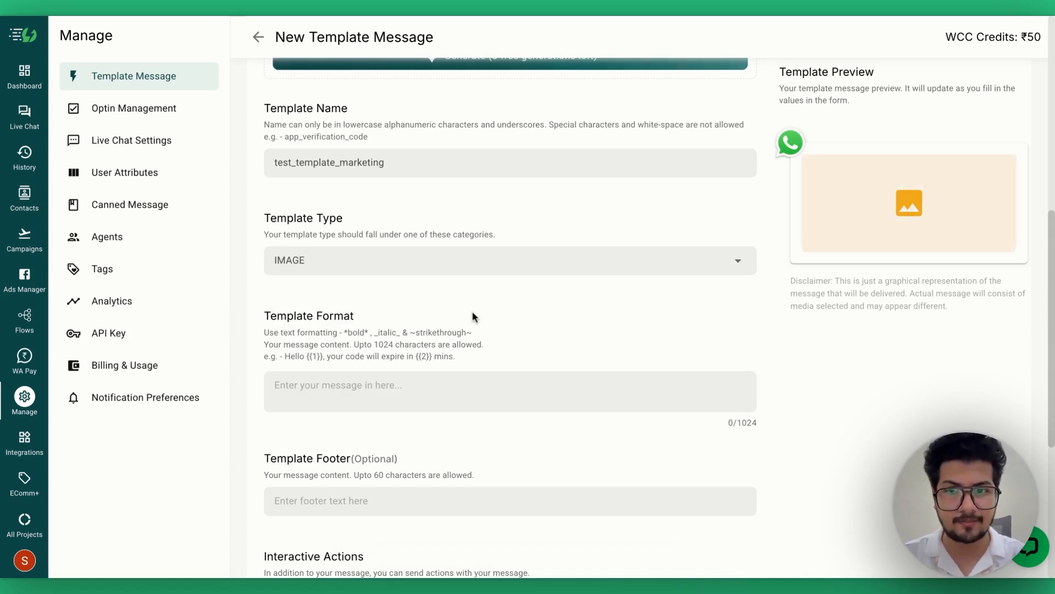
Enter the greeting "Hey {{1}}," with a first variable as the start of the template's message text
scroll(472, 314, "down", 2)
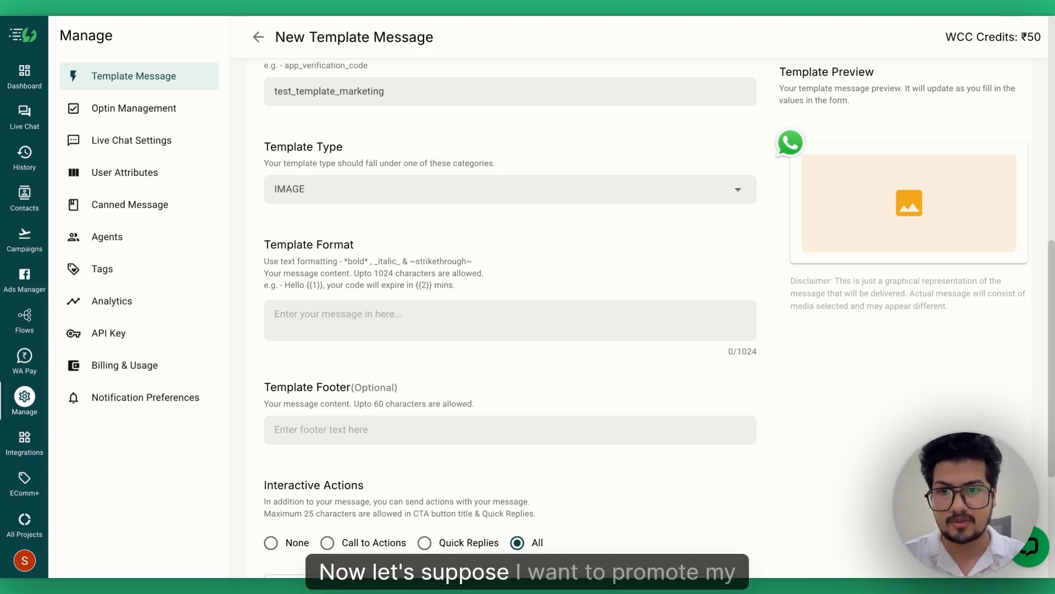
scroll(430, 173, "up", 8)
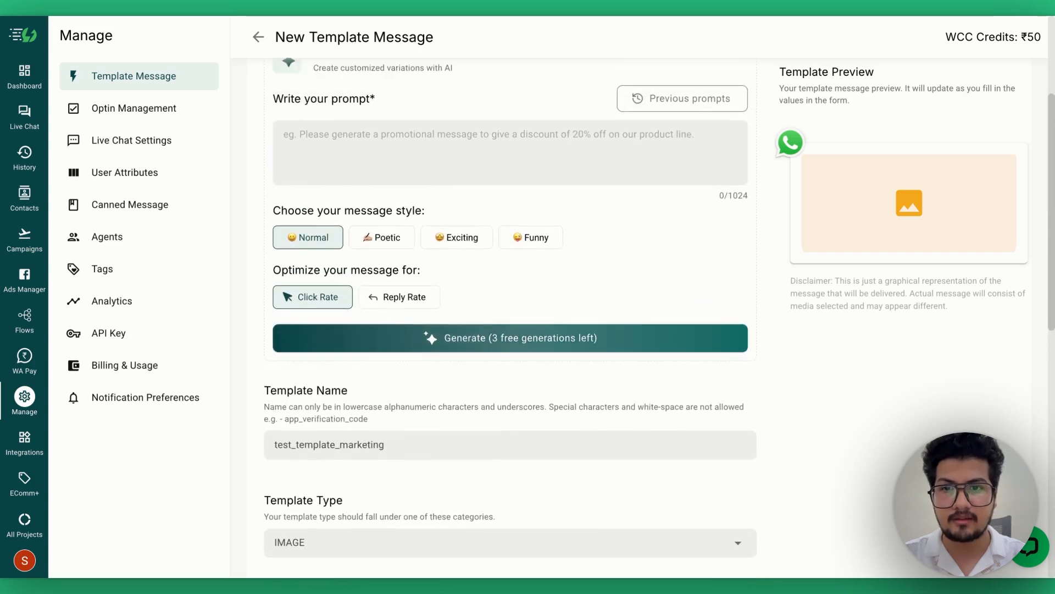
scroll(431, 173, "down", 7)
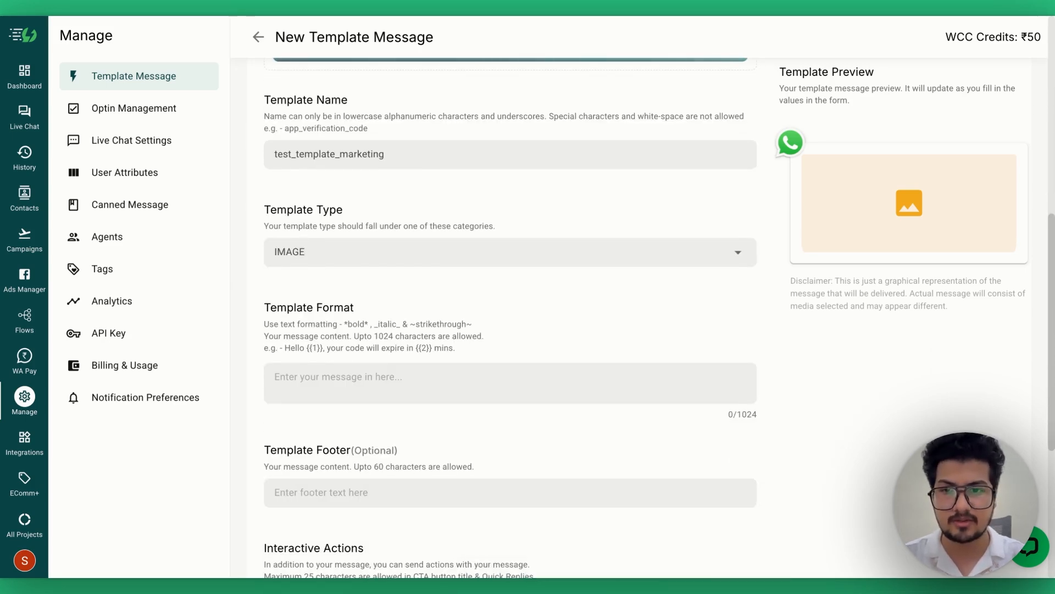
left_click(302, 380)
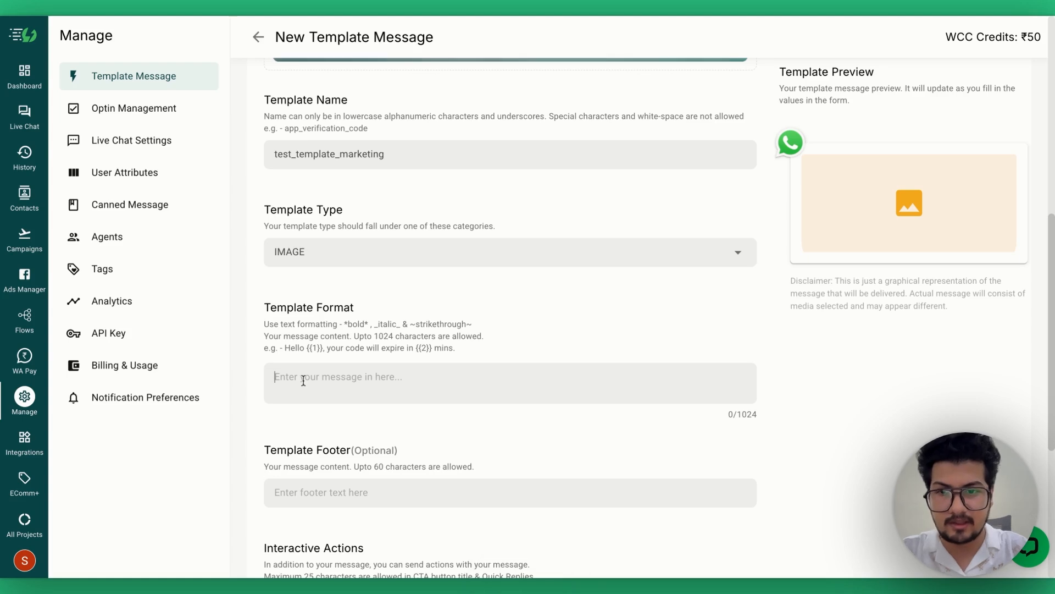
type("Hey")
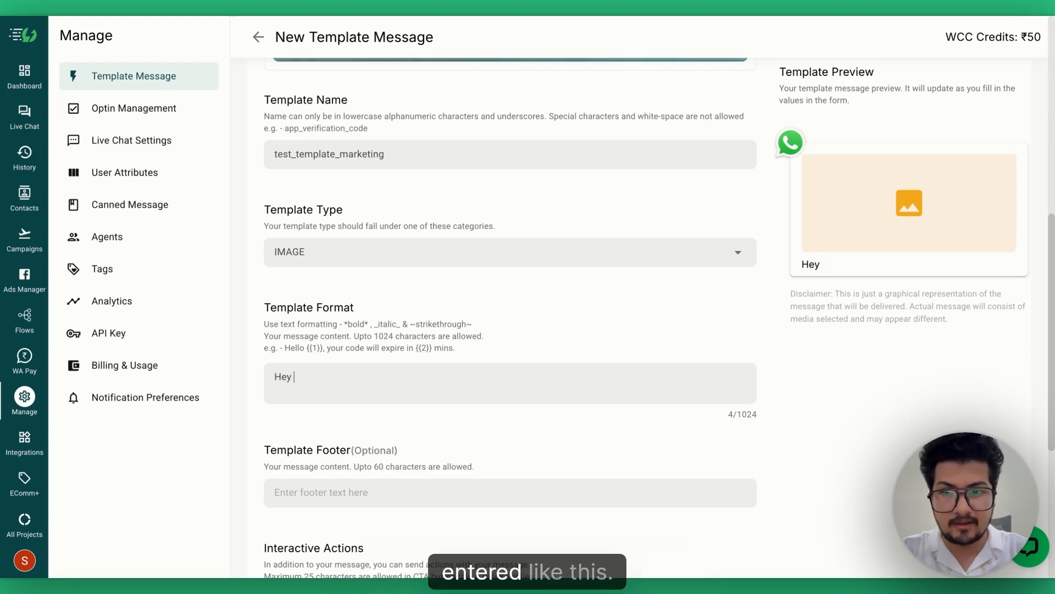
type("{{")
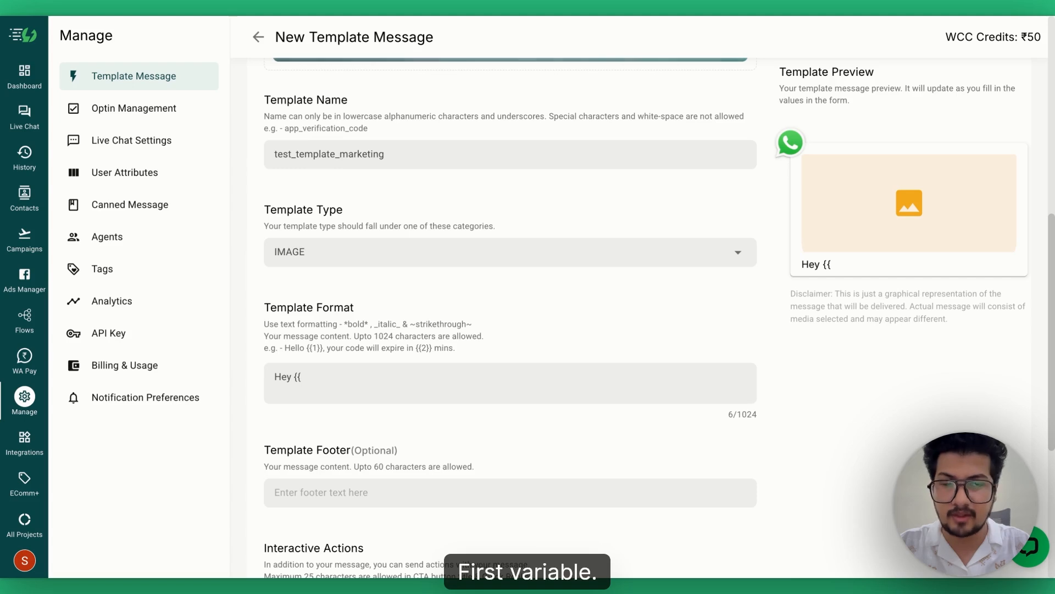
type("1}}")
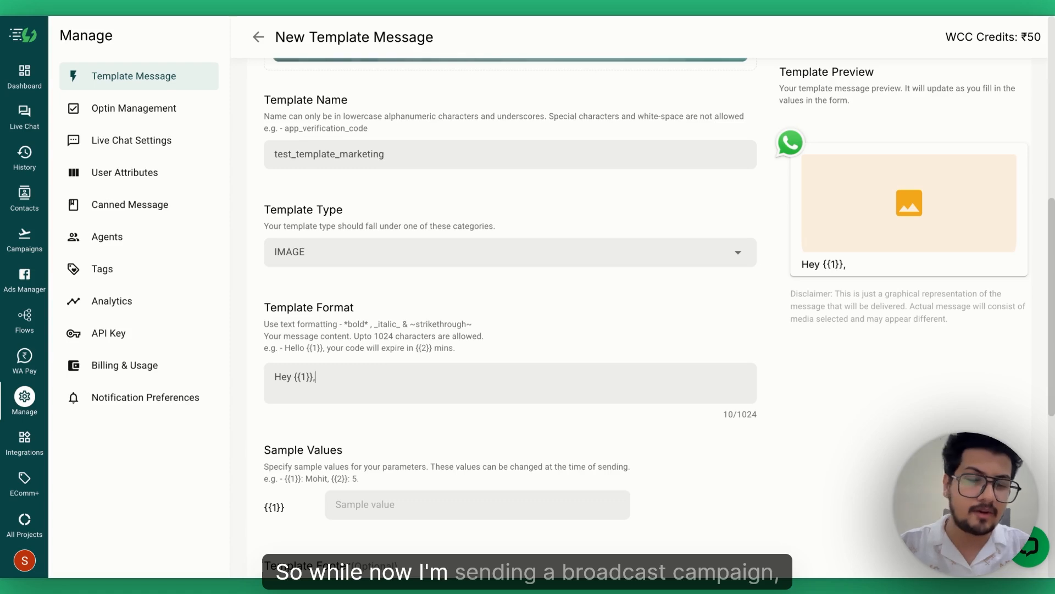
type(",")
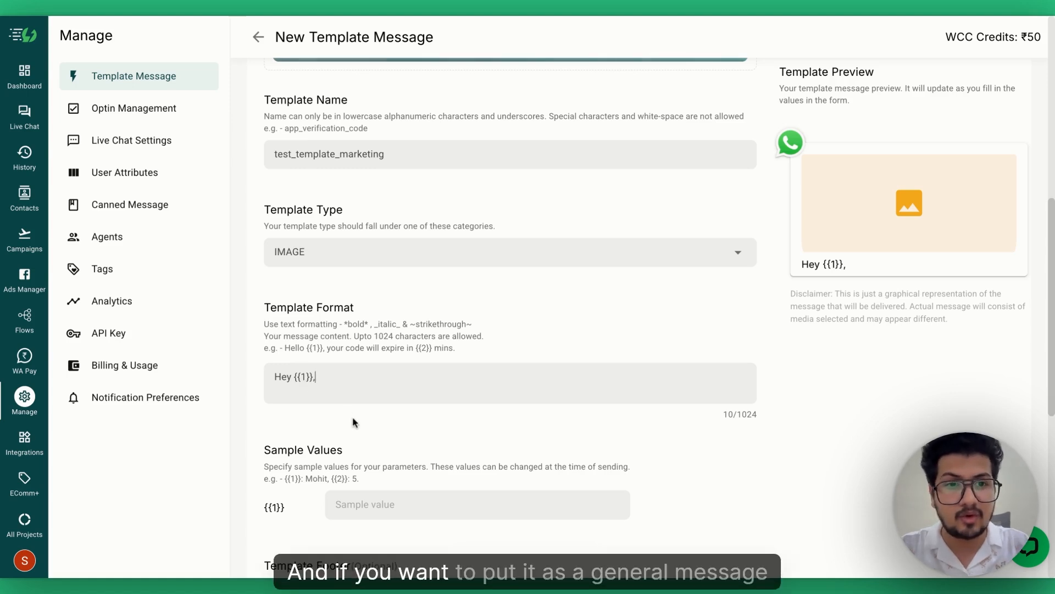
Change the template's message text to "Hey user, we are excited to launch AI Template Generator."
key("BackSpace")
key("BackSpace")
key("BackSpace")
key("BackSpace")
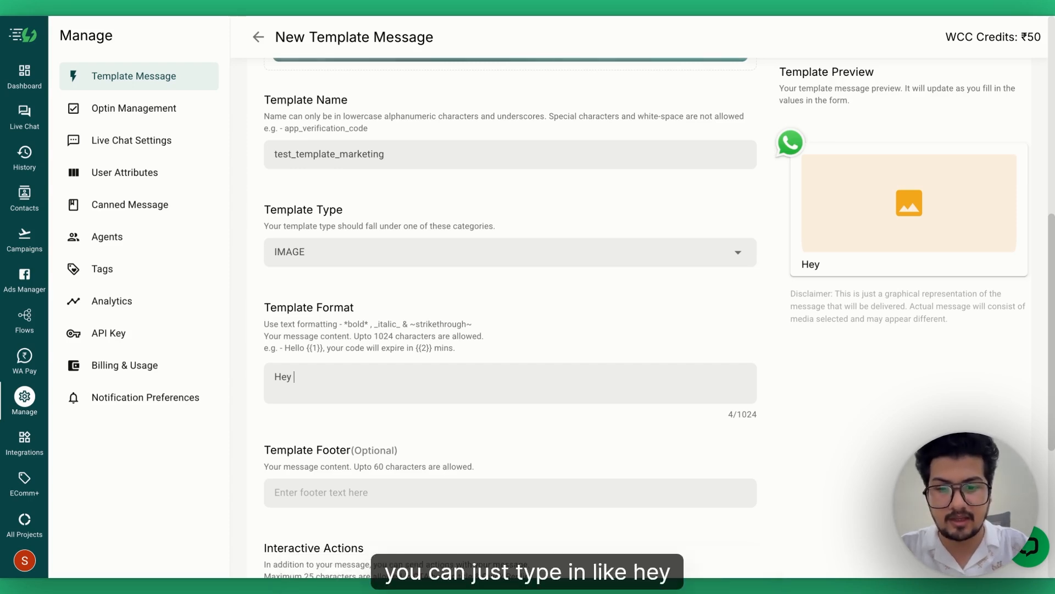
type("use")
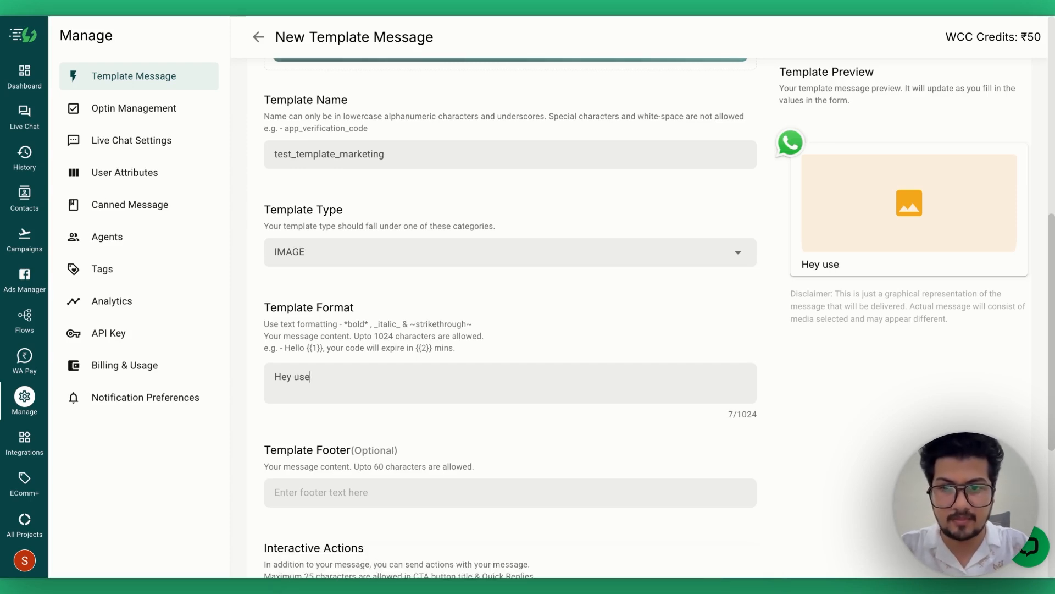
type("r, ")
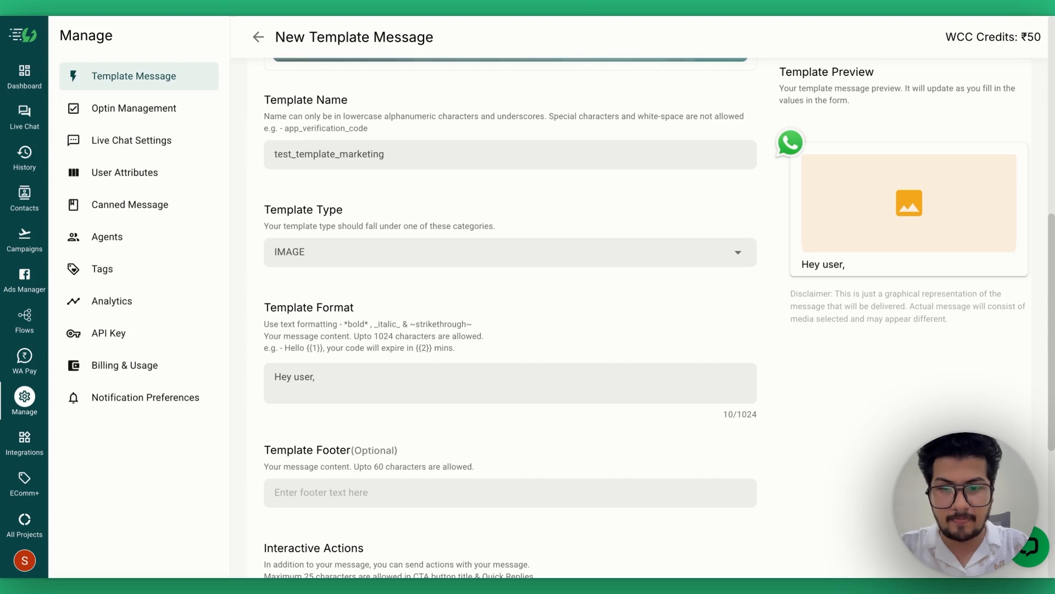
type("we are exc")
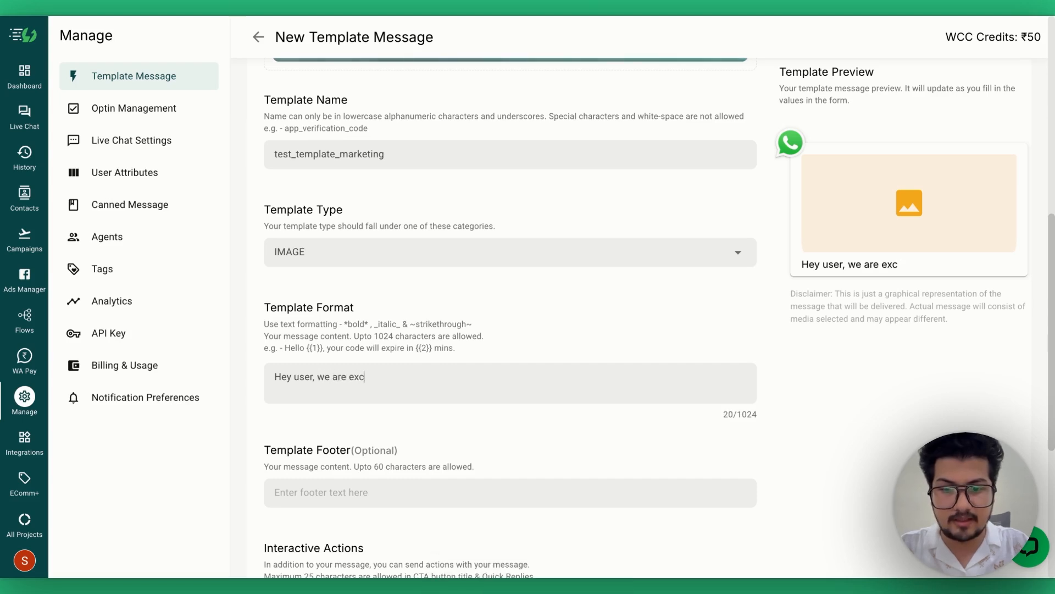
type("ited to lau")
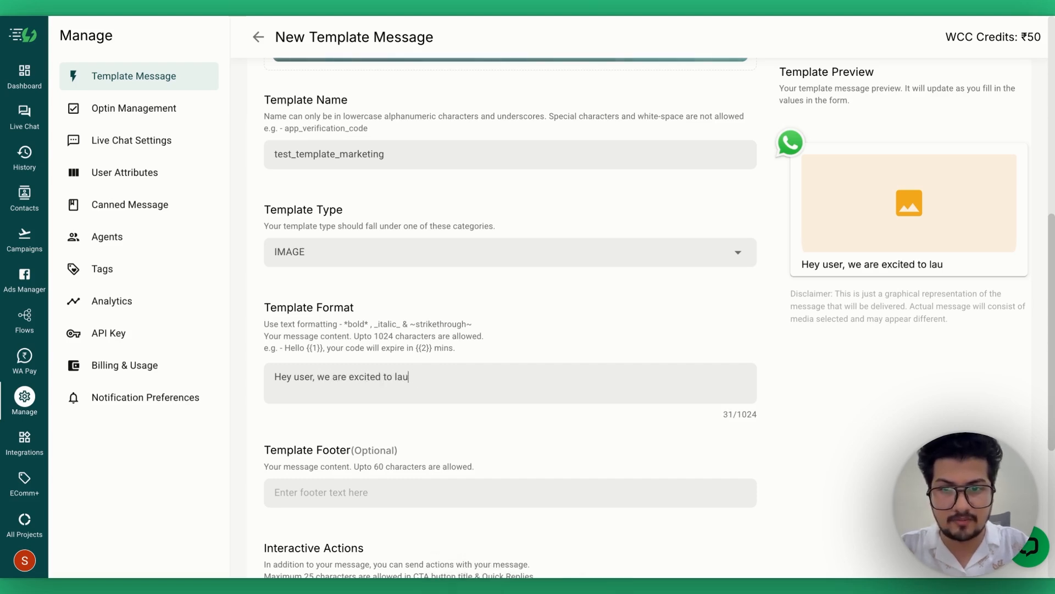
type("nch AI Tem")
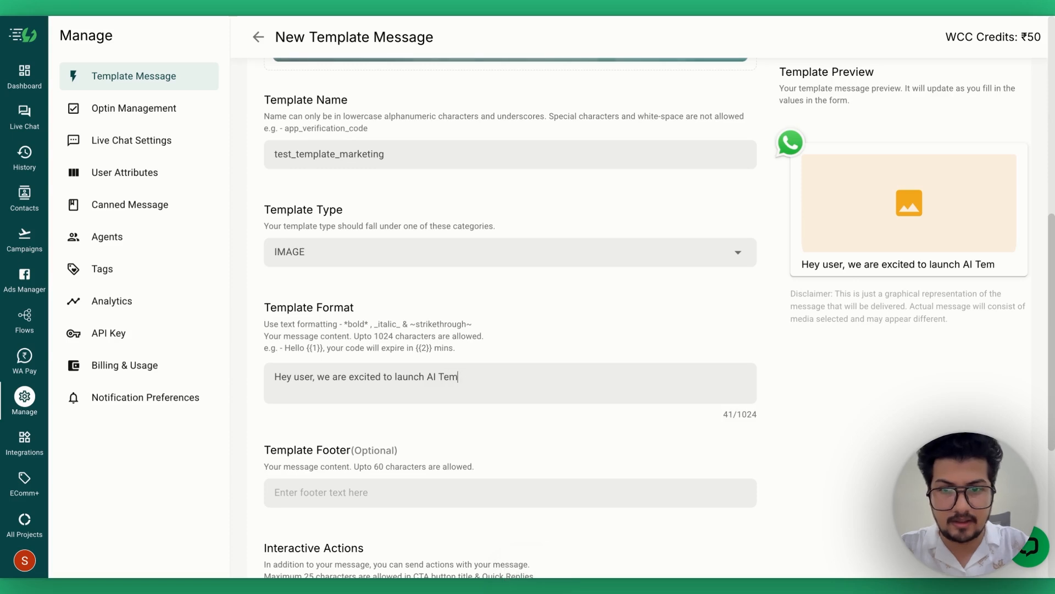
type("plate Generato")
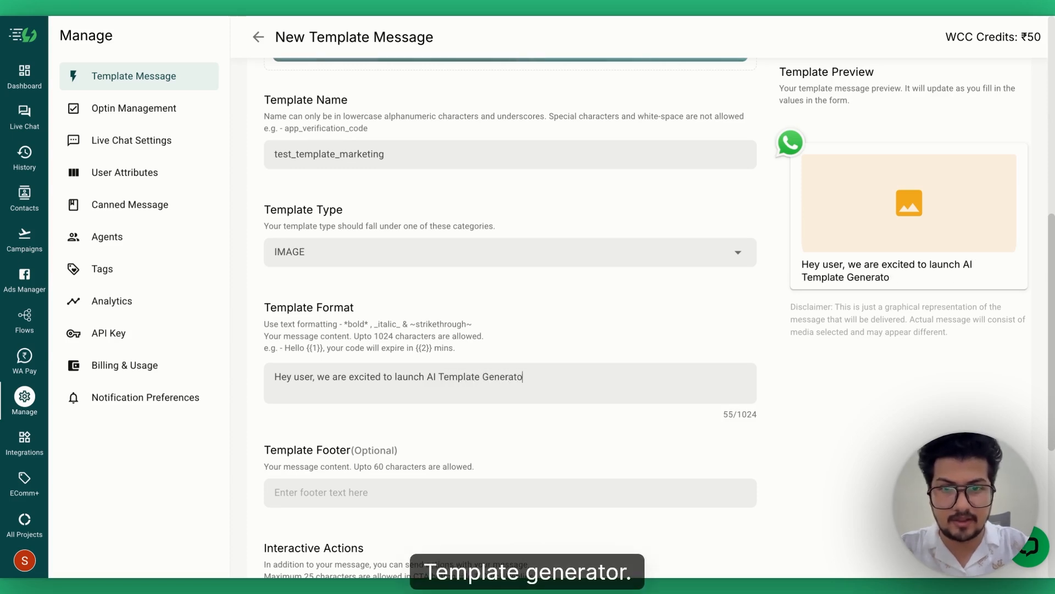
type("r.")
Add a second paragraph to the message reading "To experience the same, please click on the button below."
key("Return")
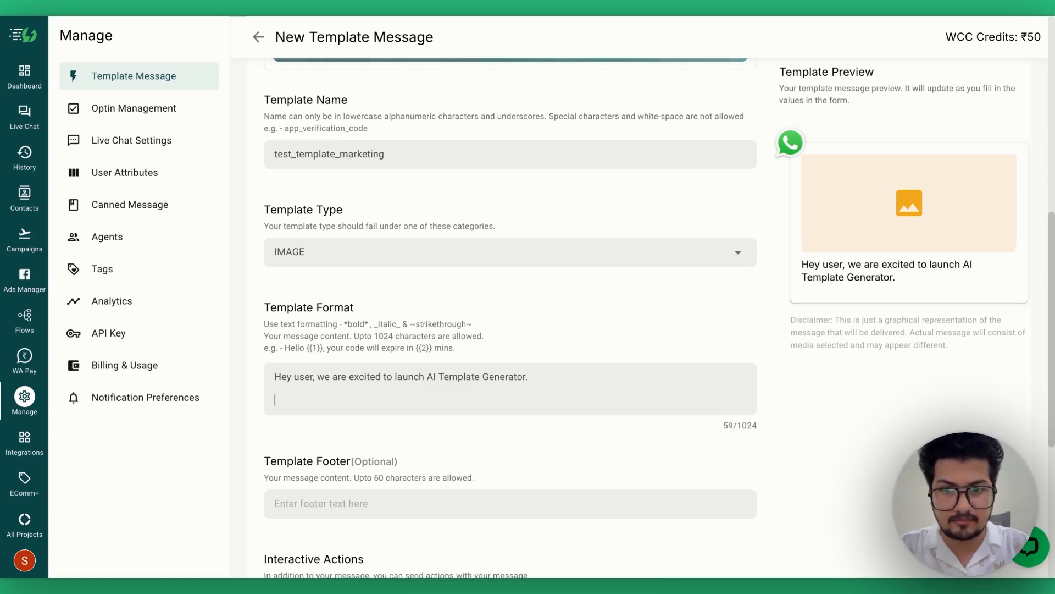
type("To exper")
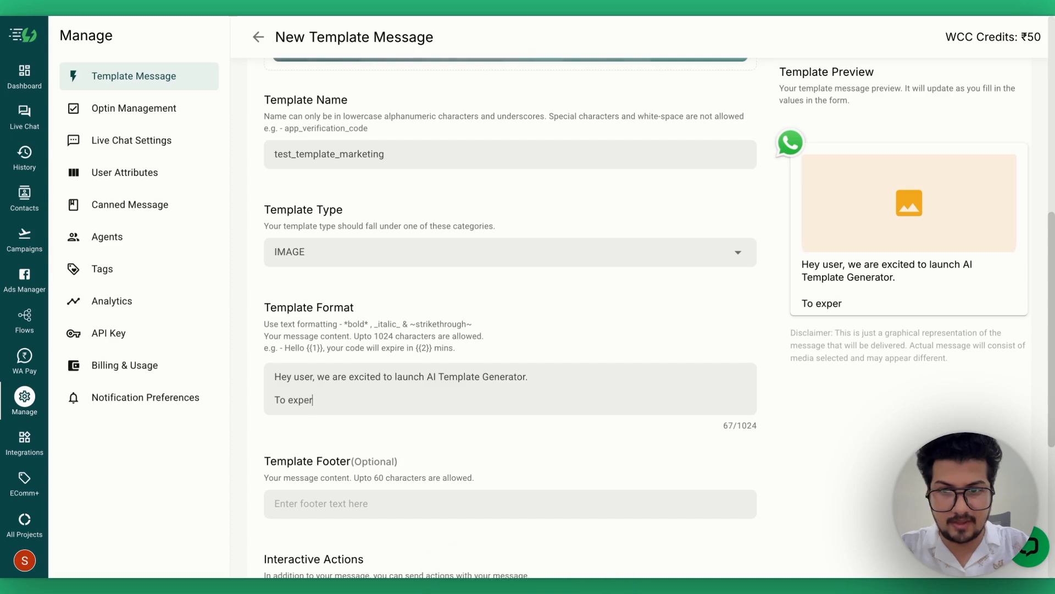
type("ience the same, ")
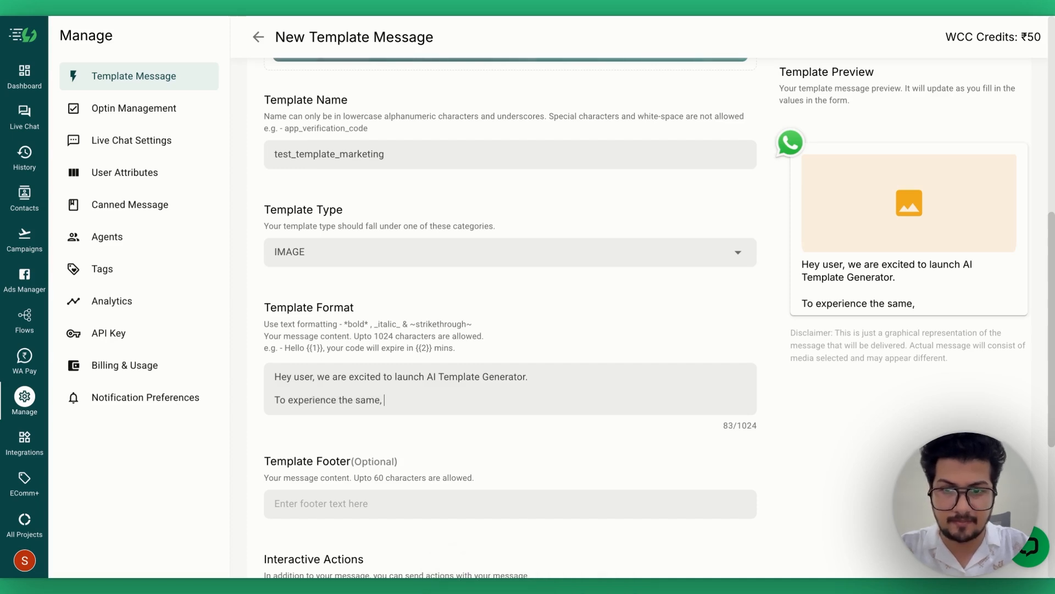
type("please click on the")
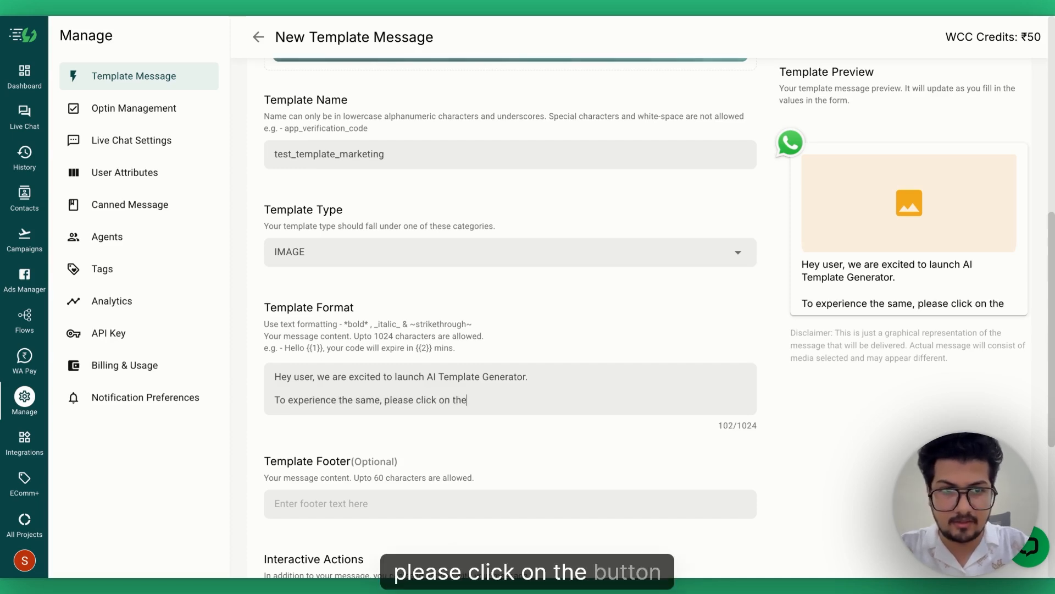
type(" but")
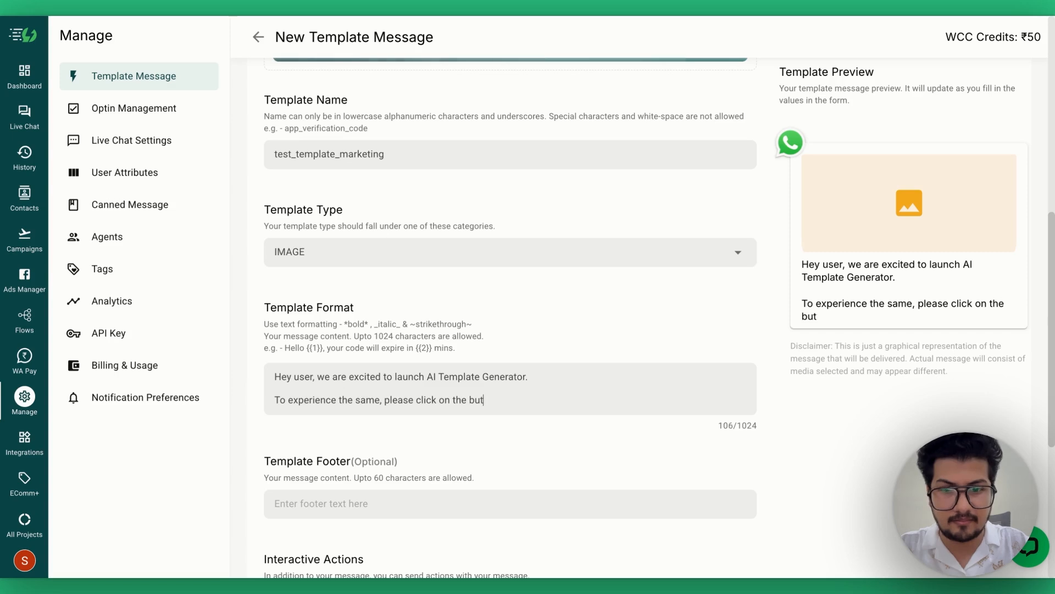
type("tinton belo")
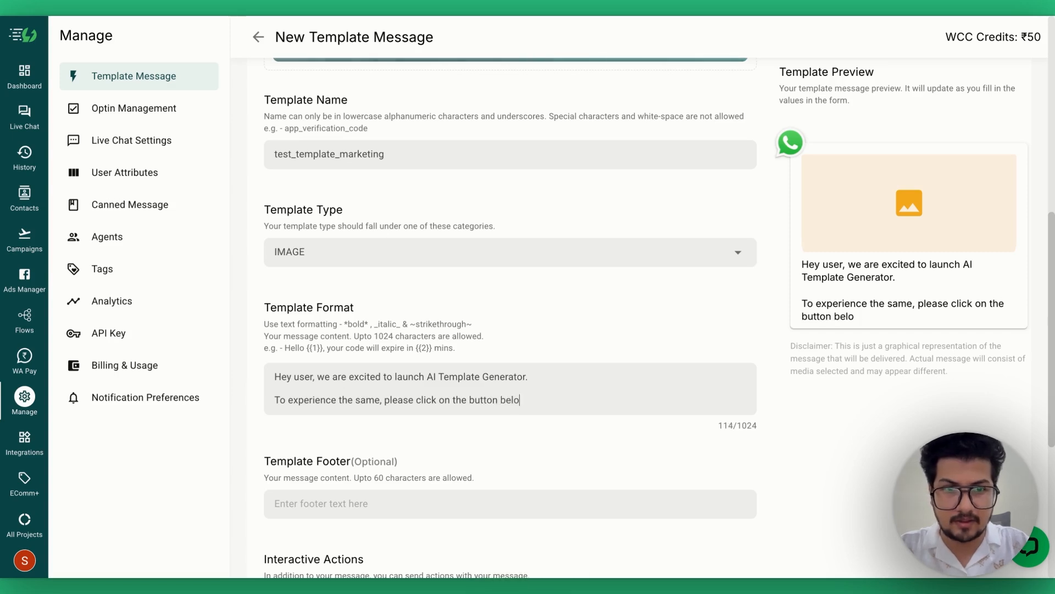
type("w.")
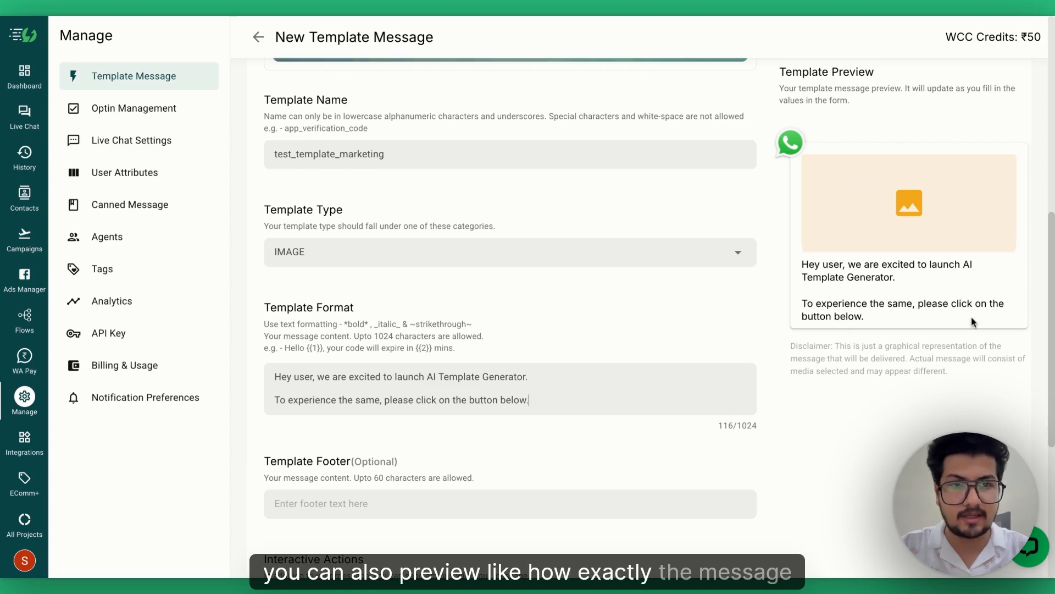
Replace "user" with variable {{1}} and "AI Template Generator" with variable {{2}} in the message's opening sentence
double_click(307, 377)
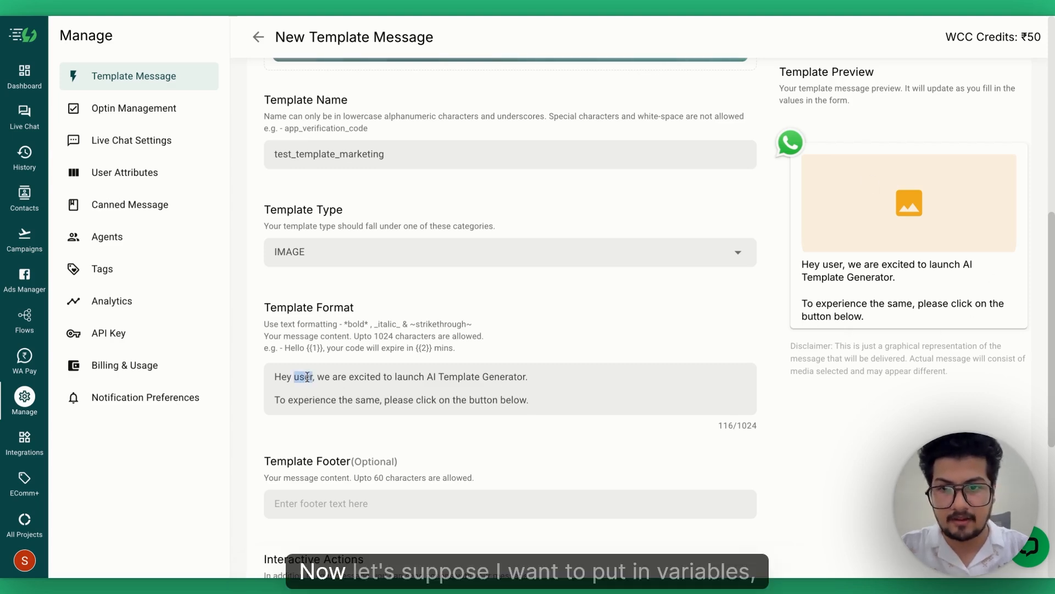
key("BackSpace")
type("{{1}}")
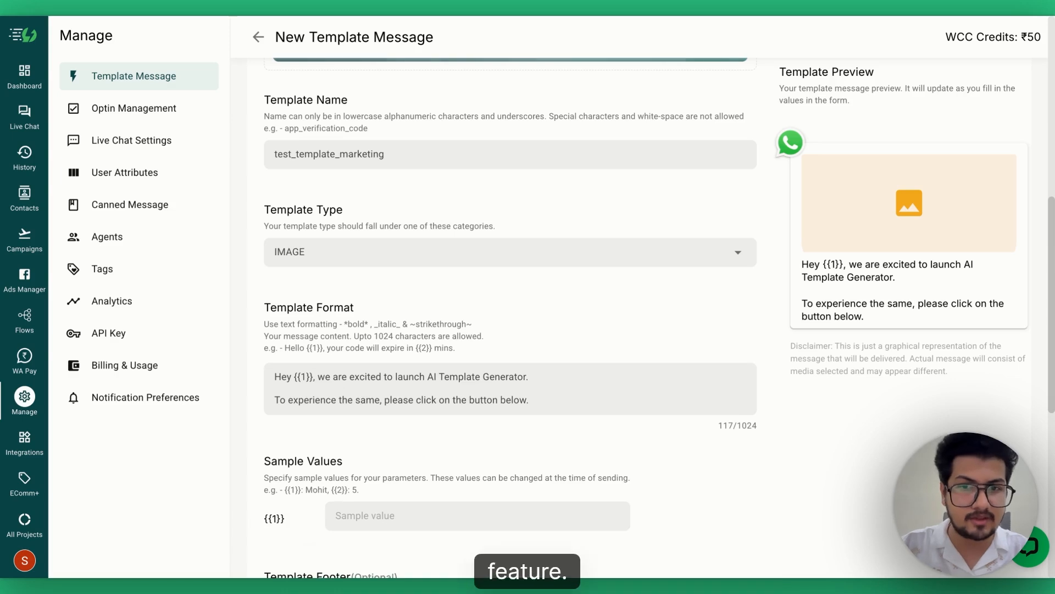
left_click_drag(428, 376, 519, 376)
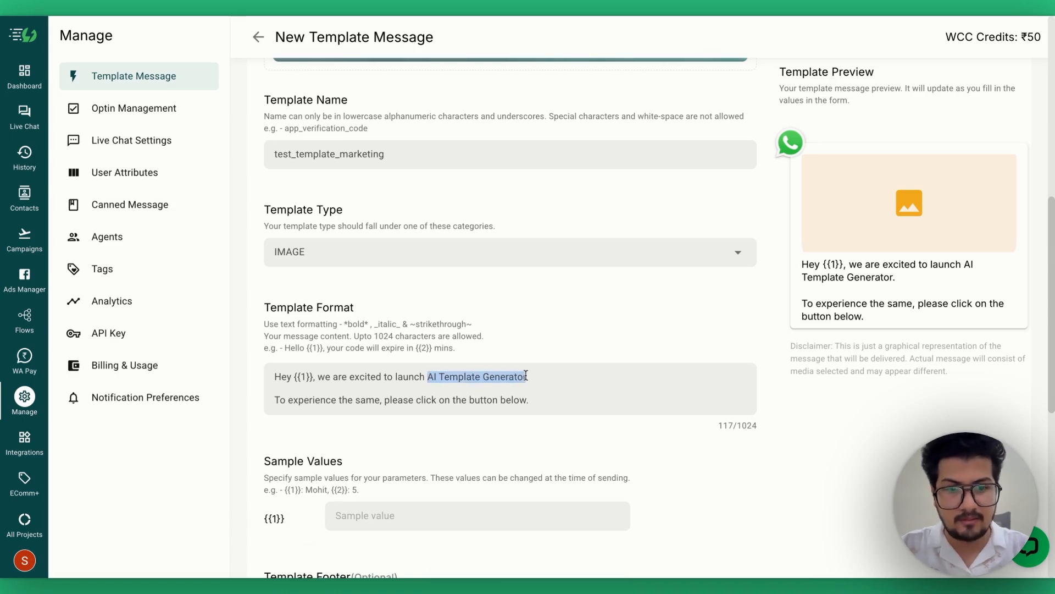
key("BackSpace")
type("{{2")
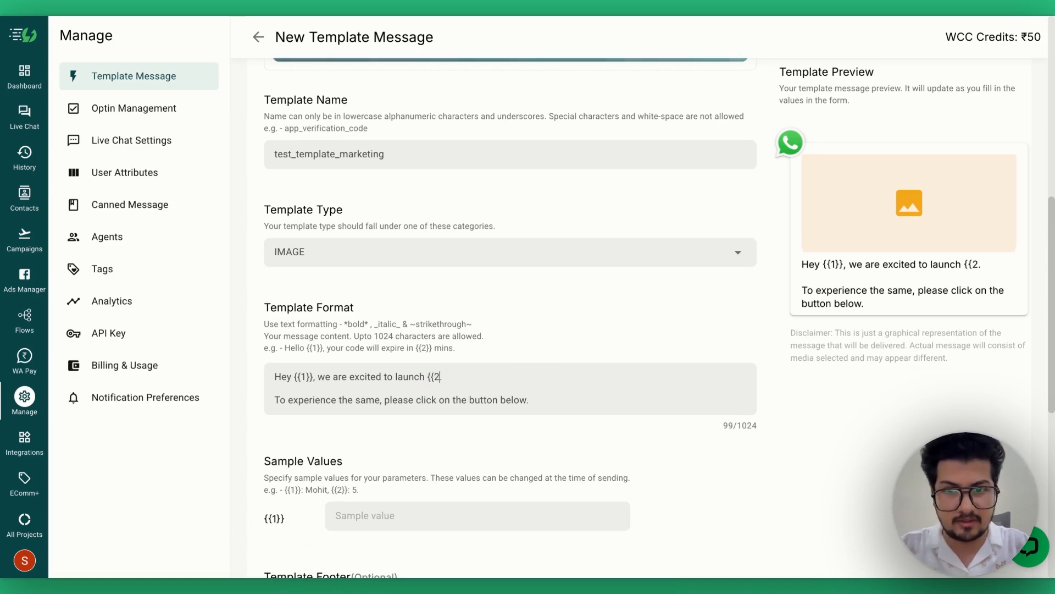
type("}}")
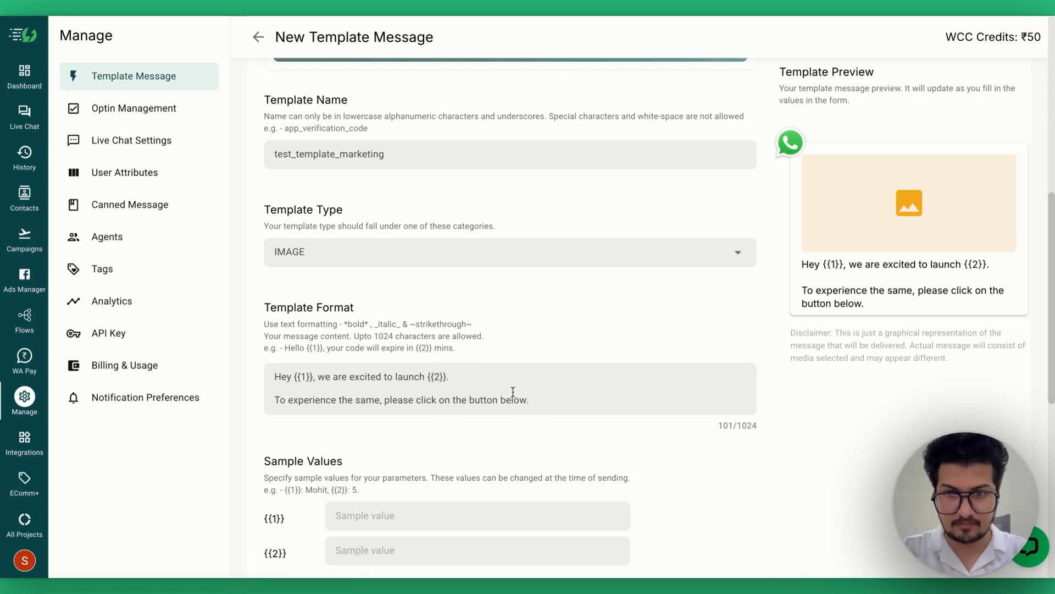
Replace the message's second paragraph with "We are conducting a webinar for the same. Here are the details below."
left_click(544, 400)
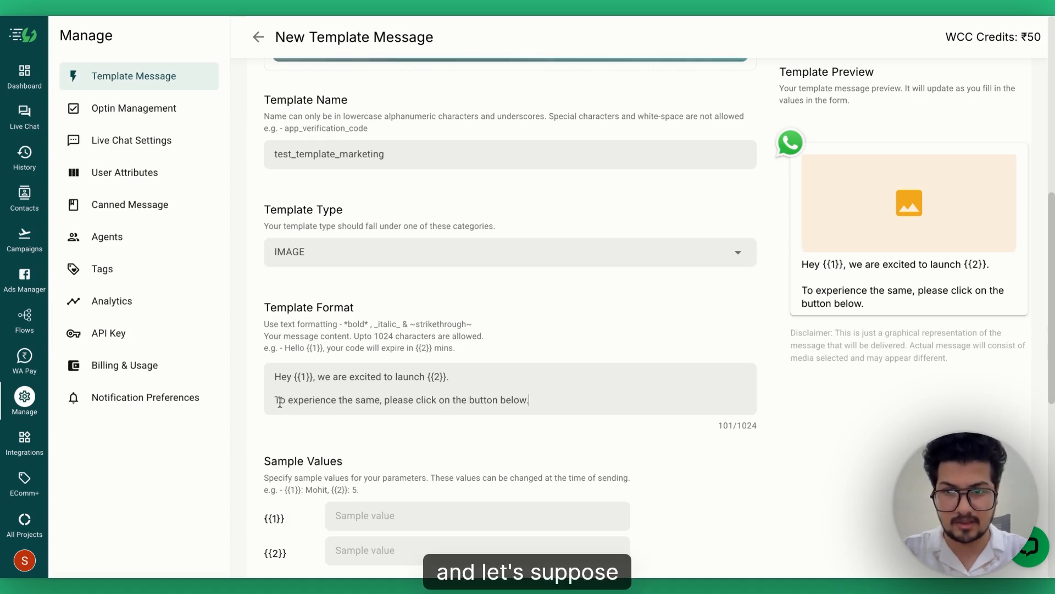
left_click_drag(276, 401, 542, 400)
key("BackSpace")
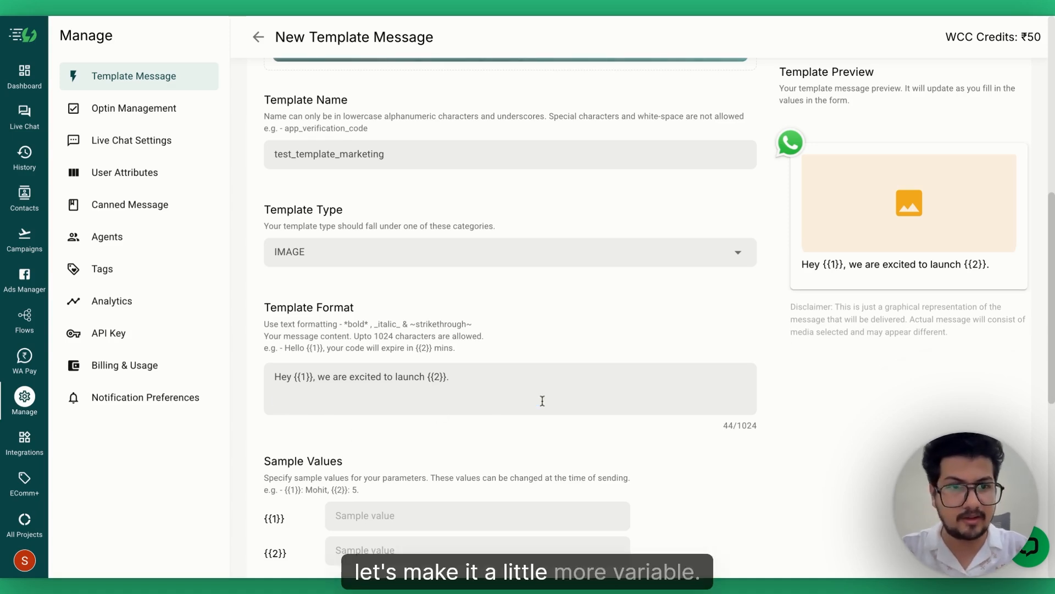
type("We are laujc")
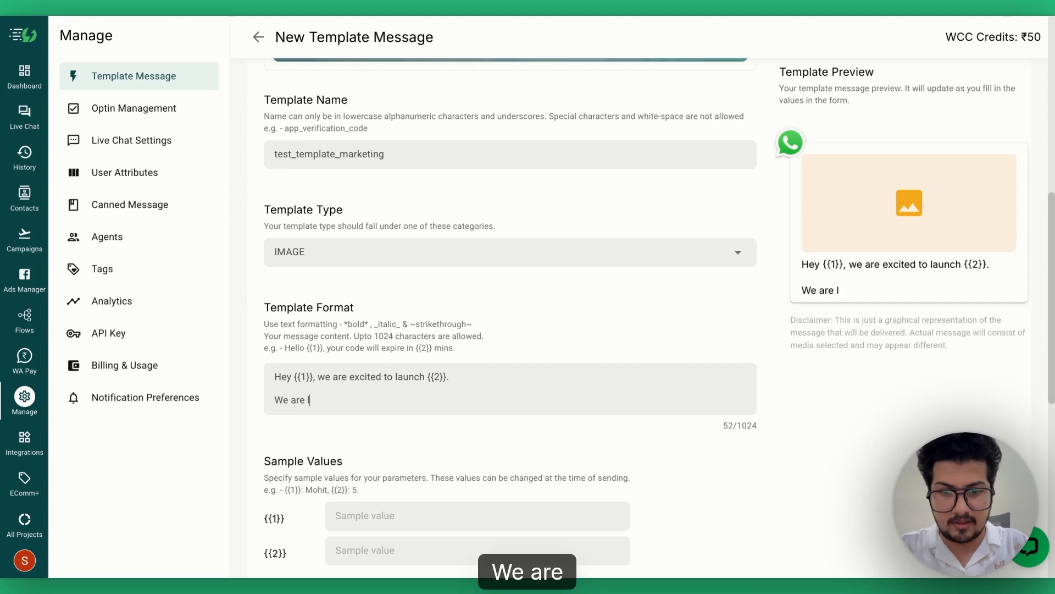
key("BackSpace")
key("BackSpace")
key("BackSpace")
key("BackSpace")
key("BackSpace")
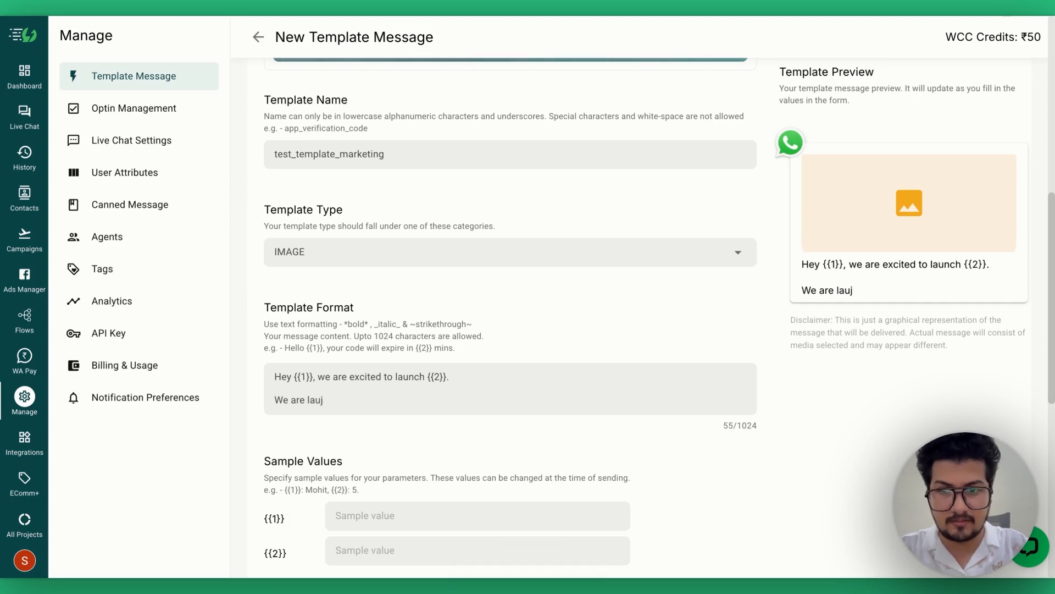
type("condu")
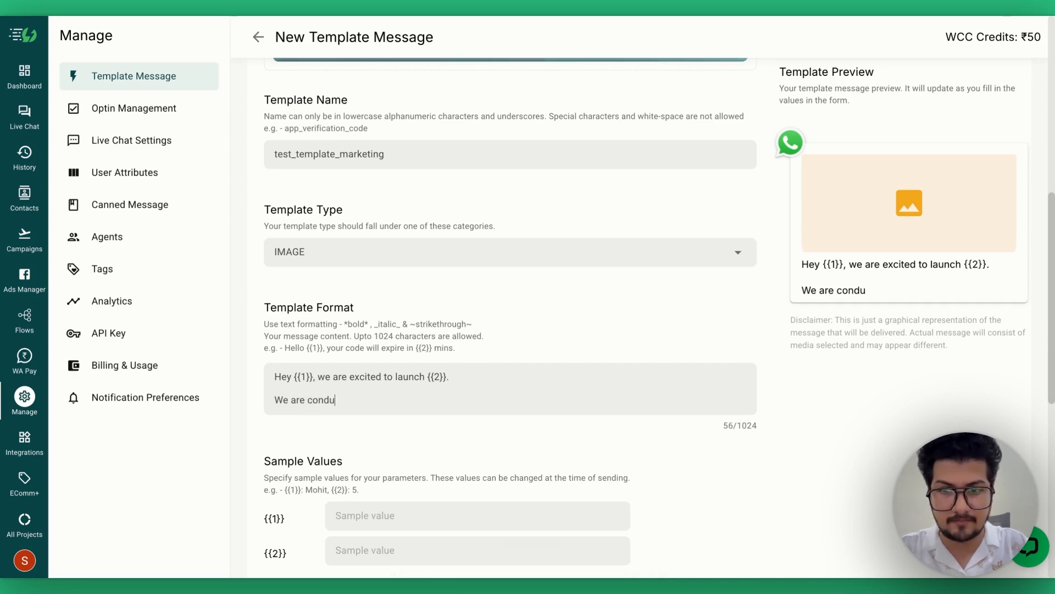
type("cting a we")
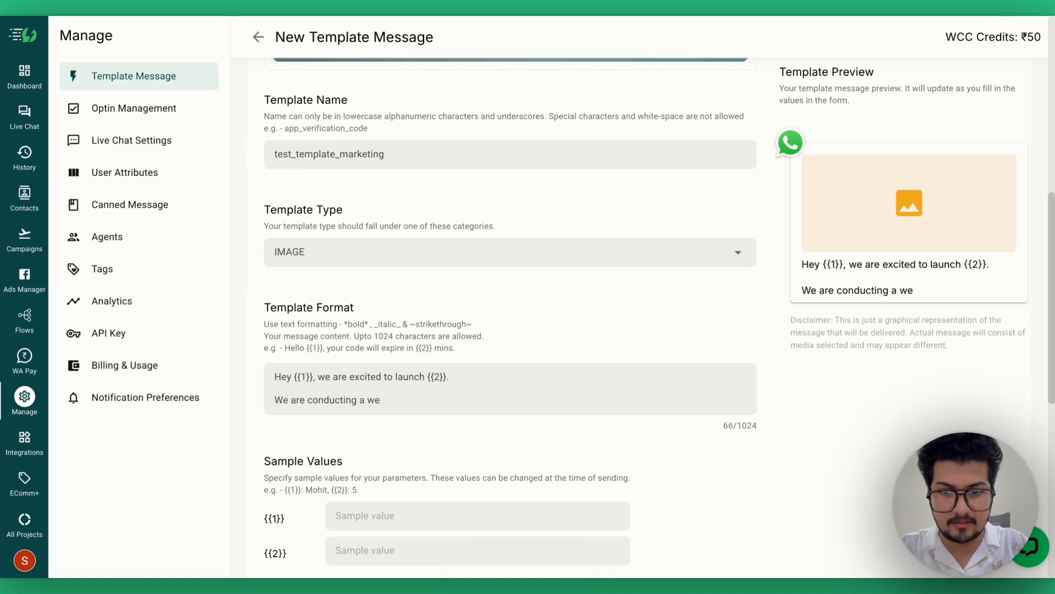
type("binar for the same")
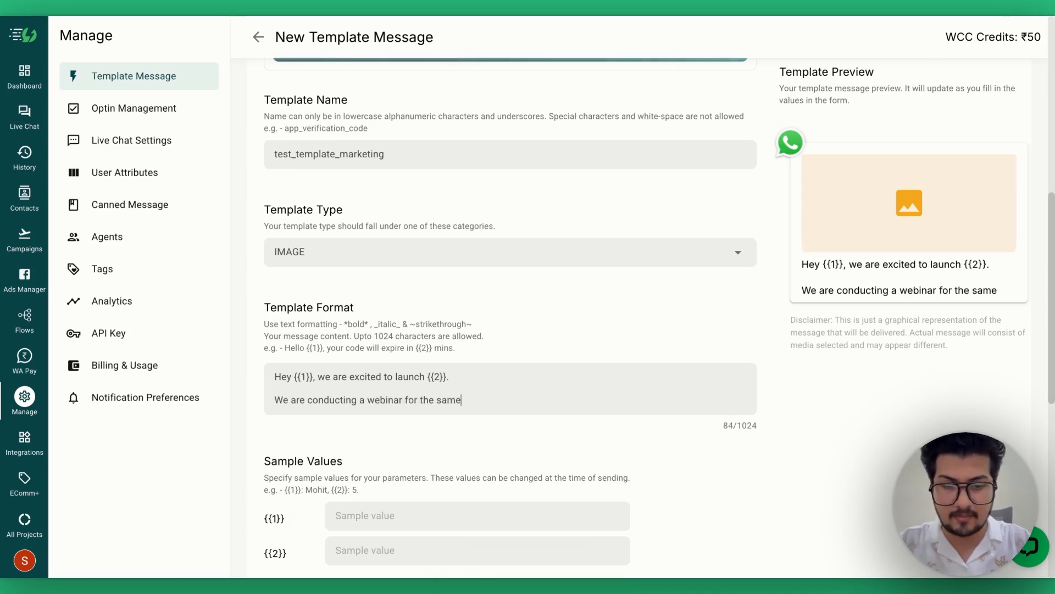
type(". Here a")
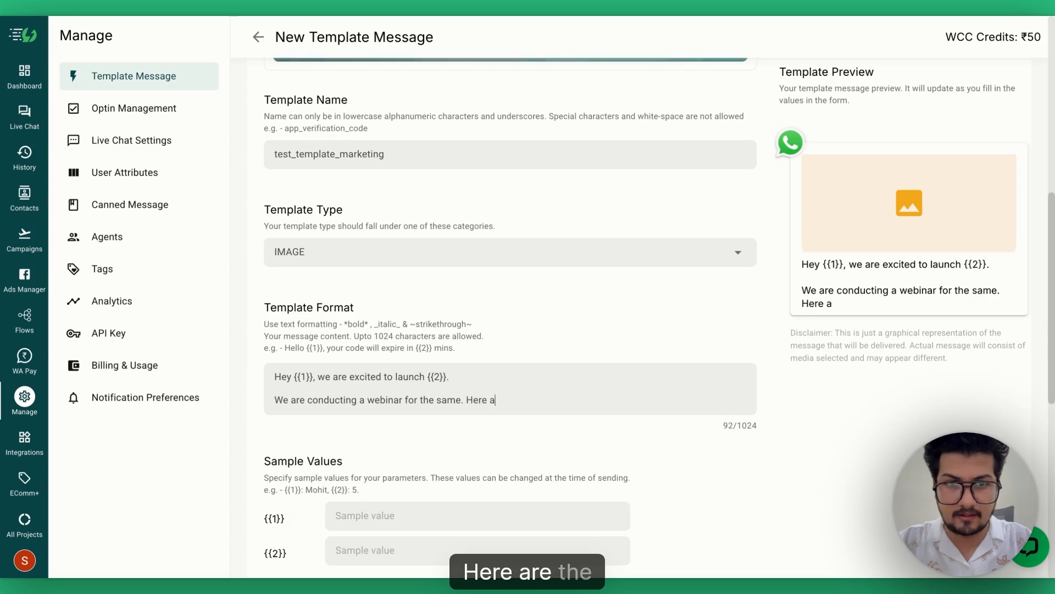
type("re the details ")
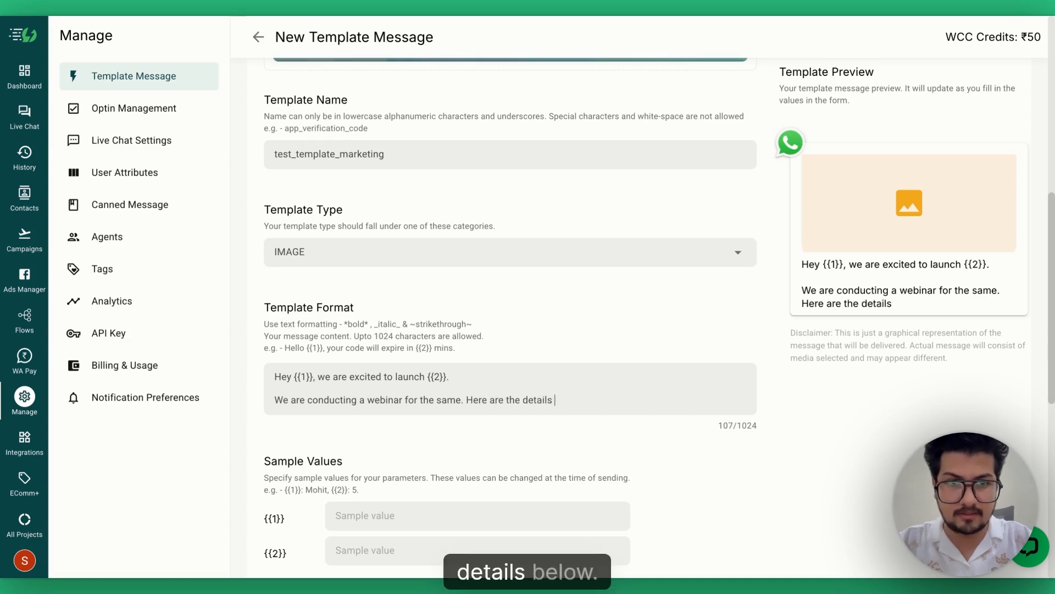
type("below.")
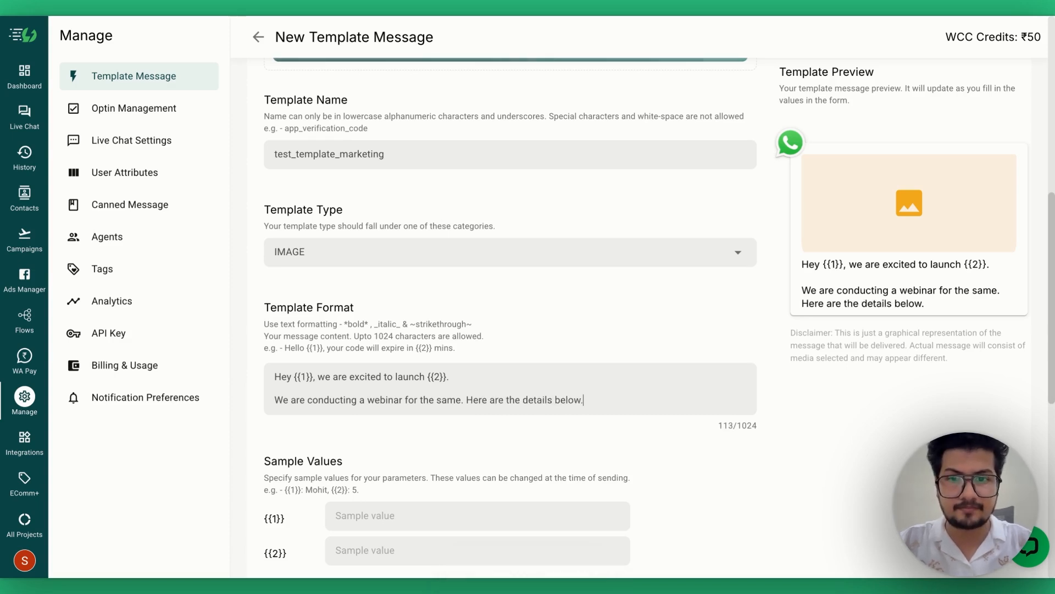
Add a new paragraph "Date: {{3}}" below the webinar sentence in the message text
key("Return")
key("Return")
type("{")
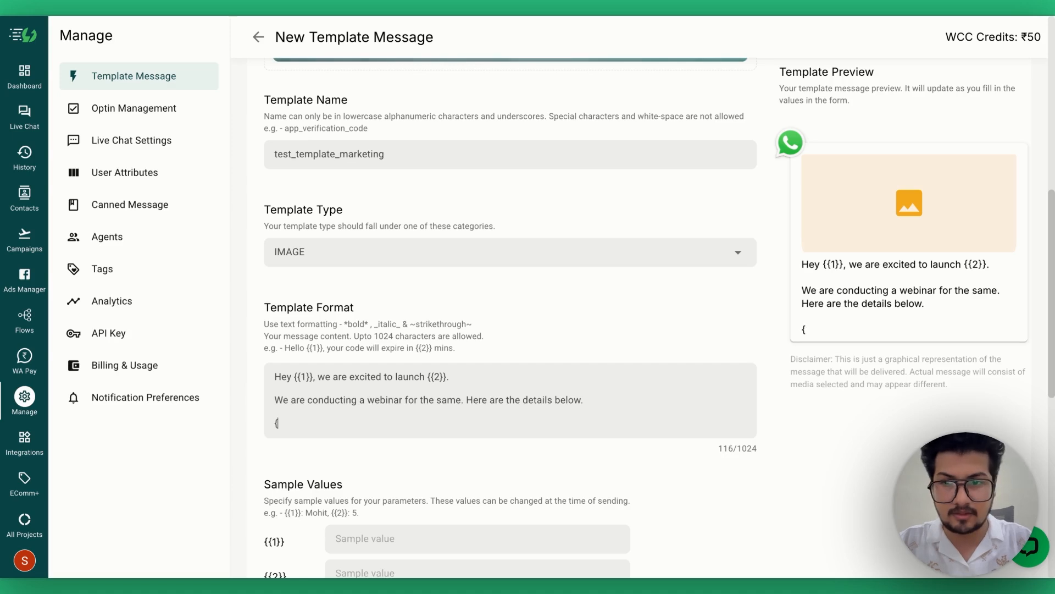
type("{")
key("BackSpace")
key("BackSpace")
type("Date")
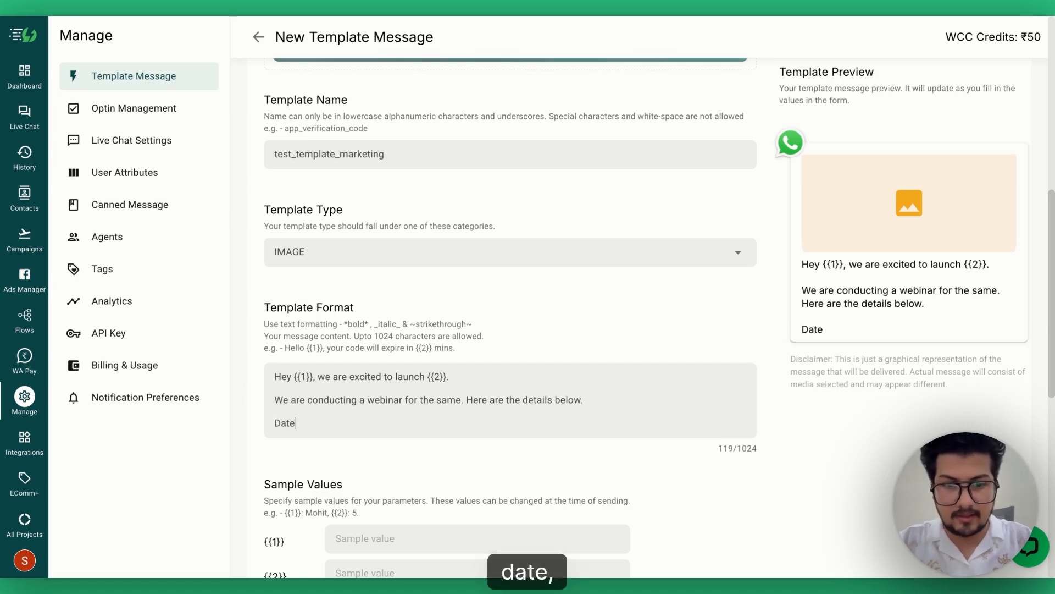
type(": {{3")
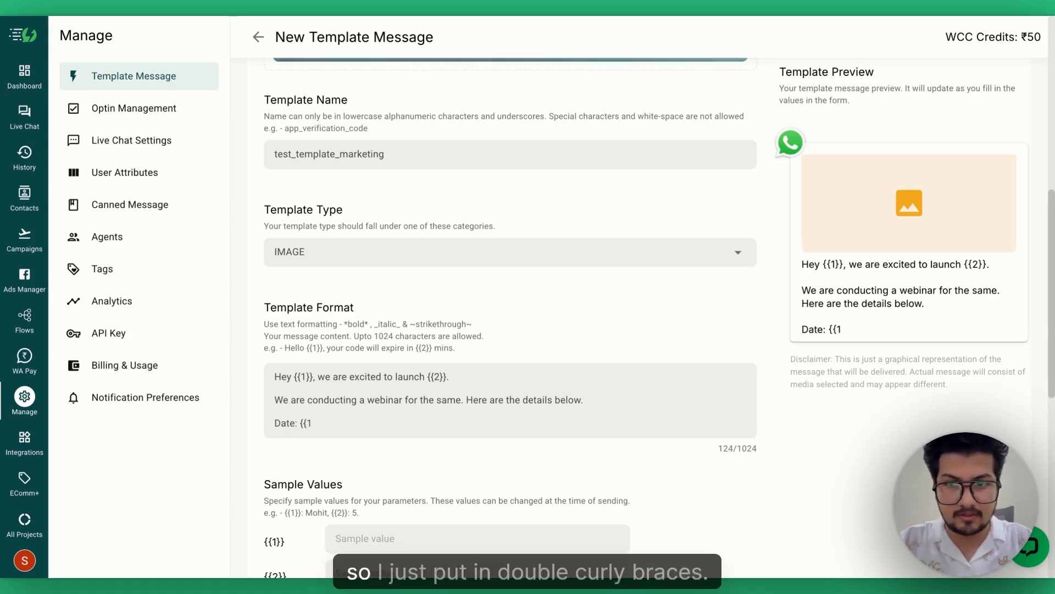
type("}}")
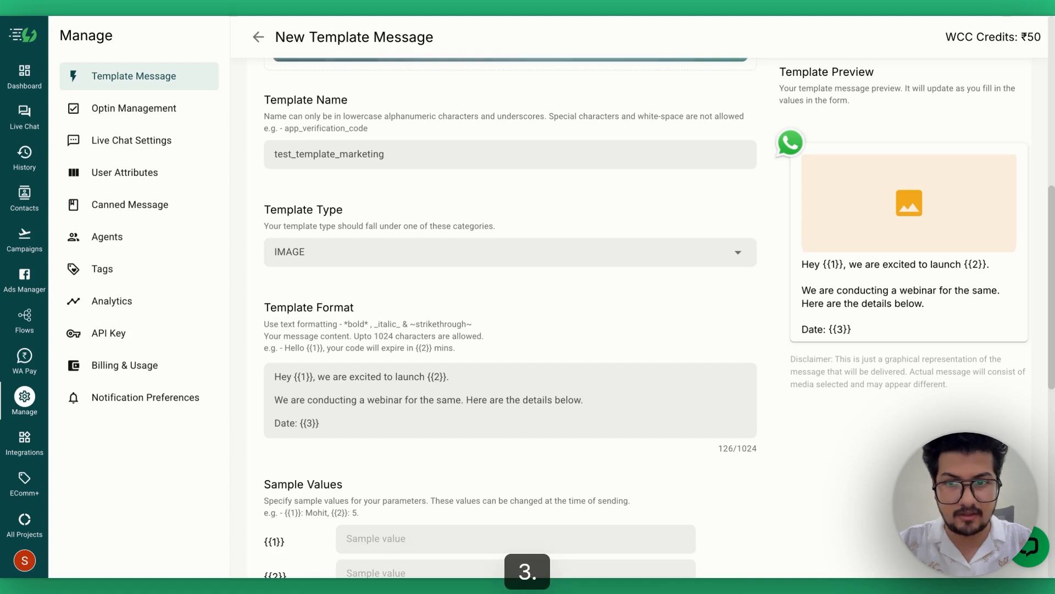
Add the line "Time: {{4}}" directly below the date line in the message text
key("Return")
type("Time")
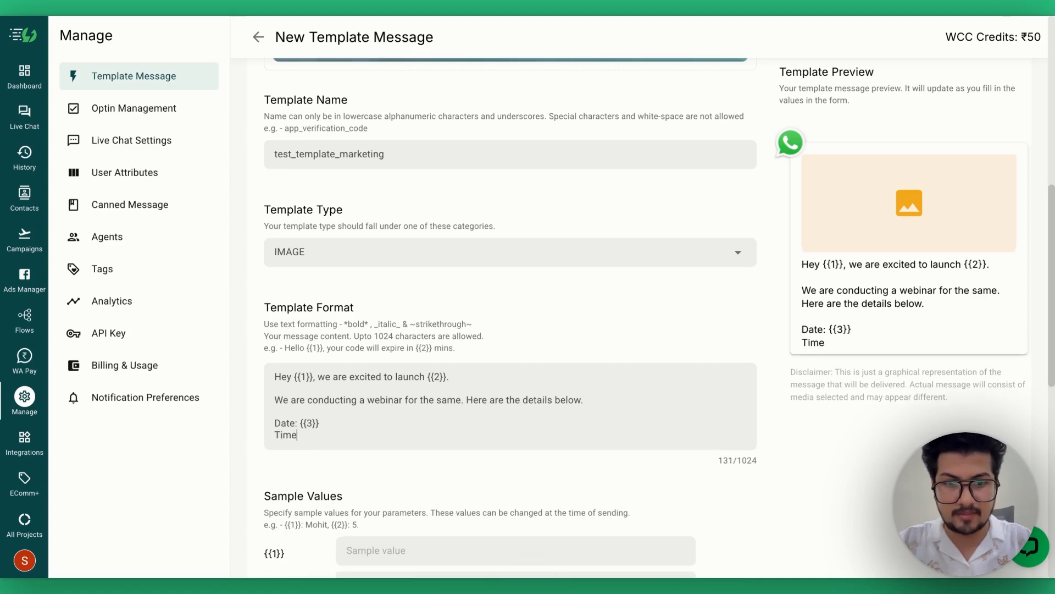
type(": {{4")
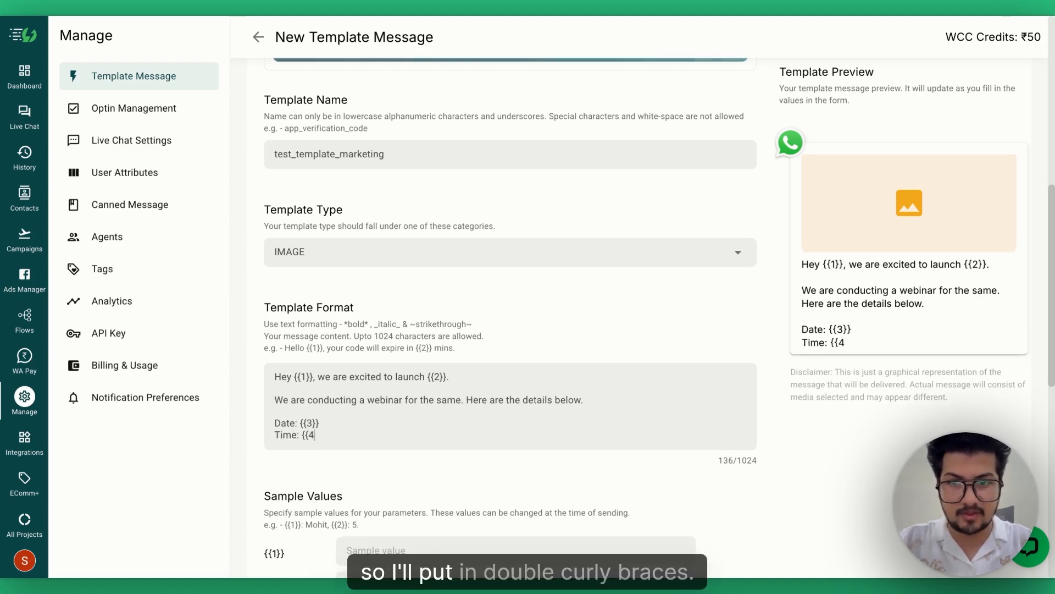
type("}}")
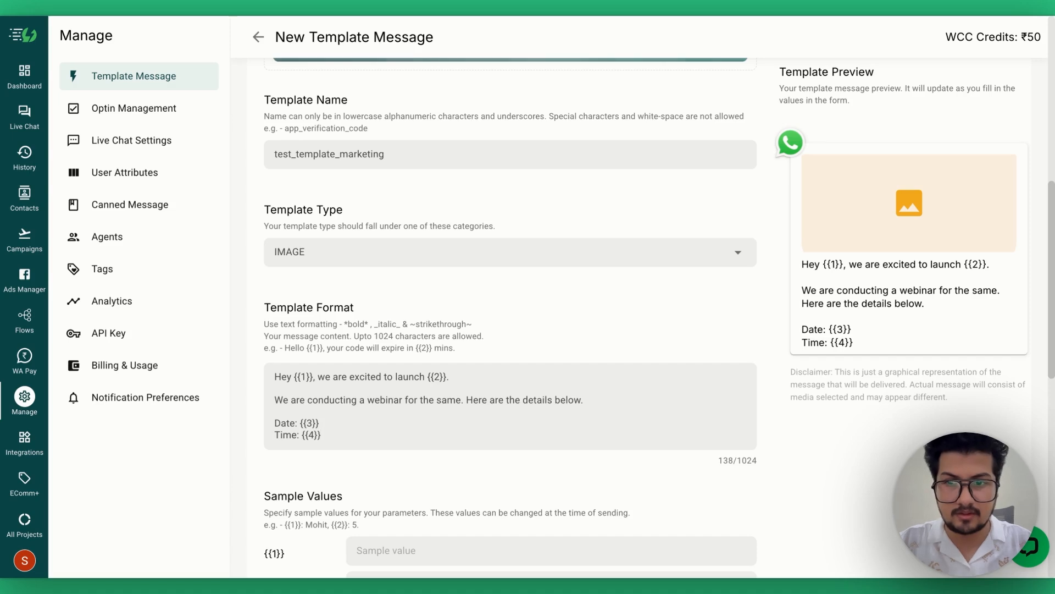
Add a closing paragraph to the message reading "Please book your slot here by clicking on the button below."
key("Return")
key("Return")
type("Pl")
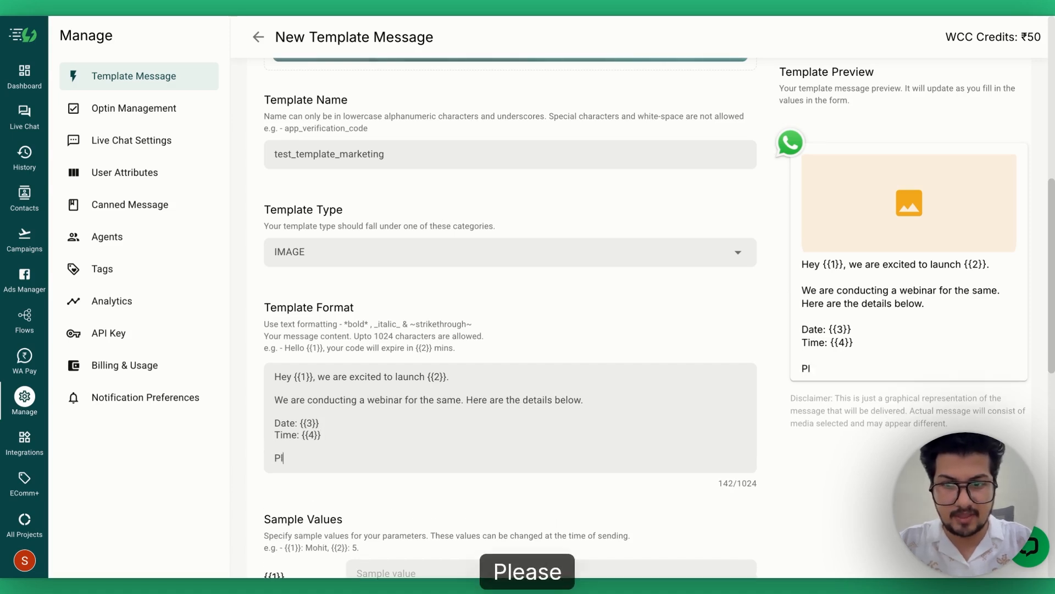
type("ease b")
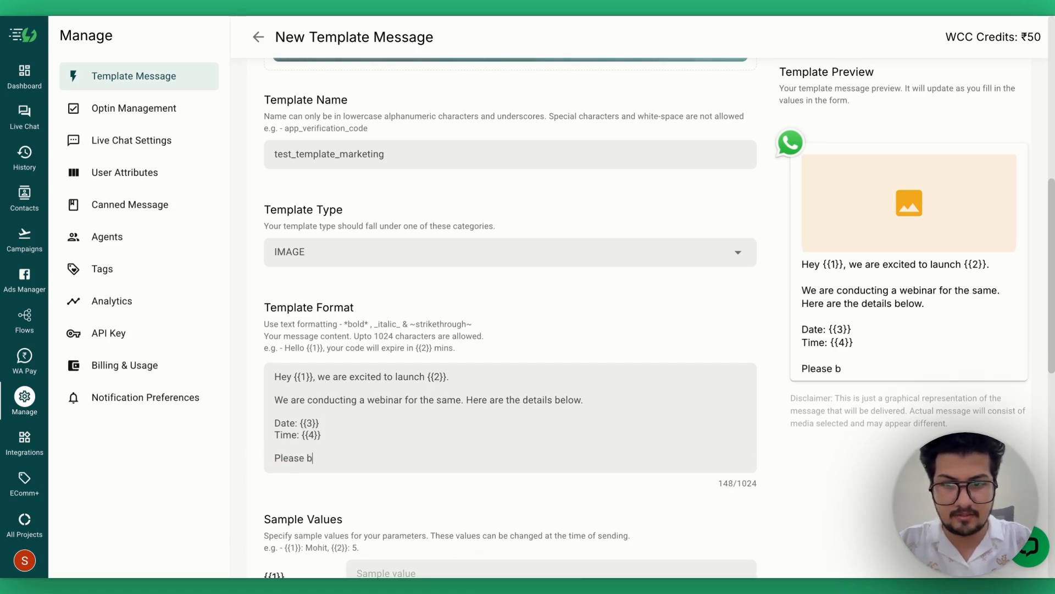
type("ook your slot")
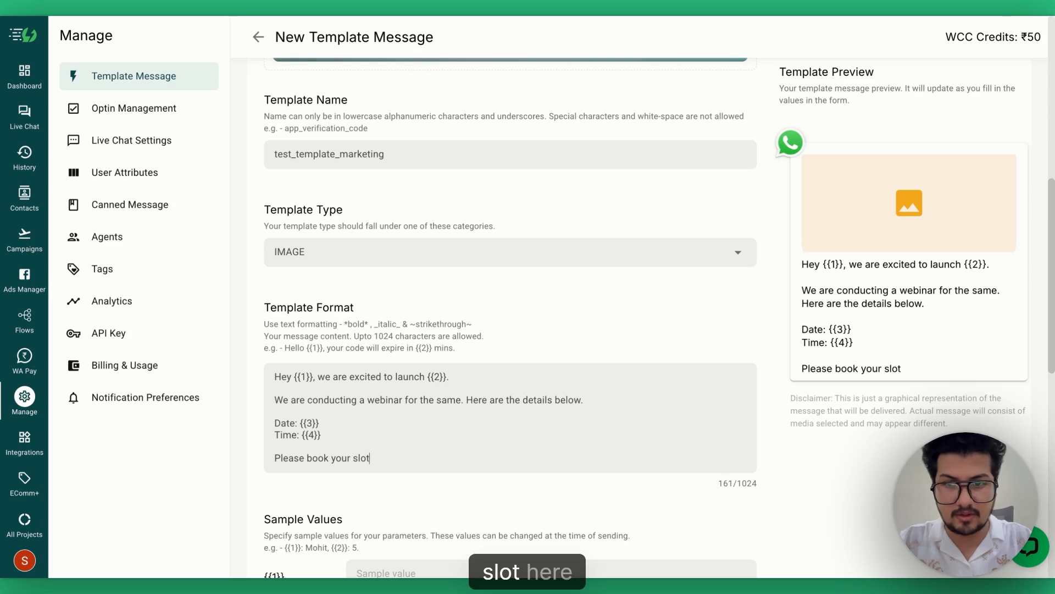
type(" here by")
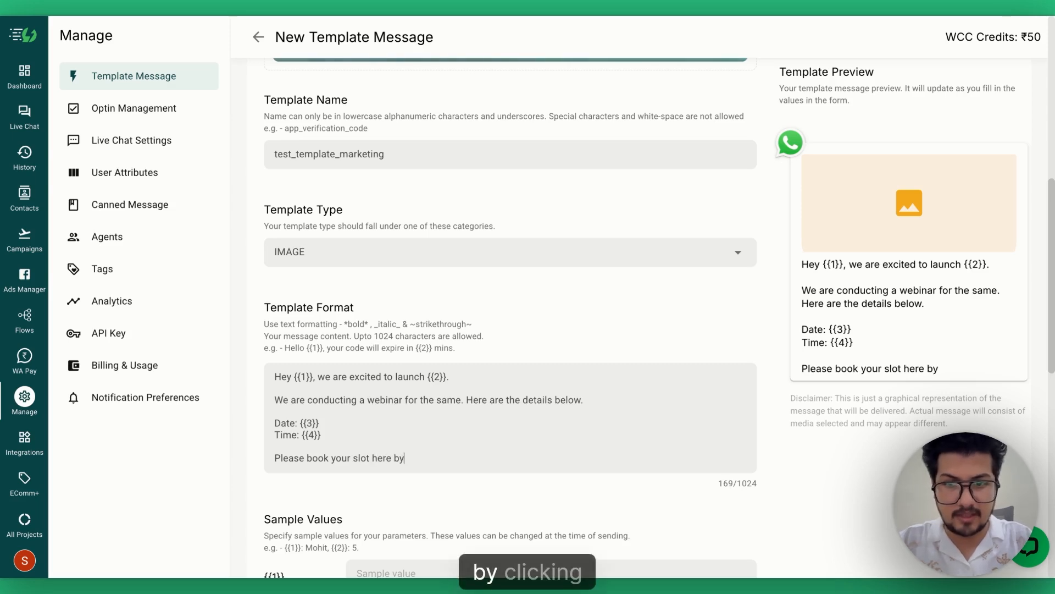
type(" clicking")
key("BackSpace")
type("ing ")
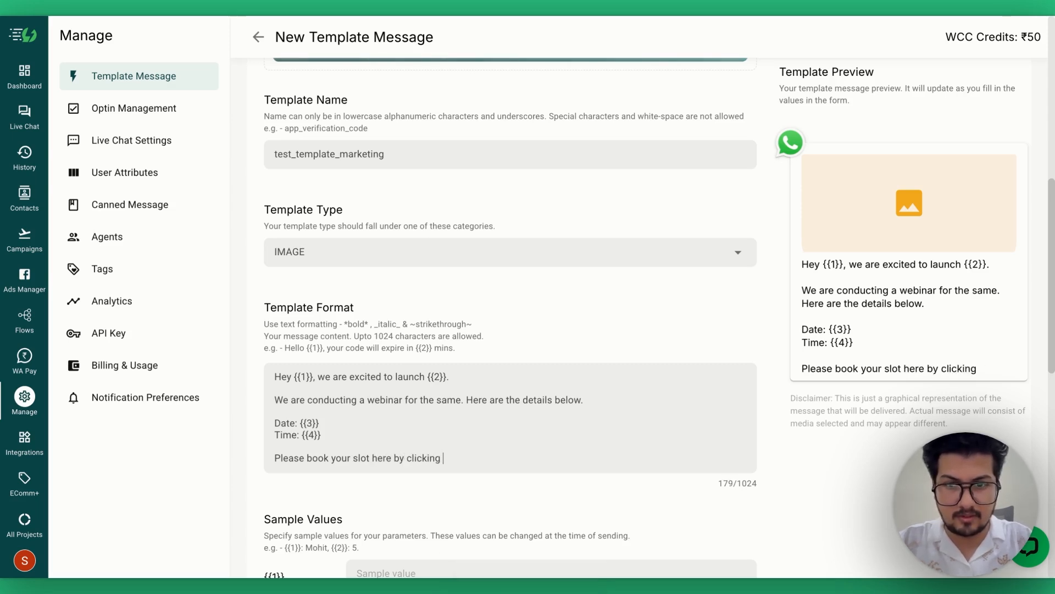
type("on the button br")
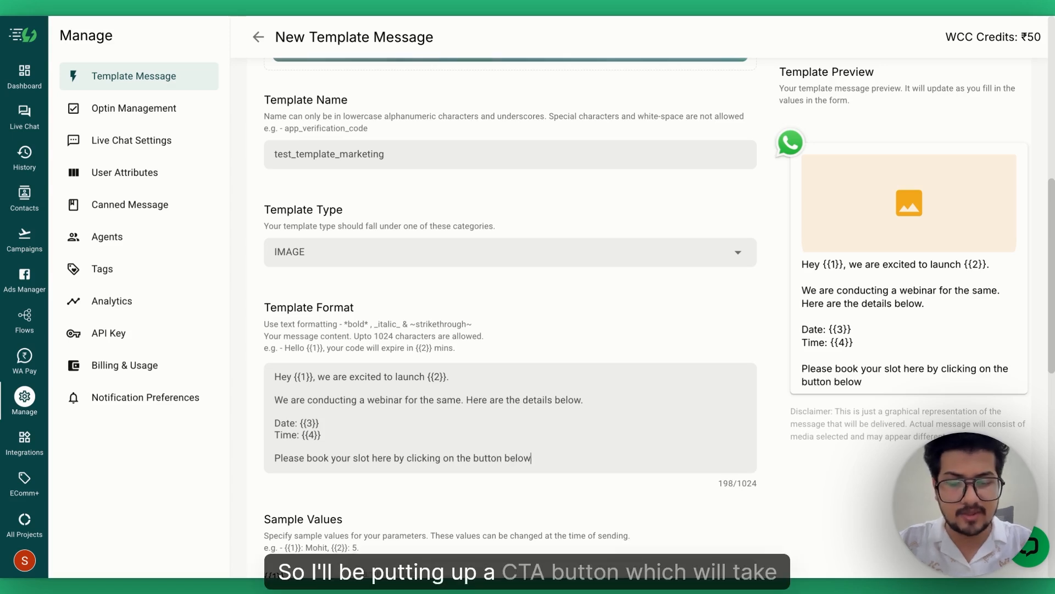
key("BackSpace")
type("elow.")
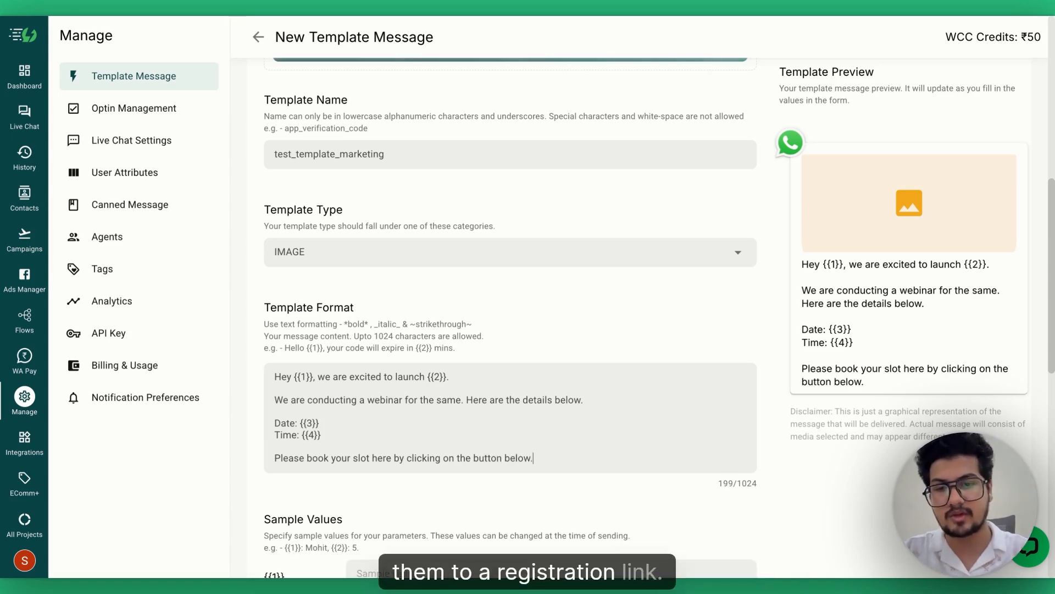
Fill in the sample values for {{1}} with a customer's full name and for {{2}} with "AI Template Generator"
scroll(596, 443, "down", 2)
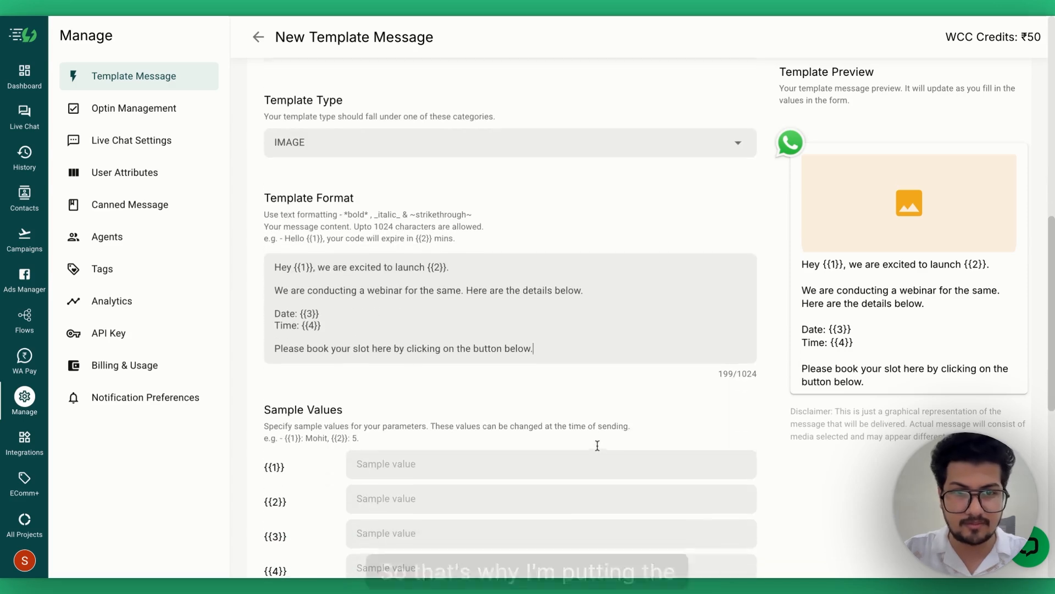
scroll(568, 336, "down", 2)
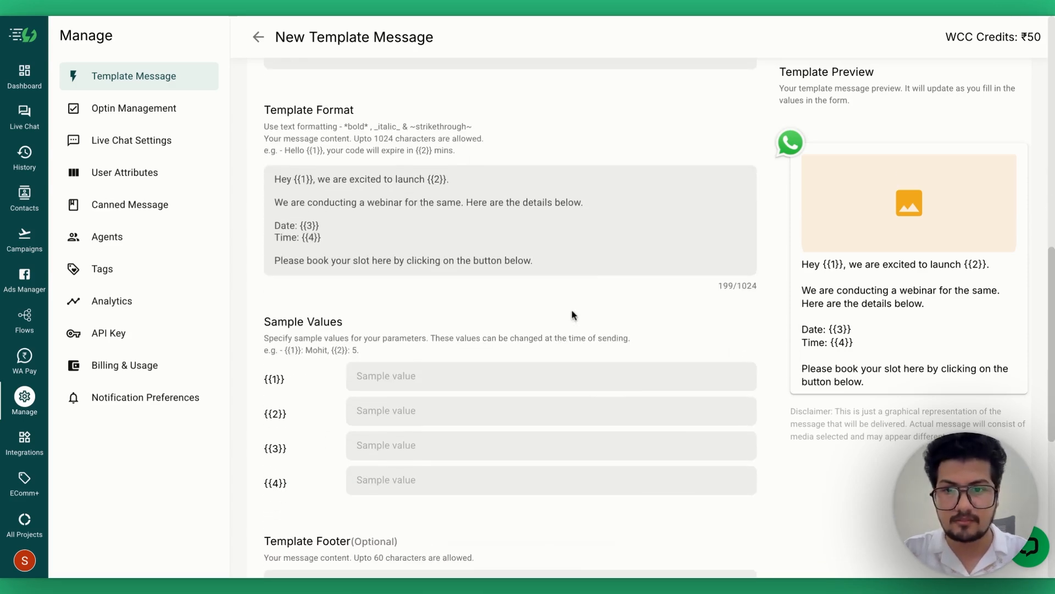
scroll(572, 315, "down", 2)
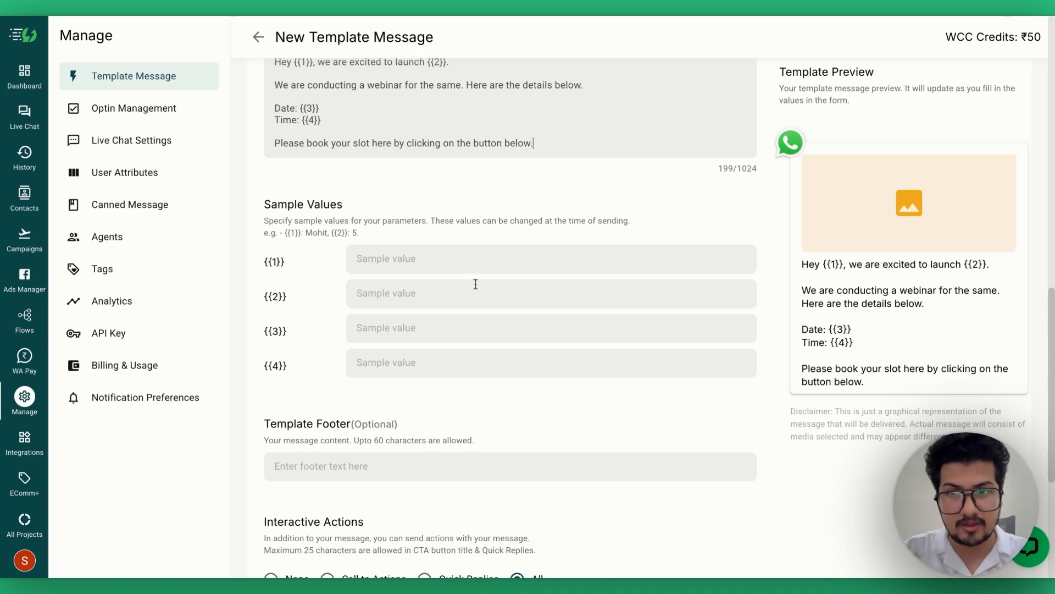
left_click(400, 261)
type("Mohit")
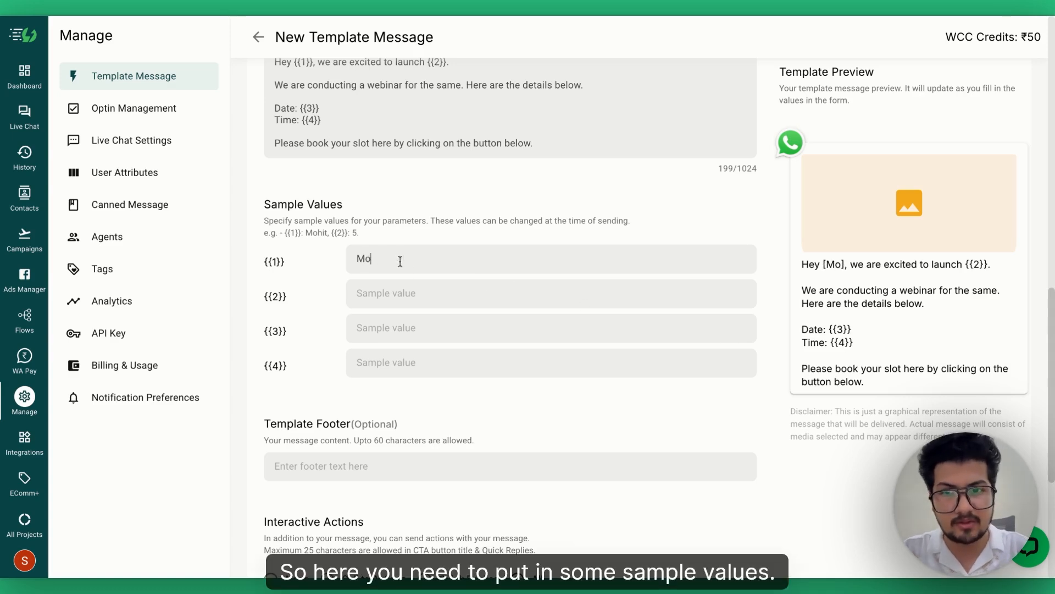
type("ua")
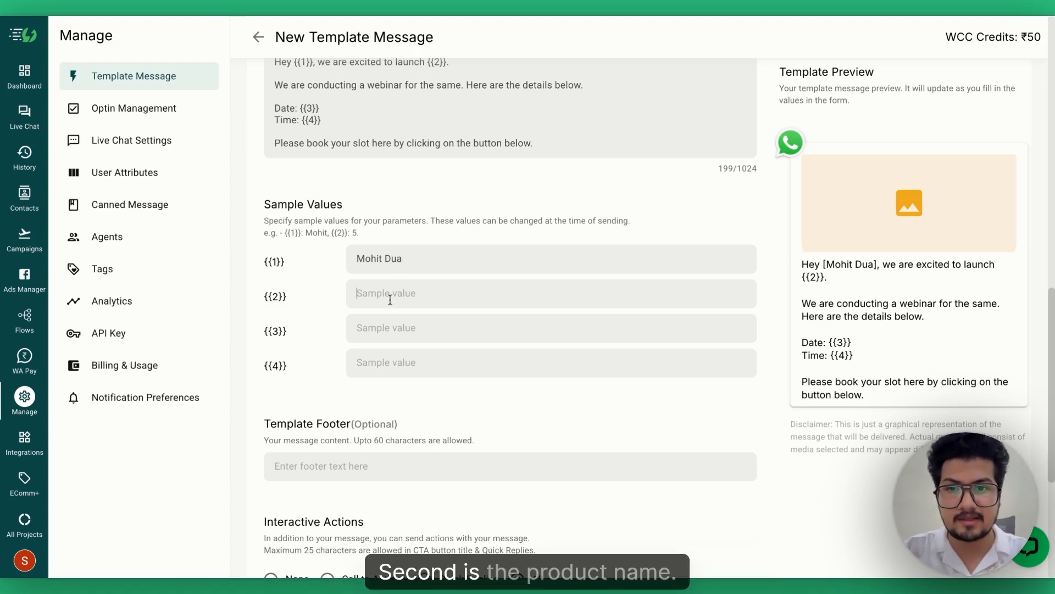
type("AI Templ")
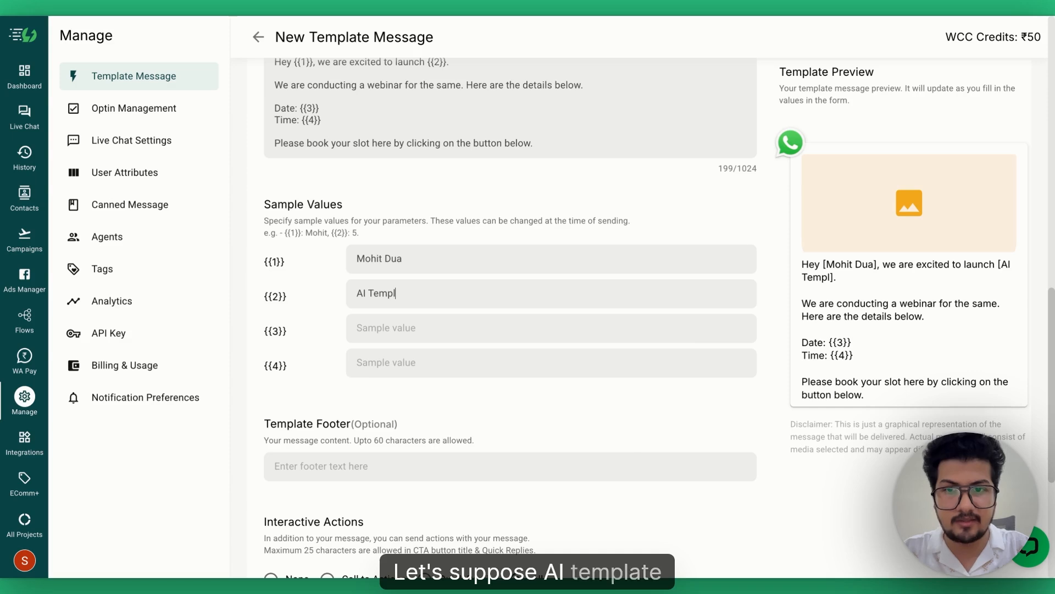
type("atre")
type(" Generator")
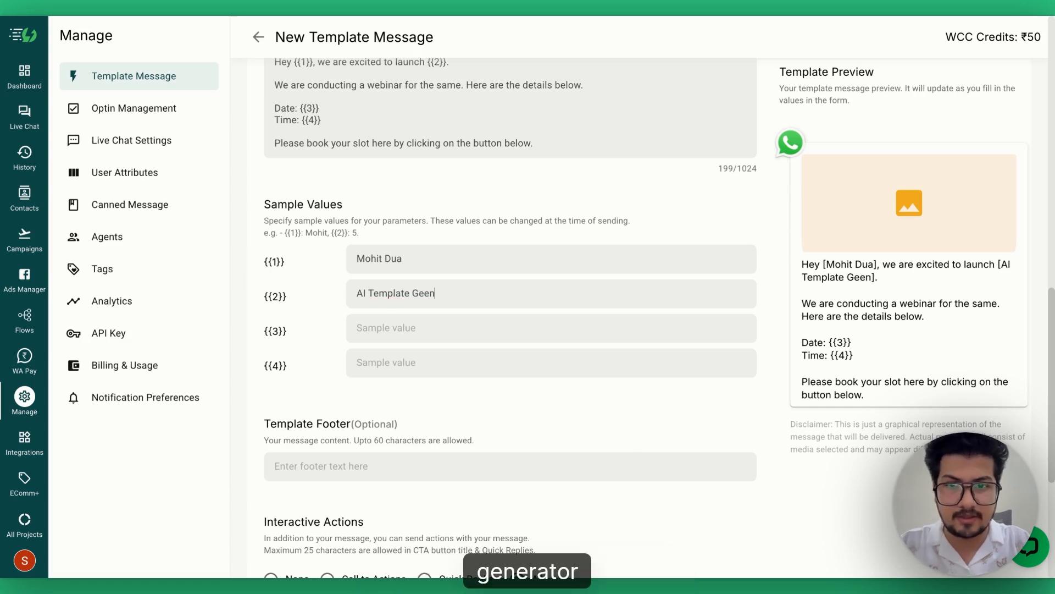
Set the sample value of {{3}} to "19th June 2025" and of {{4}} to "10 AM IST"
left_click(373, 327)
type("19th June 2025")
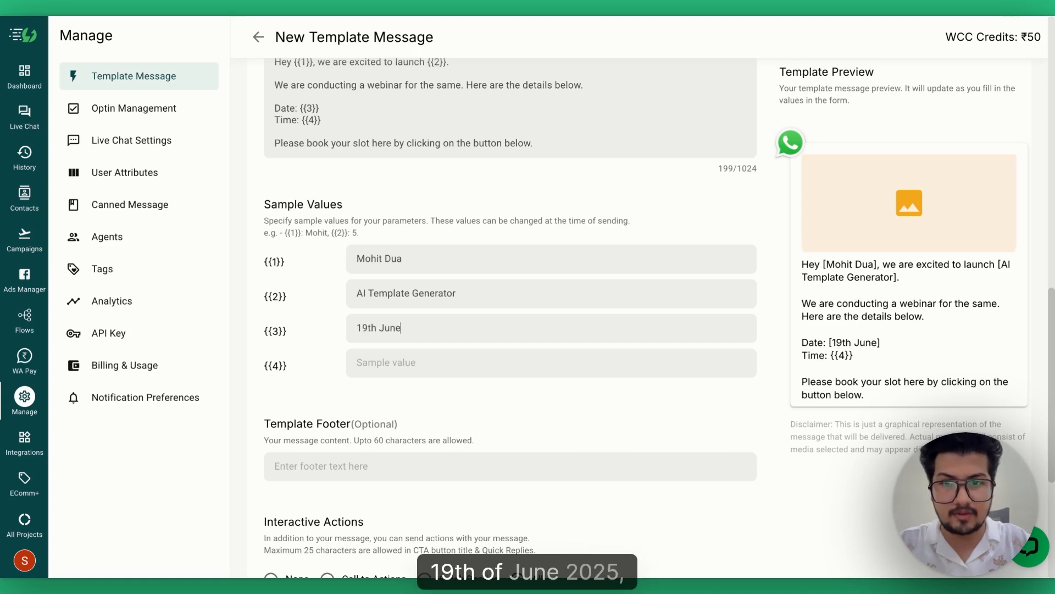
left_click(383, 356)
type("10 AM IST")
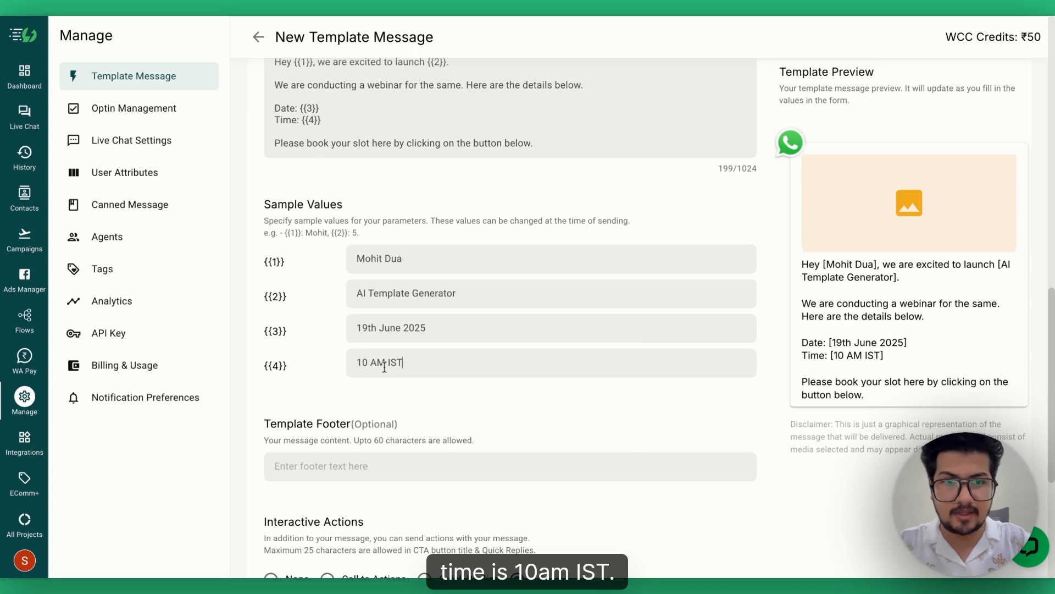
Give the template the footer text "Powered by AiSensy"
scroll(490, 443, "down", 3)
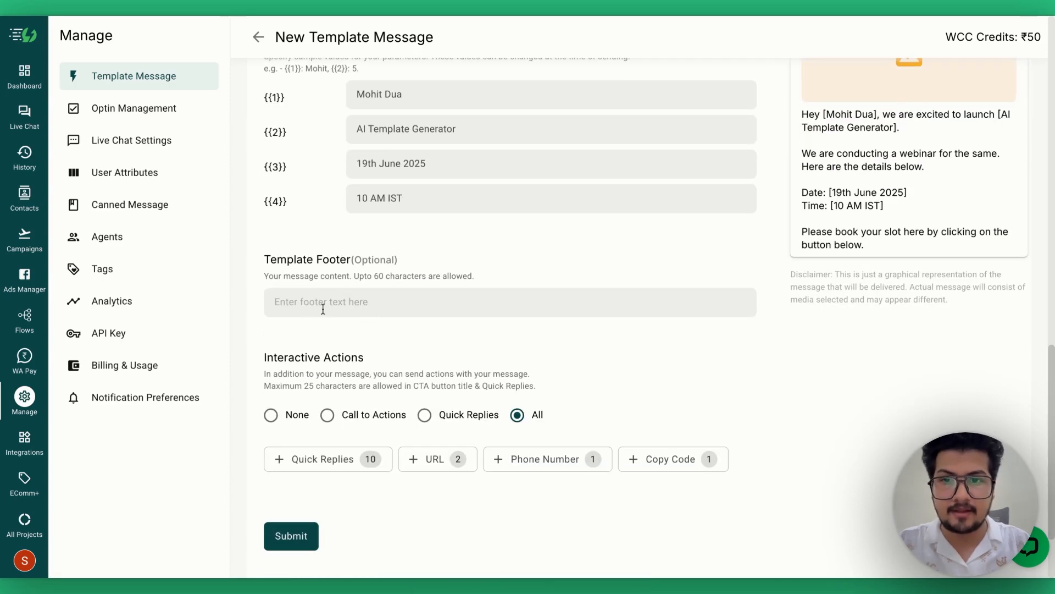
left_click_drag(276, 263, 412, 263)
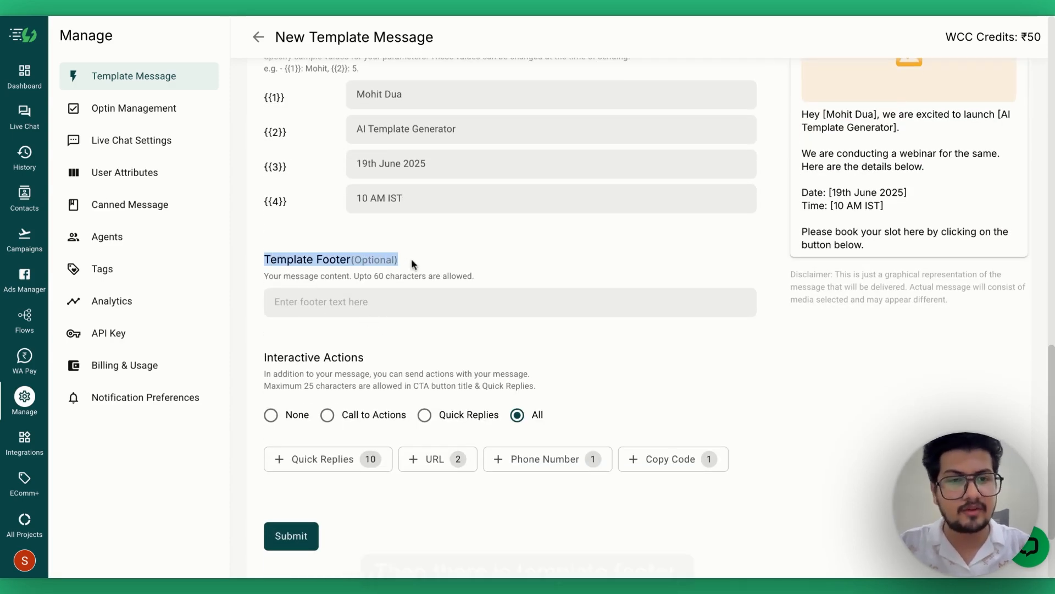
left_click(440, 258)
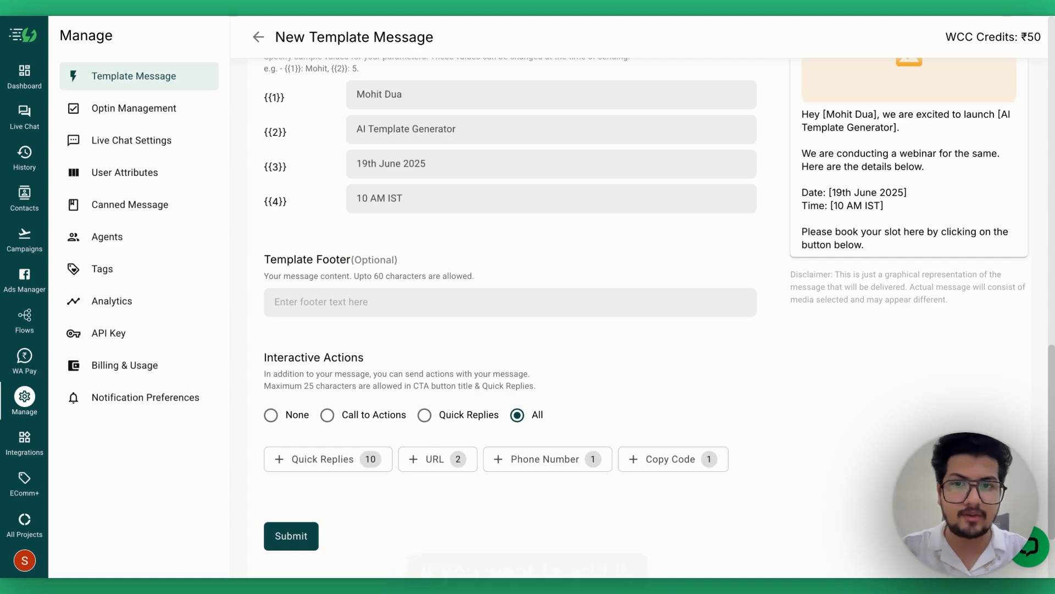
left_click(321, 312)
type("Po")
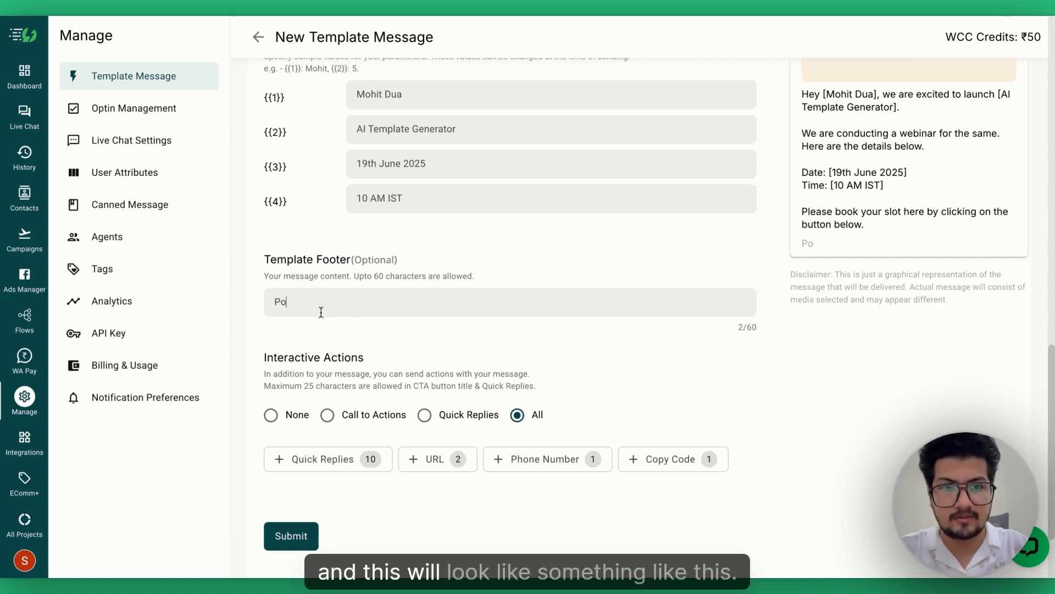
type("wer")
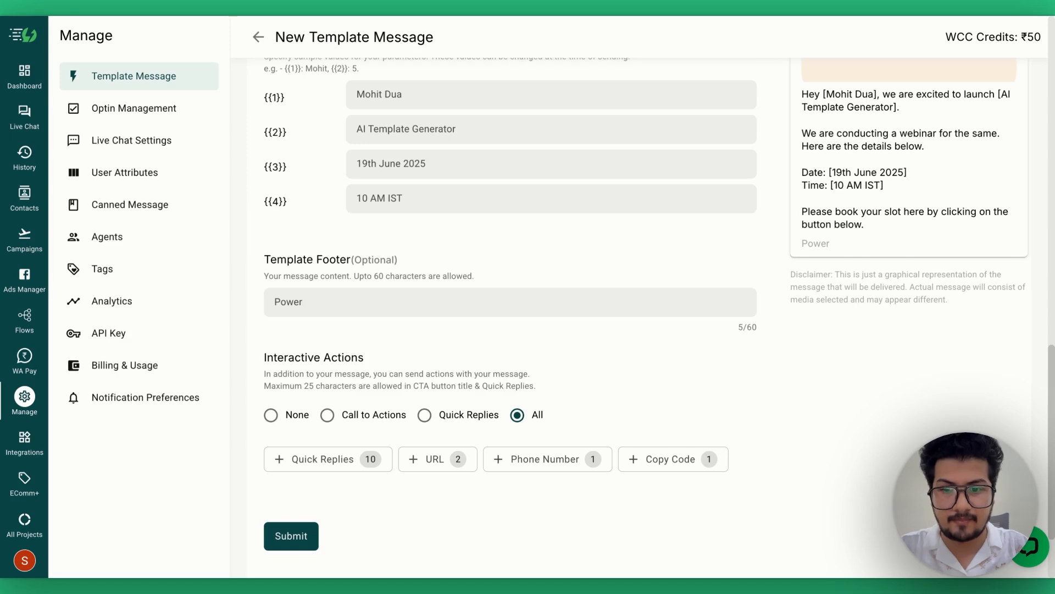
type("ed by AiSensy")
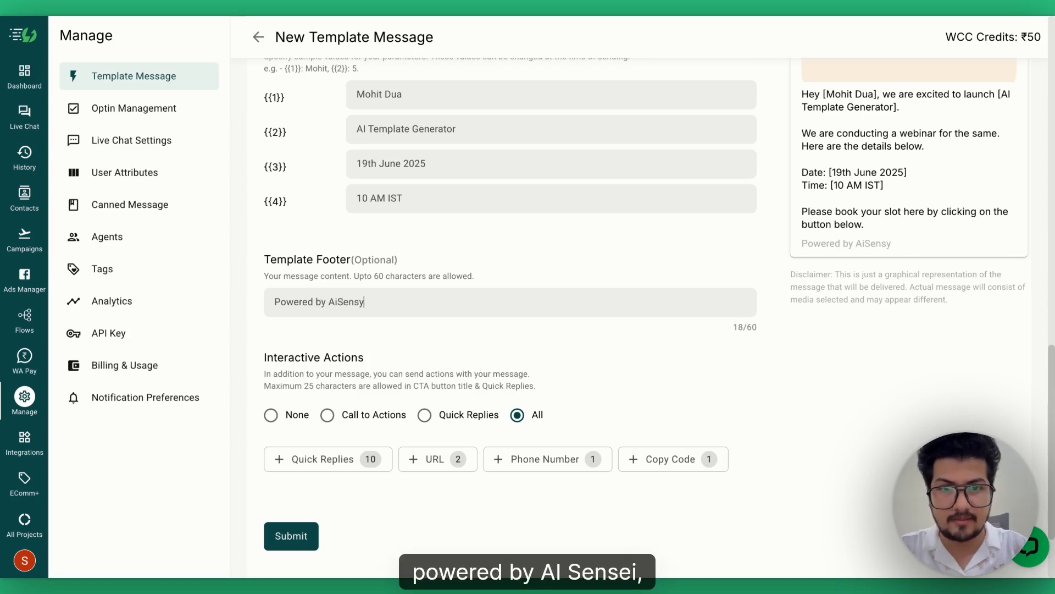
Look through the interactive action types and set the template to use Call to Actions
scroll(590, 388, "down", 2)
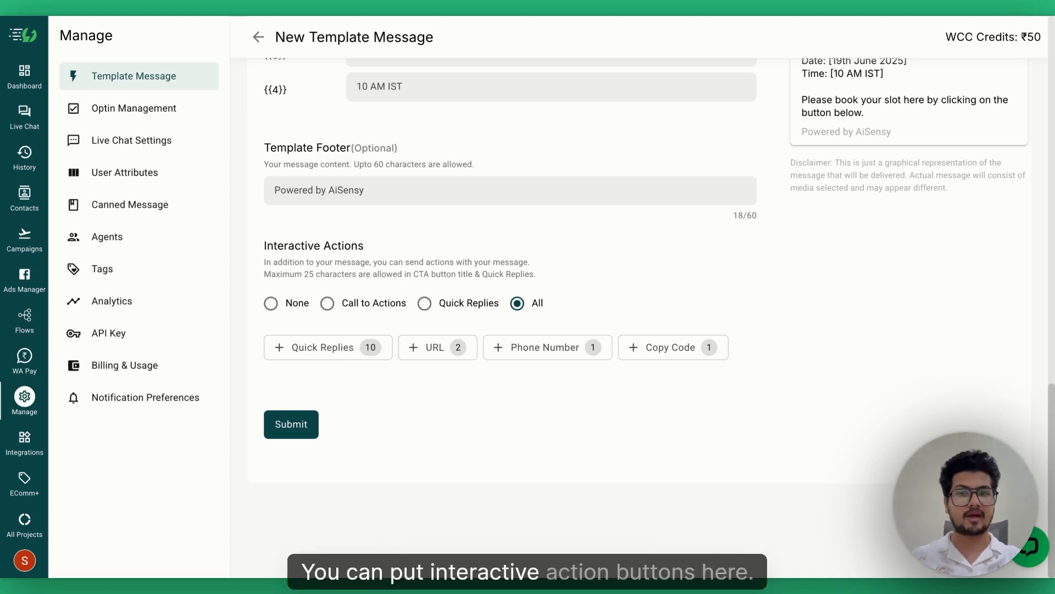
left_click(329, 304)
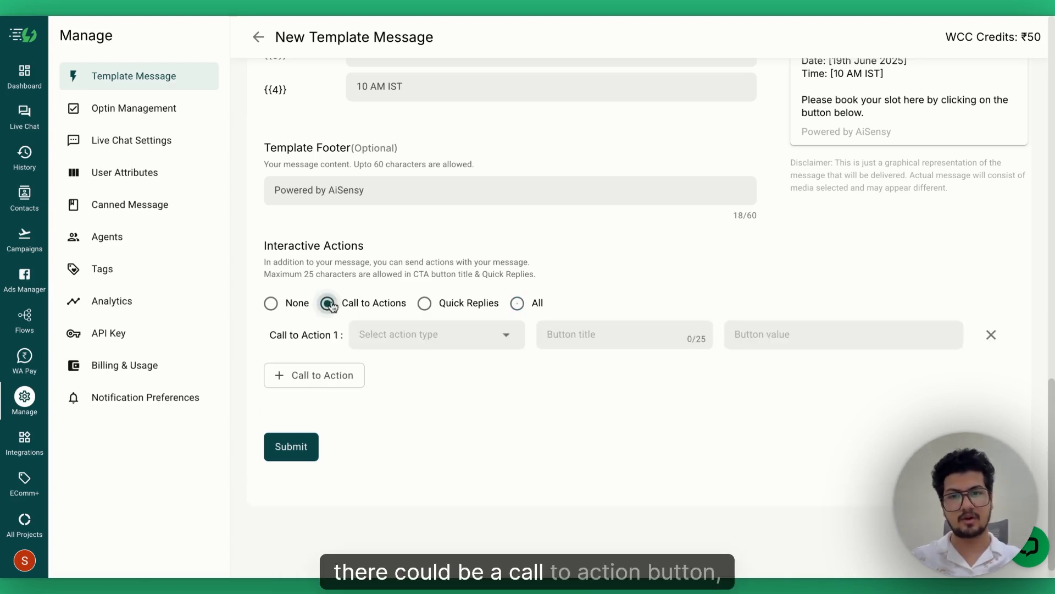
left_click(431, 310)
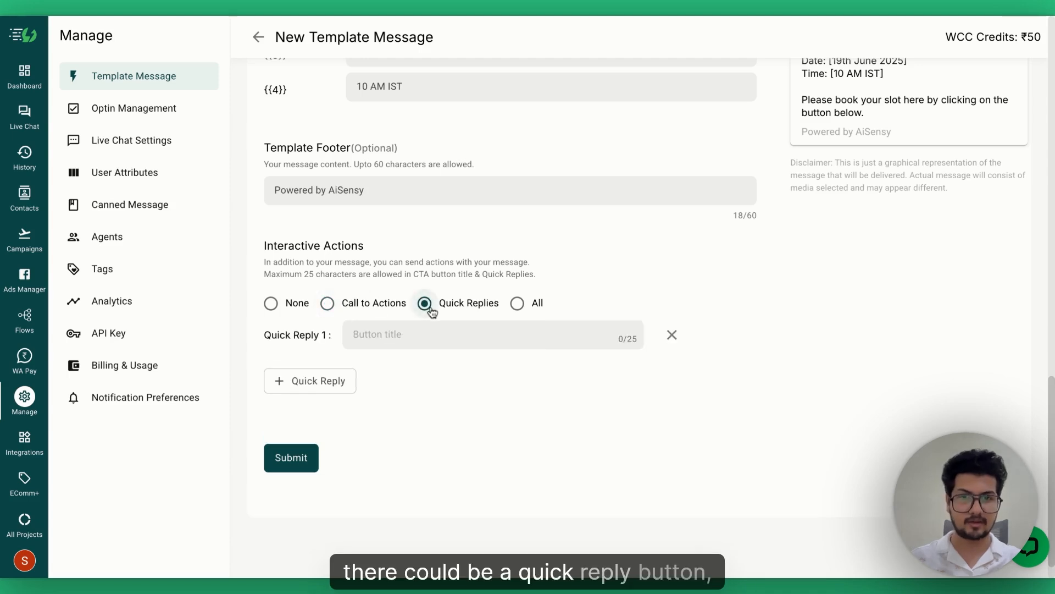
left_click(518, 305)
left_click(328, 303)
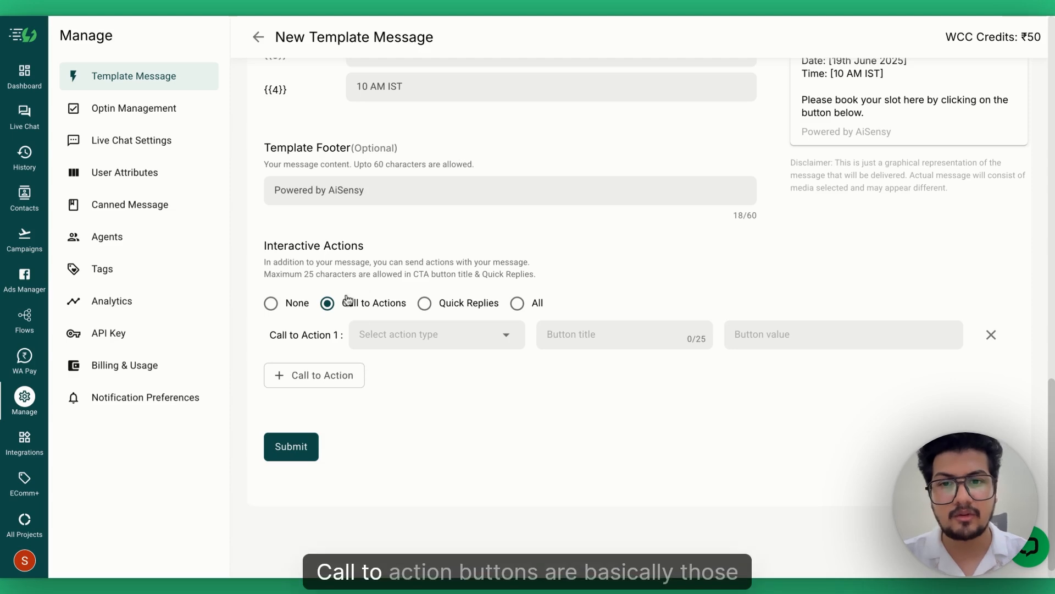
Make the first call to action a URL button titled "Book Your Slot Now"
left_click(506, 344)
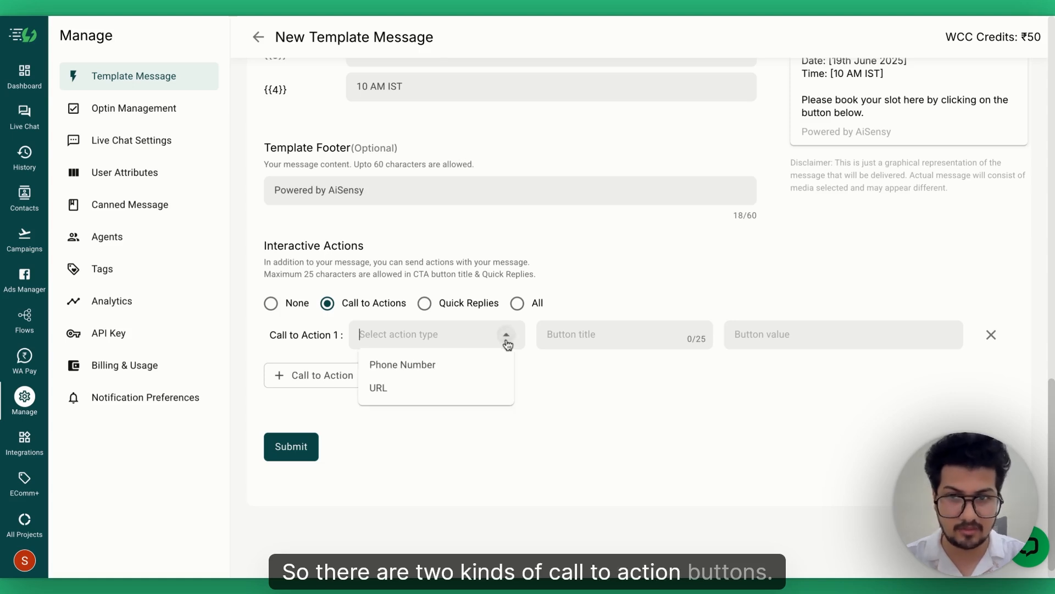
left_click(400, 400)
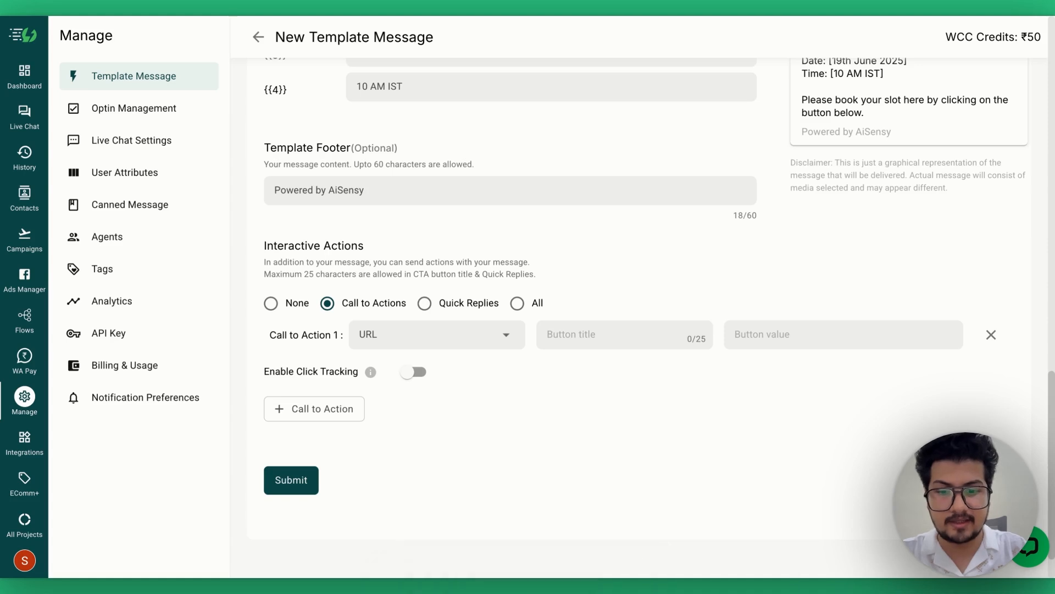
type("ok yo")
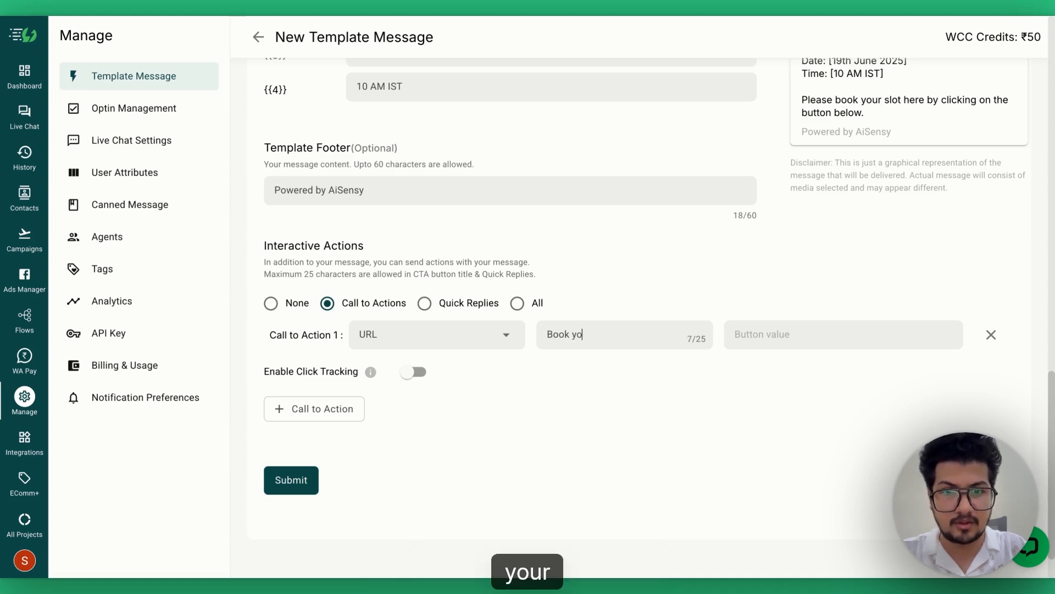
type("ur ")
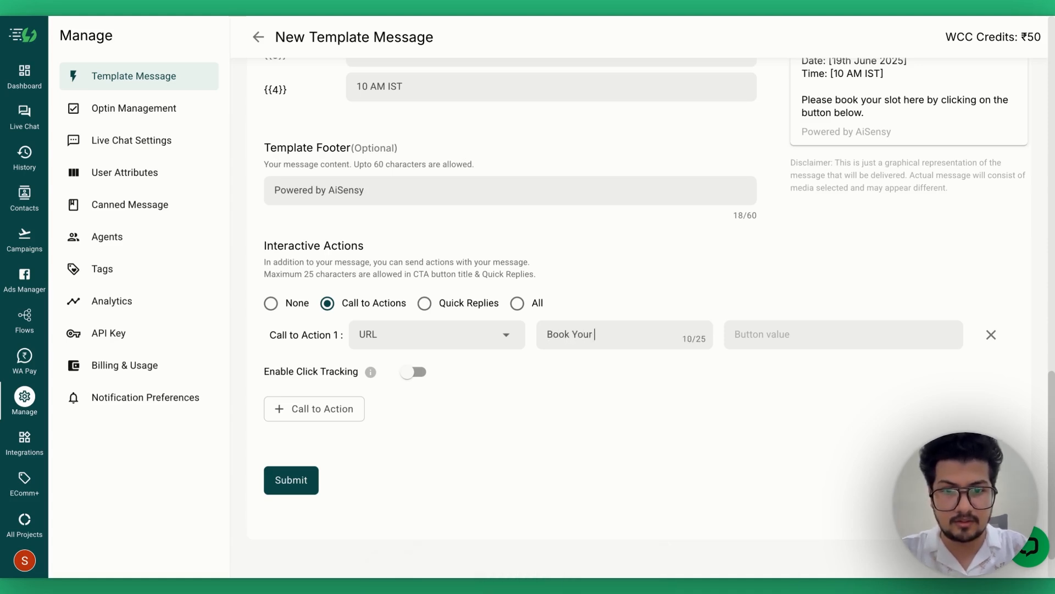
type("Slot Now")
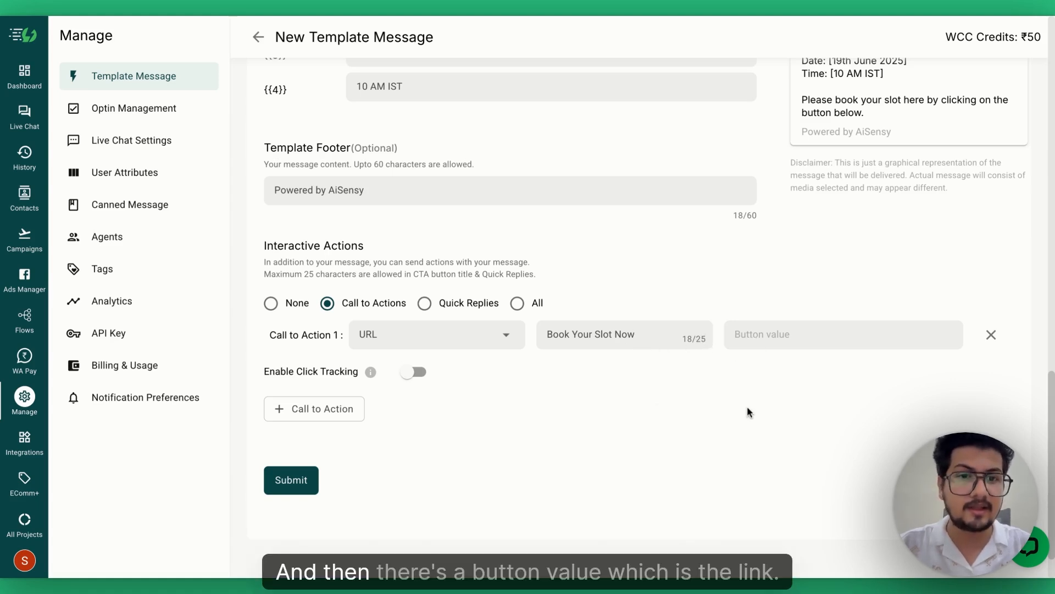
key("Tab")
type("htt")
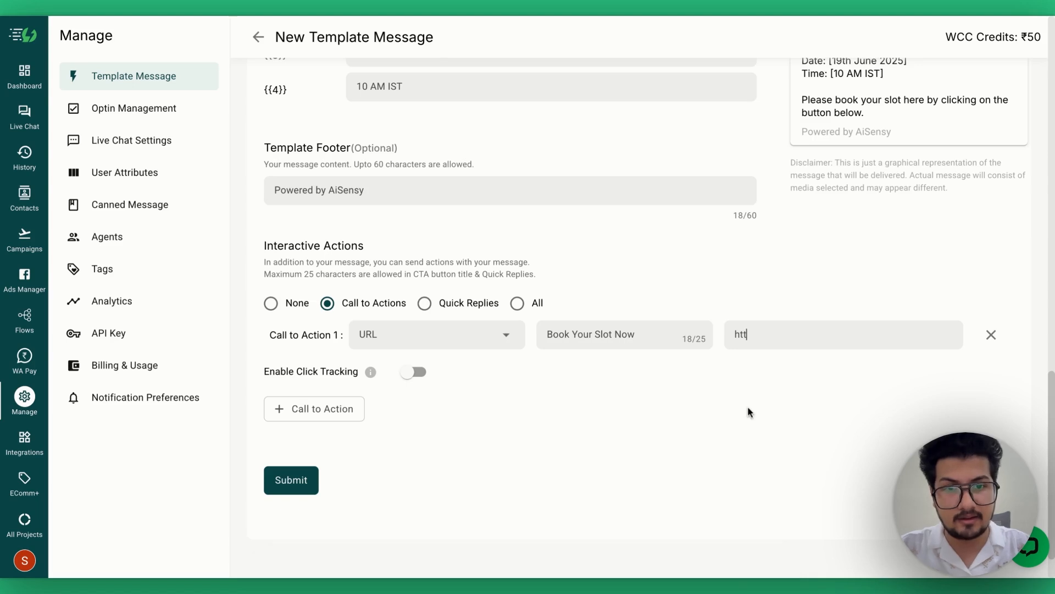
type("ps:..")
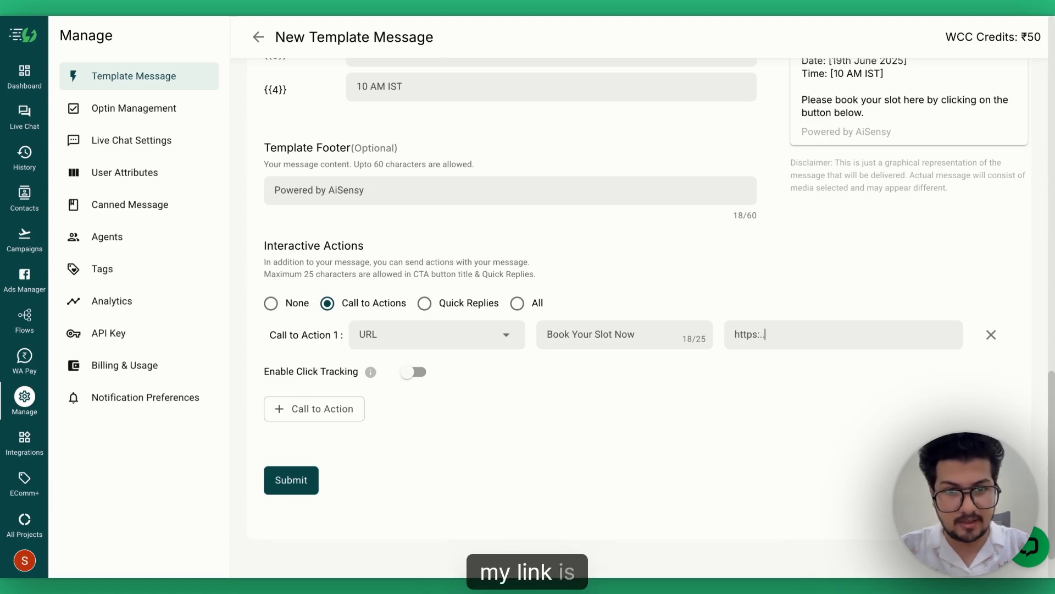
key("BackSpace")
key("BackSpace")
type("//aises")
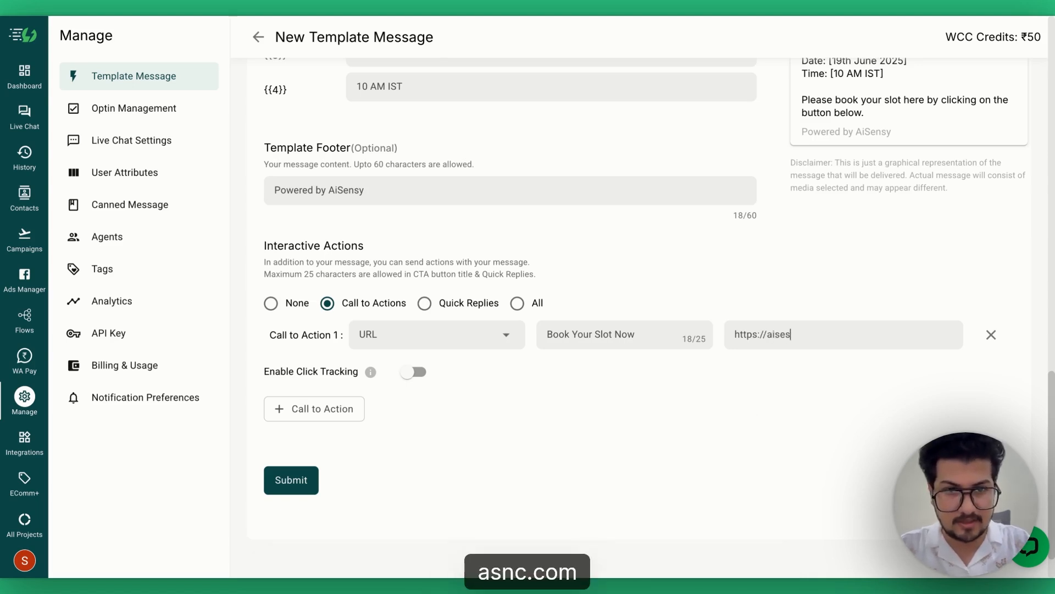
key("BackSpace")
type("nsy.com")
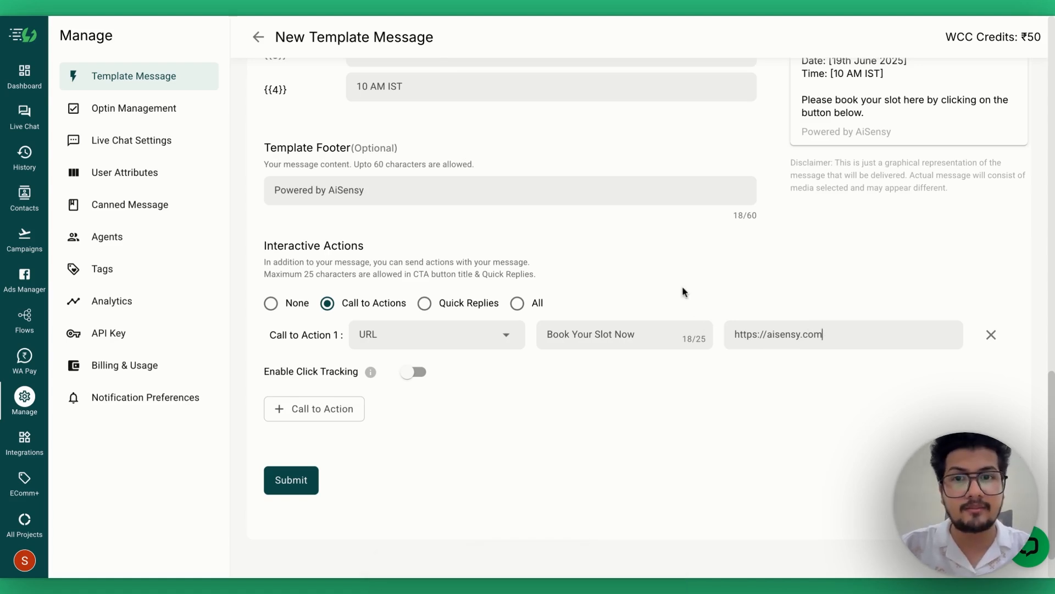
Make the booking button's link dynamic by appending /{{5}} to the URL
scroll(684, 291, "up", 1)
scroll(502, 311, "up", 4)
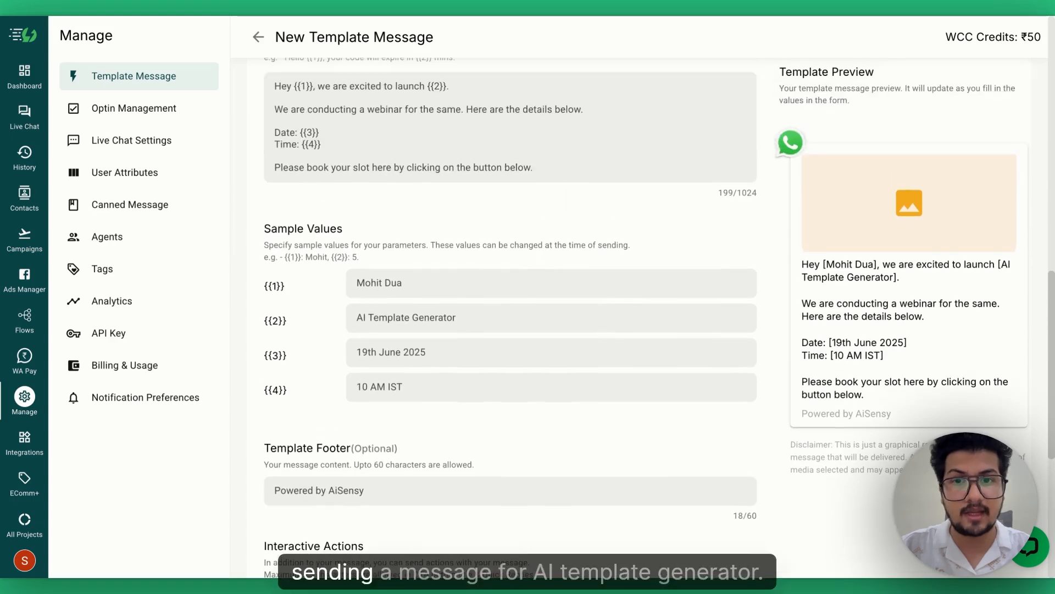
scroll(501, 311, "down", 5)
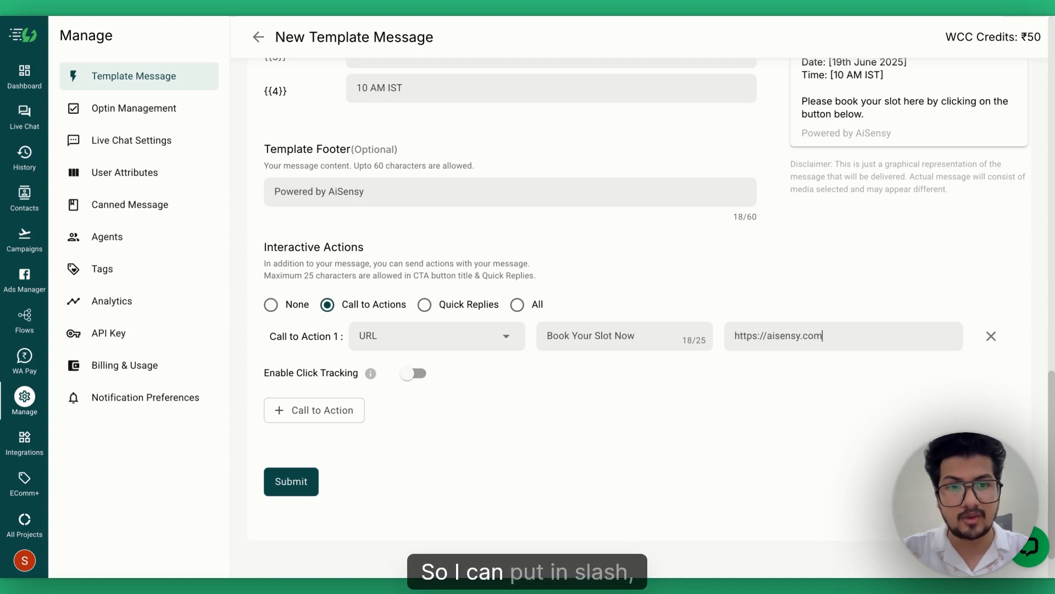
type("{{")
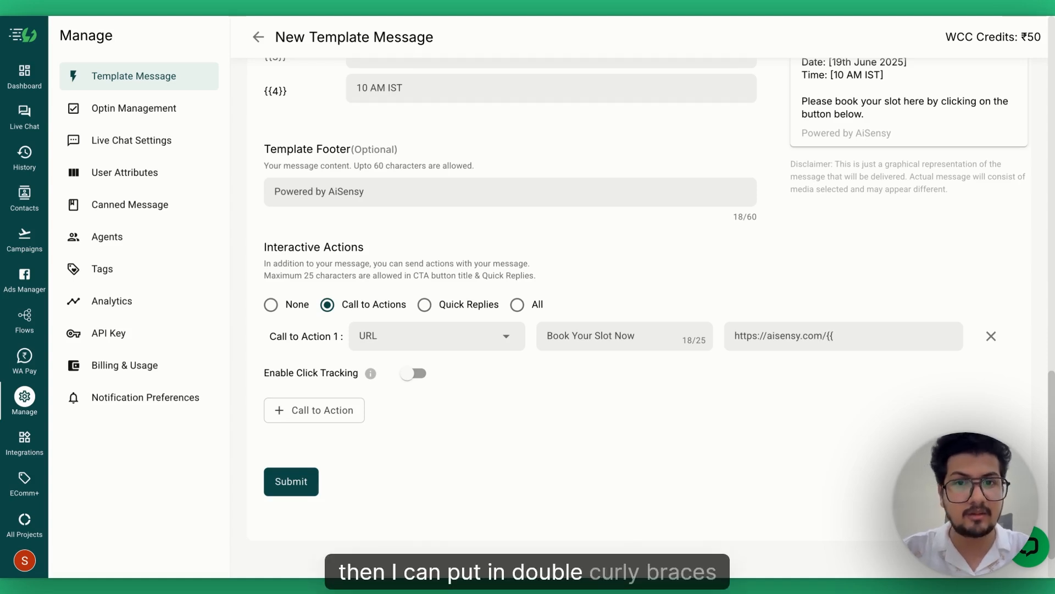
type("5")
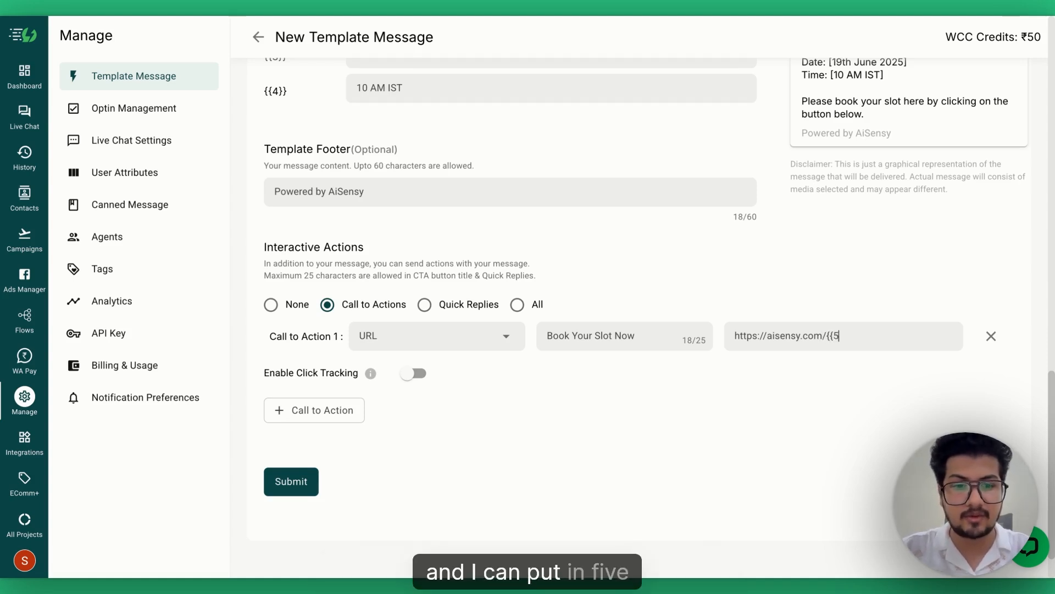
type("}}")
Add a second call to action and set its type to Phone Number
scroll(714, 410, "up", 2)
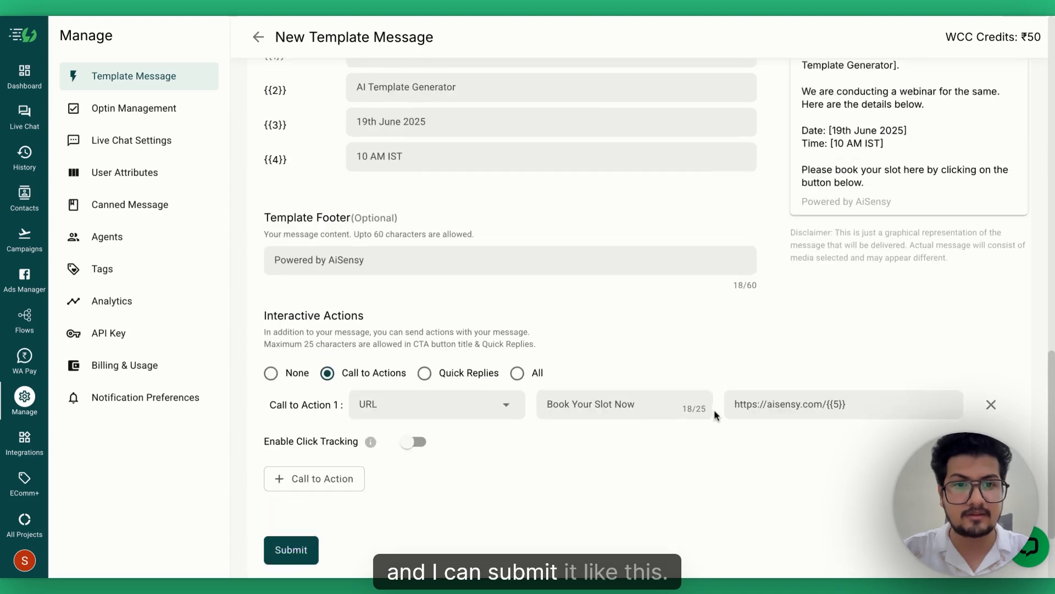
scroll(442, 285, "up", 1)
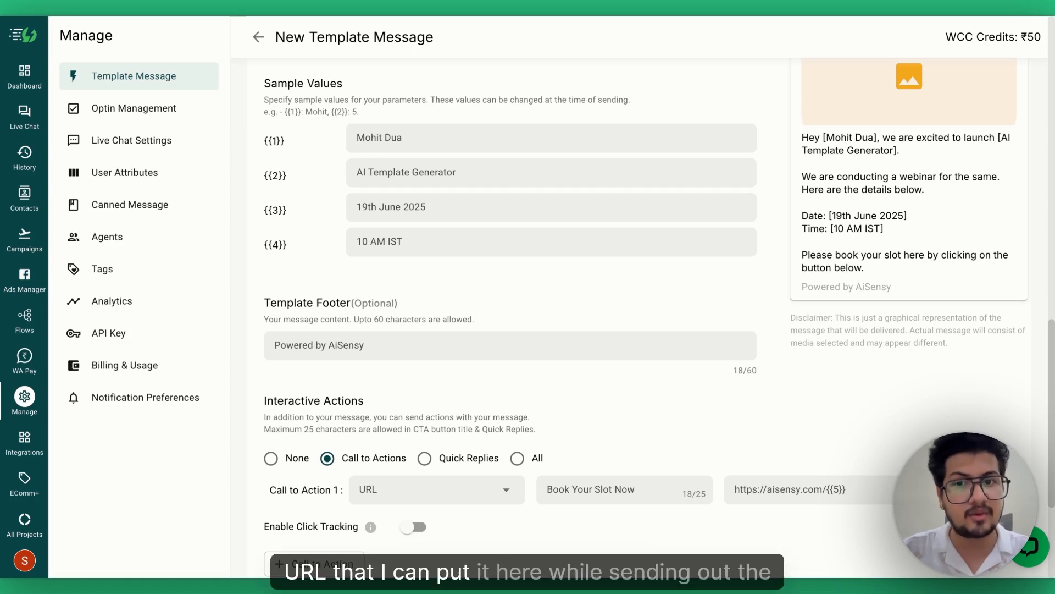
scroll(676, 358, "down", 3)
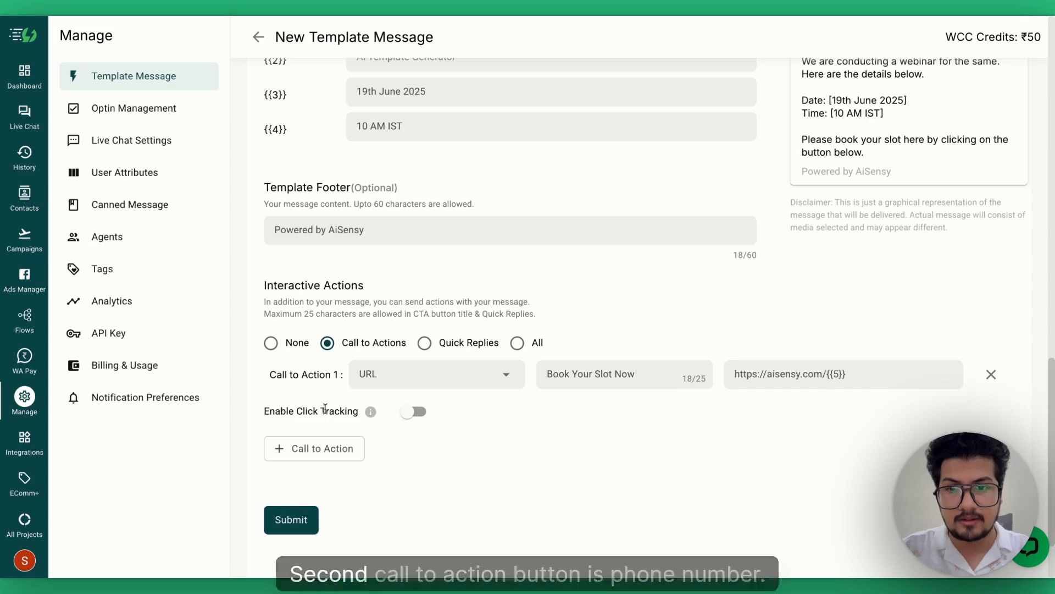
left_click(305, 450)
left_click(509, 409)
left_click(464, 437)
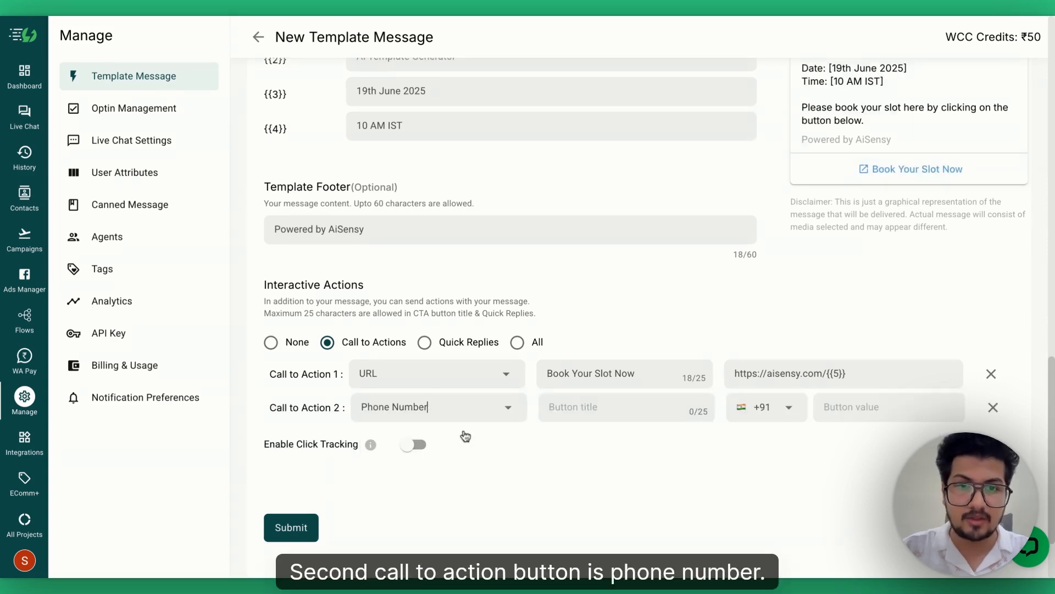
scroll(603, 480, "up", 1)
mouse_move(915, 208)
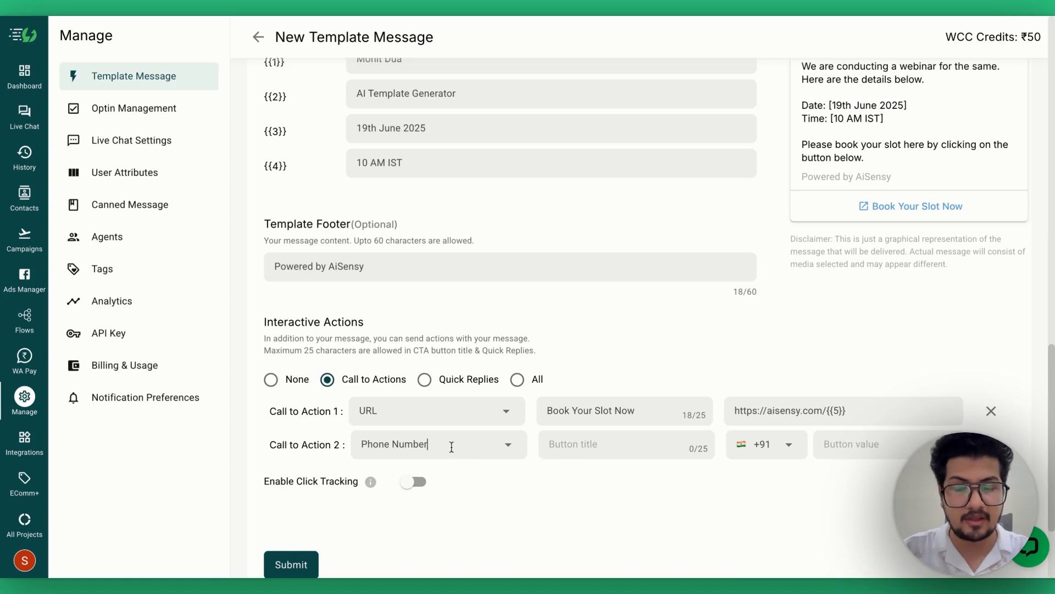
Title the phone number button "Call Now" and fill in its phone number, keeping the +91 country code
left_click(592, 448)
type("C")
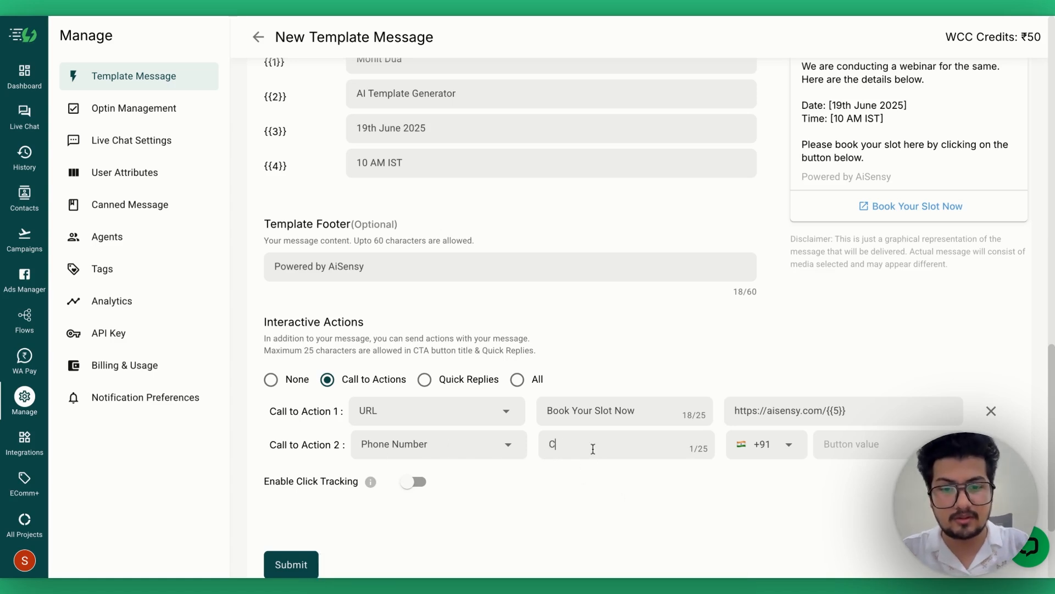
type("all Now")
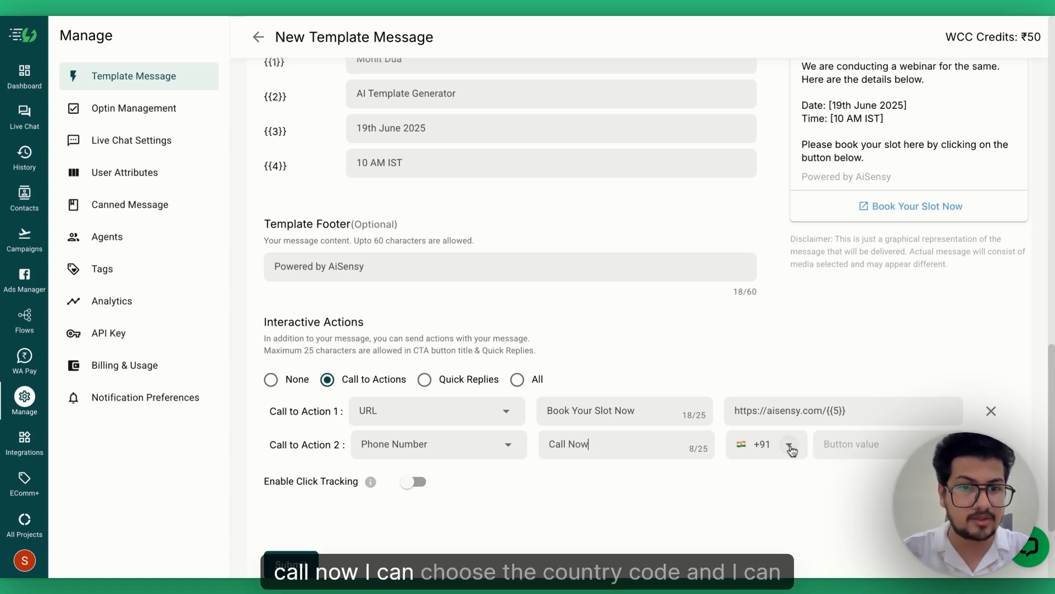
left_click(850, 447)
type("9")
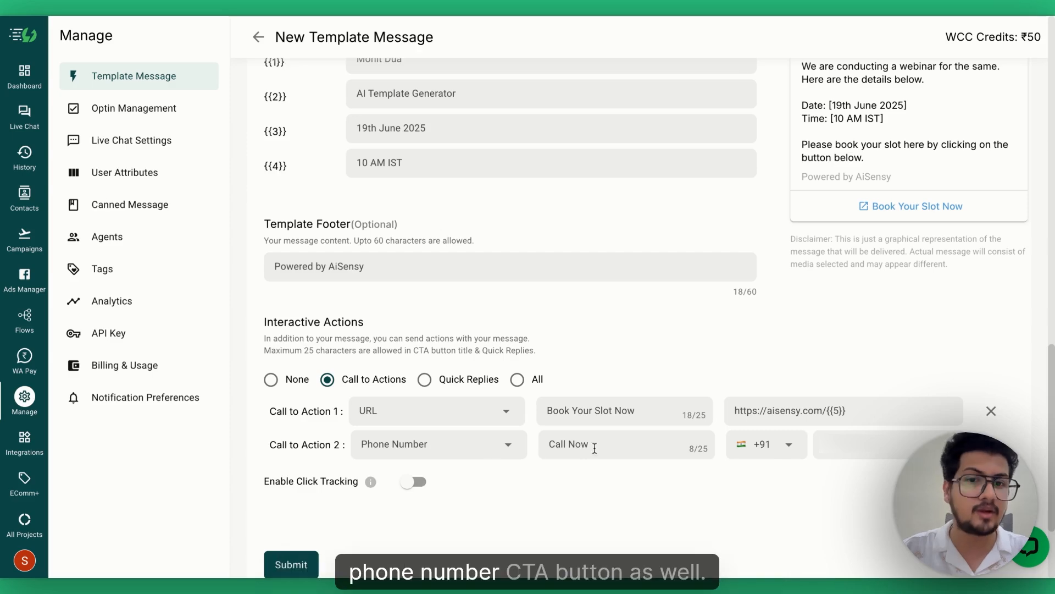
Remove the phone number call to action and check the template preview
left_click(992, 444)
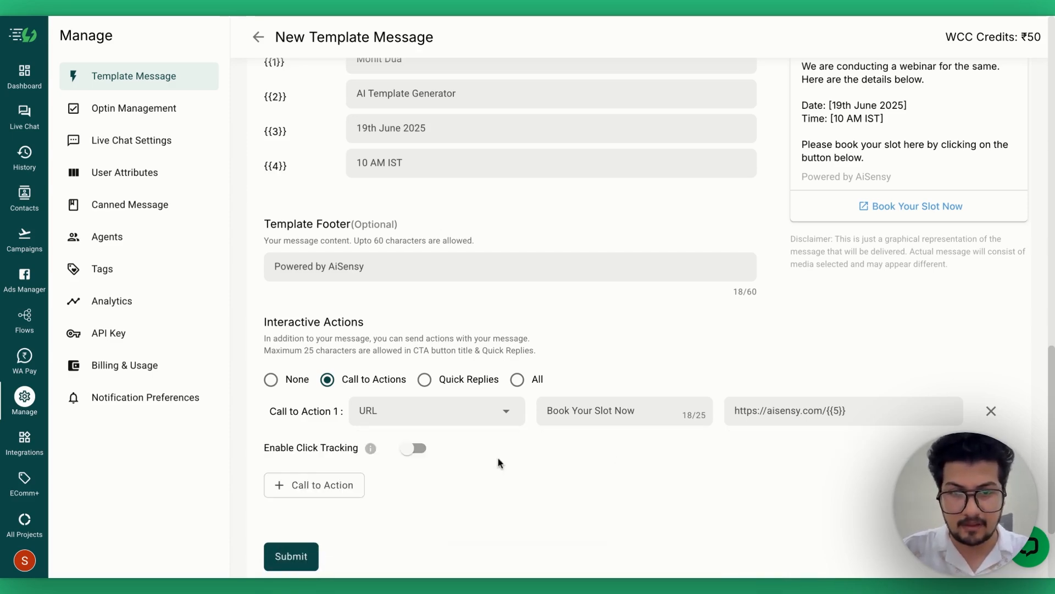
scroll(500, 462, "up", 4)
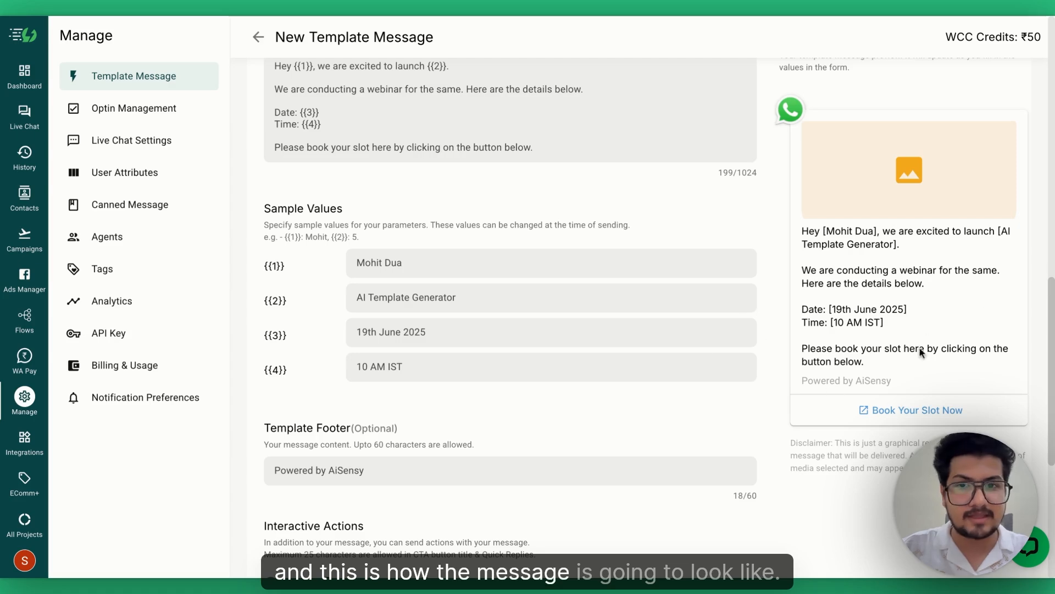
Enable click tracking for the booking link button
scroll(653, 360, "down", 5)
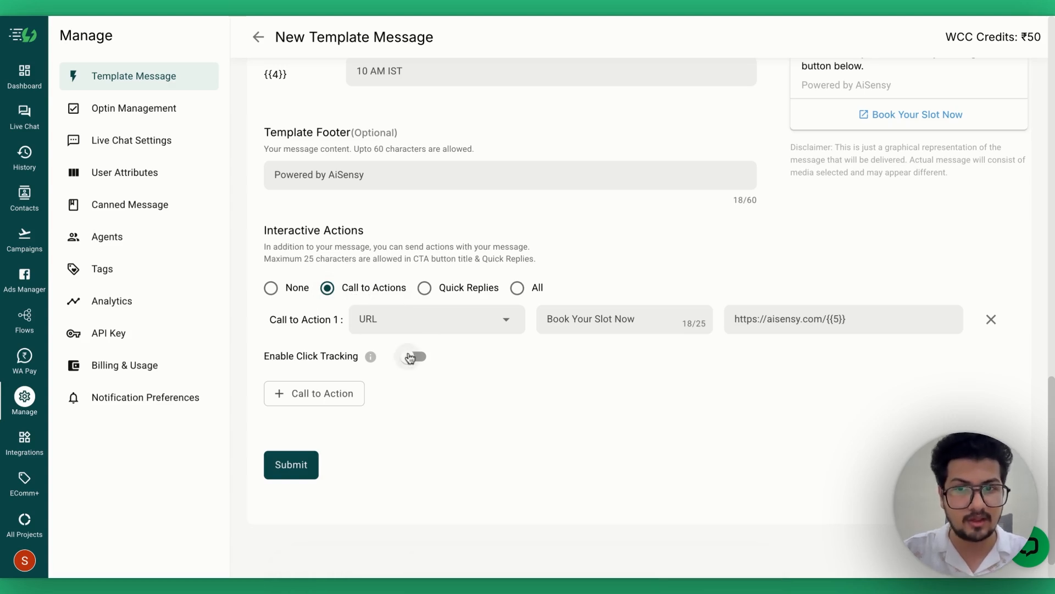
left_click_drag(296, 356, 357, 358)
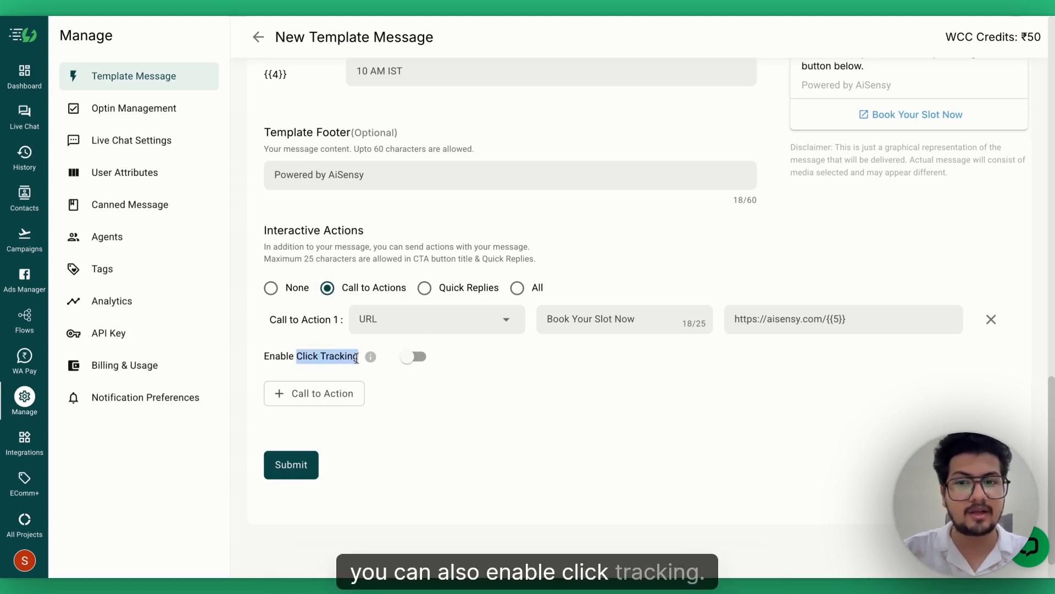
left_click(633, 390)
left_click(415, 356)
scroll(522, 363, "up", 1)
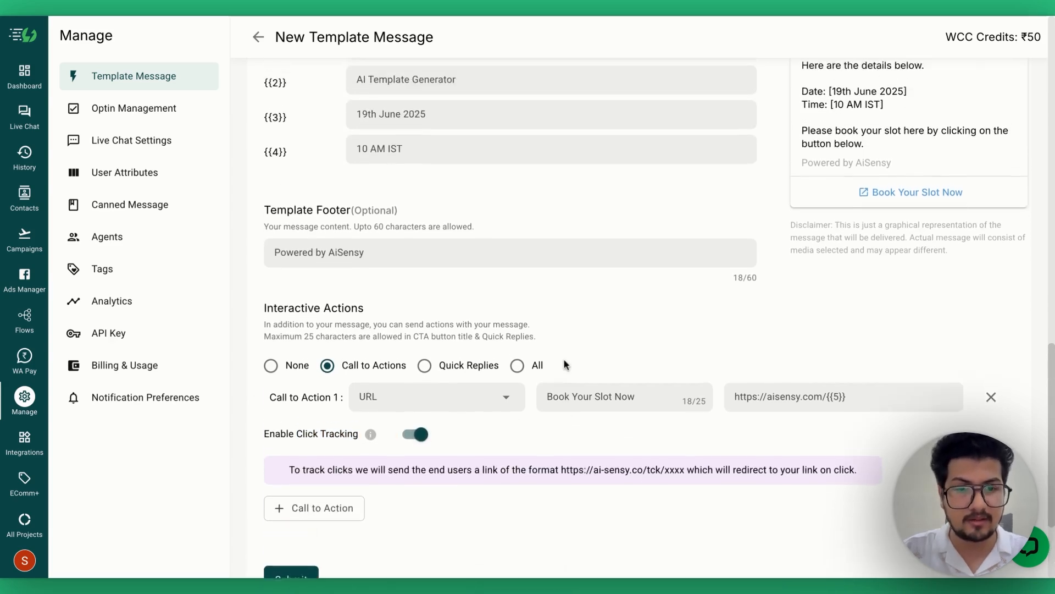
scroll(566, 365, "up", 1)
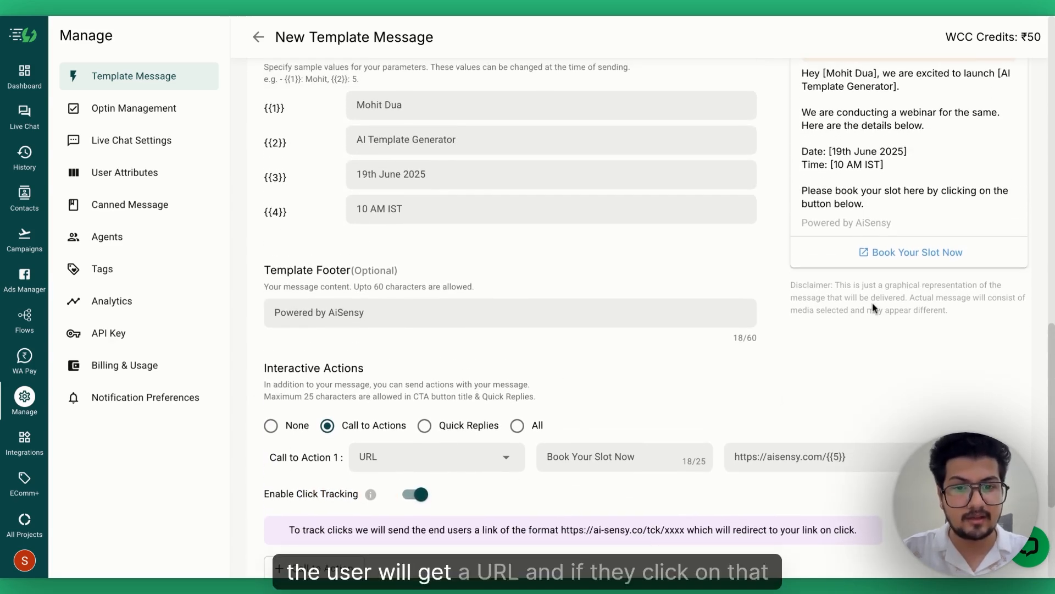
scroll(873, 311, "down", 3)
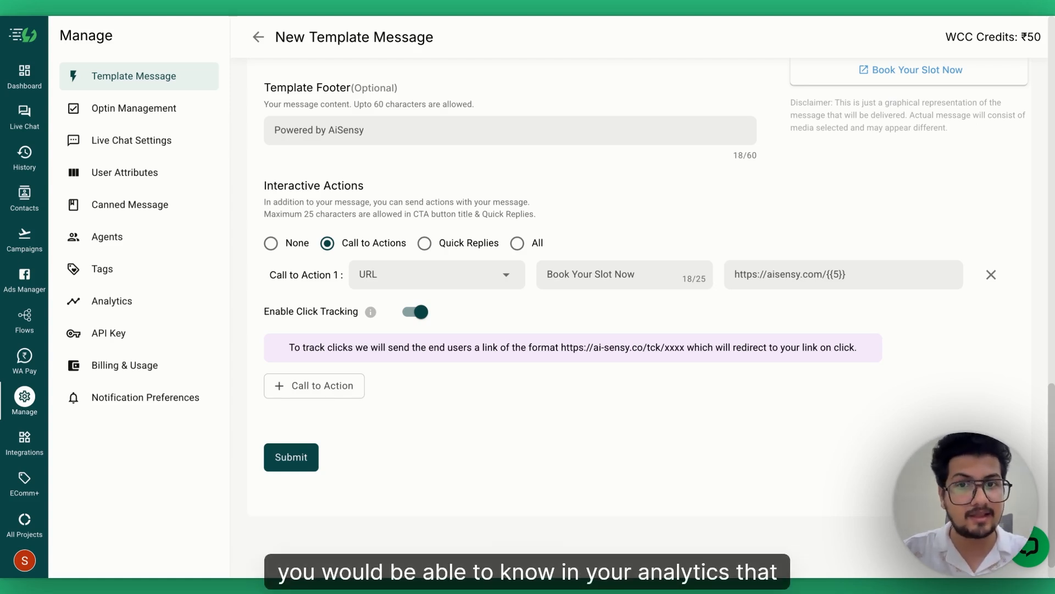
mouse_move(911, 76)
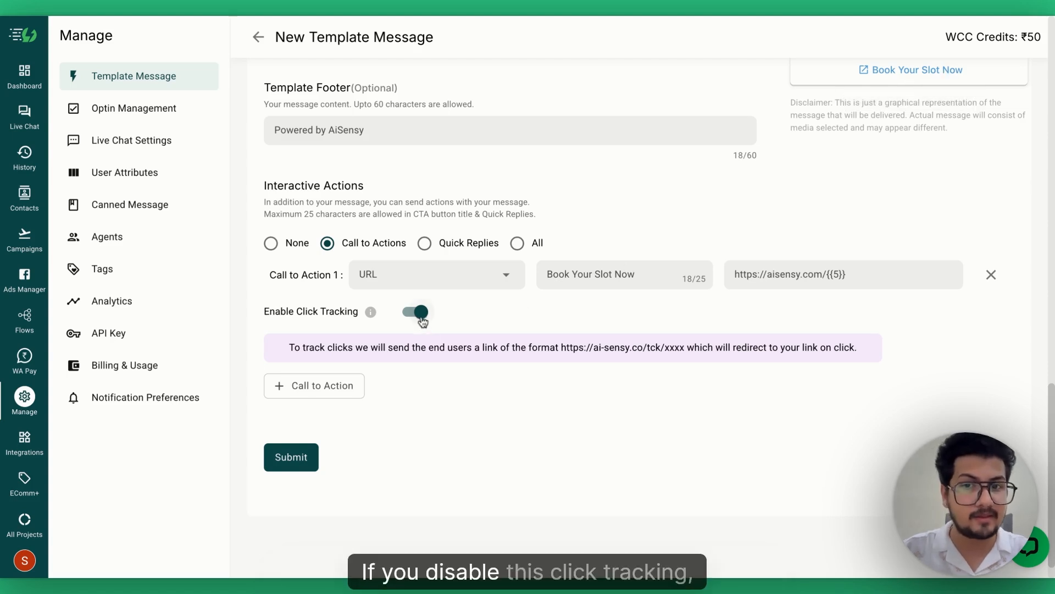
Turn click tracking off and on again for the booking link
left_click(421, 312)
scroll(425, 336, "up", 2)
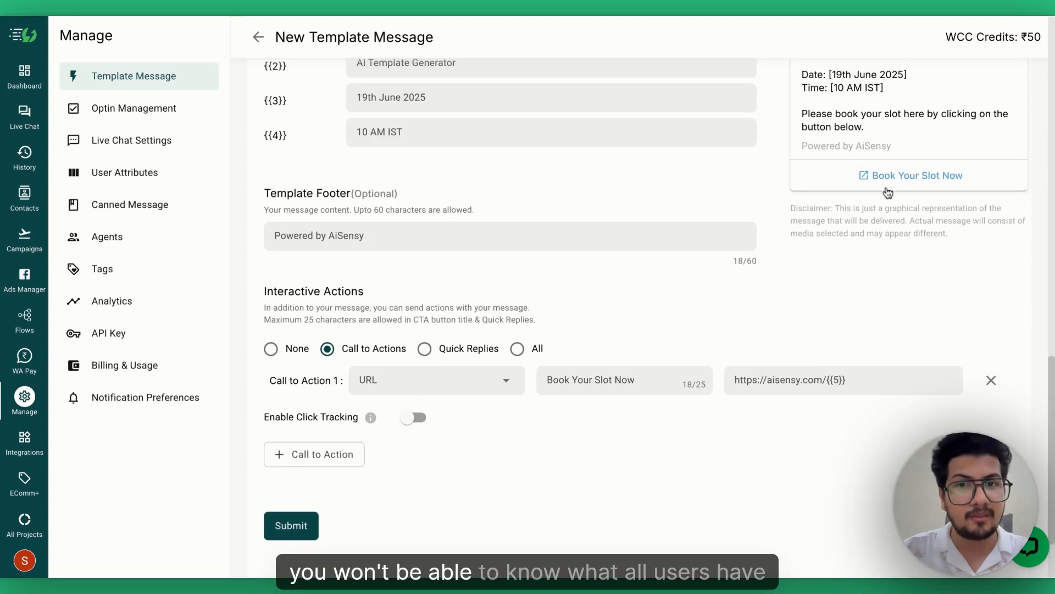
mouse_move(878, 186)
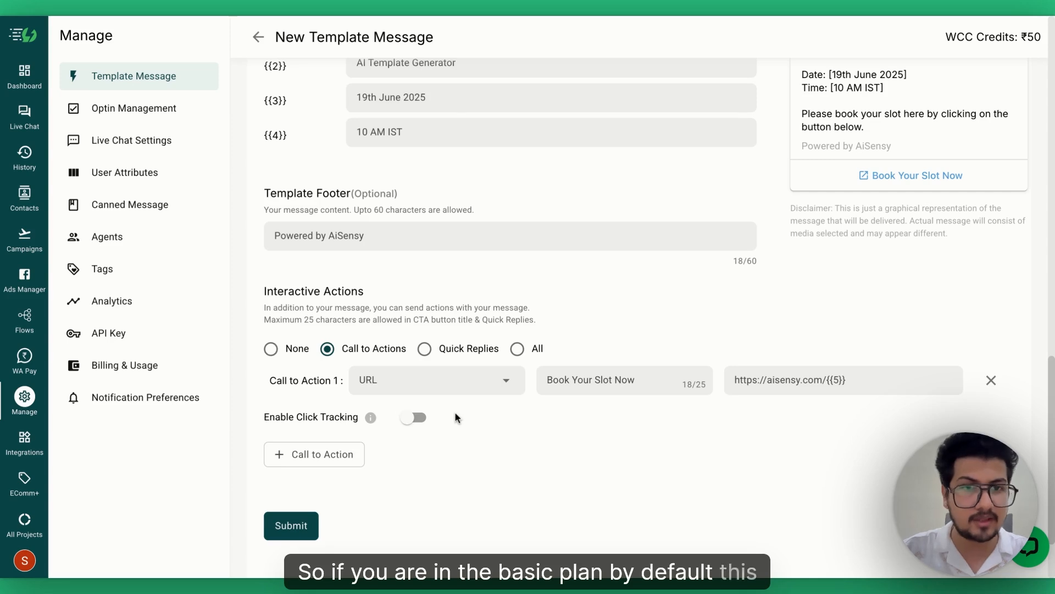
left_click(412, 419)
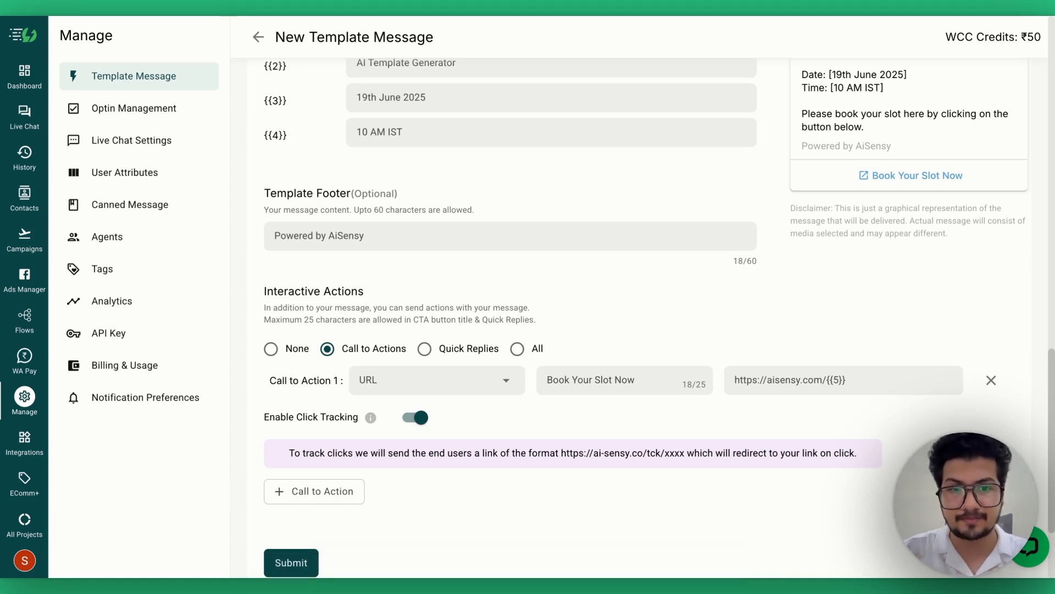
Examine the bold, italic and strikethrough formatting syntax given for the template's message body
scroll(680, 297, "up", 1)
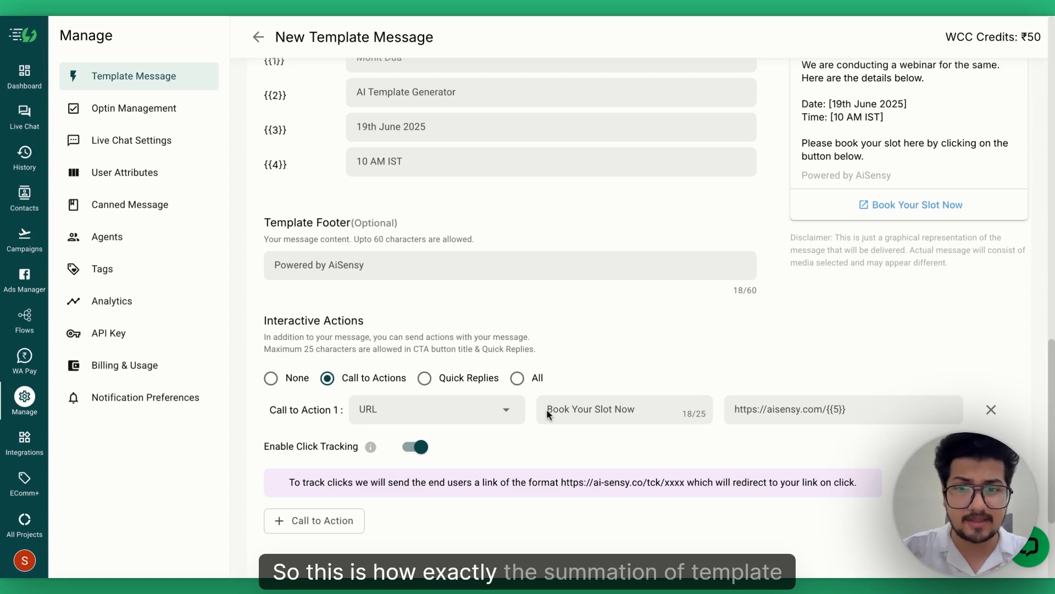
scroll(653, 358, "up", 4)
scroll(658, 348, "up", 2)
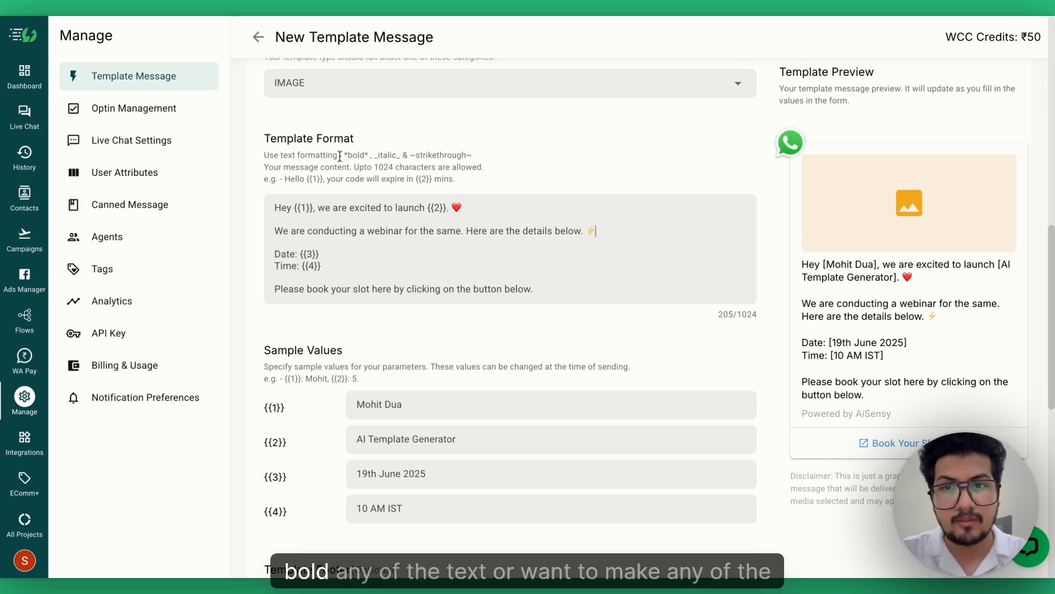
left_click_drag(344, 155, 473, 155)
left_click(478, 157)
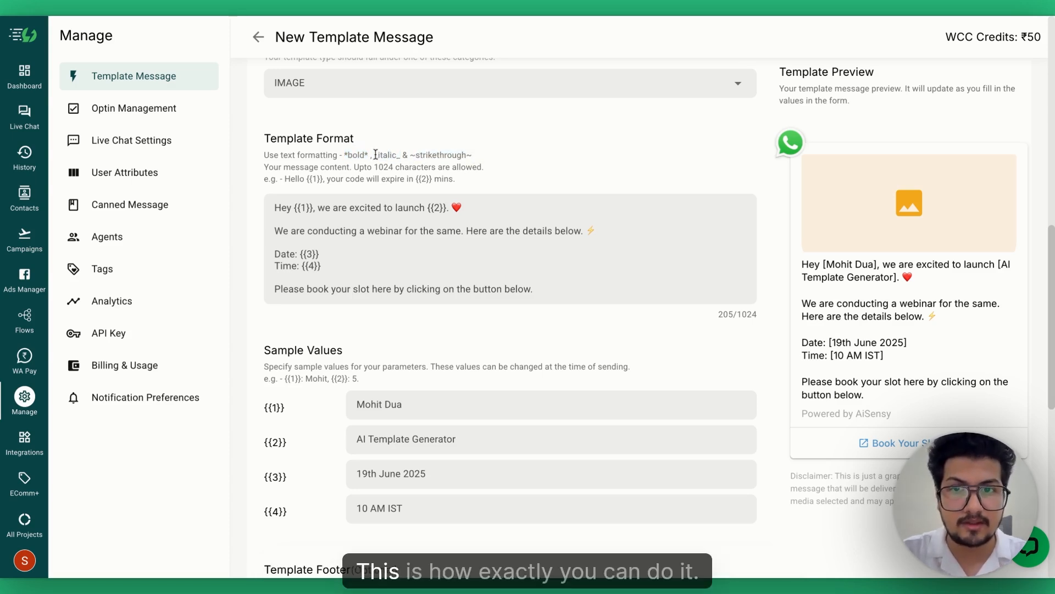
Make the {{1}} variable in the greeting bold by enclosing it in asterisks
left_click(294, 208)
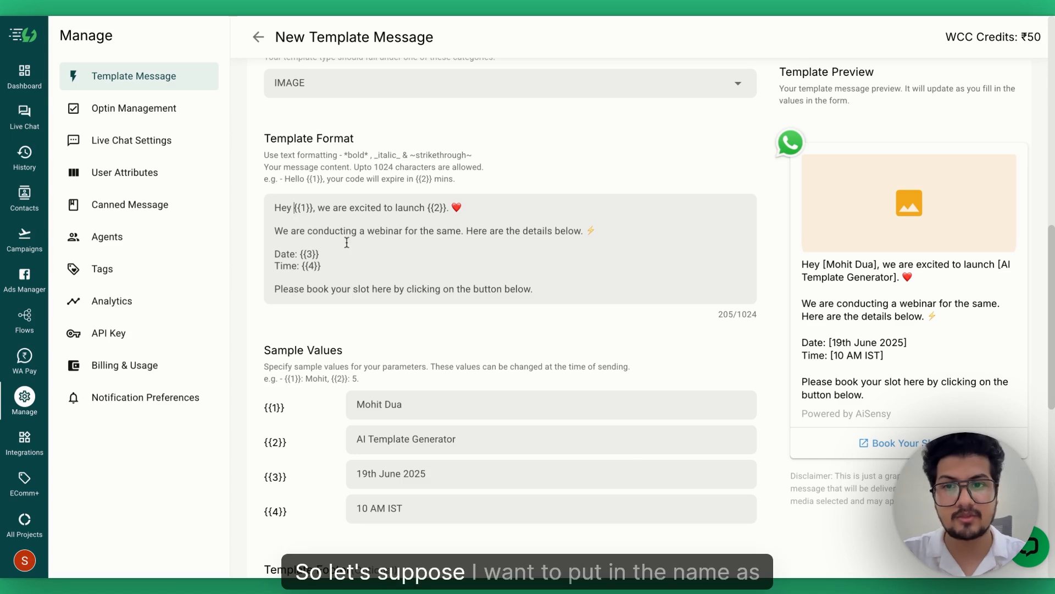
type("*")
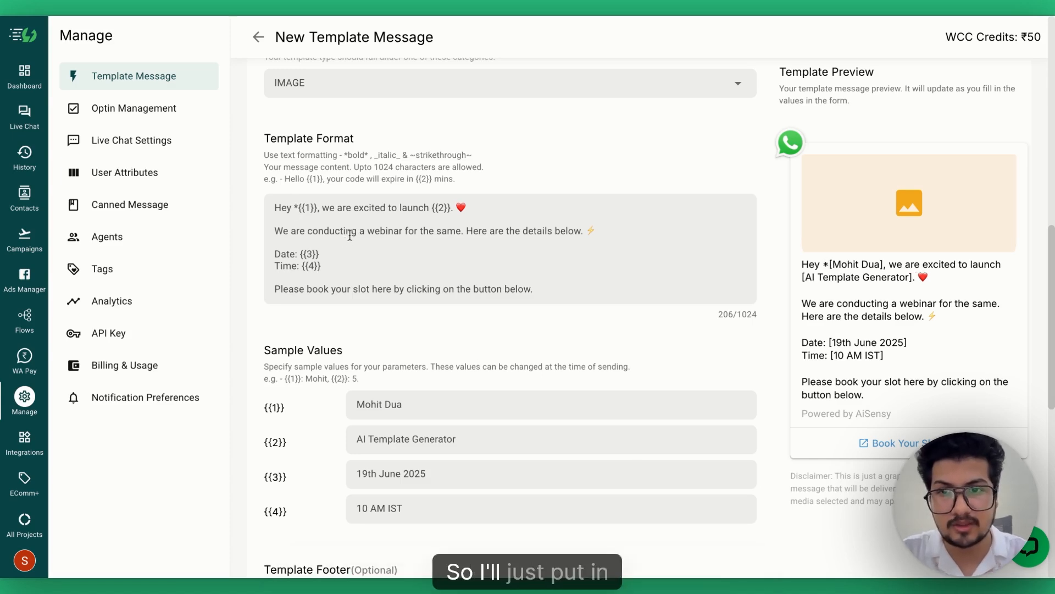
left_click(318, 208)
type("*")
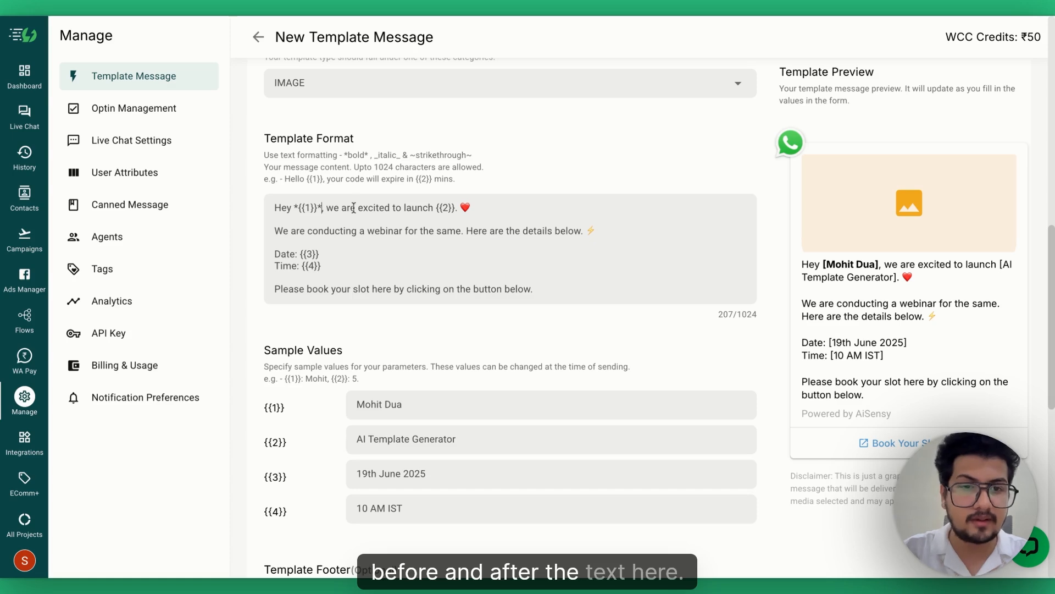
Italicize the Date and Time labels in the message body by enclosing each word in underscores
left_click(276, 254)
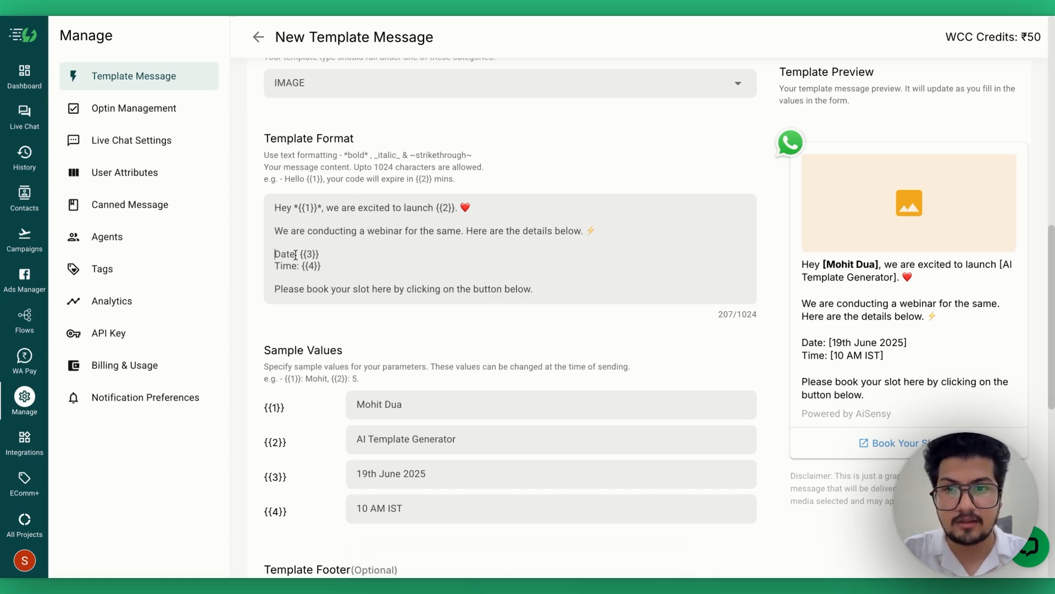
type("_")
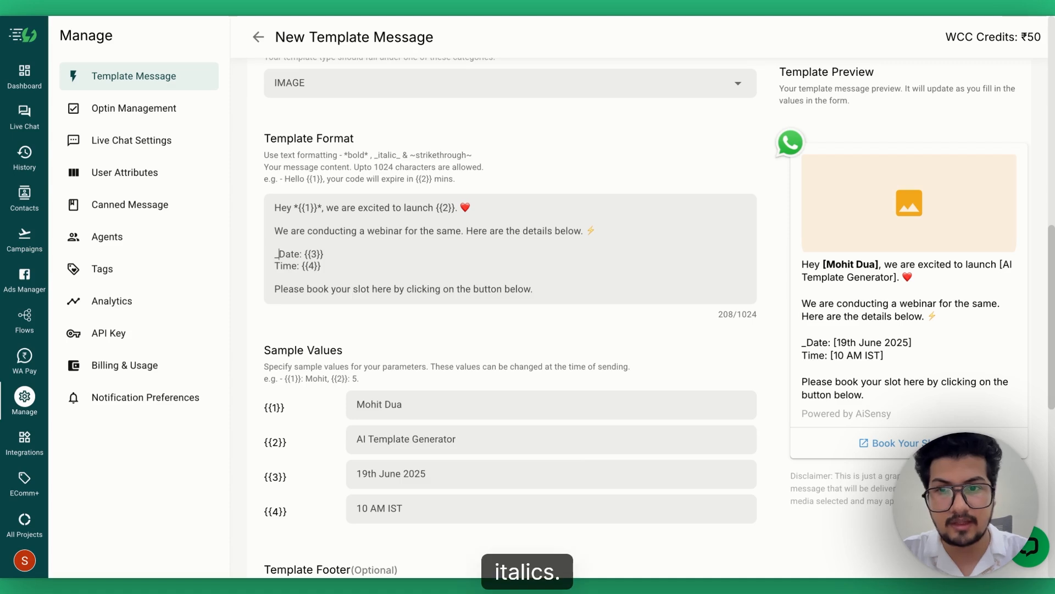
left_click(302, 255)
type("_Date")
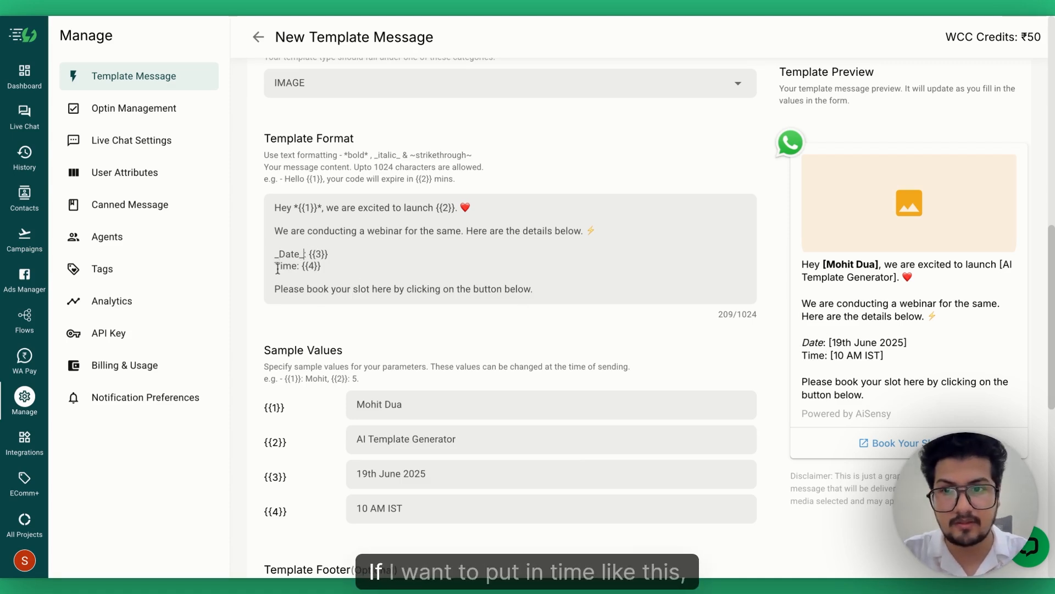
type("_")
left_click(305, 266)
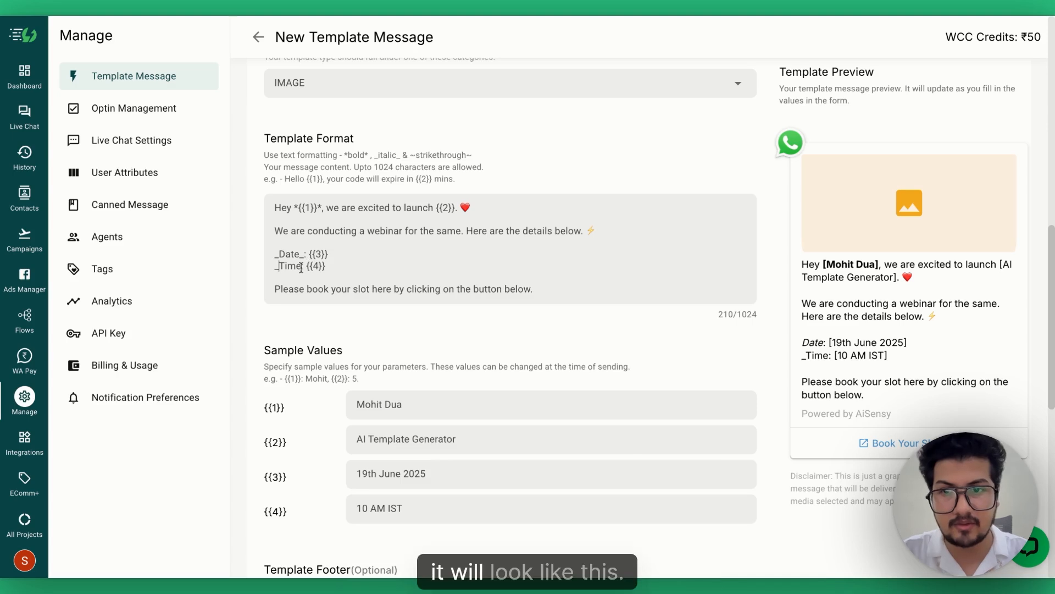
type("_")
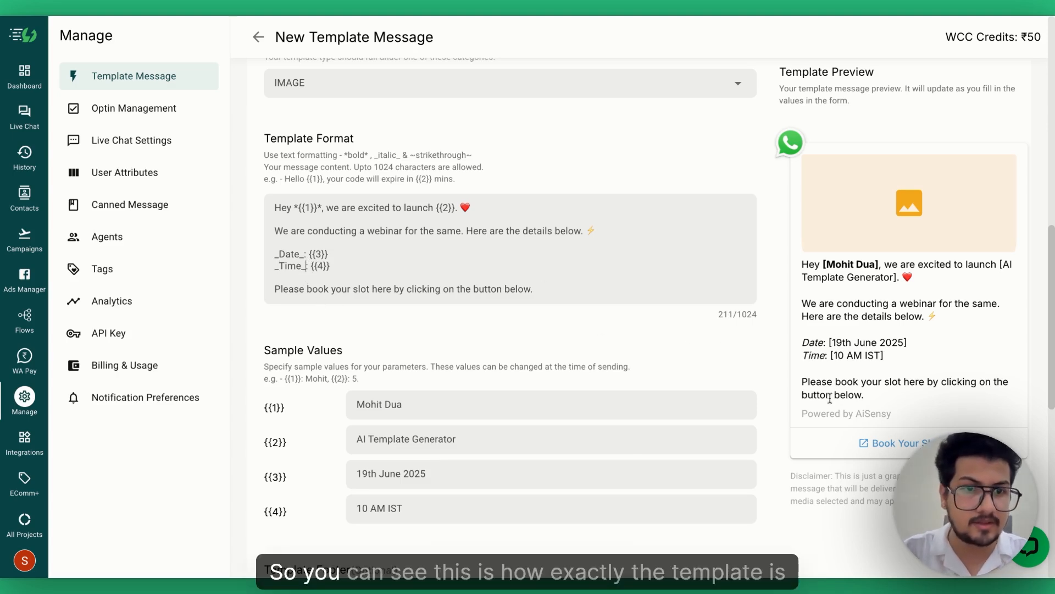
Remove the underscores around the Date and Time labels in the message body
key("BackSpace")
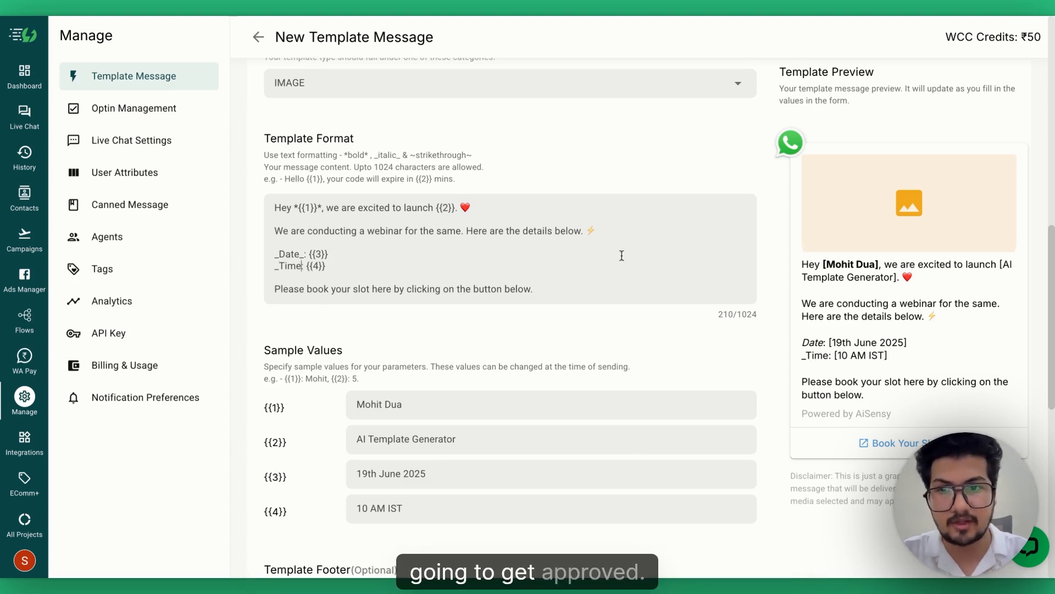
left_click(280, 268)
key("BackSpace")
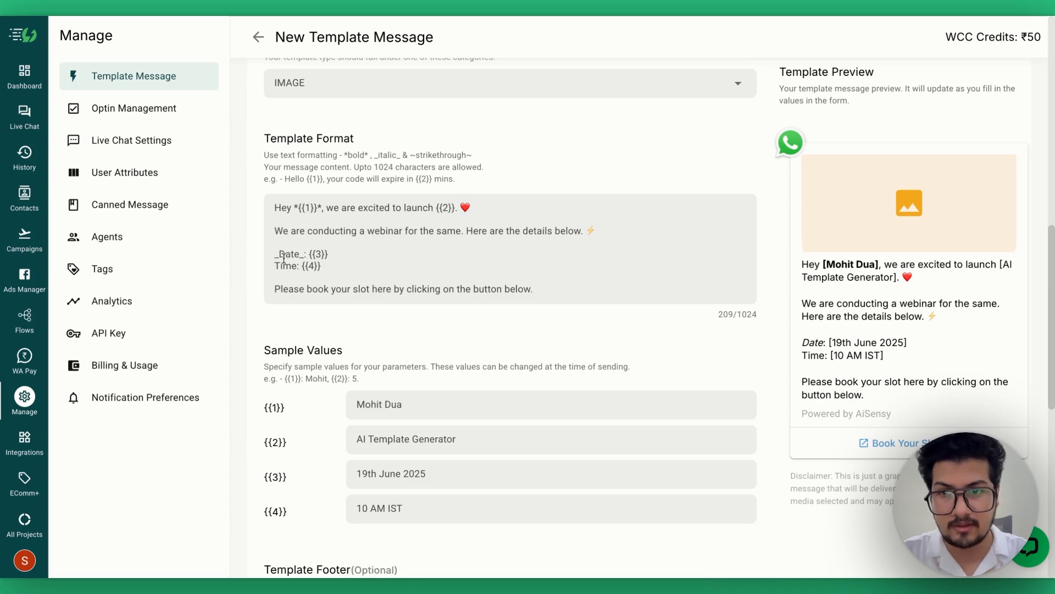
left_click(281, 255)
key("BackSpace")
left_click(298, 256)
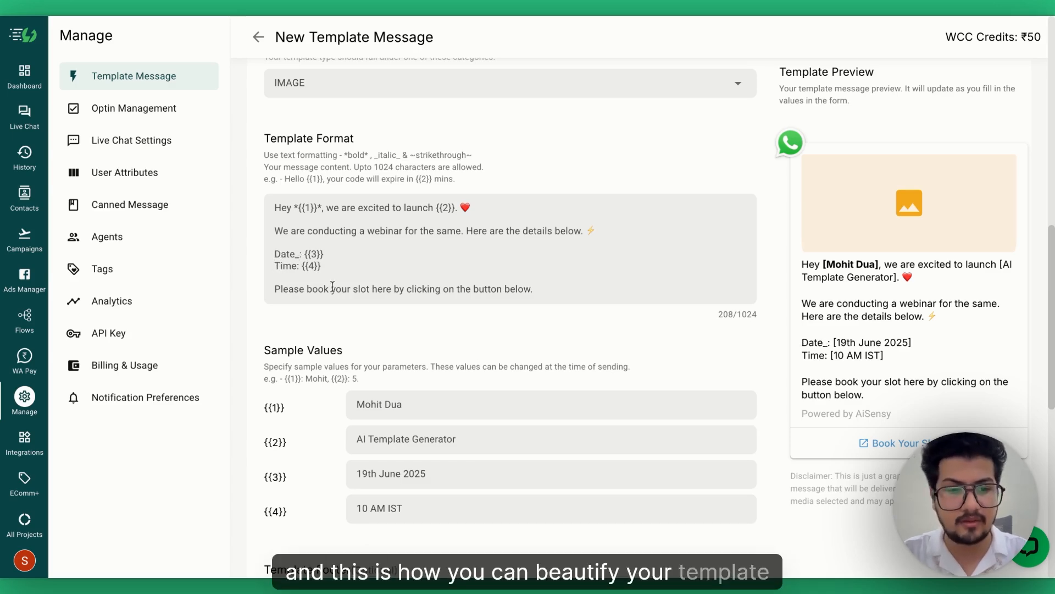
key("BackSpace")
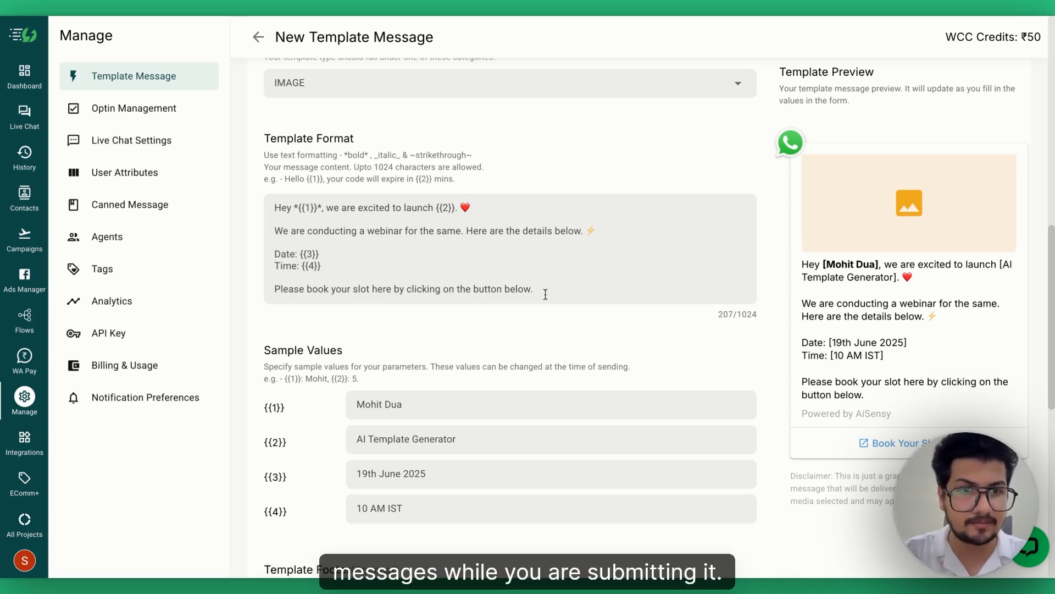
Review the completed template form and submit the template for approval
scroll(546, 294, "up", 13)
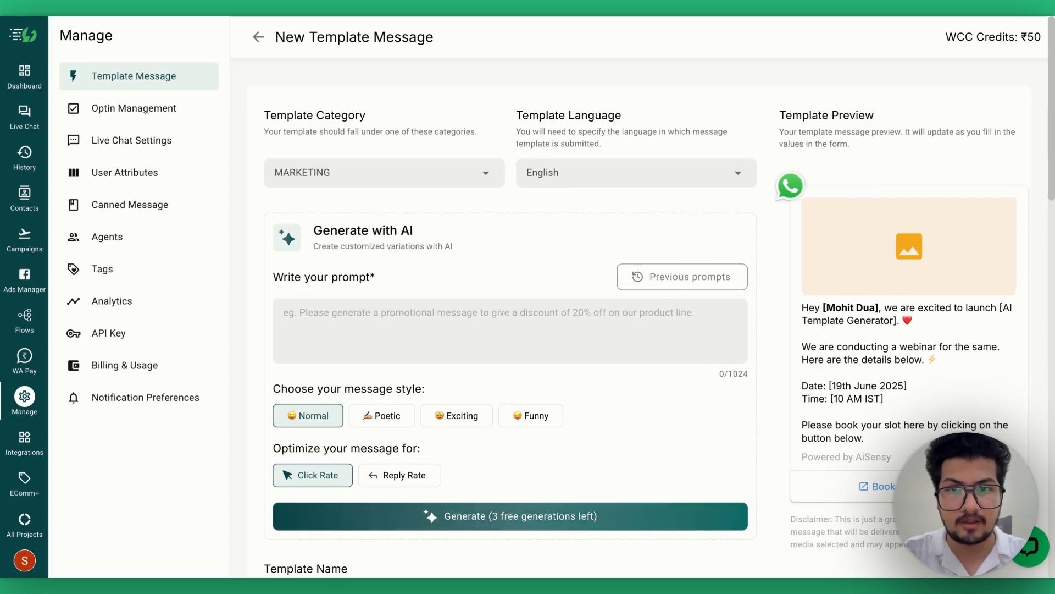
scroll(546, 295, "down", 15)
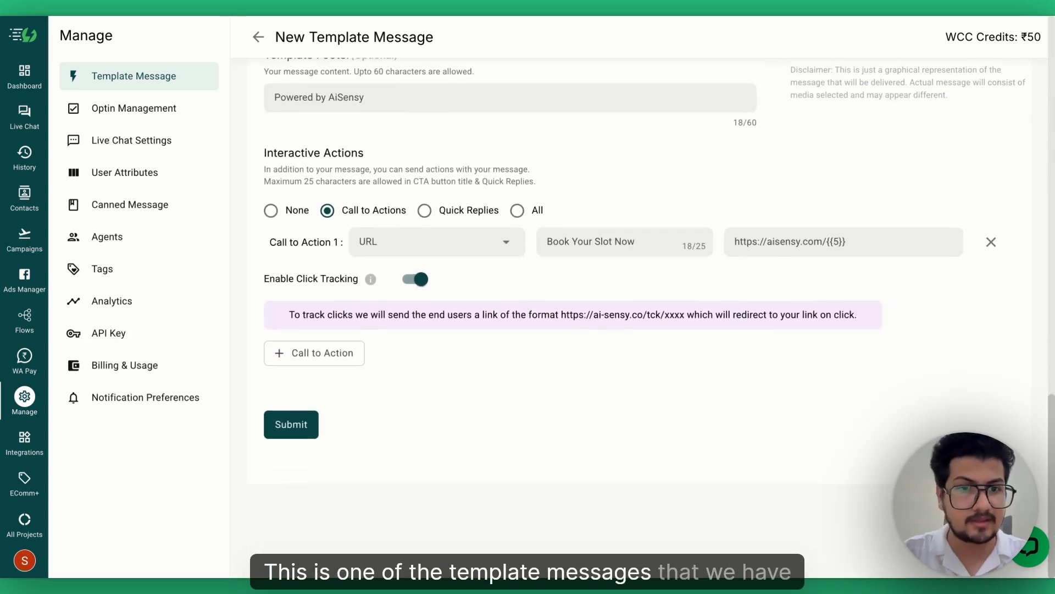
left_click(290, 434)
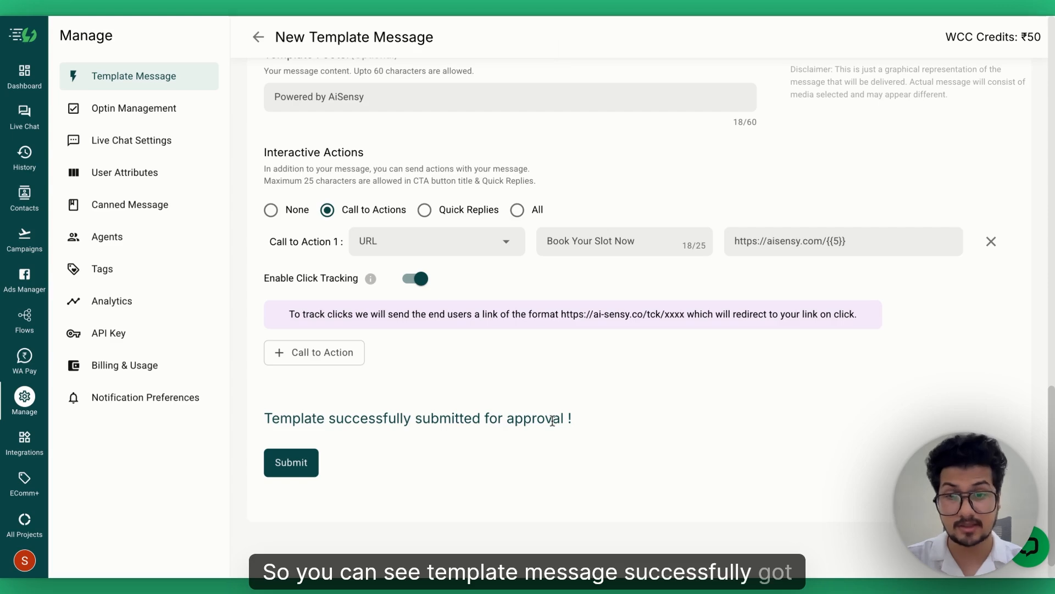
List all template messages, sync their approval status and close the preview of test_template_marketing
left_click(173, 81)
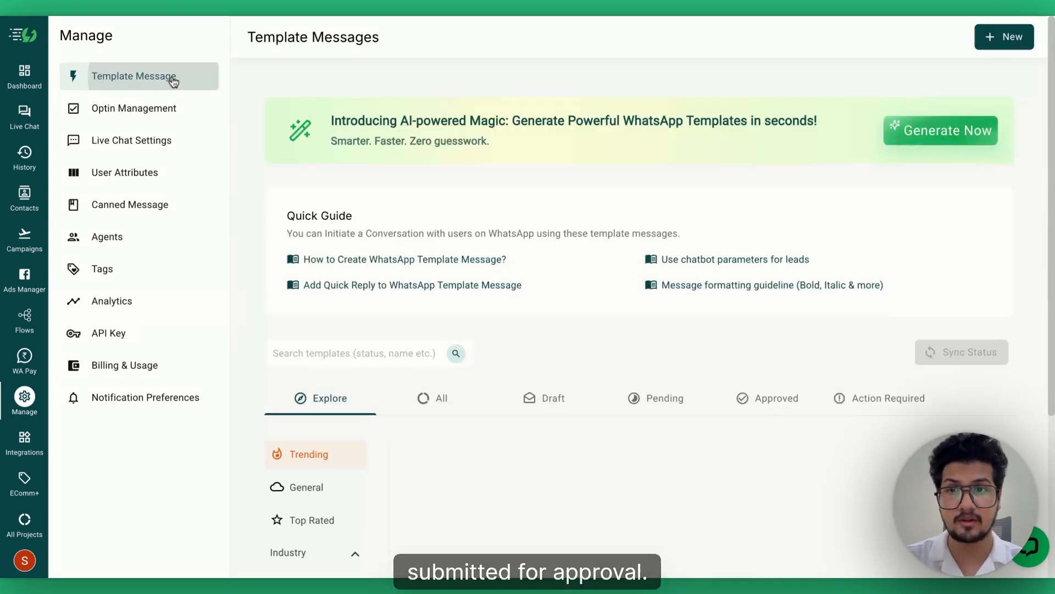
scroll(391, 211, "down", 4)
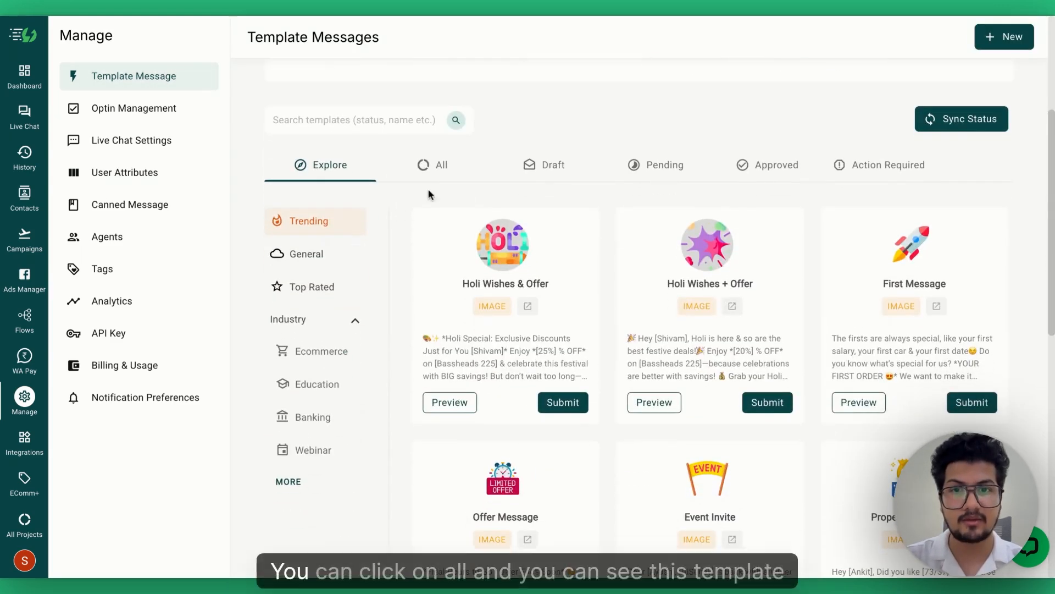
left_click(429, 165)
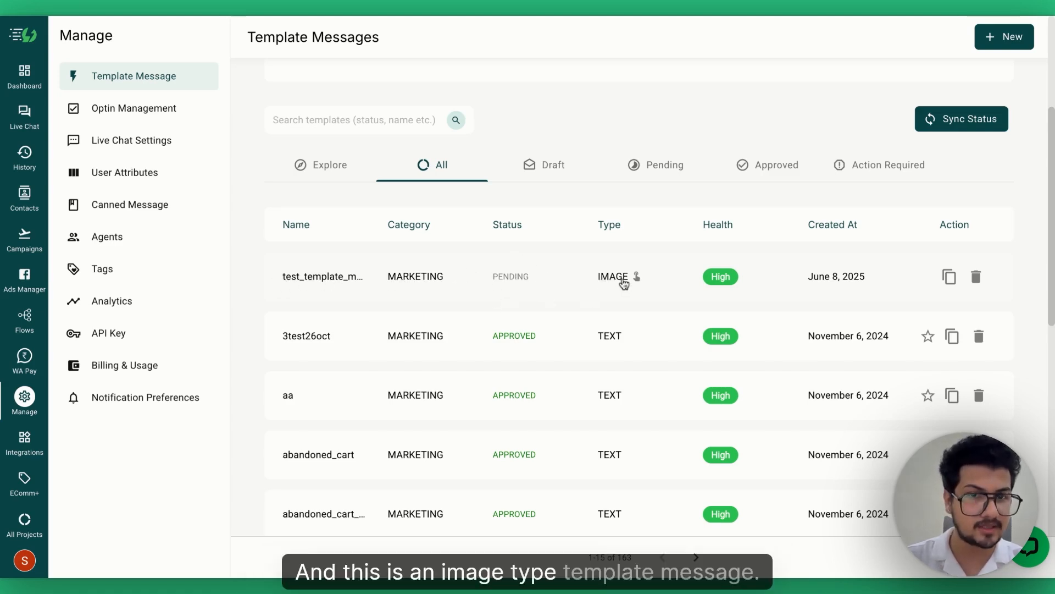
mouse_move(636, 278)
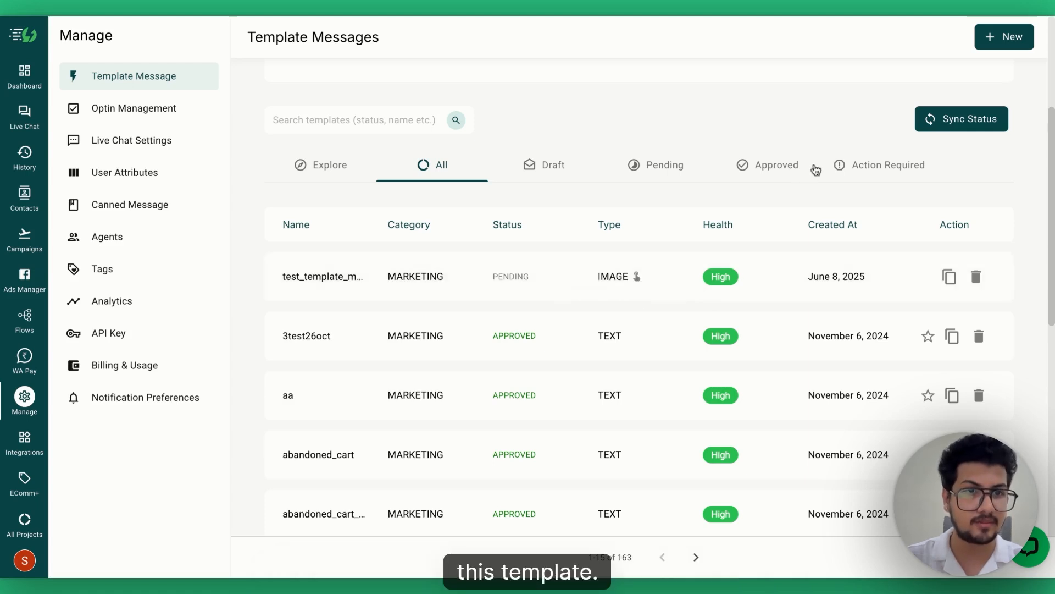
left_click(955, 122)
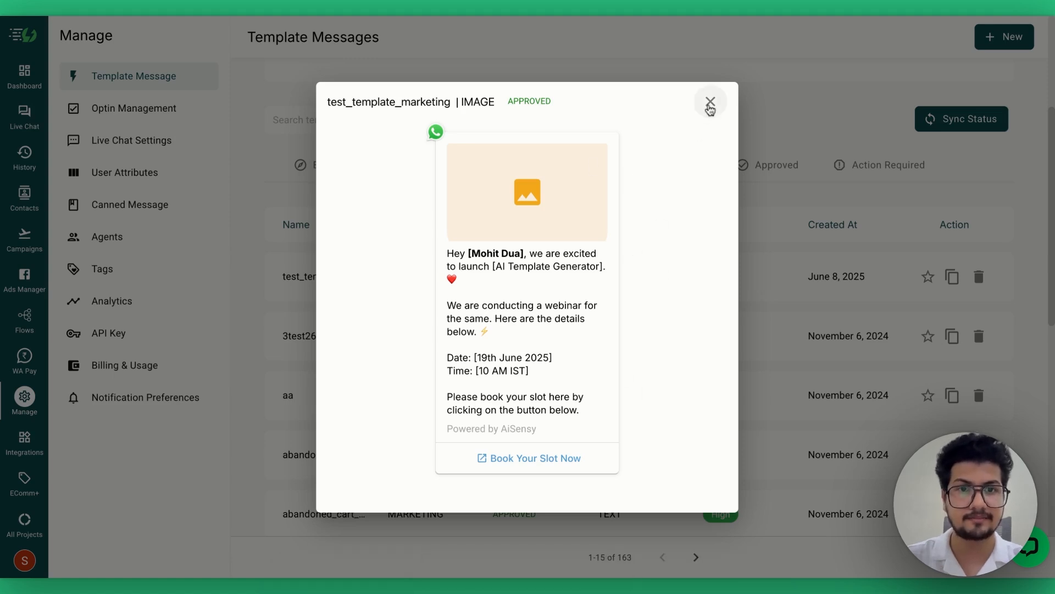
left_click(710, 103)
Select the only contact on the Contacts page and start a broadcast campaign to it
scroll(605, 279, "up", 2)
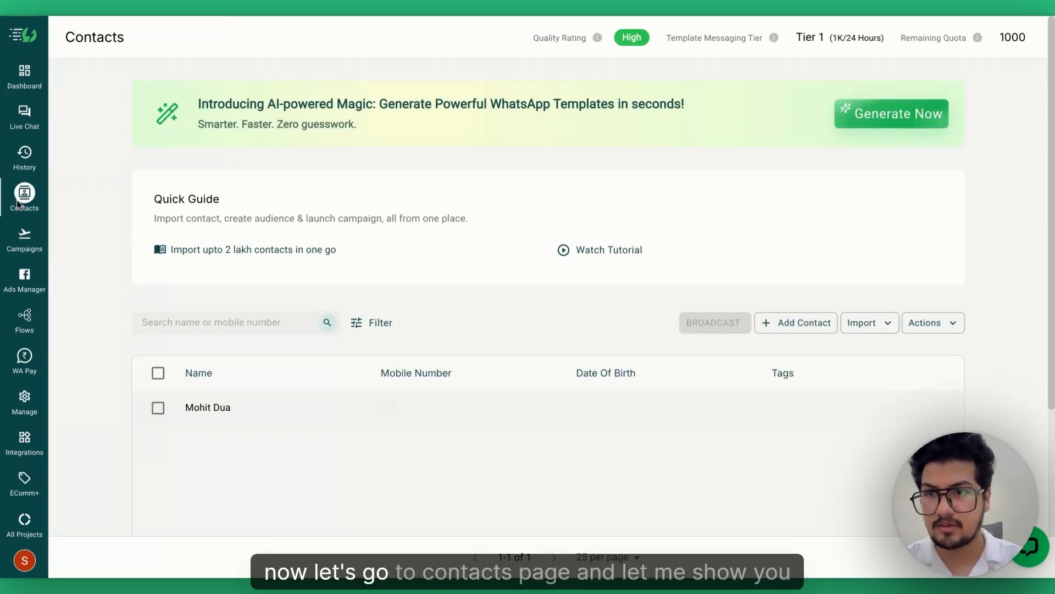
scroll(271, 250, "down", 3)
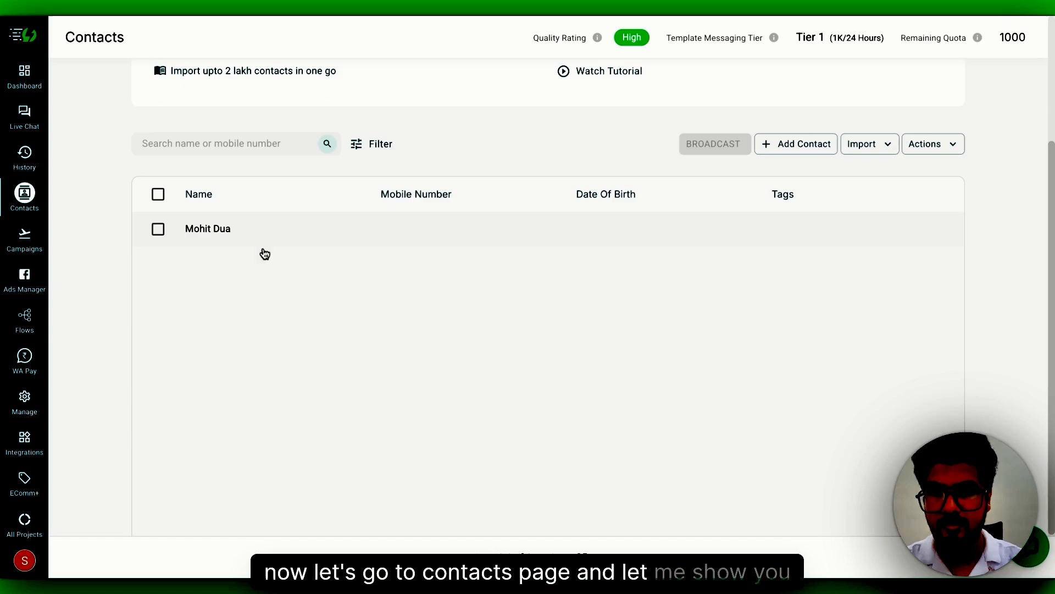
left_click(158, 233)
left_click(721, 152)
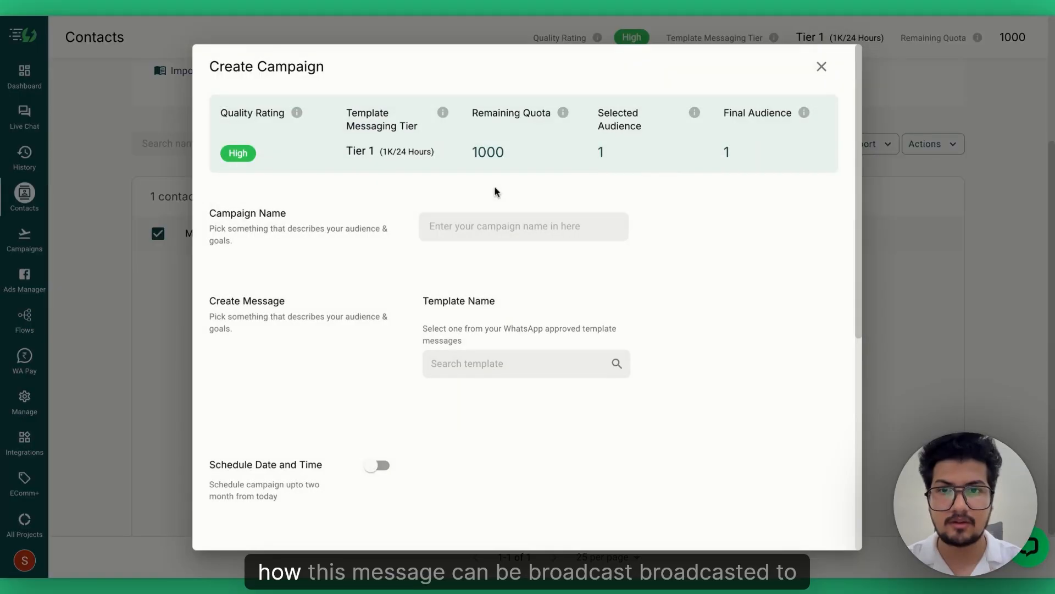
Name the new campaign test_campaign
left_click(476, 226)
type("test")
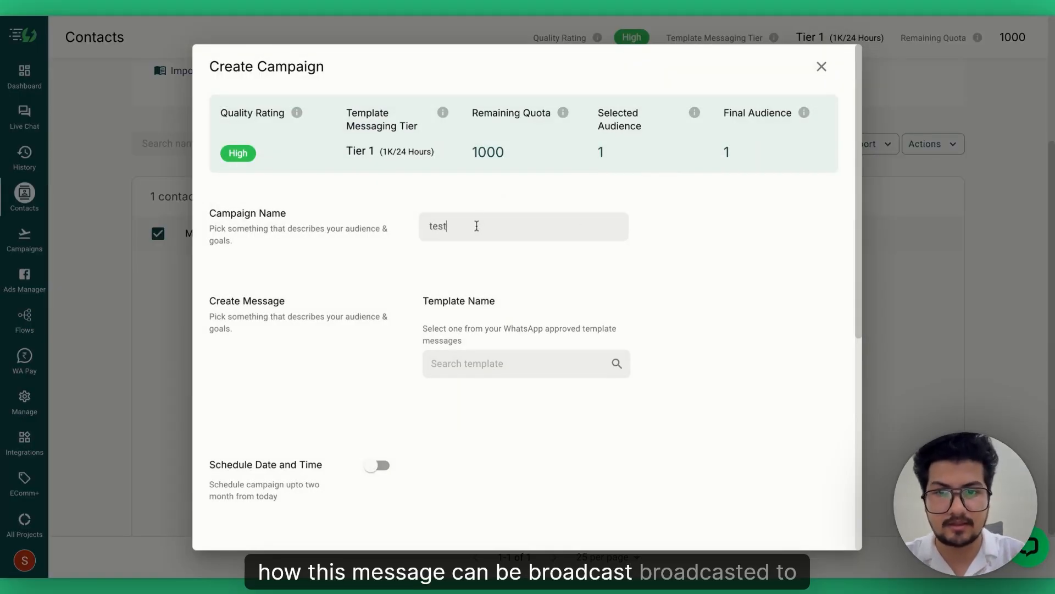
type("_")
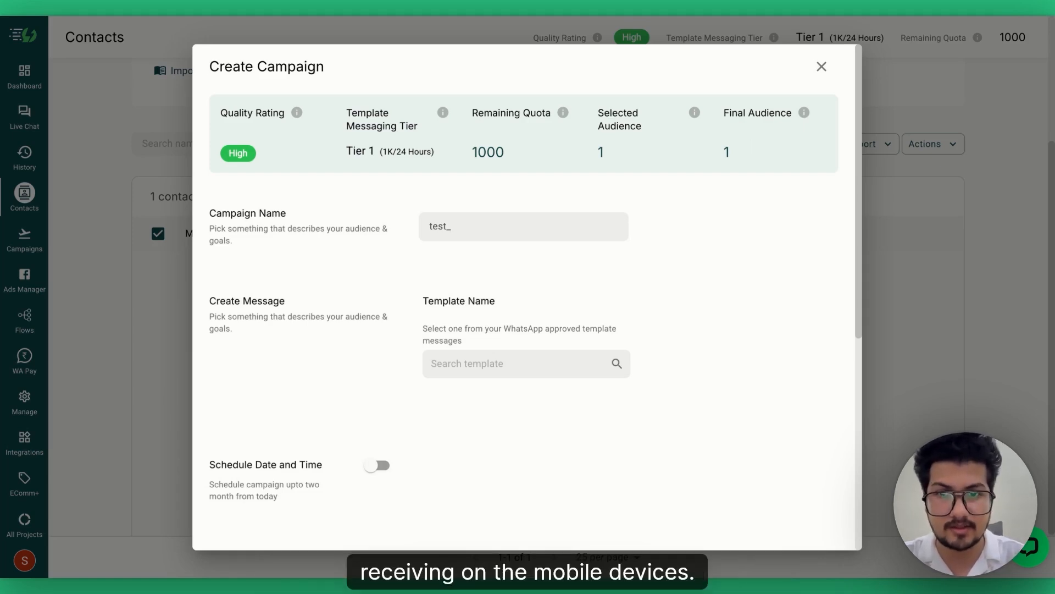
type("campa")
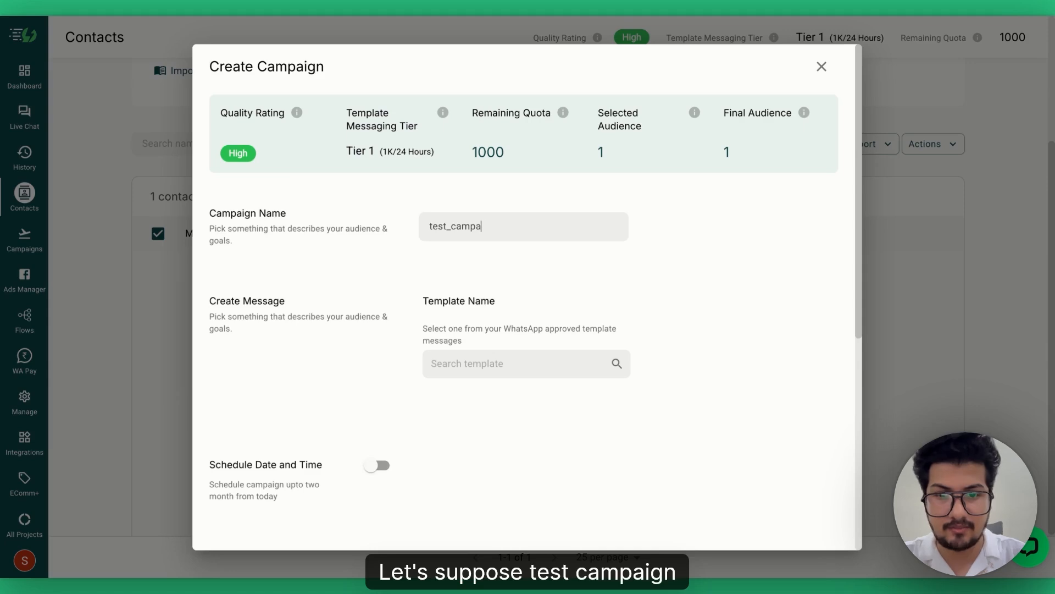
type("ign")
Search the approved templates for "test" and choose test_template_marketing as the campaign message
left_click(530, 365)
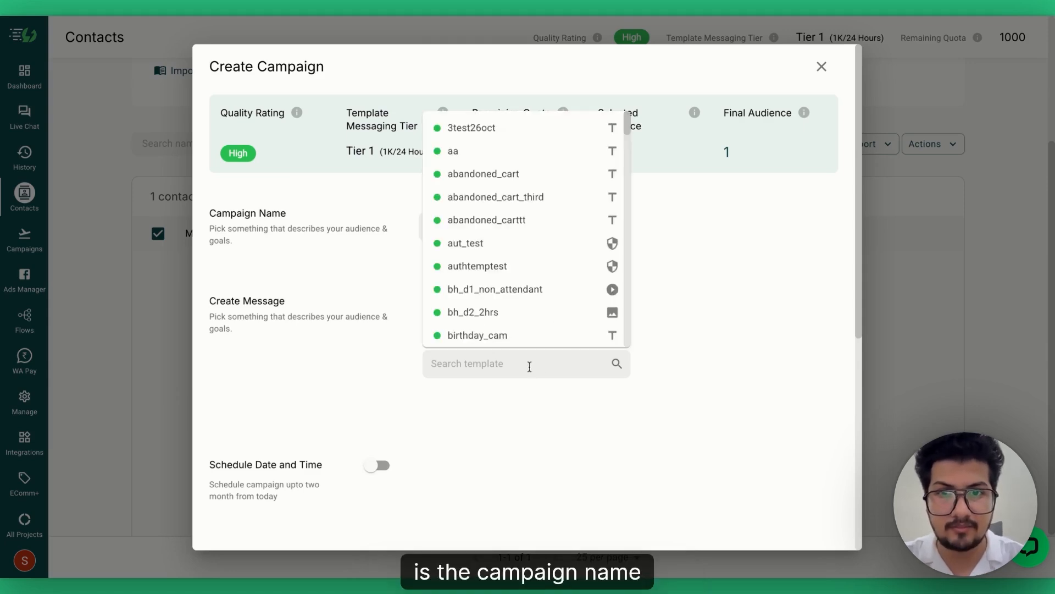
scroll(511, 198, "down", 15)
scroll(511, 197, "up", 5)
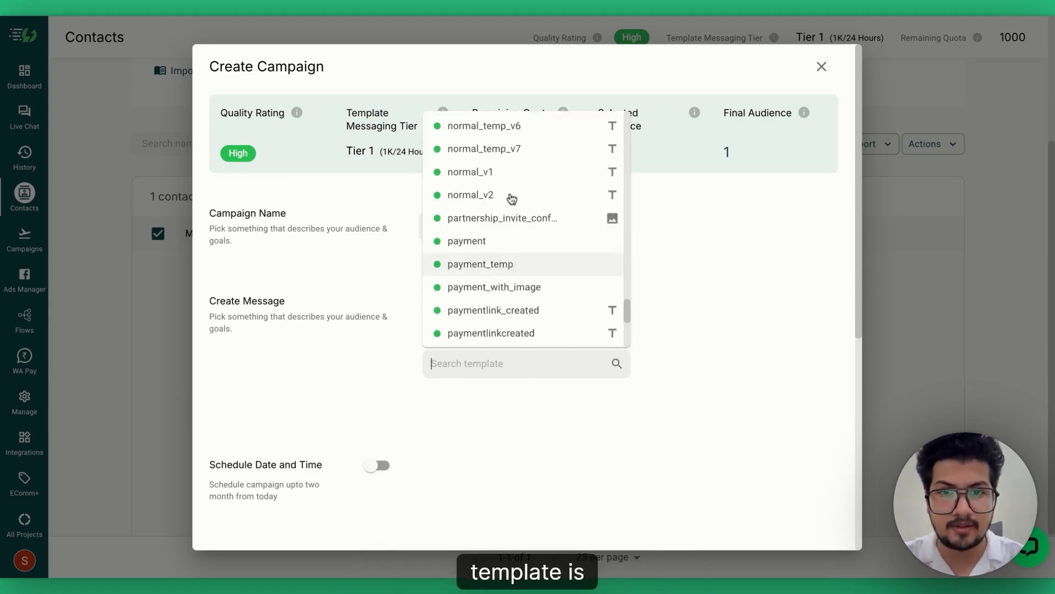
scroll(511, 198, "up", 10)
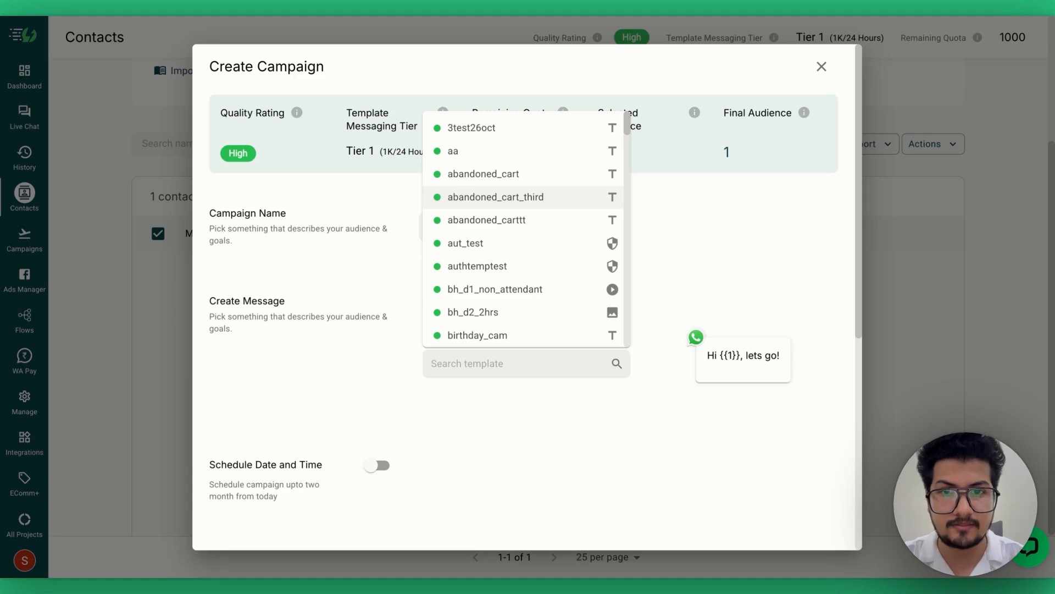
type("test")
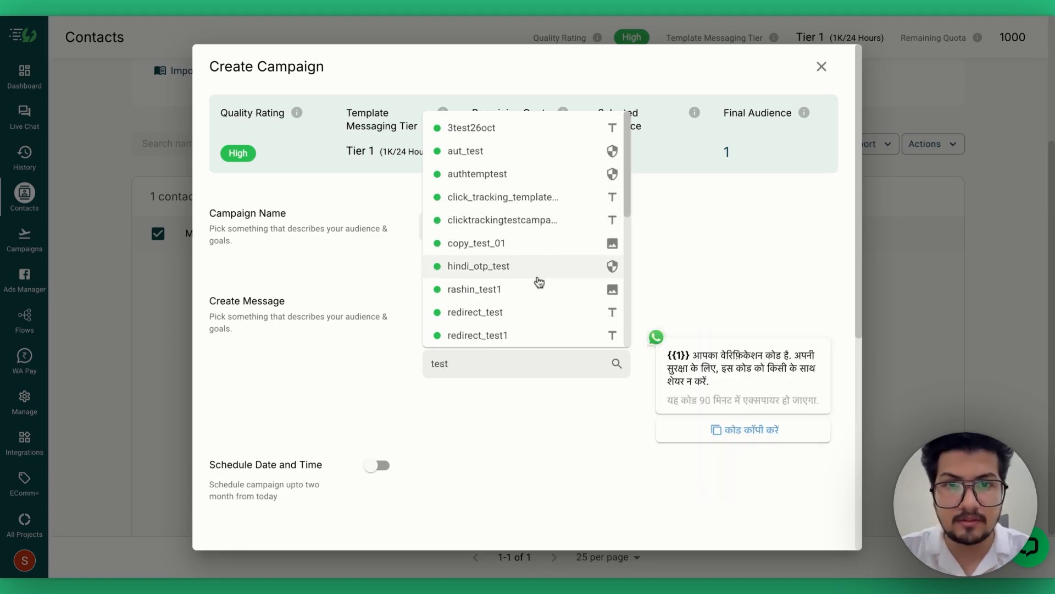
scroll(537, 281, "down", 5)
scroll(539, 283, "down", 2)
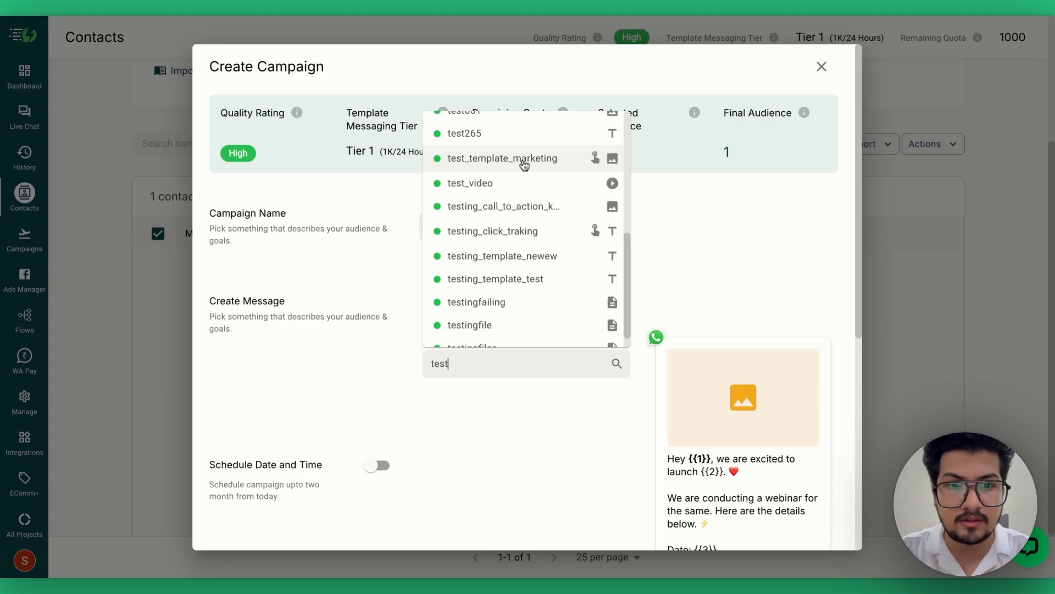
left_click(523, 161)
Fill message parameter 1 with the $Name attribute and parameter 2 with the static text AI Template Generator
scroll(577, 341, "down", 3)
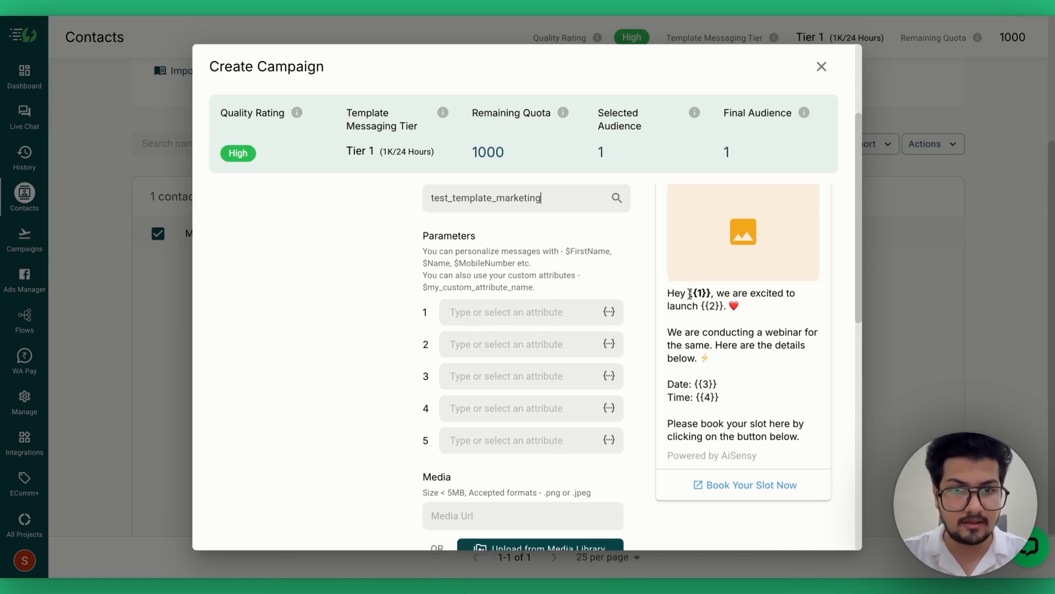
left_click(609, 313)
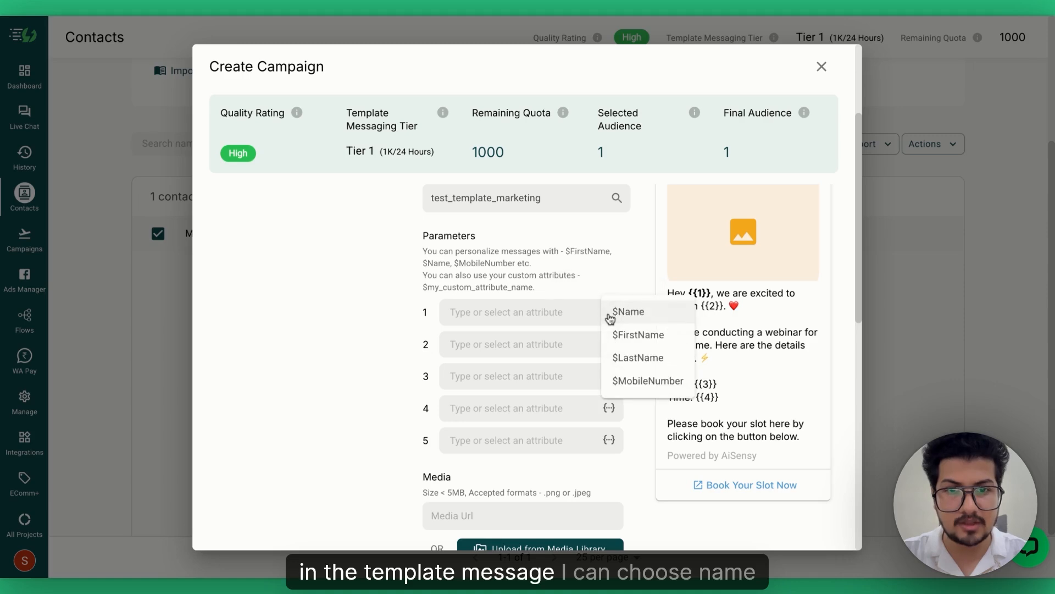
left_click(629, 314)
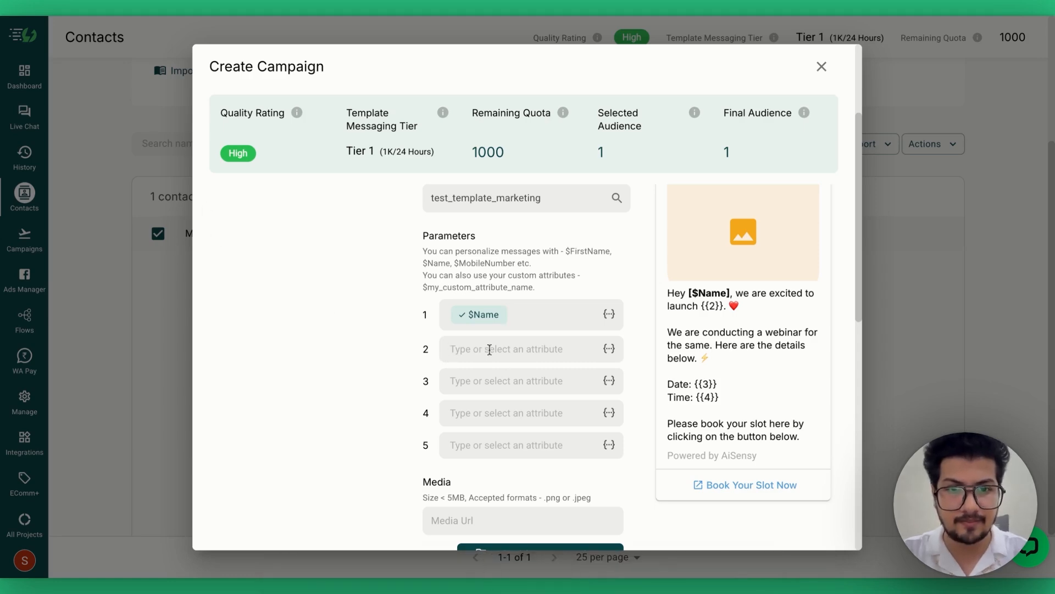
type("A")
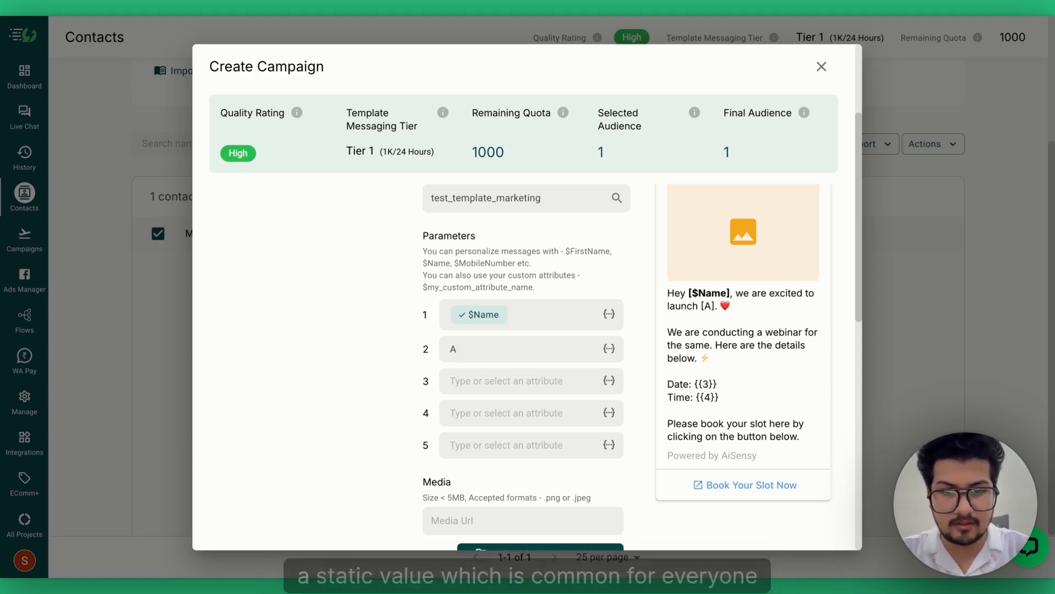
key("BackSpace")
type("AI Tem")
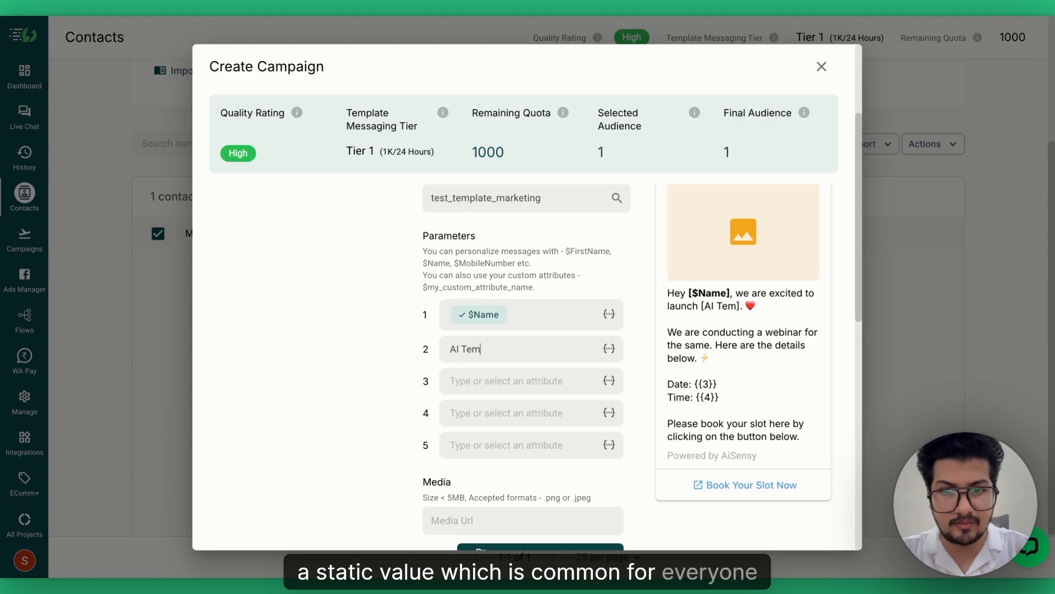
type("plate Generator")
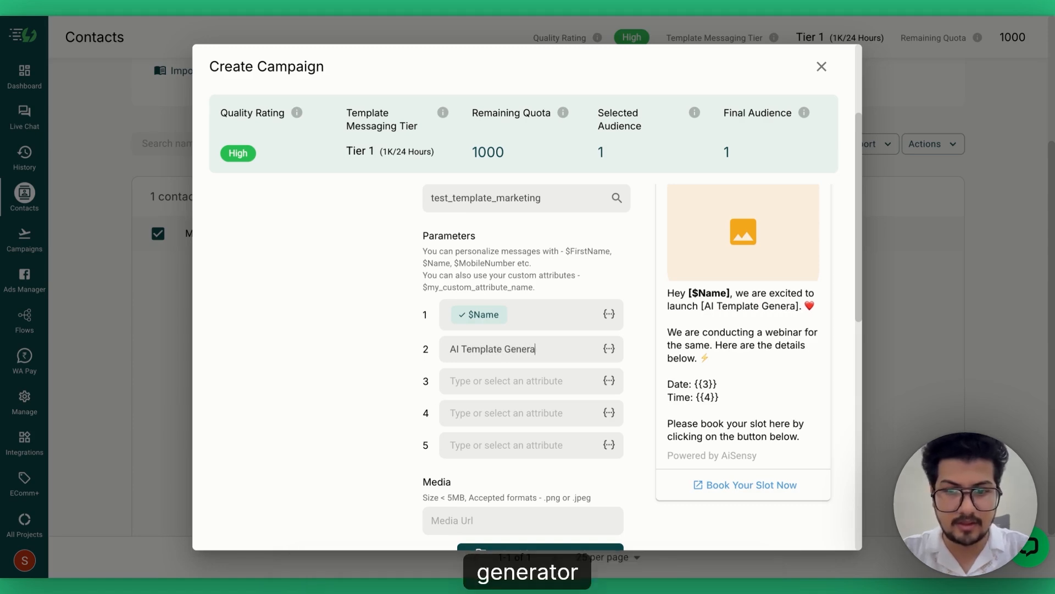
Fill message parameter 3 with the webinar date 18th June 2025
left_click(493, 383)
type("18ht")
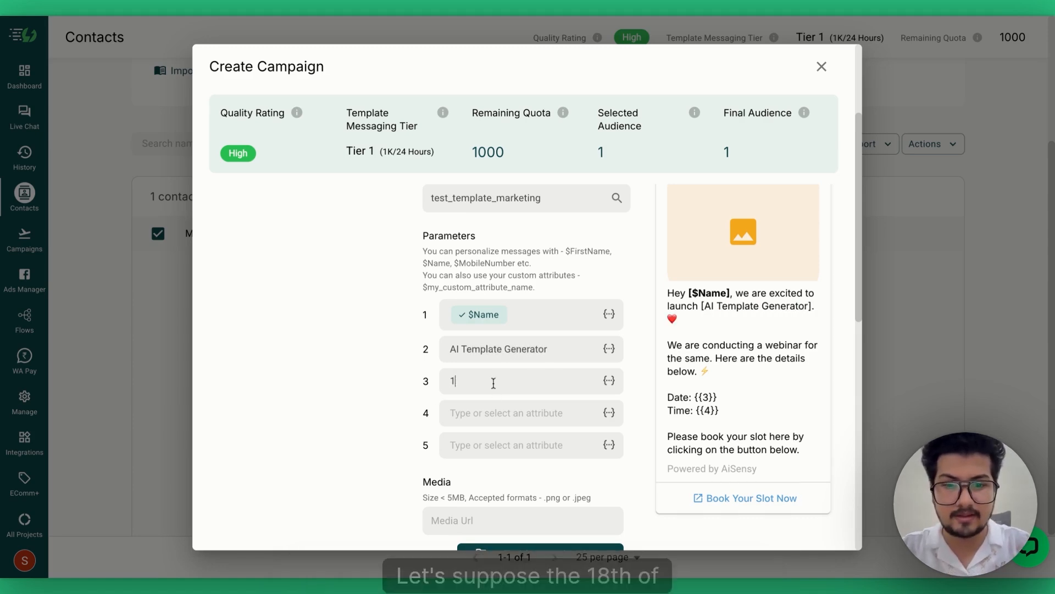
key("Left")
key("BackSpace")
key("BackSpace")
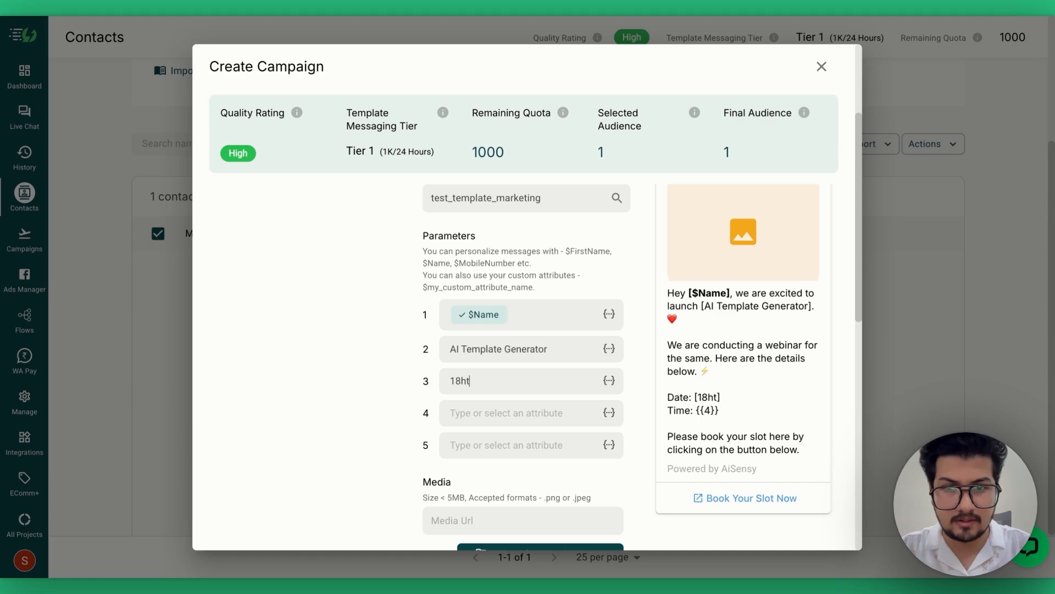
type("June 2025")
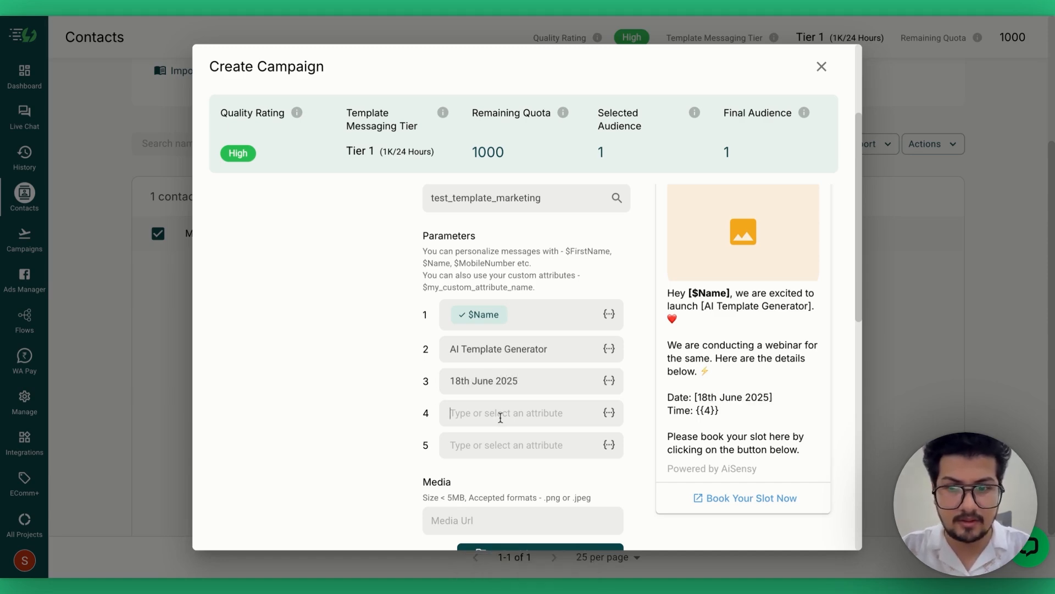
Fill message parameter 4 with 10 AM IST and parameter 5 with pricing
type("10 AM IST")
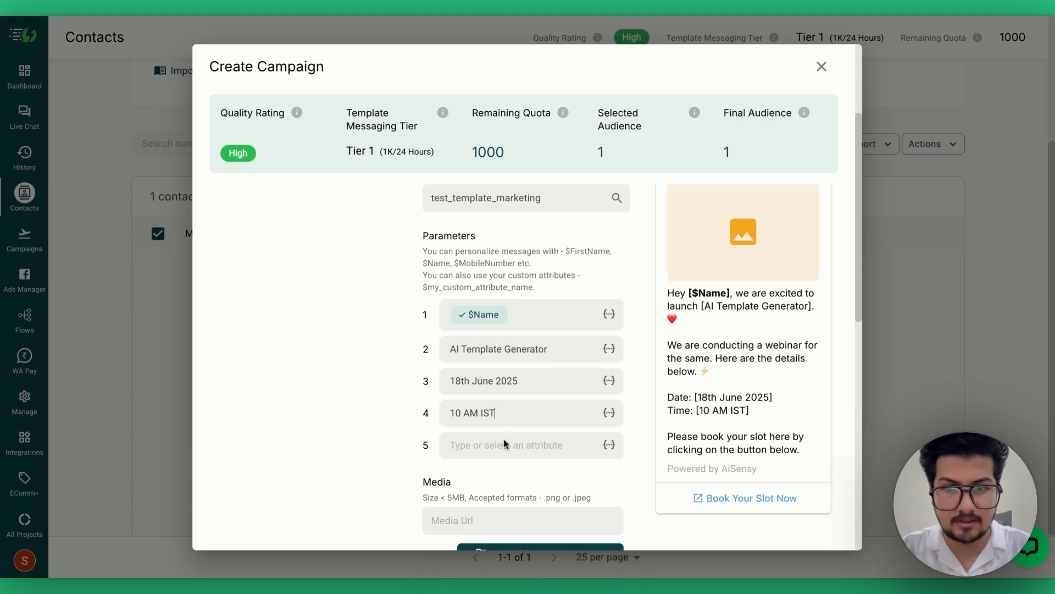
scroll(505, 446, "down", 2)
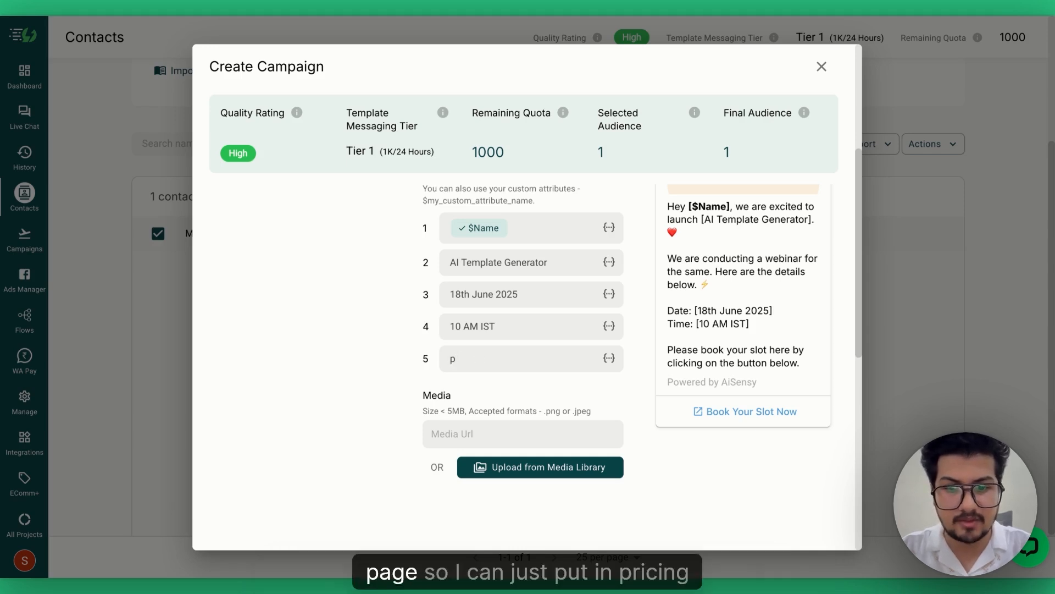
type("ricing")
Attach the AiSensy logo image from the media library as the campaign's media
scroll(536, 411, "down", 1)
scroll(535, 411, "down", 1)
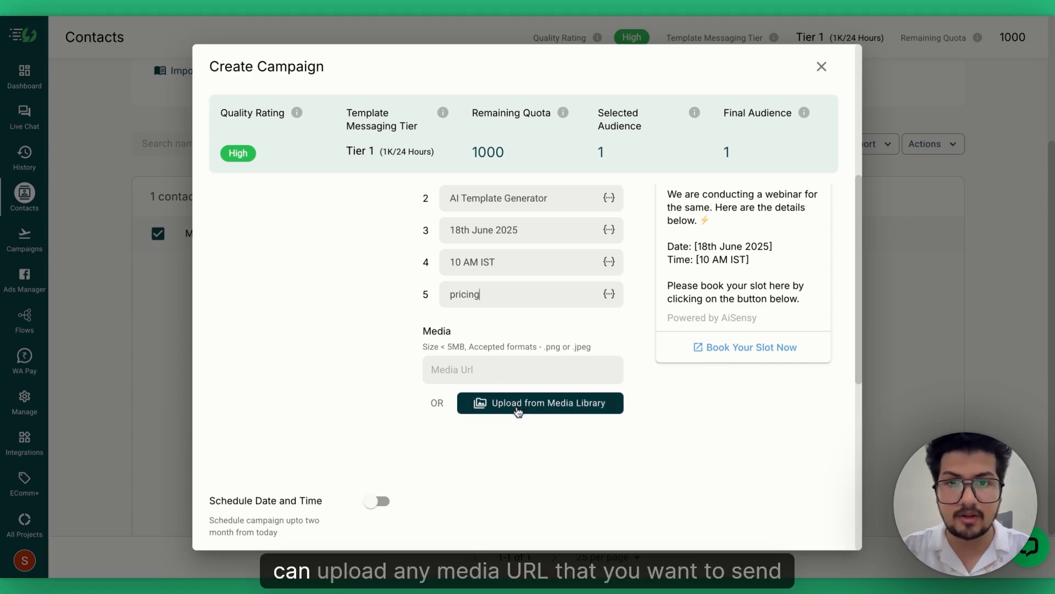
left_click(517, 406)
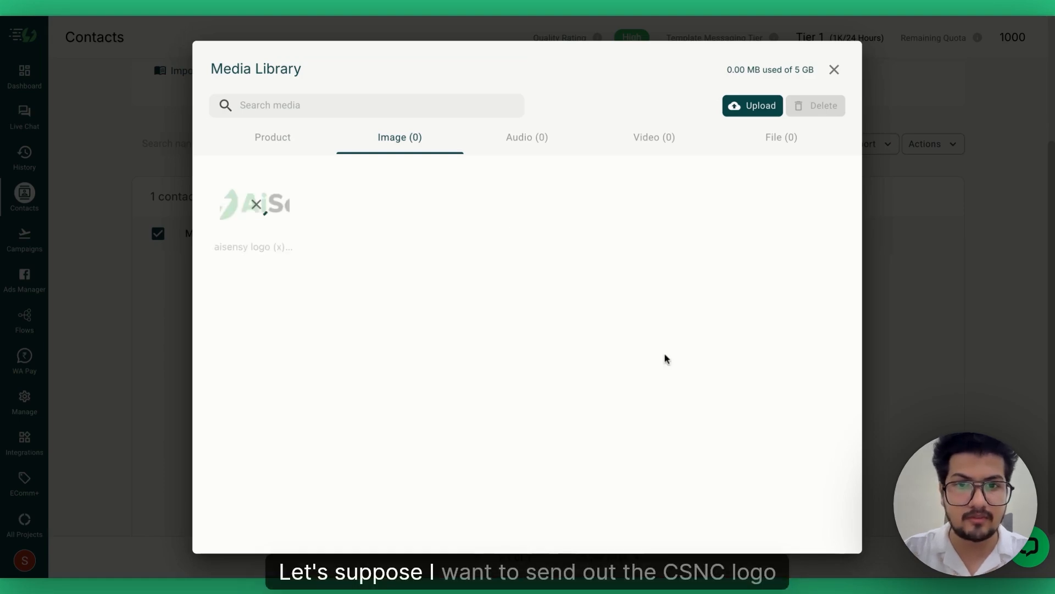
left_click(271, 222)
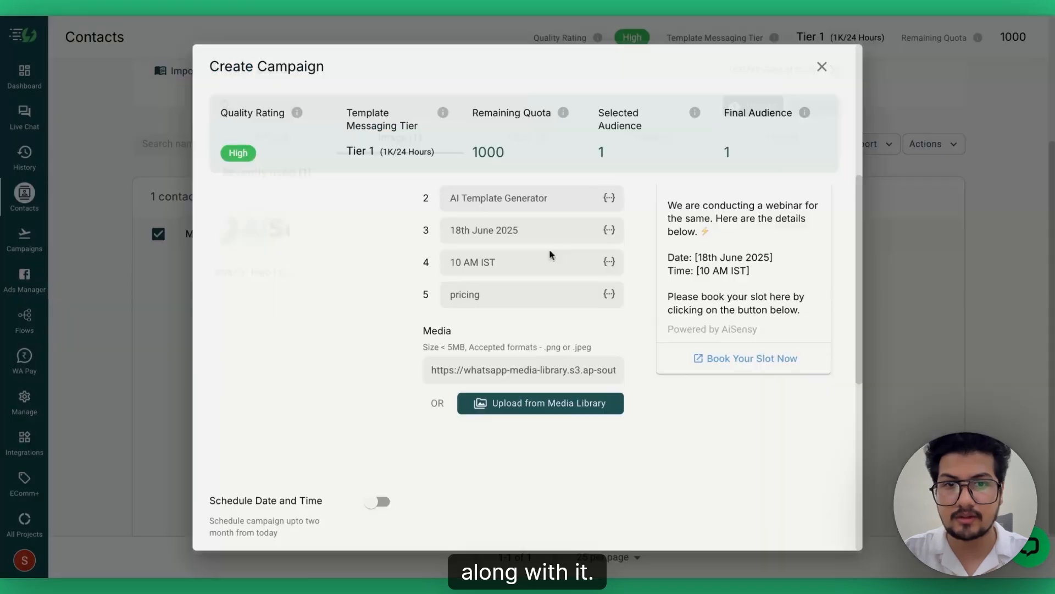
Send the campaign immediately with the remaining options at their defaults, and close the campaign form
scroll(707, 263, "up", 5)
scroll(707, 264, "down", 8)
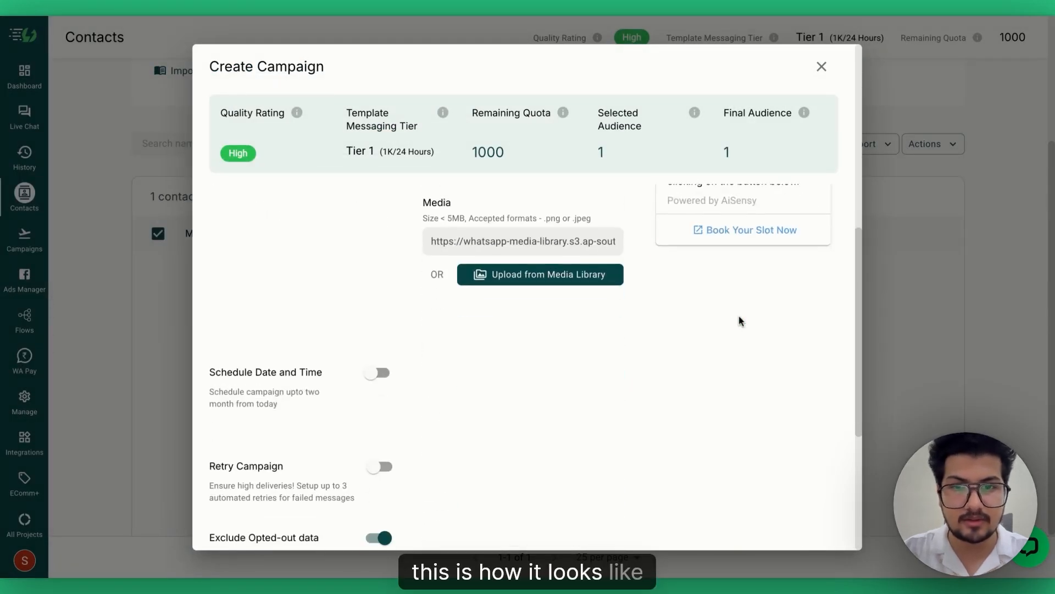
scroll(484, 352, "down", 3)
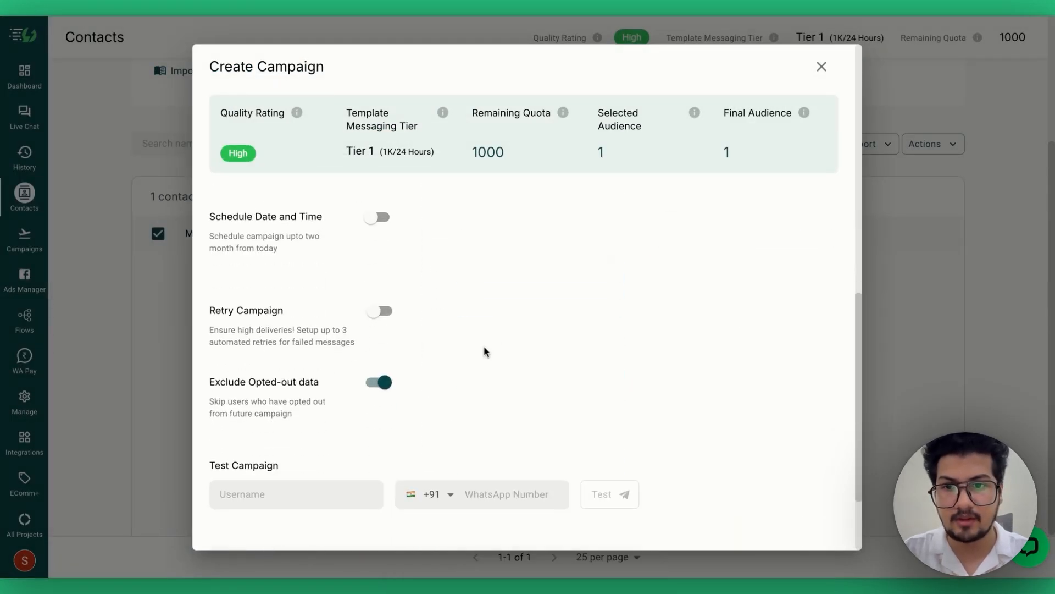
scroll(484, 352, "down", 2)
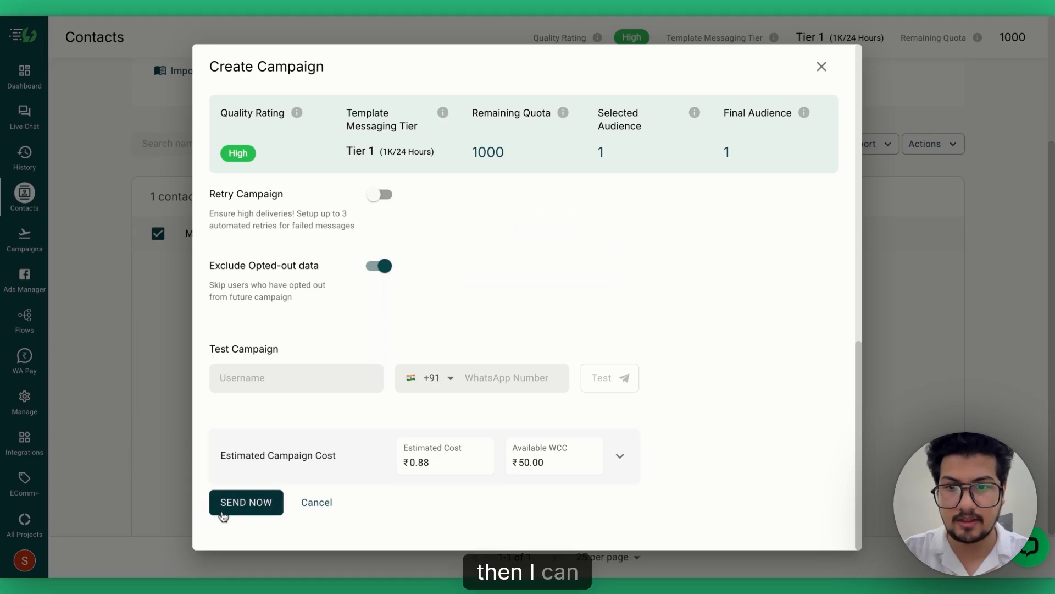
left_click(229, 504)
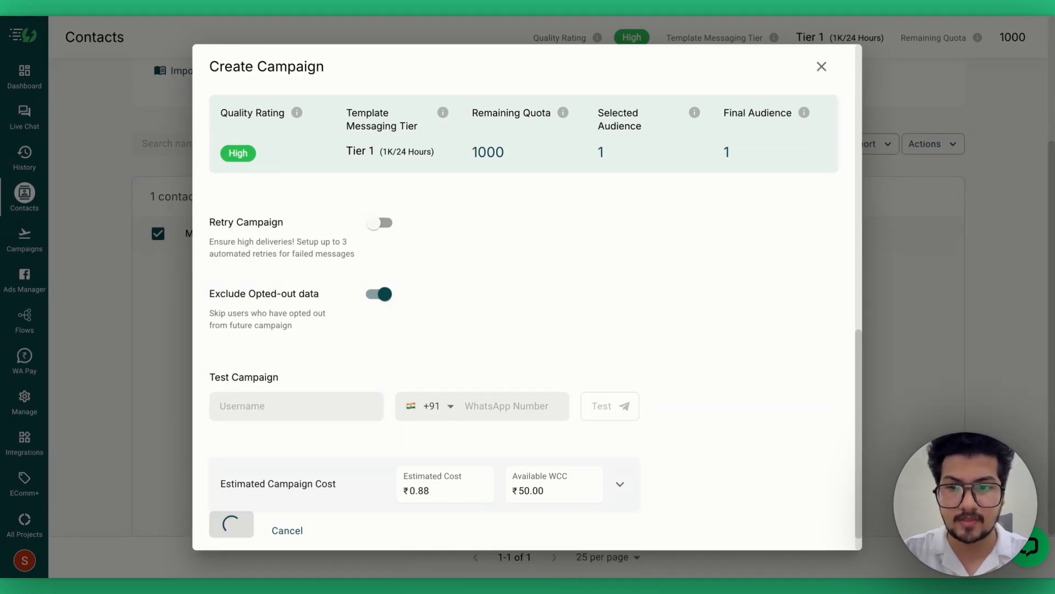
scroll(481, 436, "down", 1)
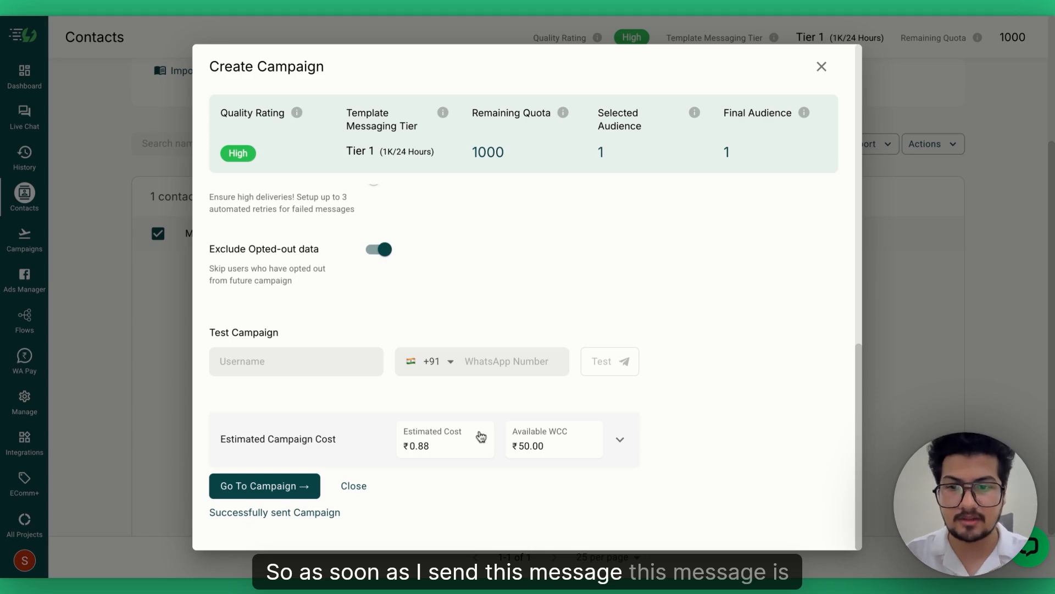
left_click(354, 491)
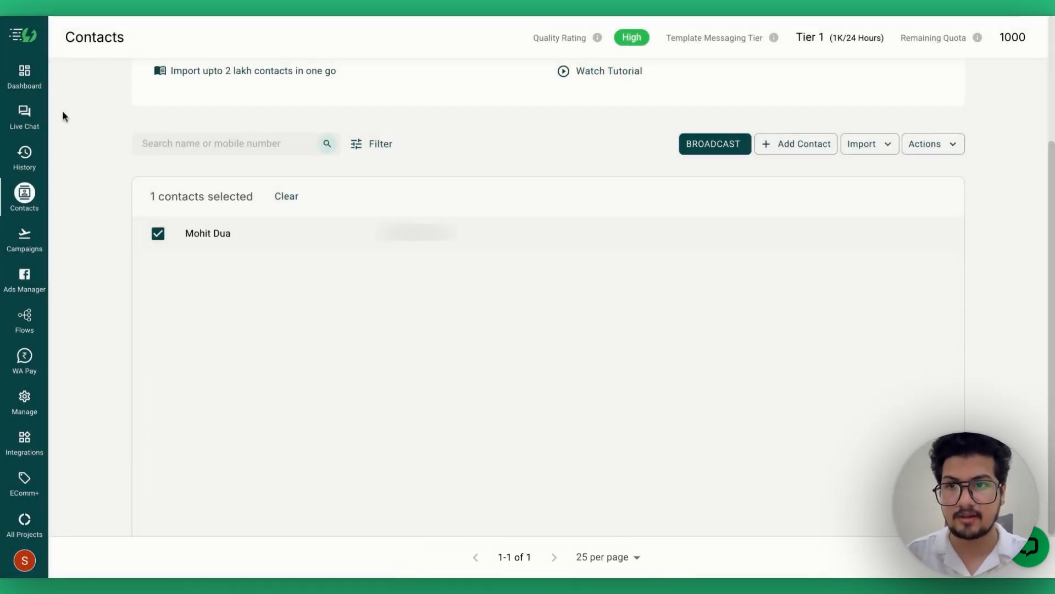
Open the contact's conversation in Live Chat and examine the broadcast template message
left_click(24, 117)
left_click(110, 129)
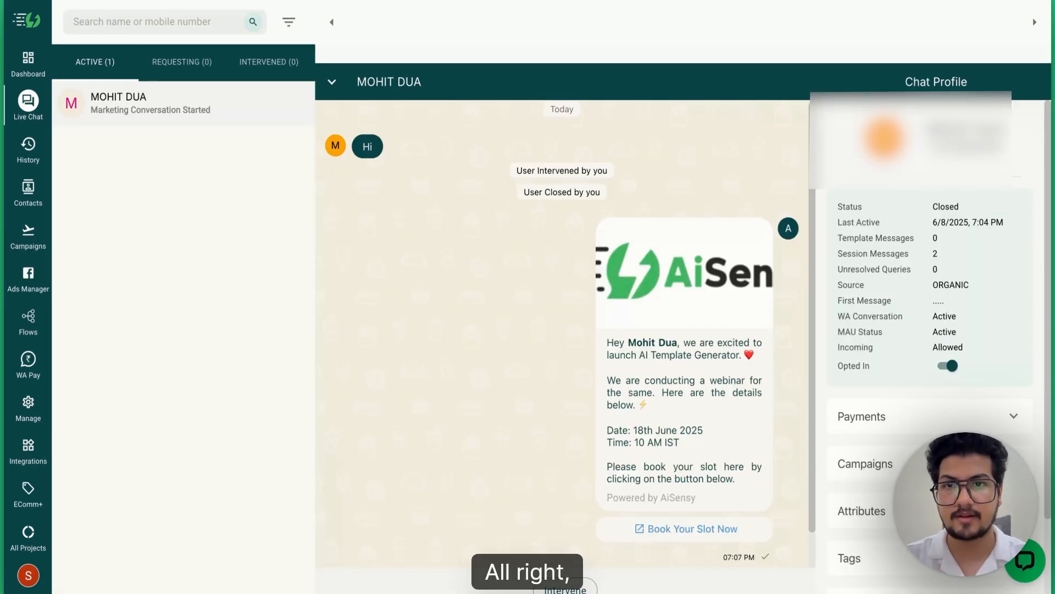
scroll(562, 324, "down", 1)
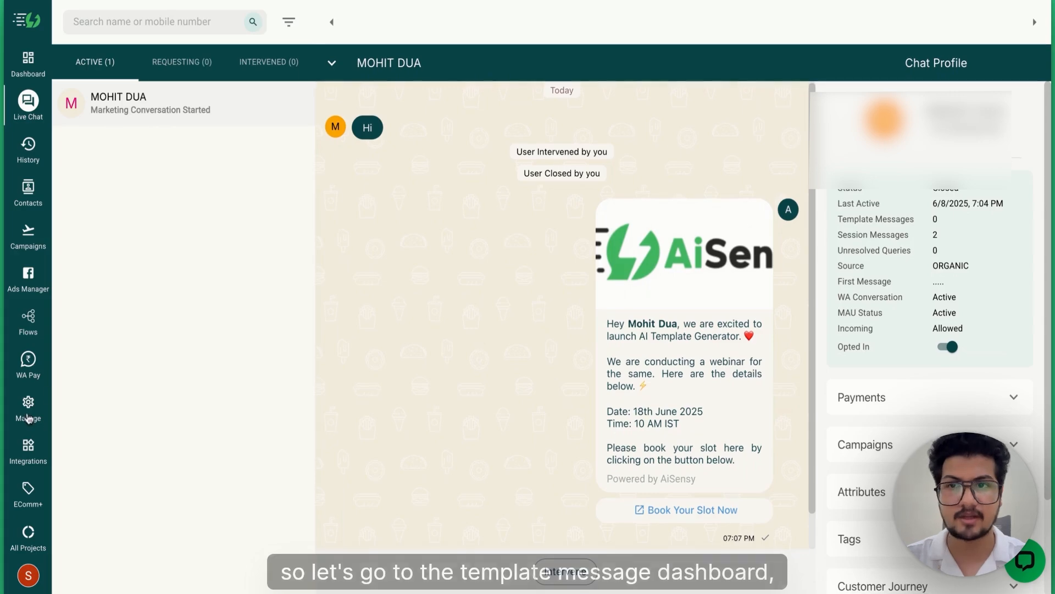
Find test_template_marketing among the approved template messages and duplicate it
left_click(28, 406)
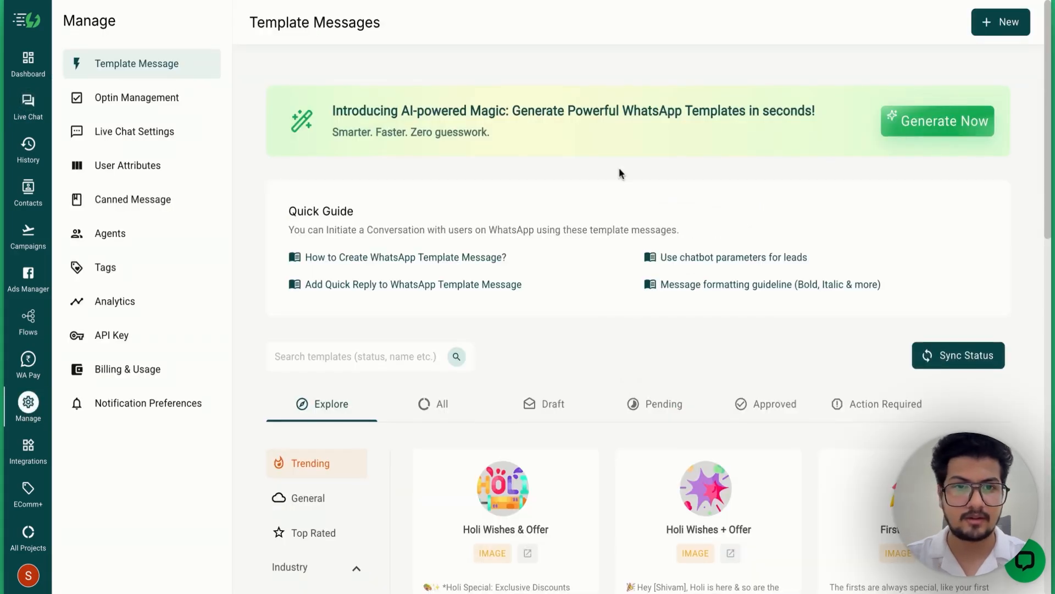
scroll(621, 174, "down", 5)
scroll(714, 156, "up", 5)
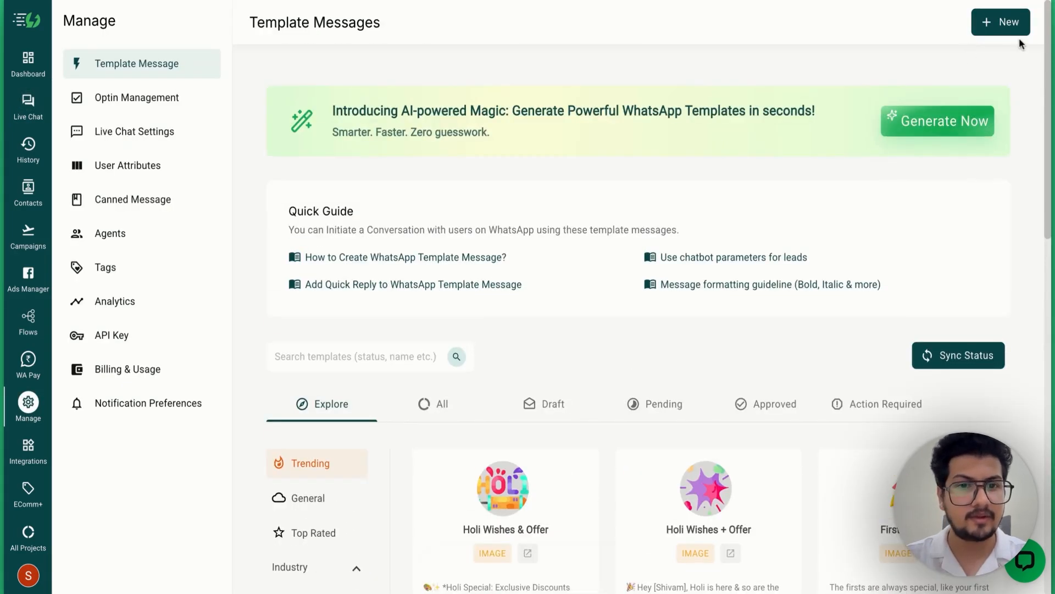
scroll(668, 300, "down", 3)
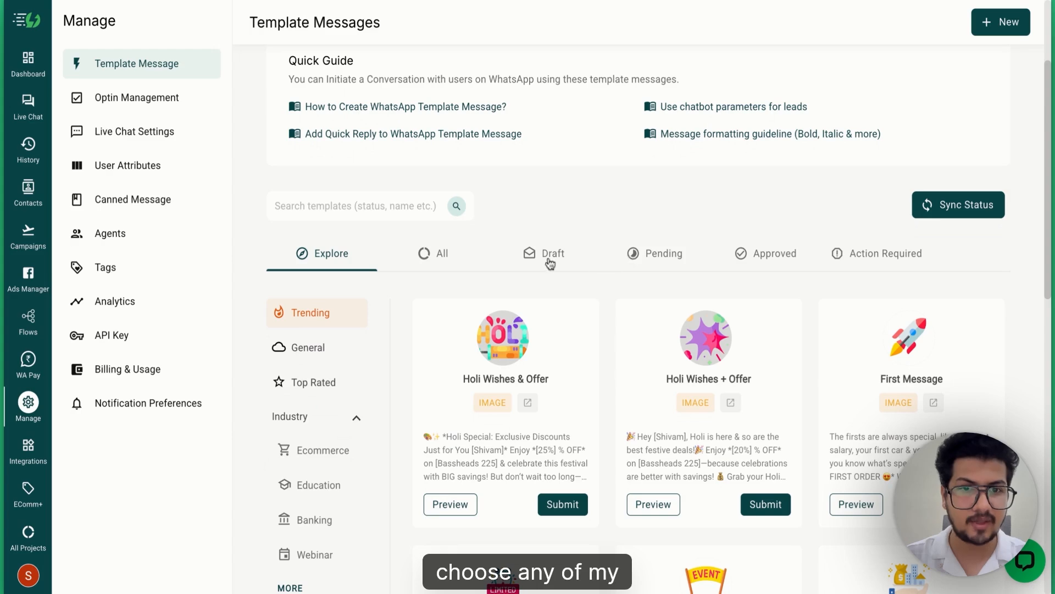
left_click(767, 254)
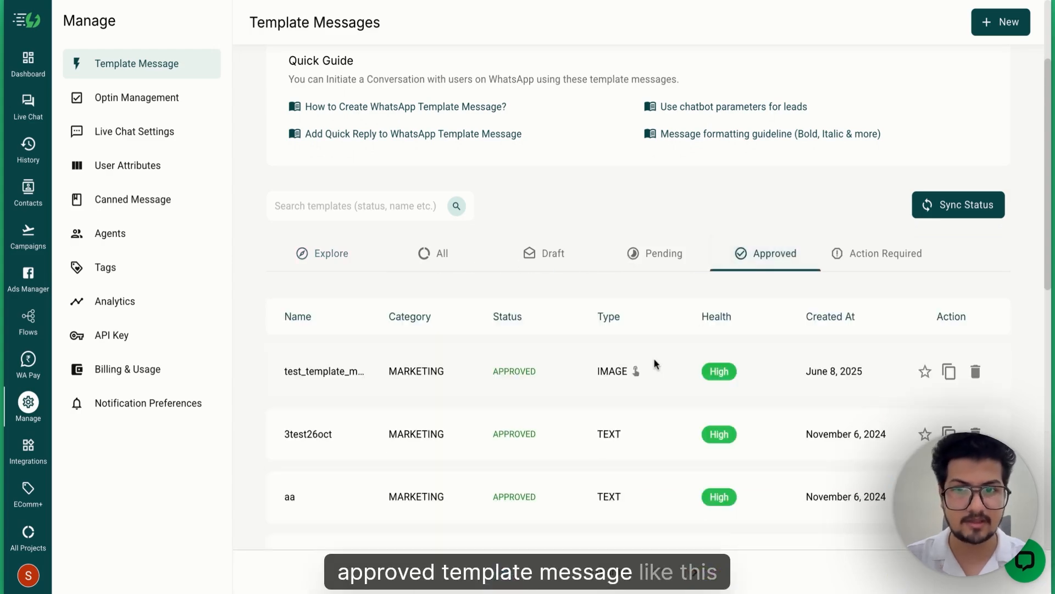
scroll(654, 364, "down", 2)
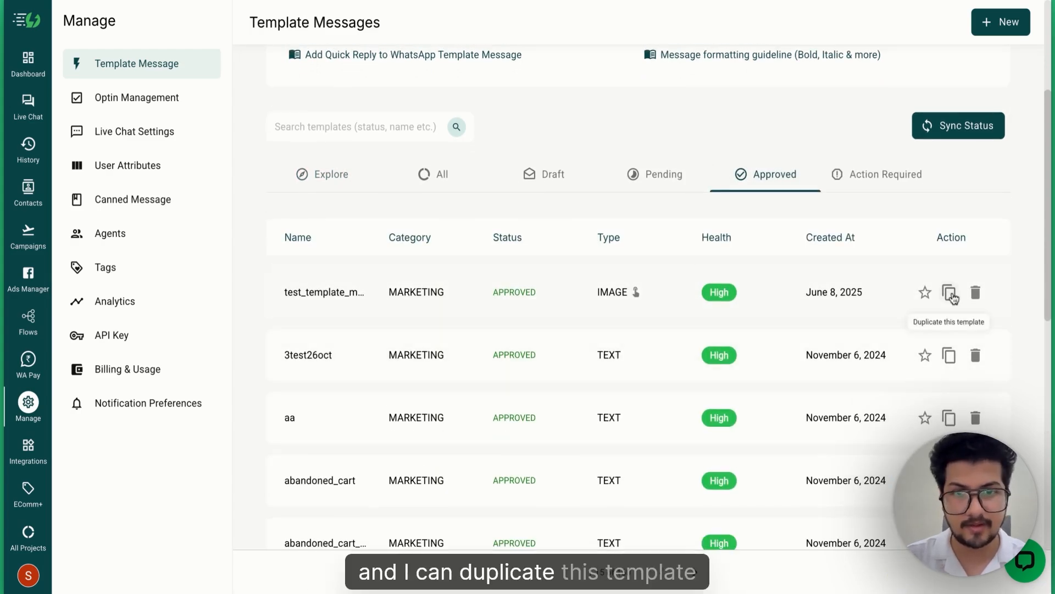
left_click(950, 294)
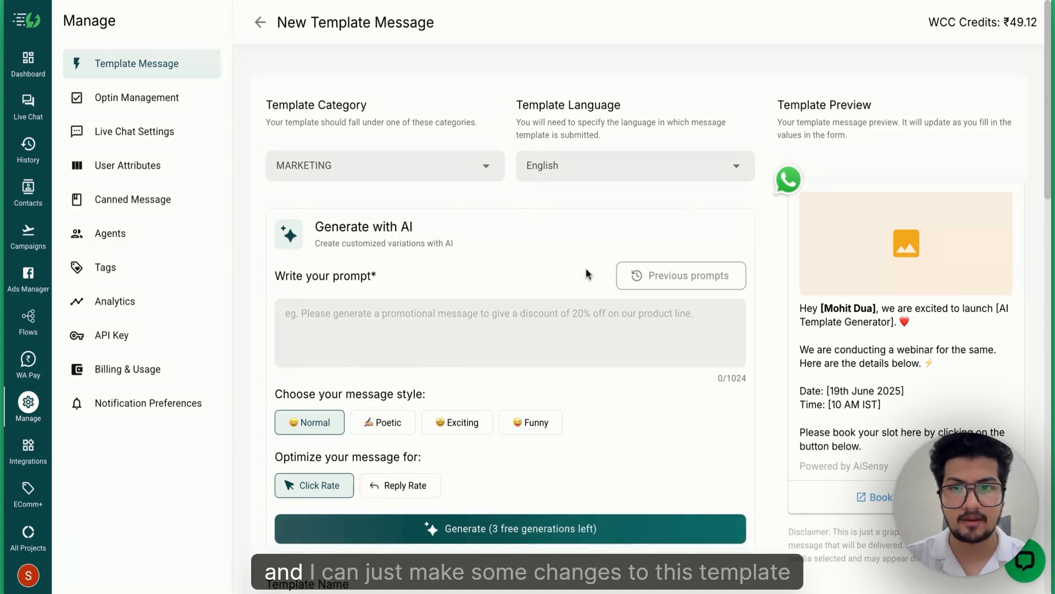
Switch the duplicated template's interactive actions from Call to Actions to Quick Replies
scroll(588, 274, "down", 3)
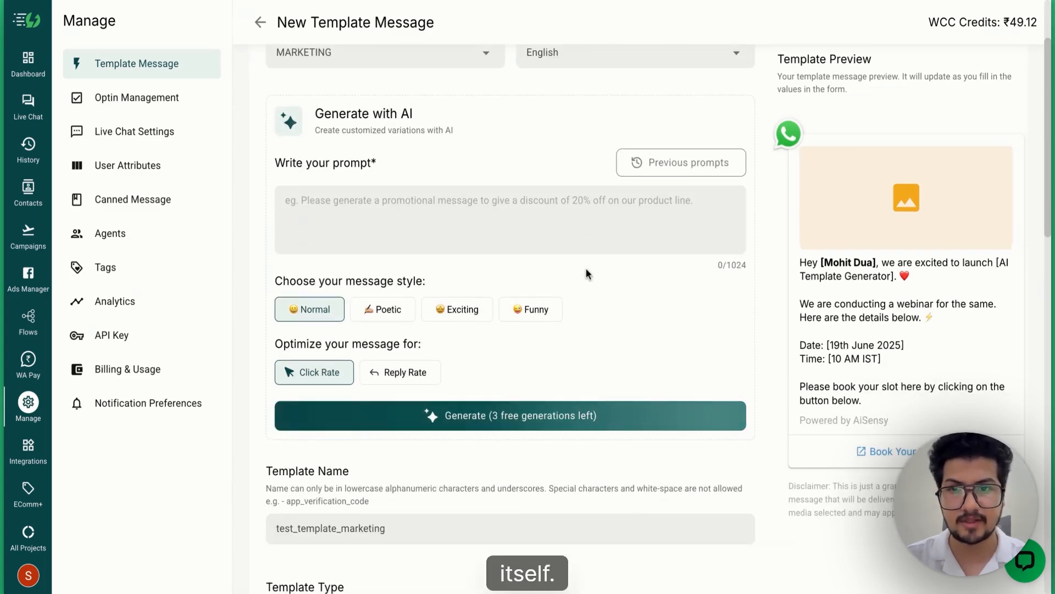
scroll(588, 273, "down", 10)
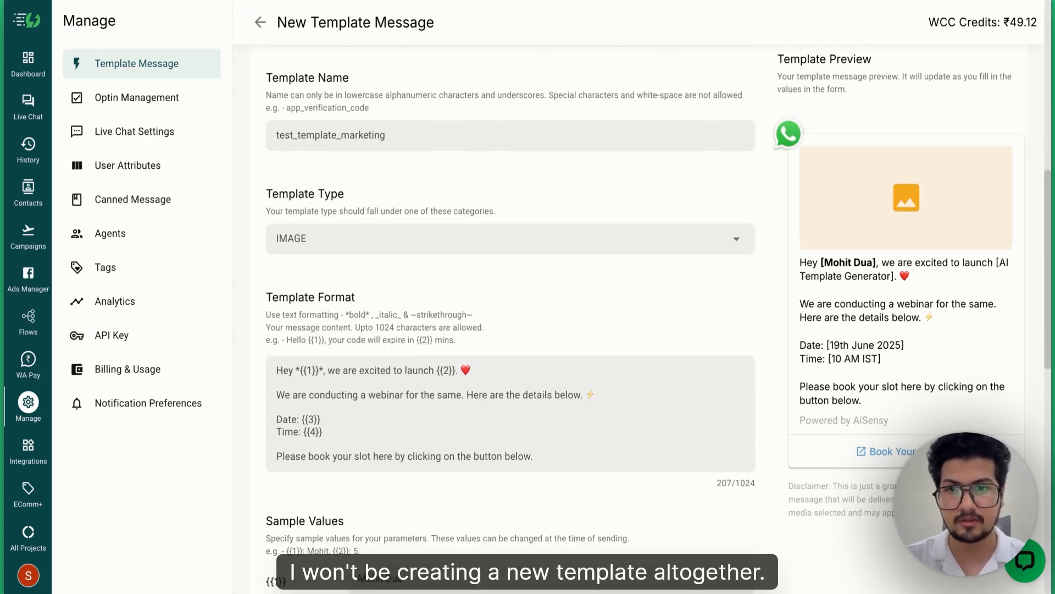
scroll(588, 273, "down", 12)
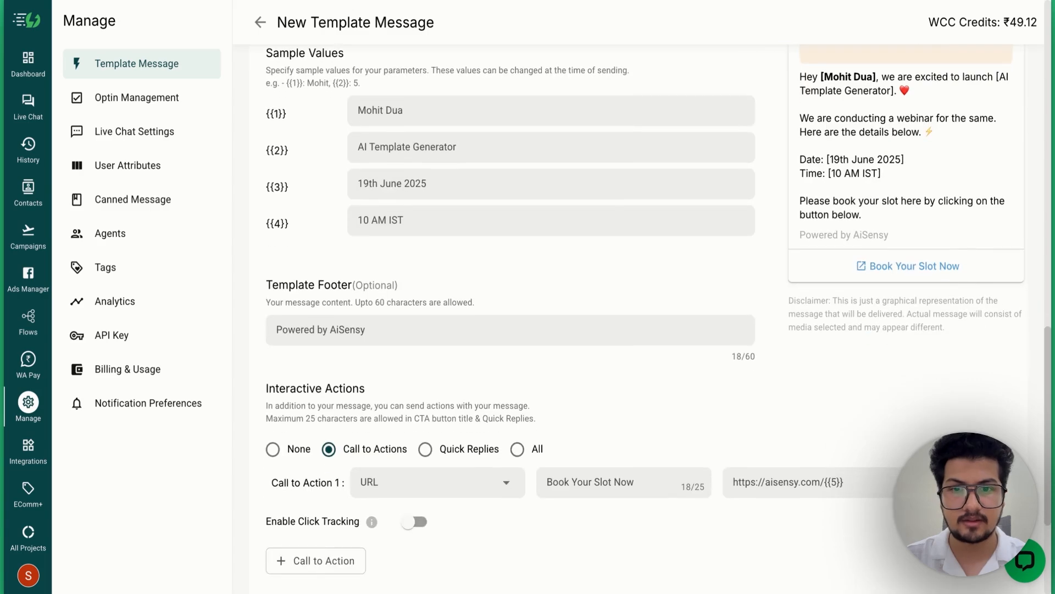
scroll(487, 284, "down", 4)
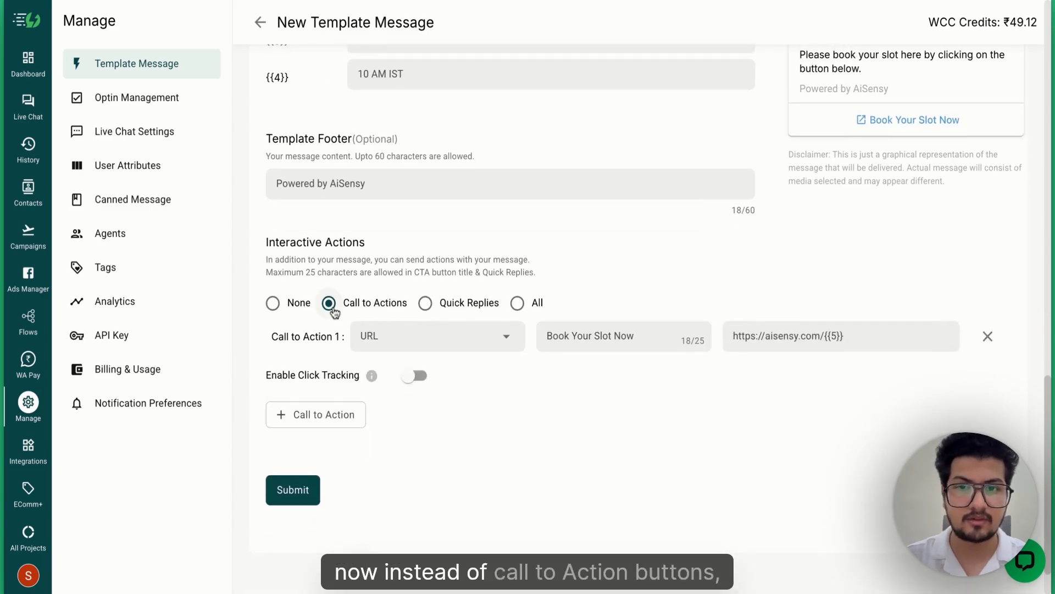
left_click(432, 313)
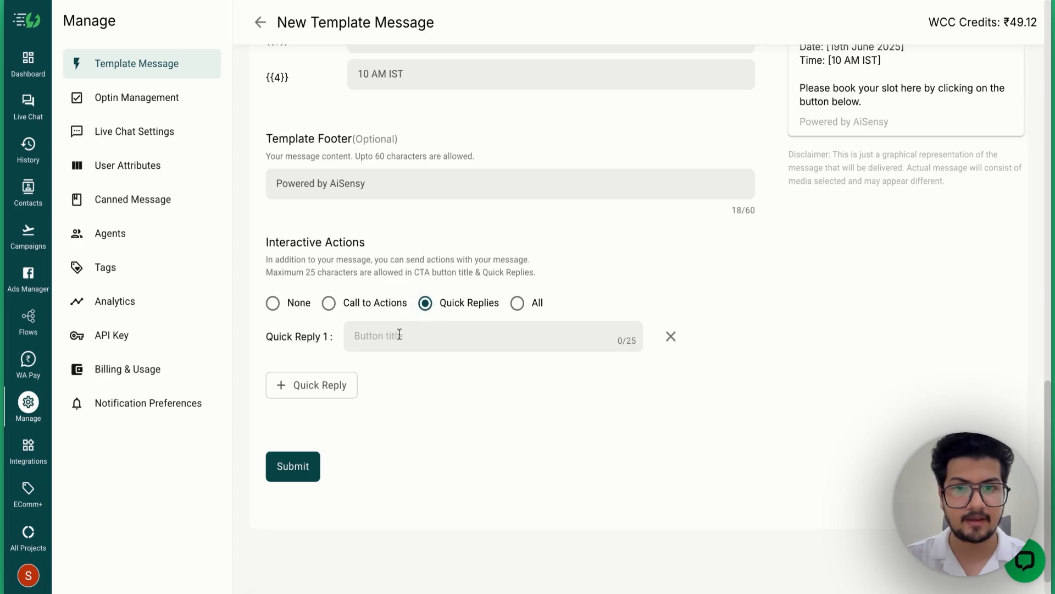
scroll(622, 283, "up", 3)
scroll(621, 283, "down", 3)
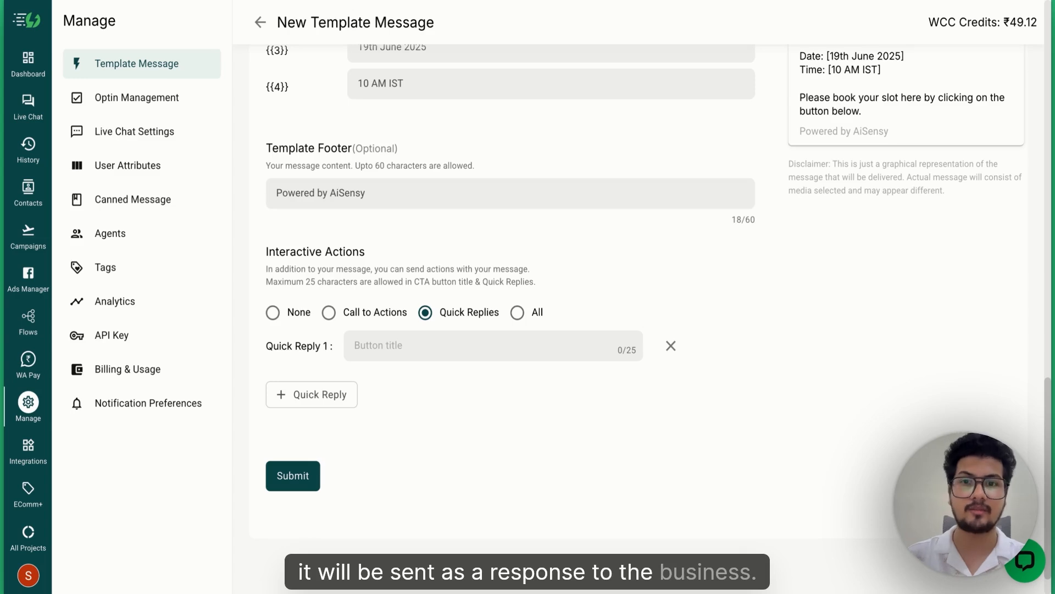
Title the first quick reply Interested and add a second quick reply titled Not Interested
left_click(385, 346)
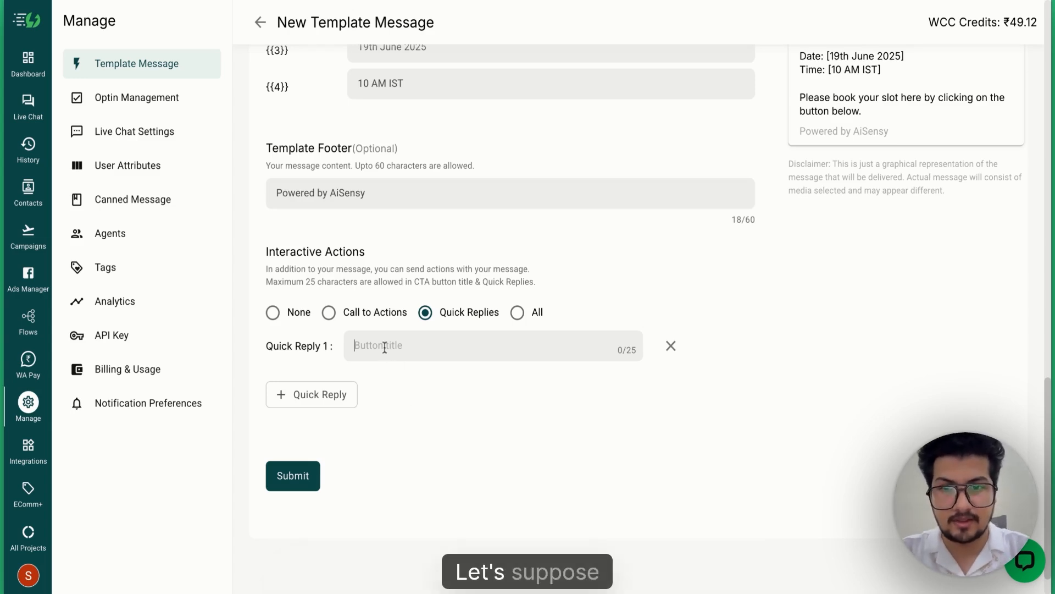
type("Interested")
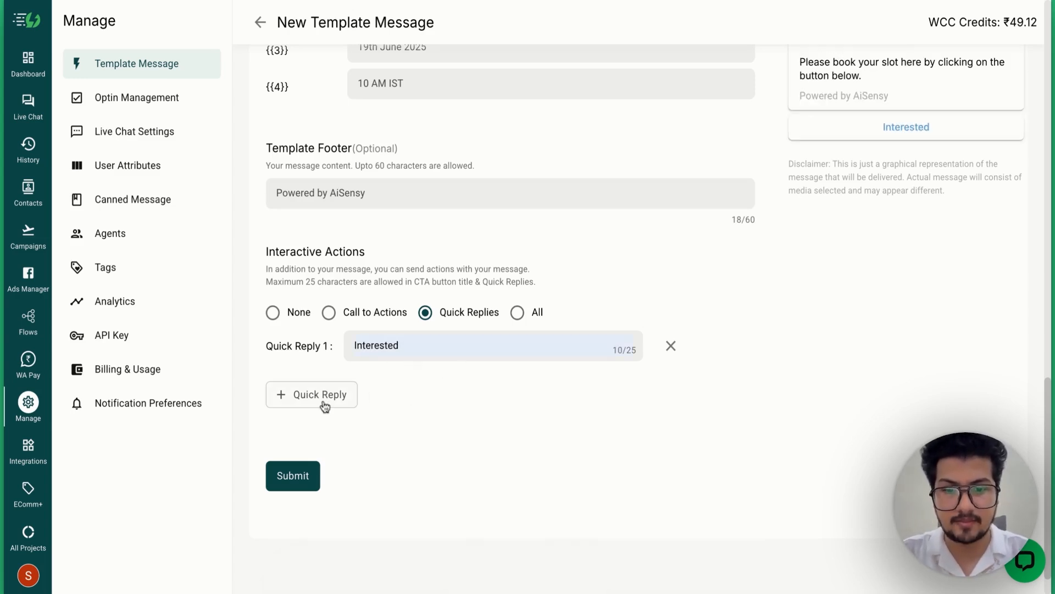
left_click(324, 406)
left_click(377, 373)
type("N")
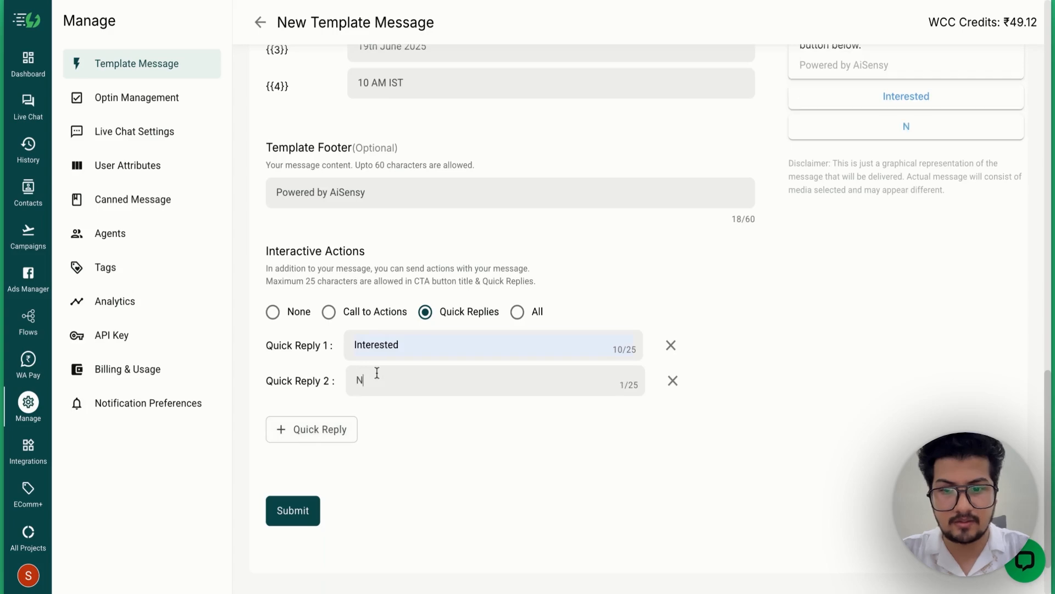
type("ot Interested")
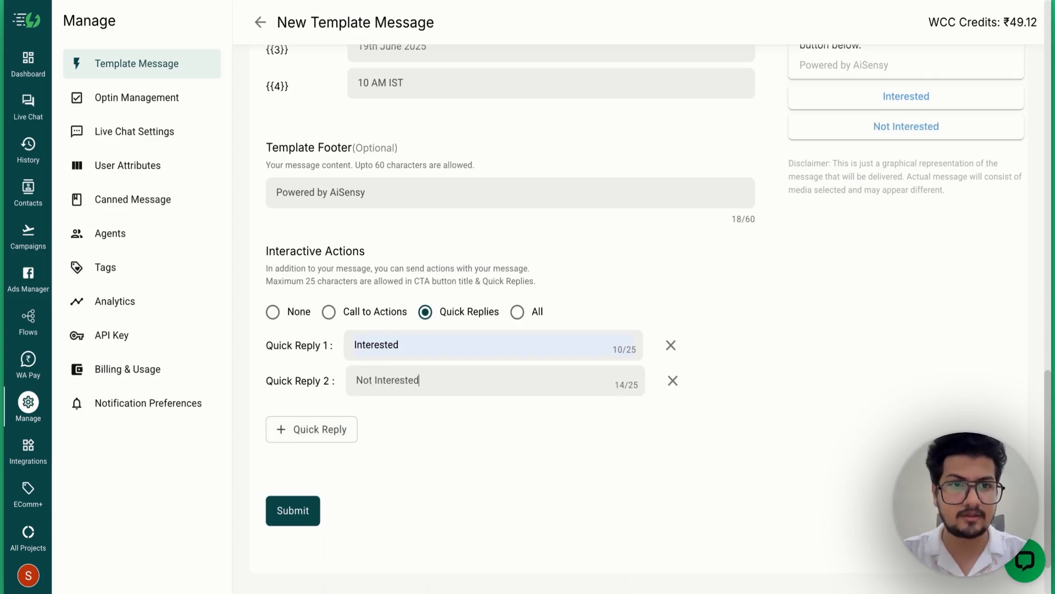
Add an empty third quick reply and remove it again
scroll(574, 390, "up", 6)
scroll(573, 390, "down", 5)
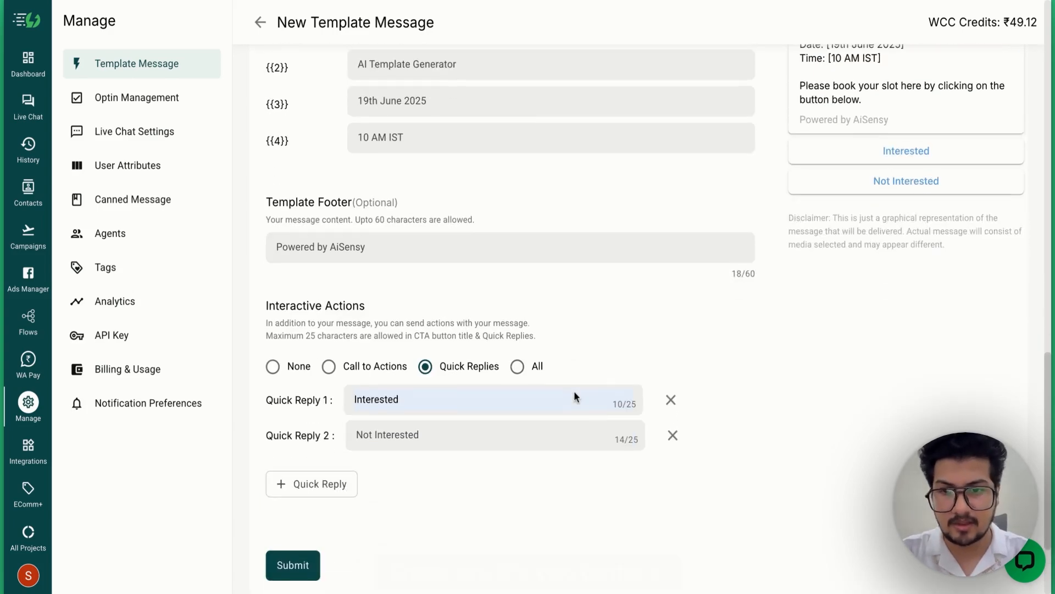
left_click(325, 486)
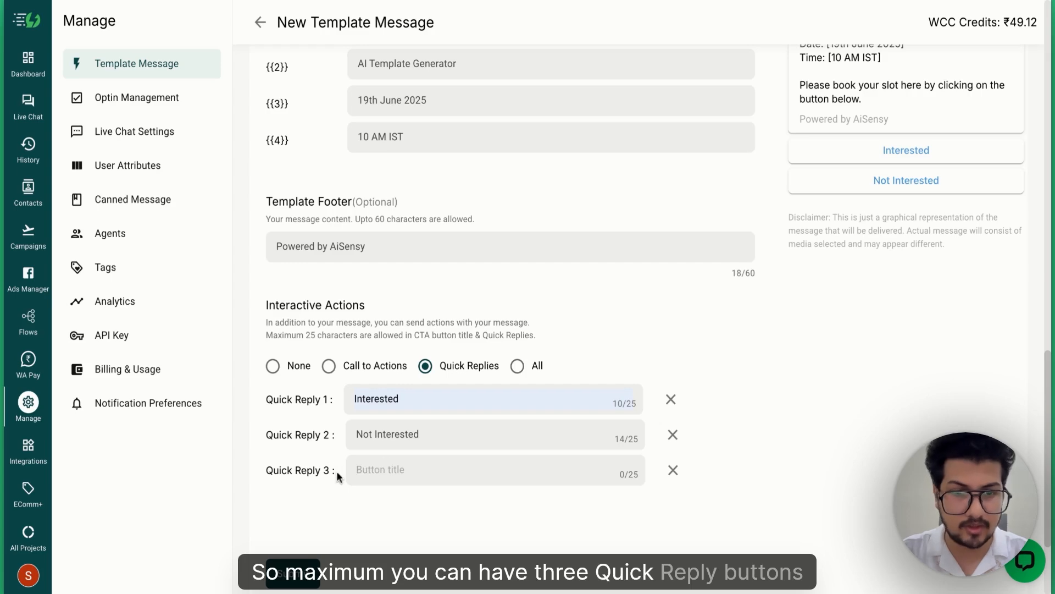
left_click(674, 471)
scroll(763, 437, "up", 7)
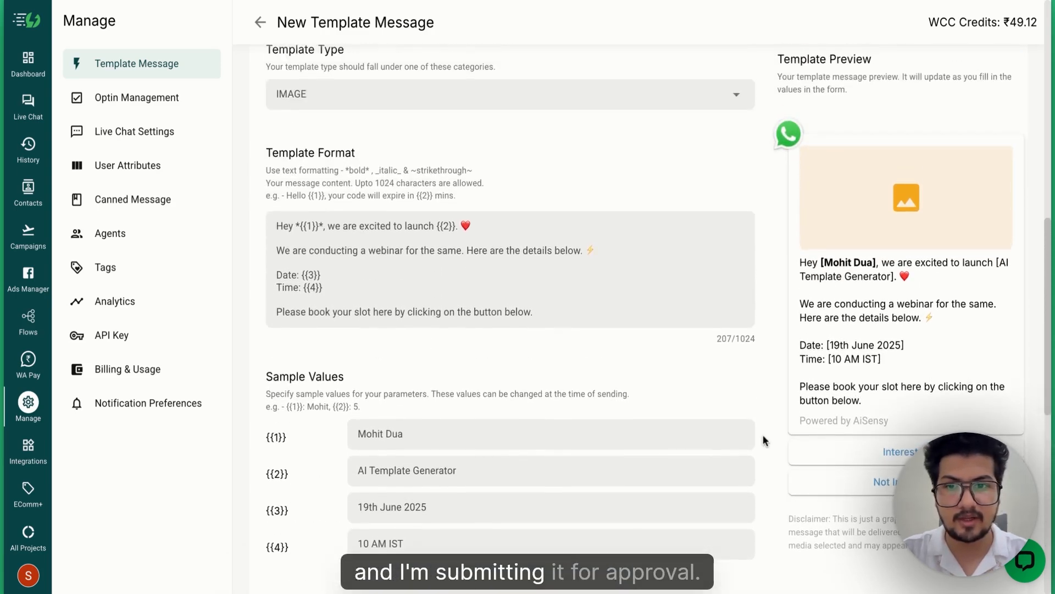
Try to submit the duplicated template with its two quick replies for approval
scroll(762, 440, "down", 10)
left_click(292, 431)
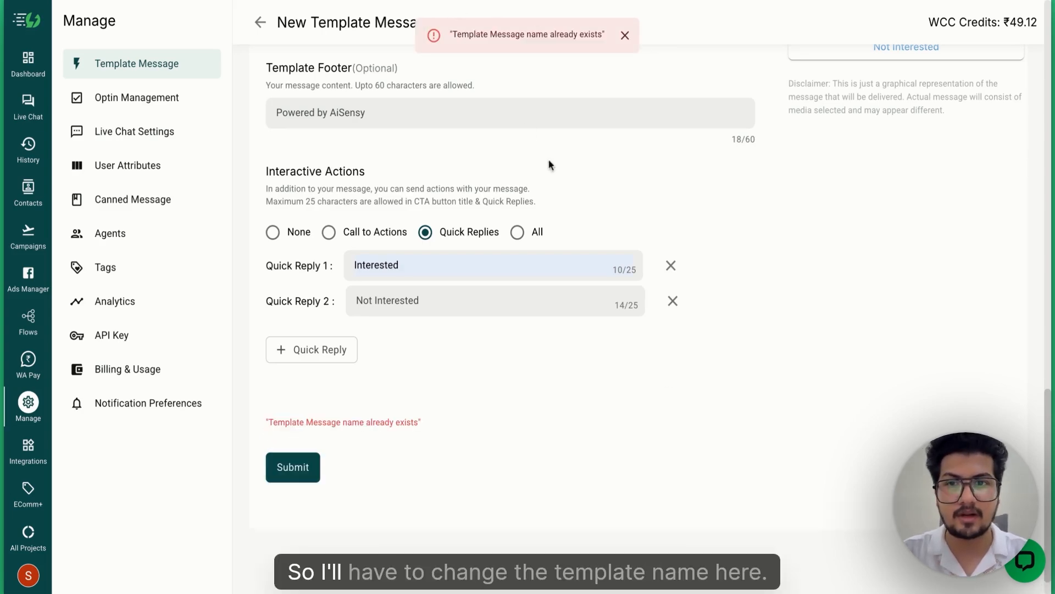
Rename the duplicated template as test_template_marketing_qr and submit it for approval
scroll(527, 181, "up", 8)
scroll(527, 179, "up", 6)
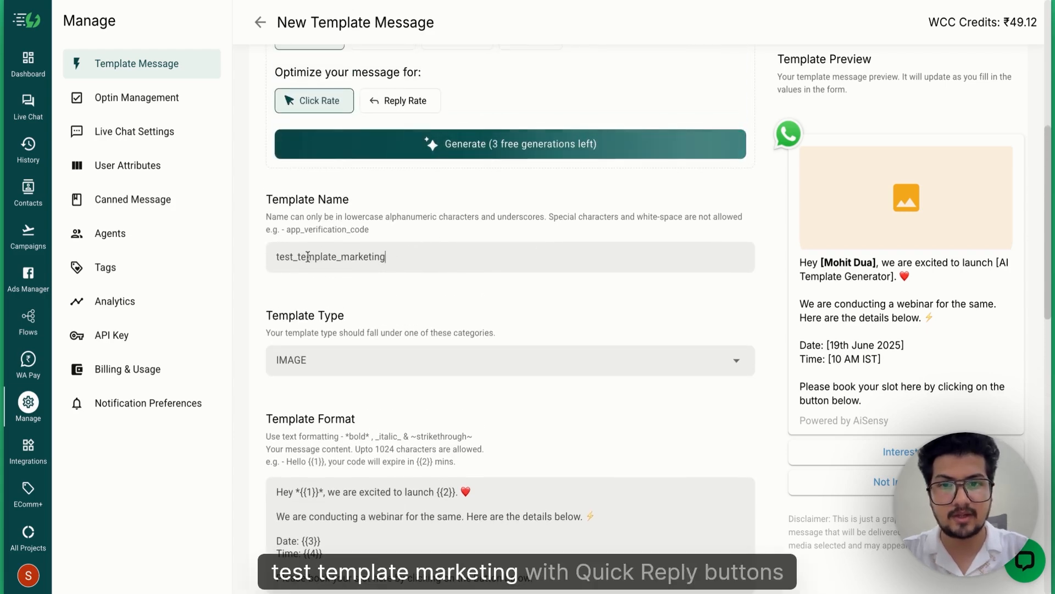
left_click(407, 256)
type("_")
type("qr")
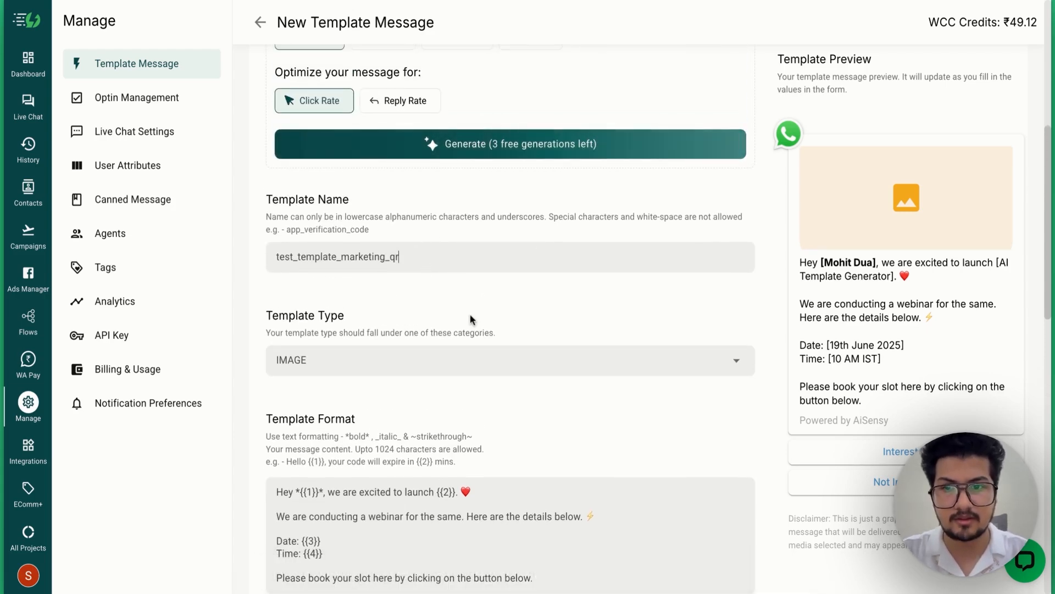
scroll(470, 315, "down", 14)
left_click(307, 432)
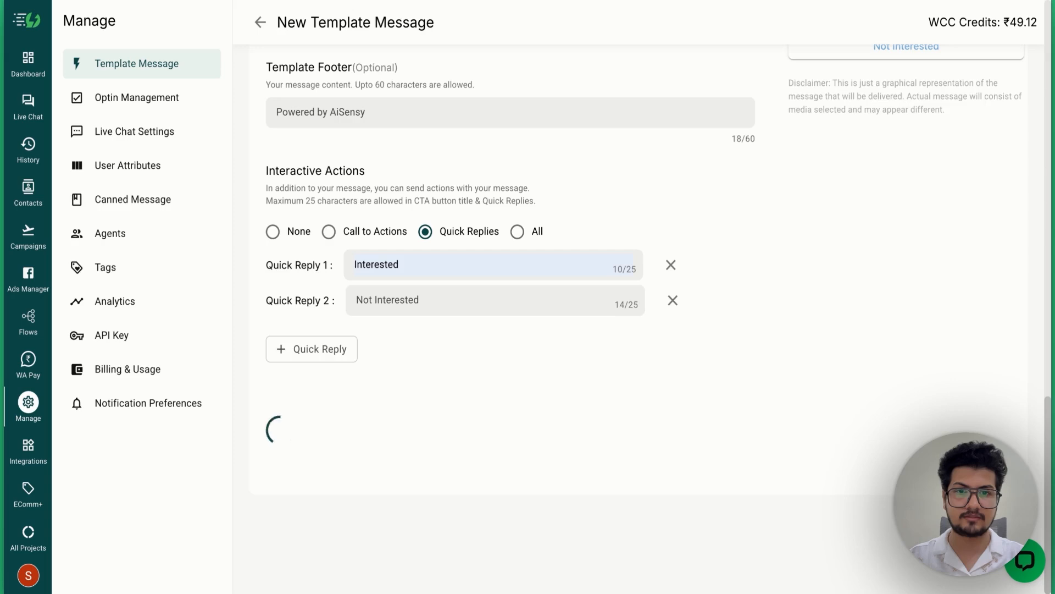
scroll(510, 308, "up", 4)
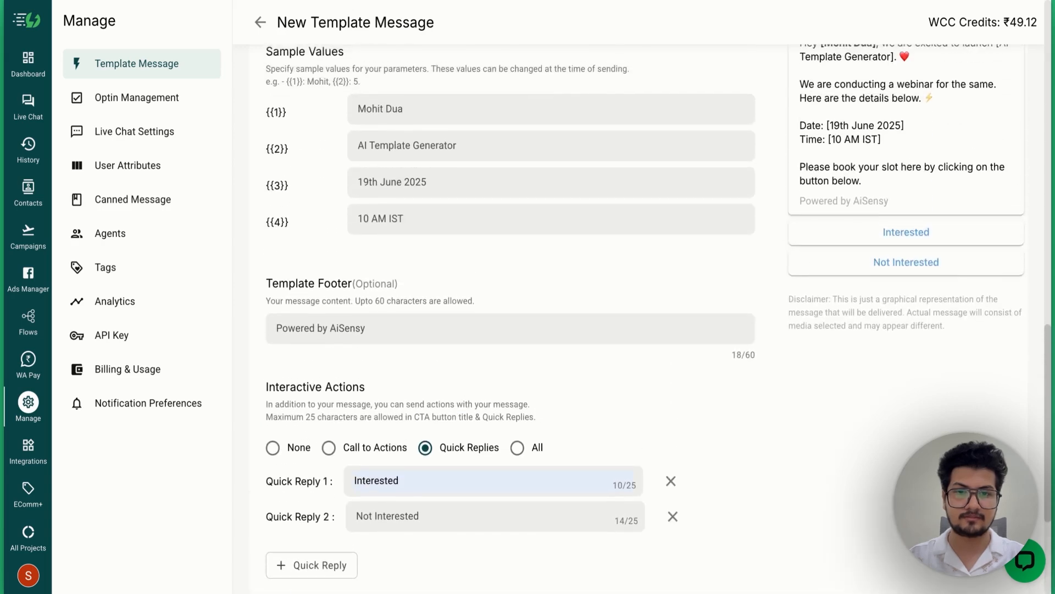
scroll(510, 308, "down", 4)
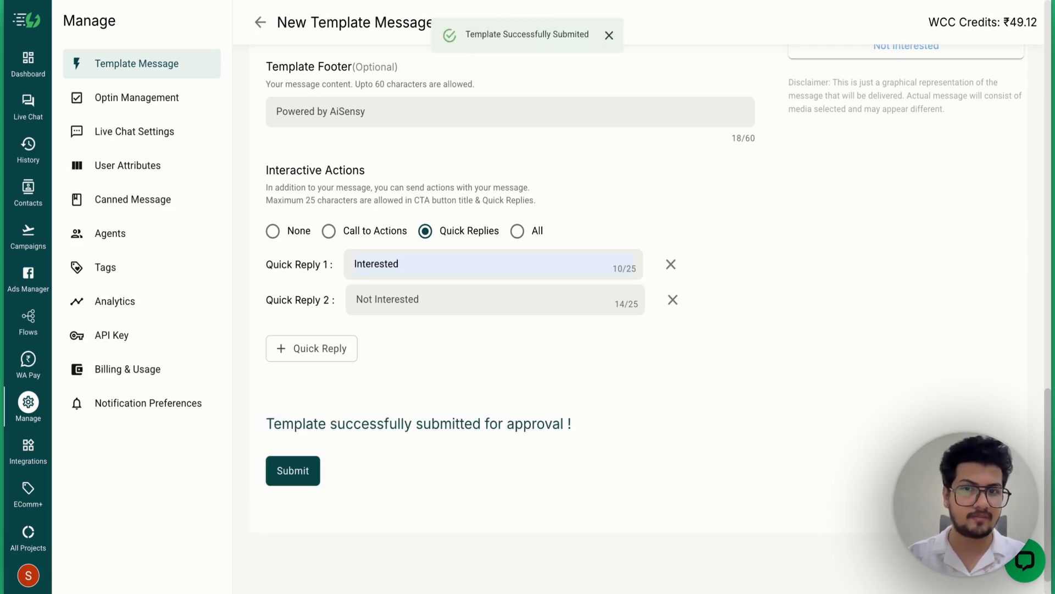
scroll(722, 381, "up", 3)
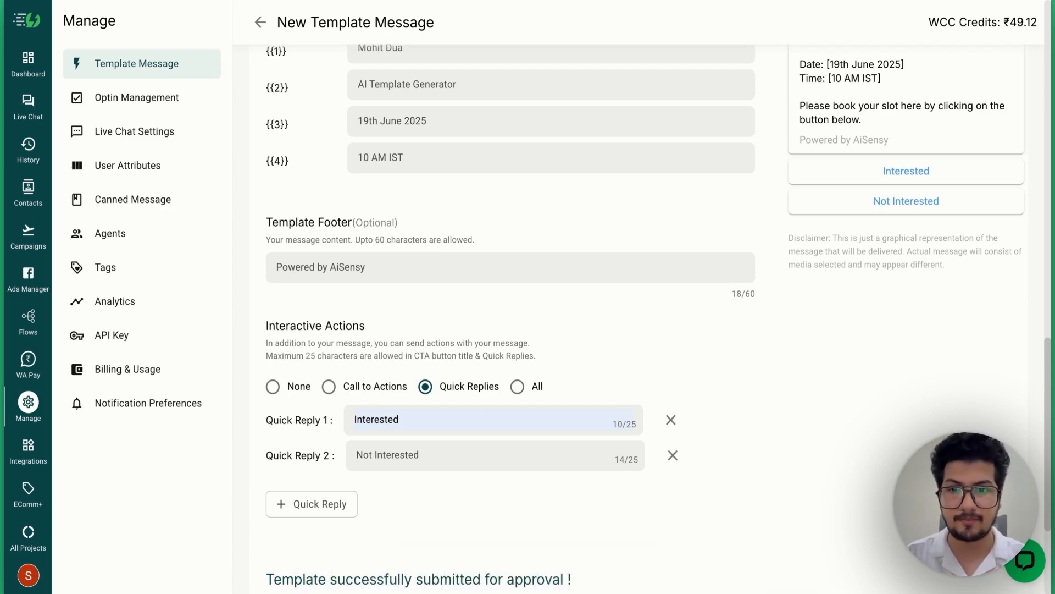
scroll(767, 421, "down", 3)
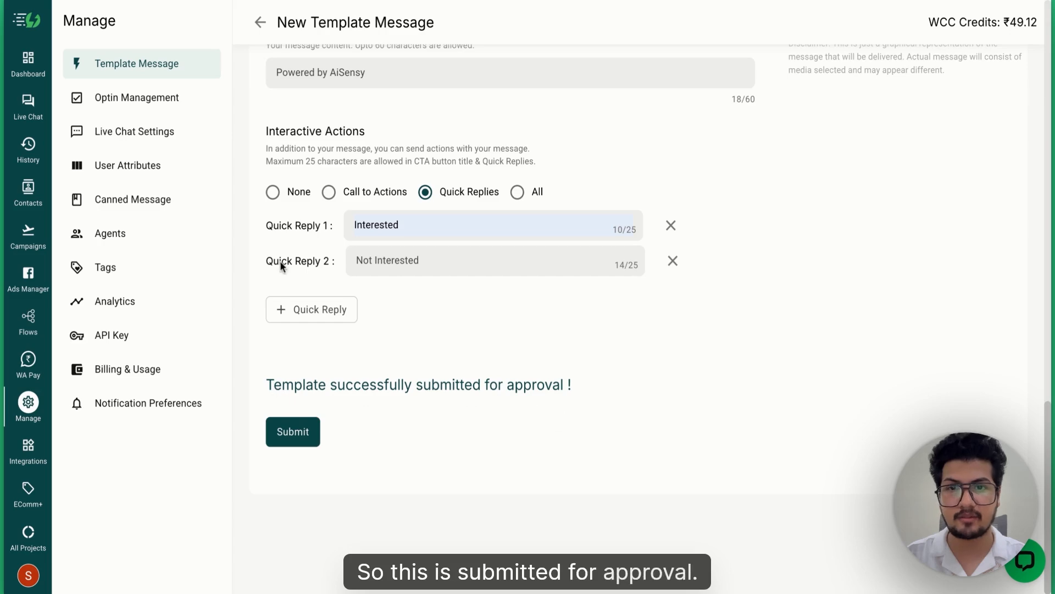
Show all template messages and sync their status to check the newly submitted template's approval
left_click(193, 67)
scroll(515, 416, "down", 3)
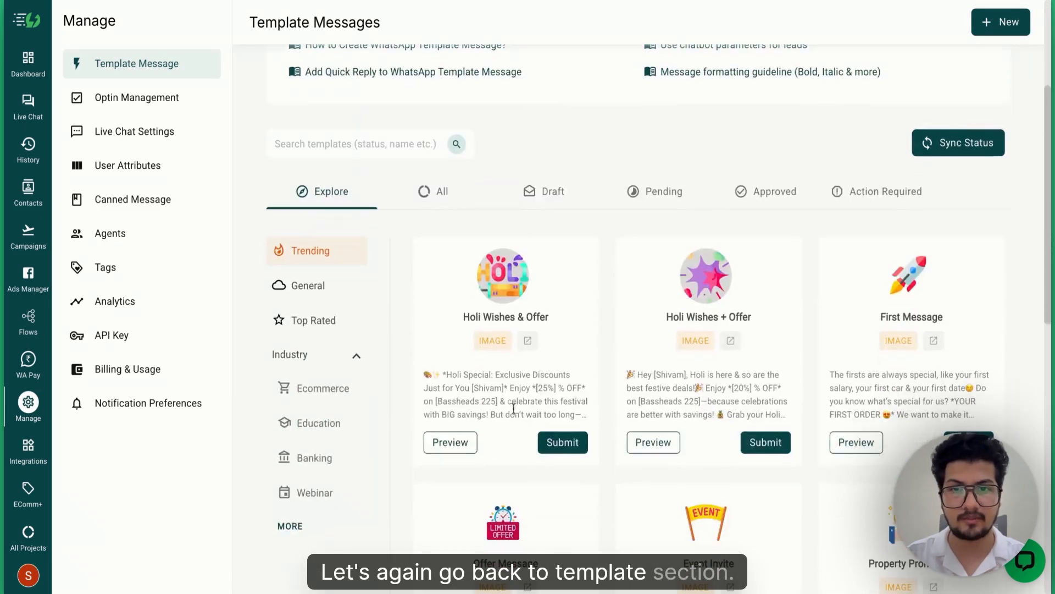
left_click(434, 198)
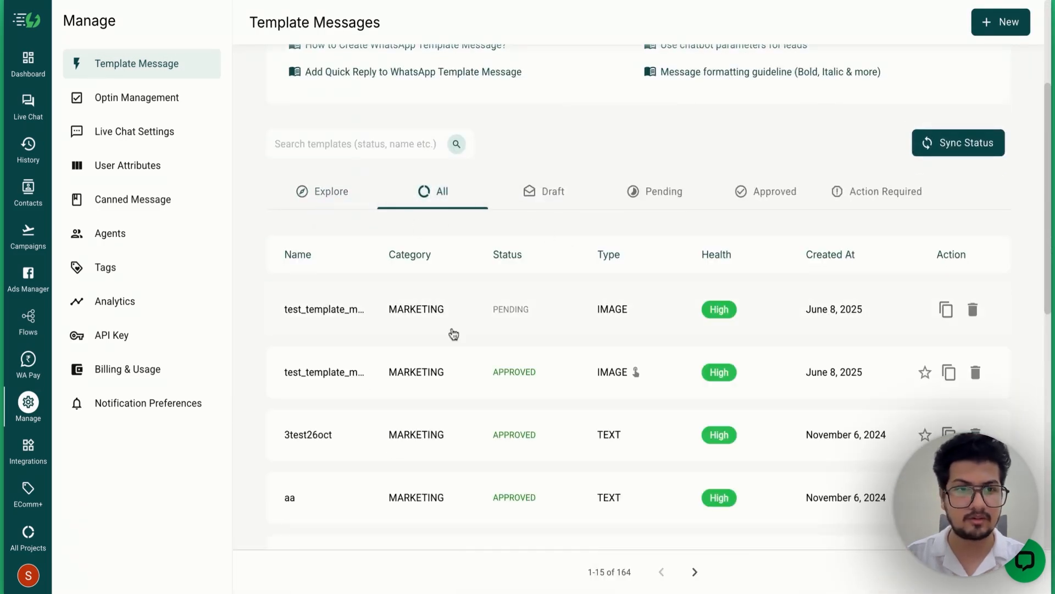
left_click(959, 143)
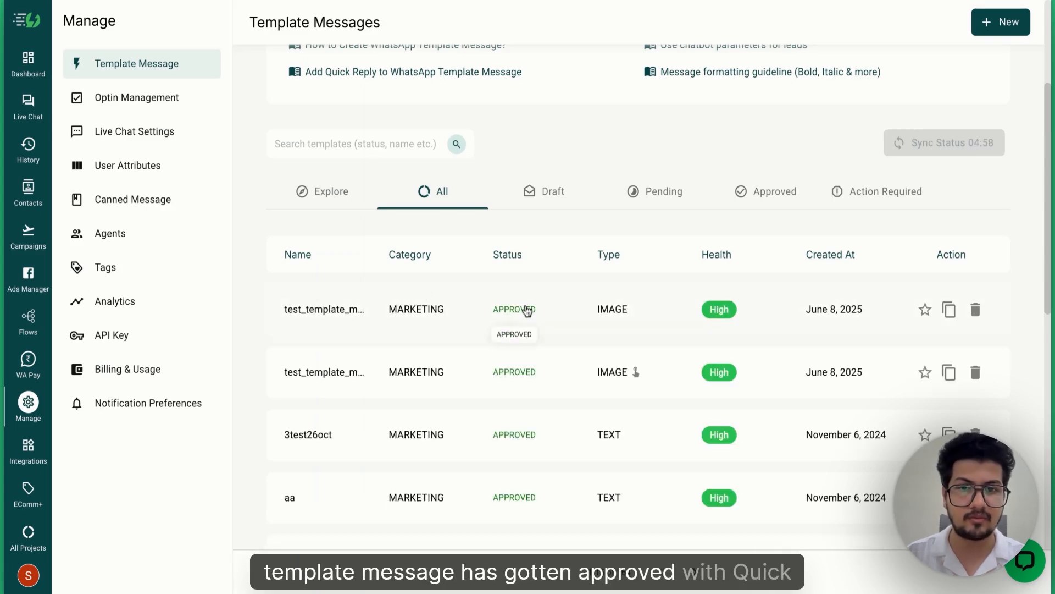
left_click(528, 308)
left_click(709, 75)
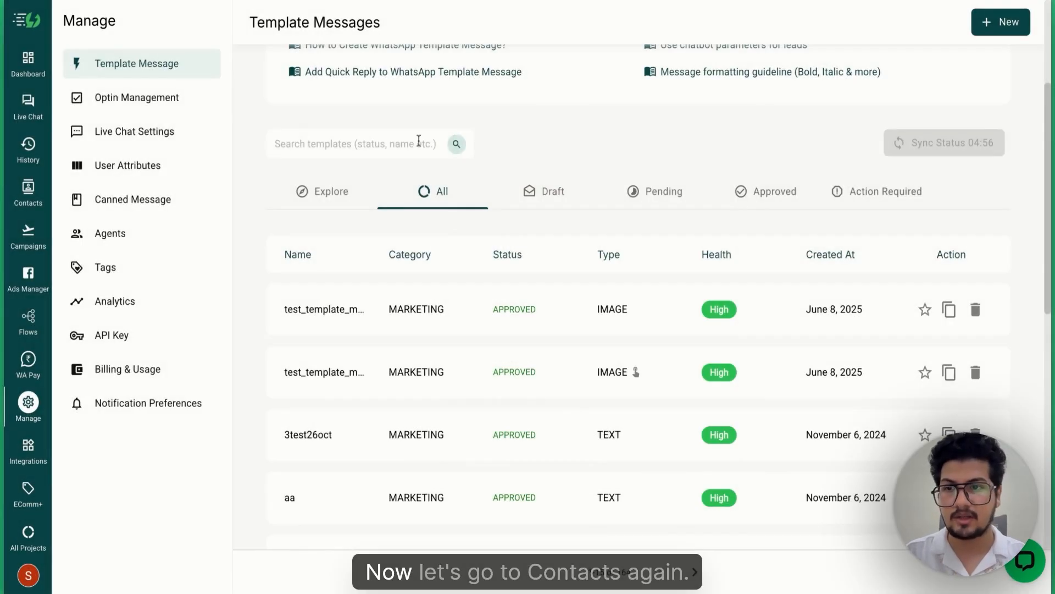
left_click(29, 191)
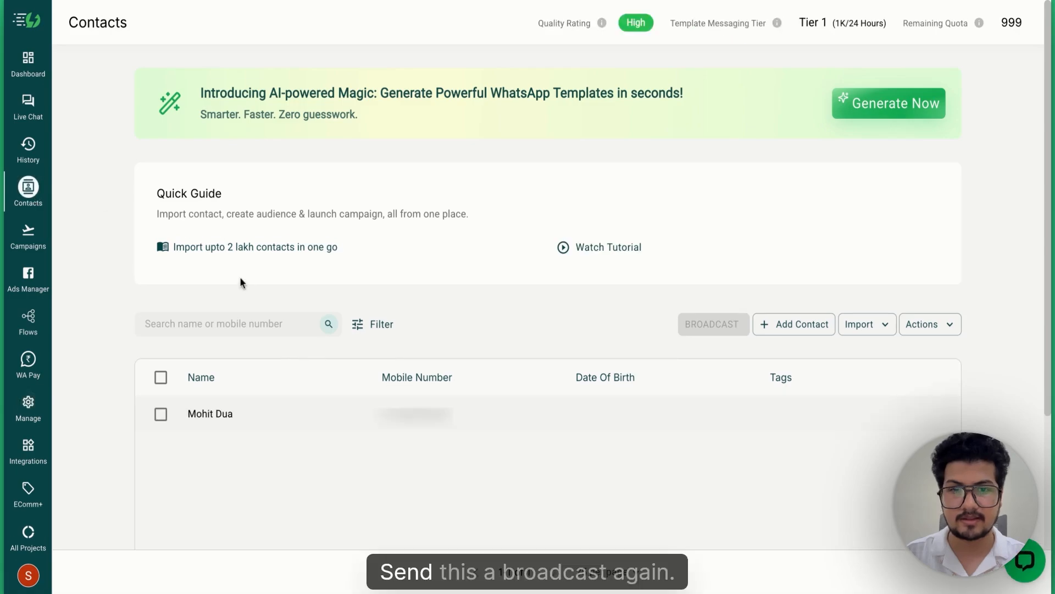
left_click(162, 417)
left_click(714, 324)
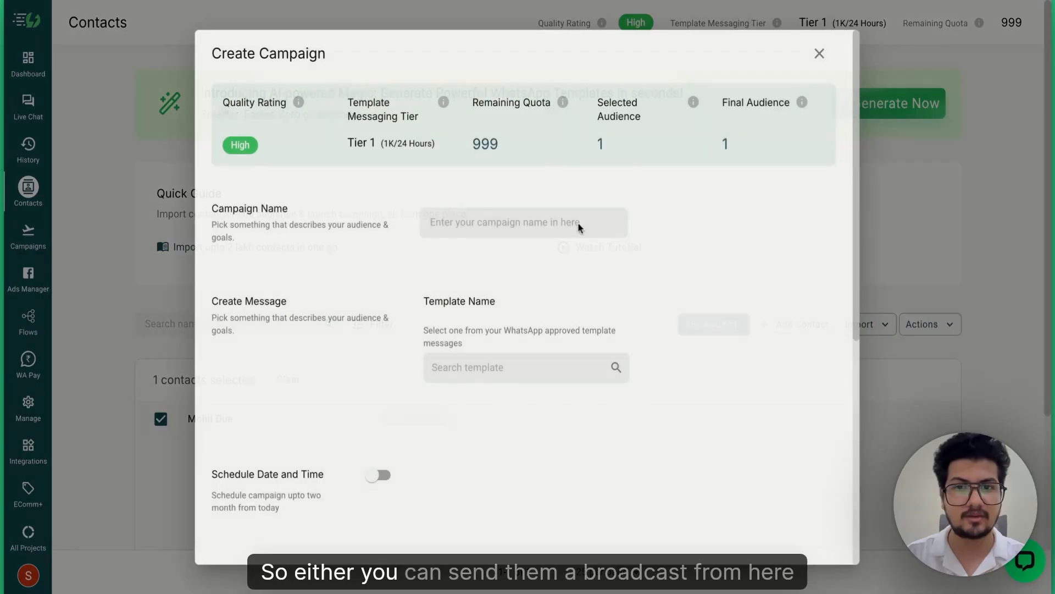
left_click(819, 54)
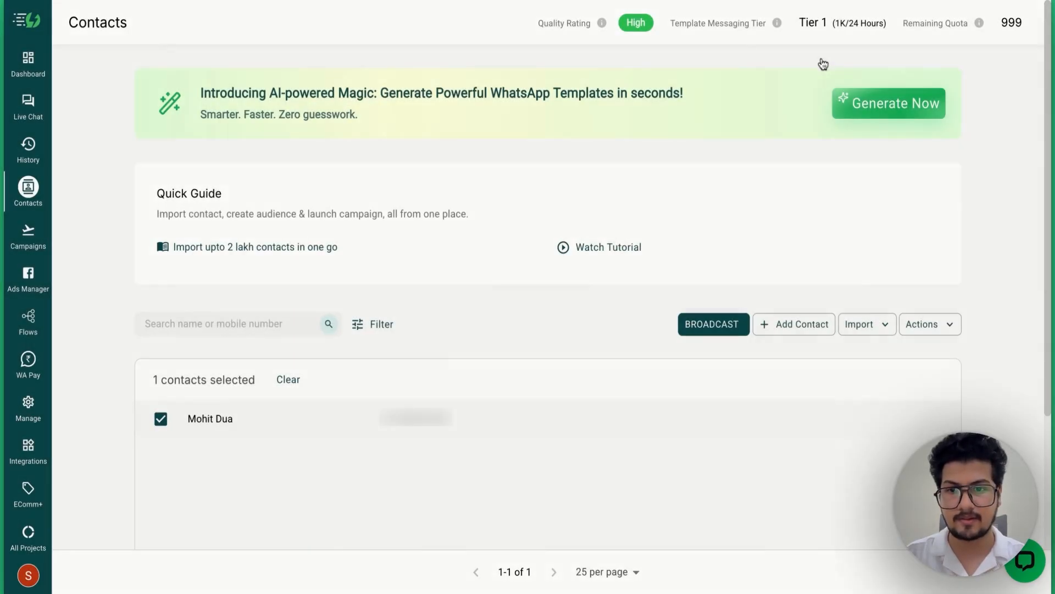
left_click(288, 381)
Open the contact's active live chat and intervene in the conversation
left_click(27, 109)
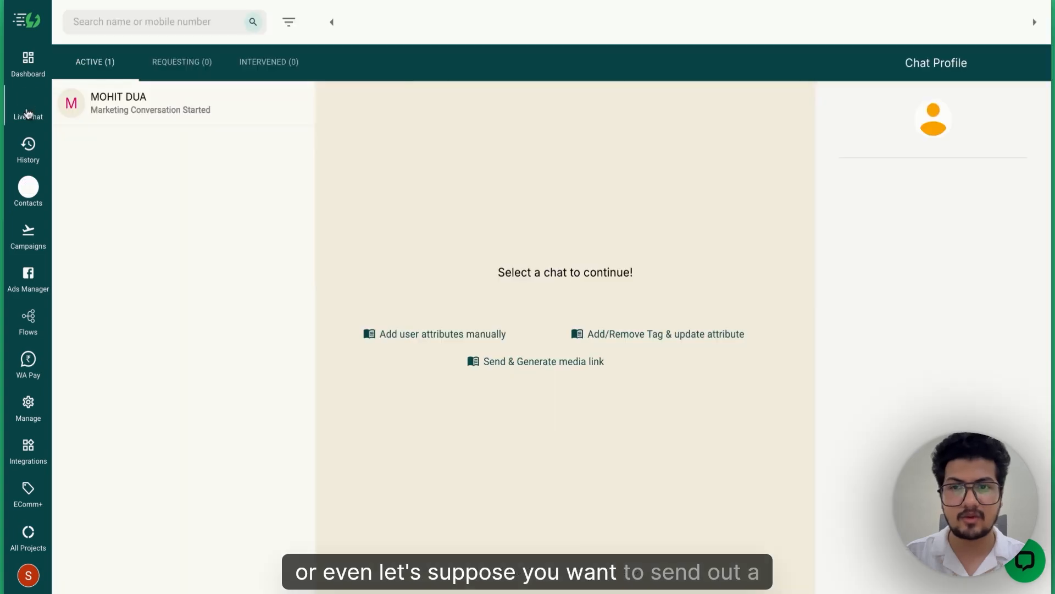
left_click(159, 108)
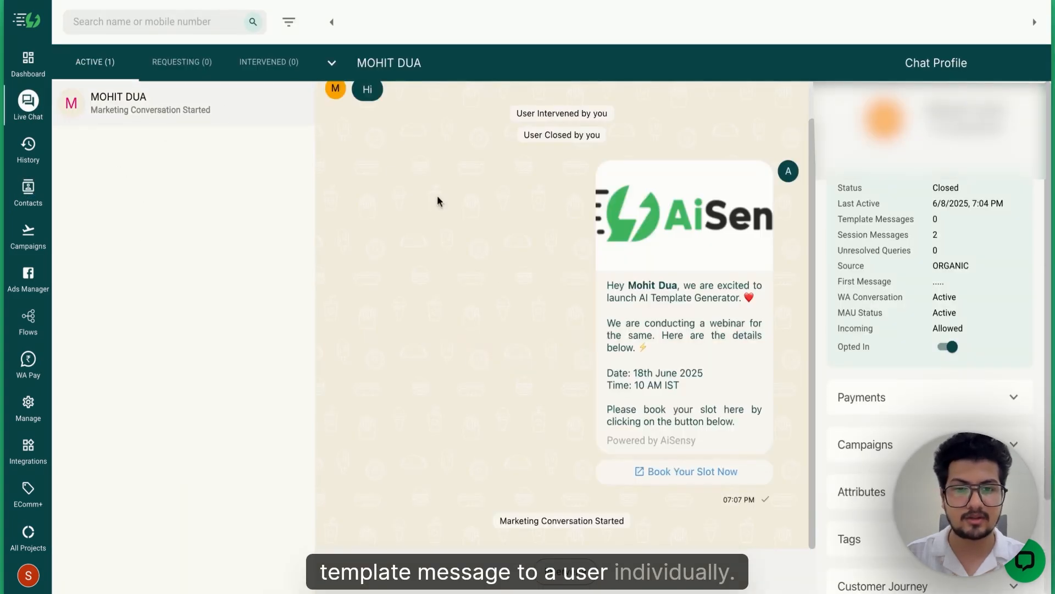
left_click(551, 574)
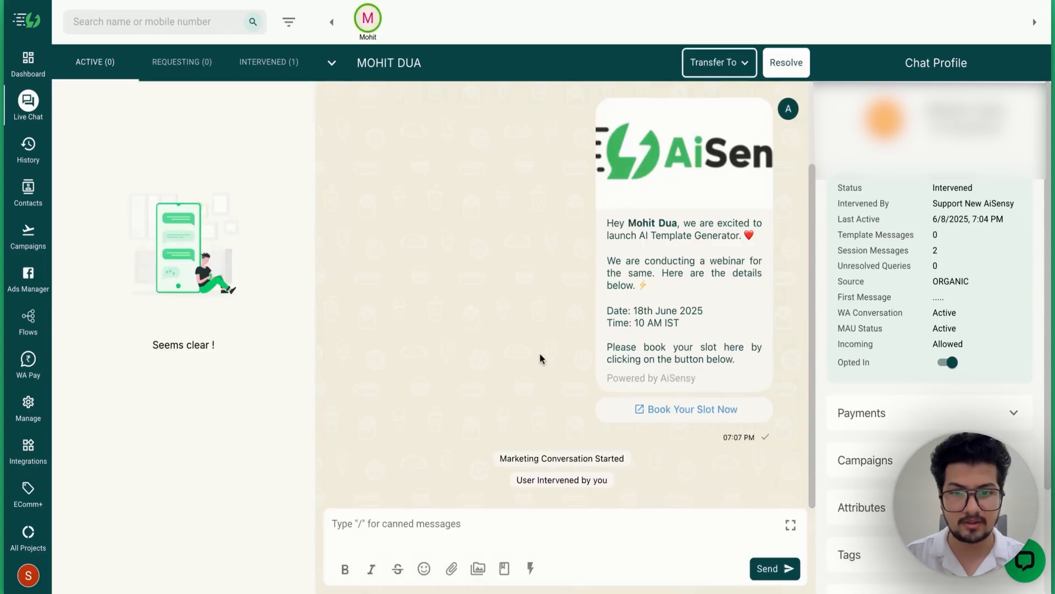
Search the chat's template messages for test, pick test_template_marketing_qr and review its preview
left_click(530, 569)
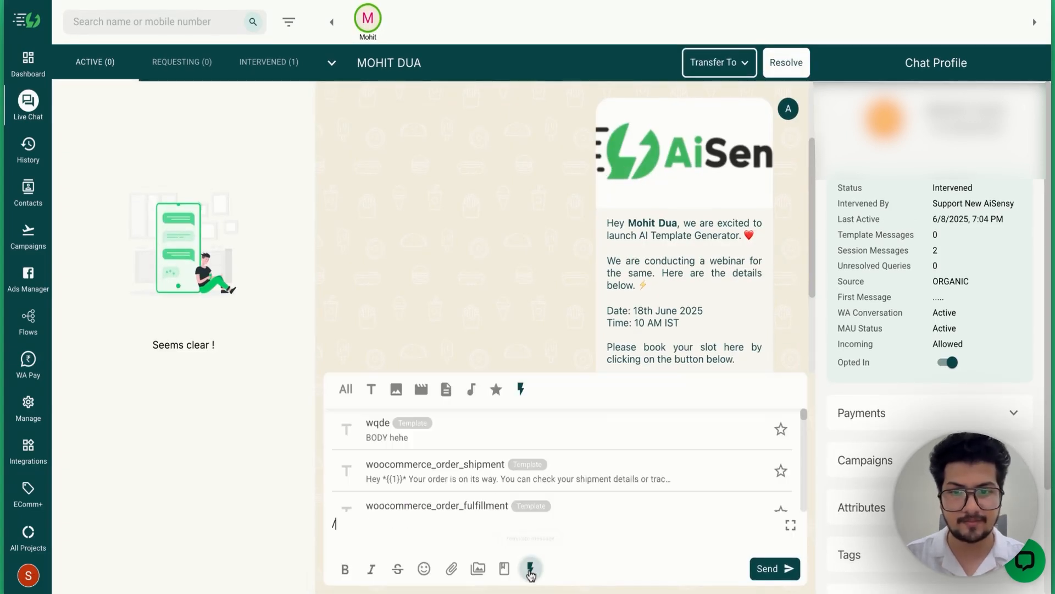
type("test")
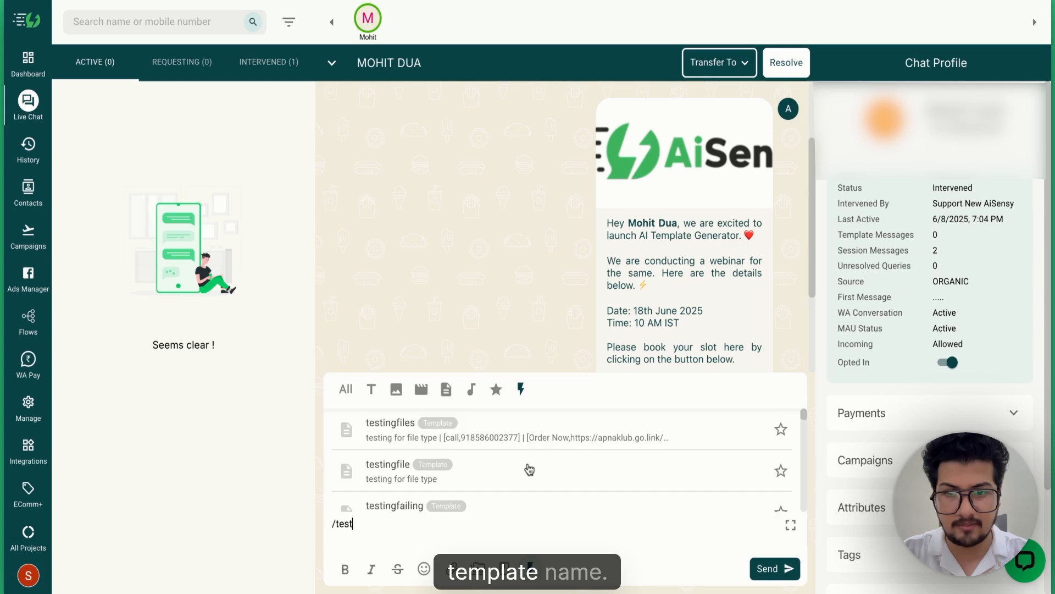
scroll(530, 469, "down", 4)
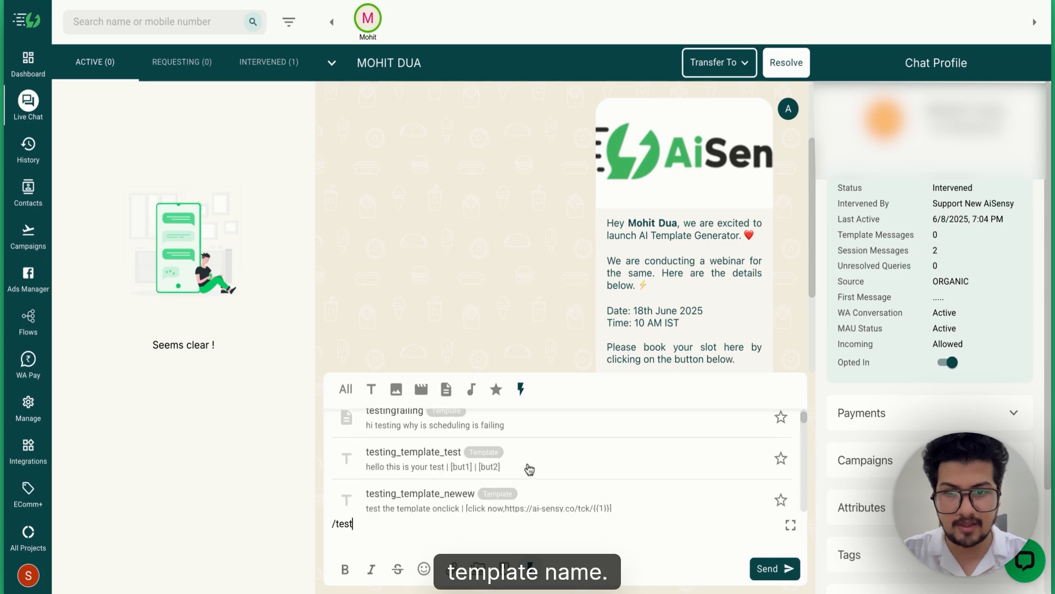
scroll(529, 469, "up", 3)
scroll(560, 462, "down", 6)
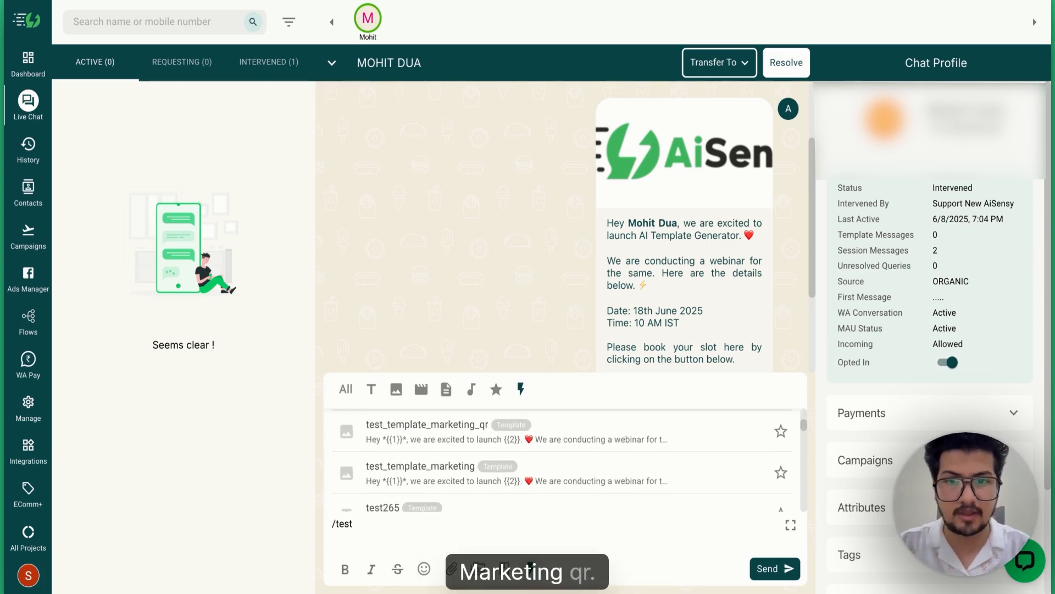
left_click(465, 438)
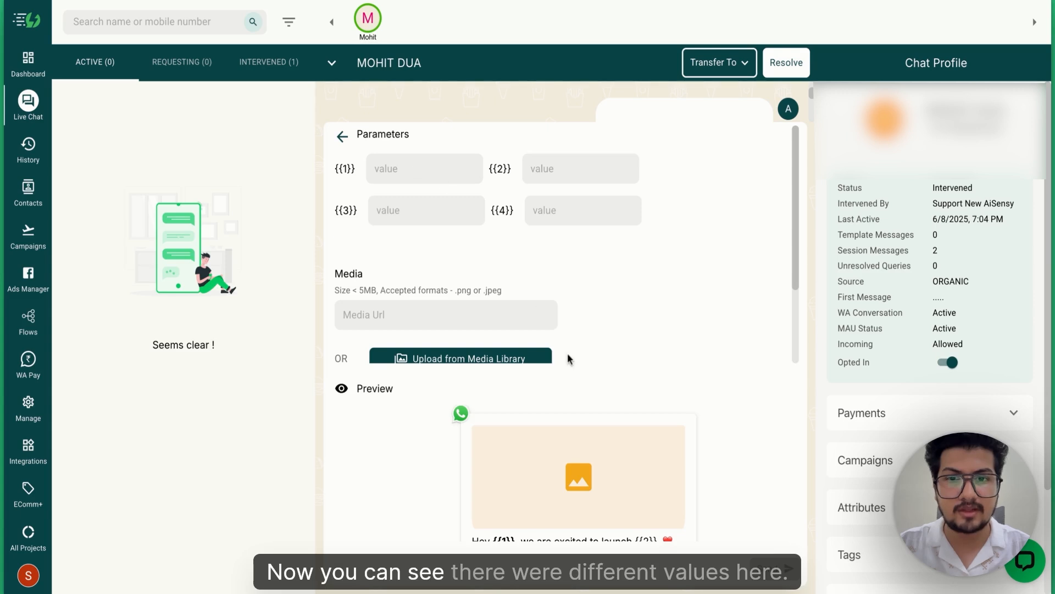
scroll(609, 494, "down", 3)
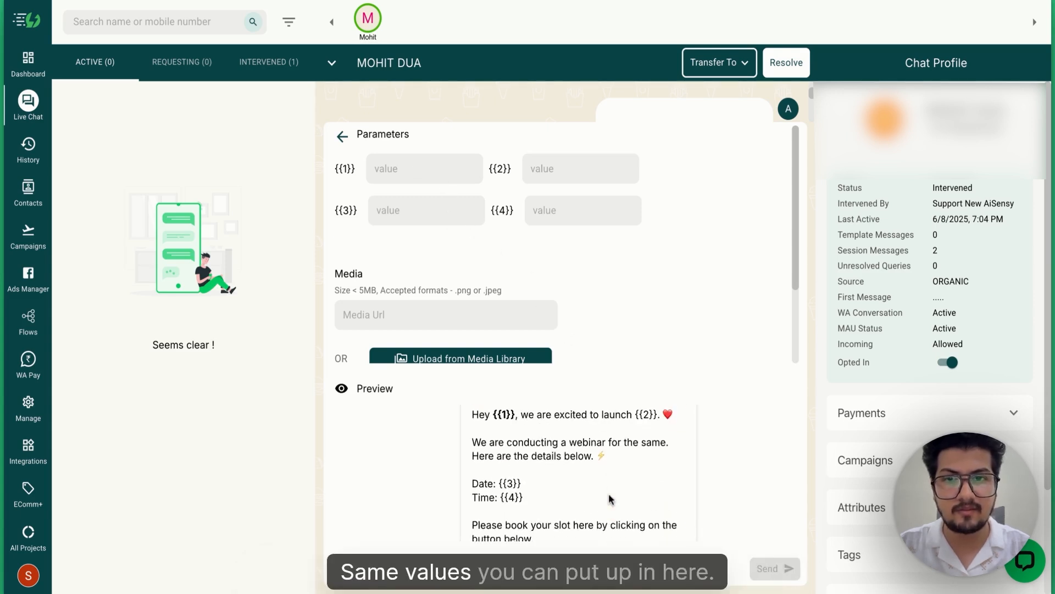
scroll(608, 489, "up", 1)
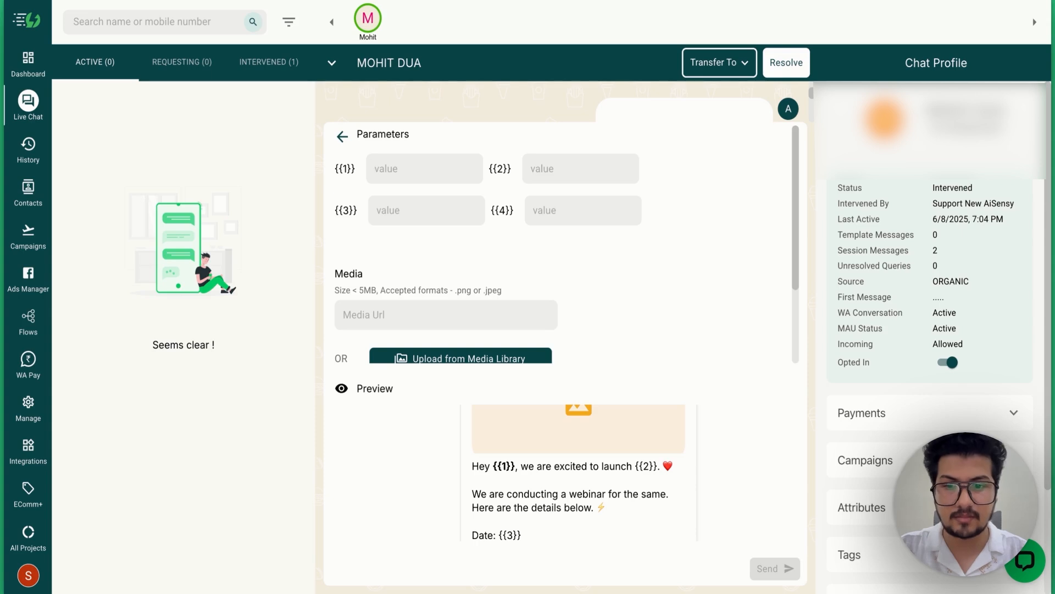
type("$Na")
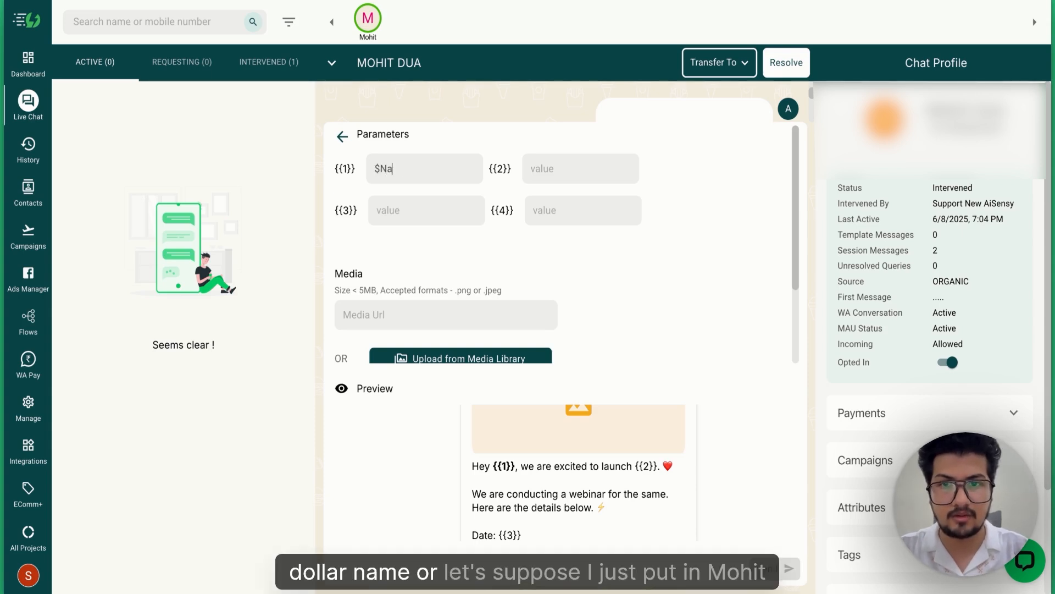
type("me")
key("ctrl+a")
key("BackSpace")
Fill template parameters 1 to 4 with the recipient's first name, AI Template Generator, 18th June 2025 and 10 AM IST
type("Mohit")
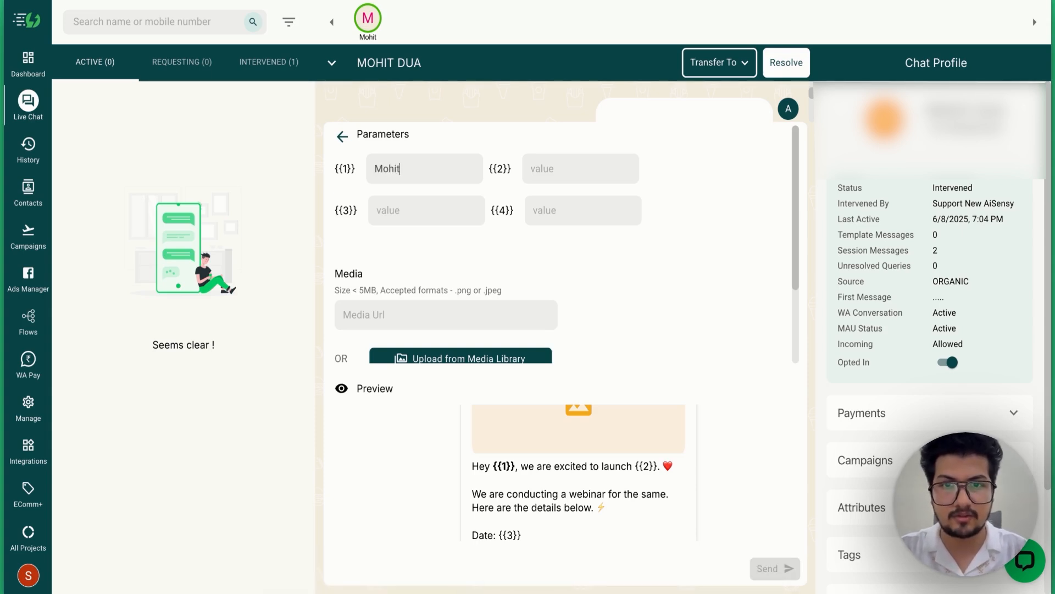
left_click(593, 173)
type("A")
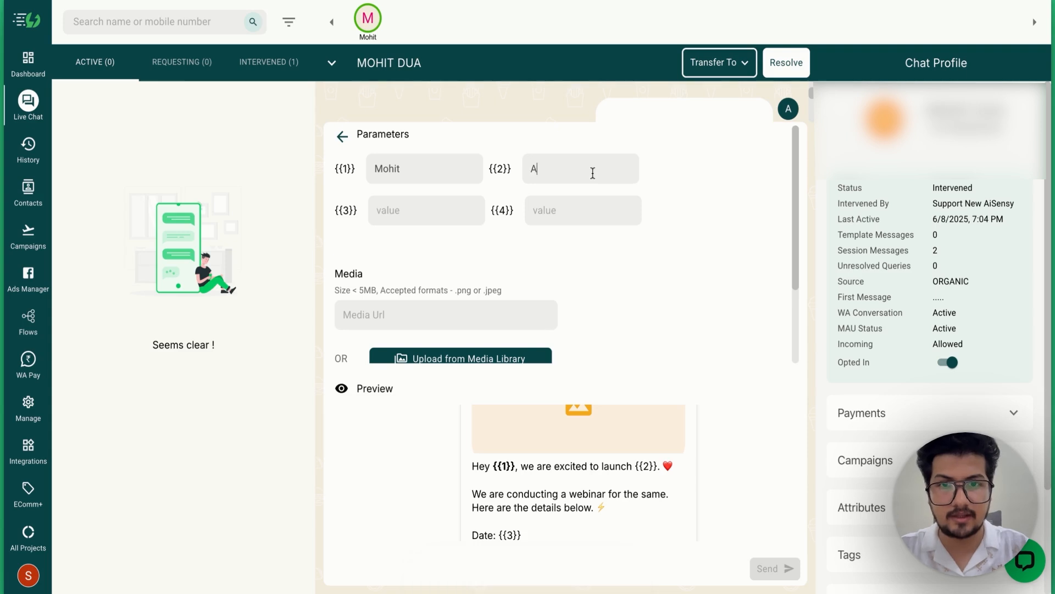
type("I Template Generator")
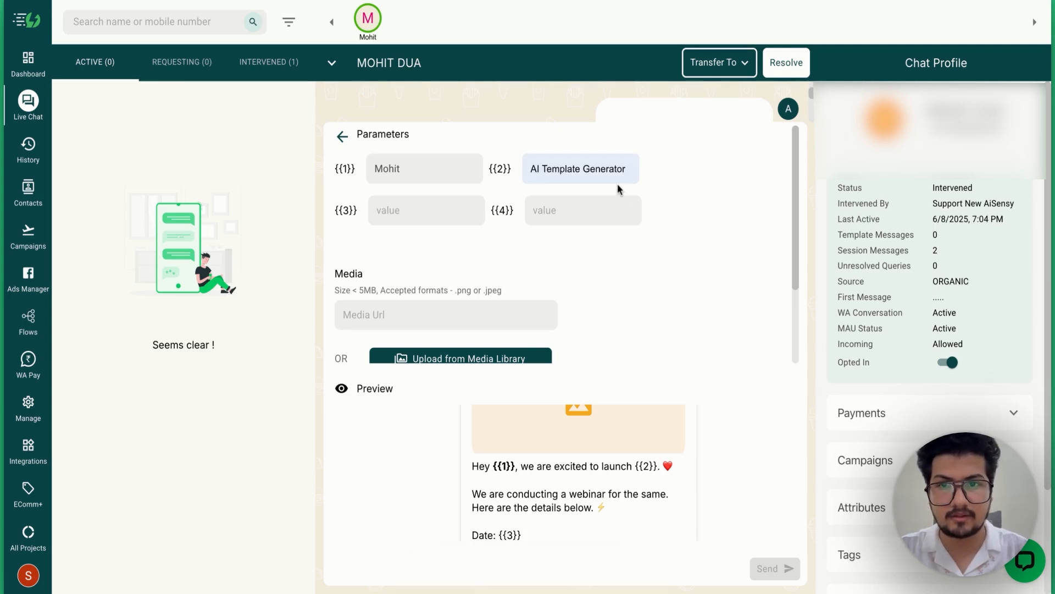
left_click(383, 219)
type("18t")
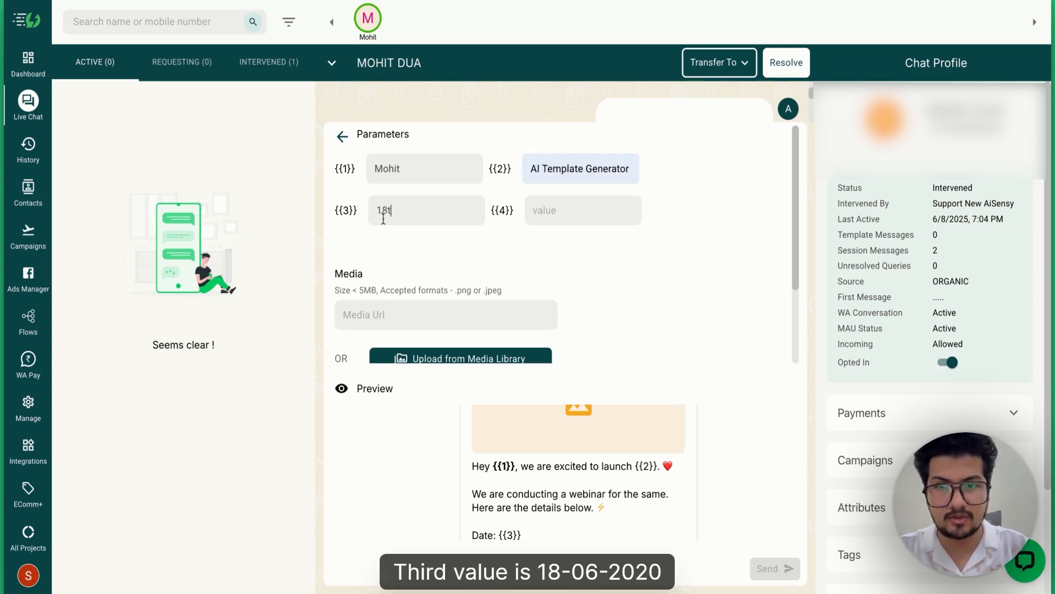
type("h June 2")
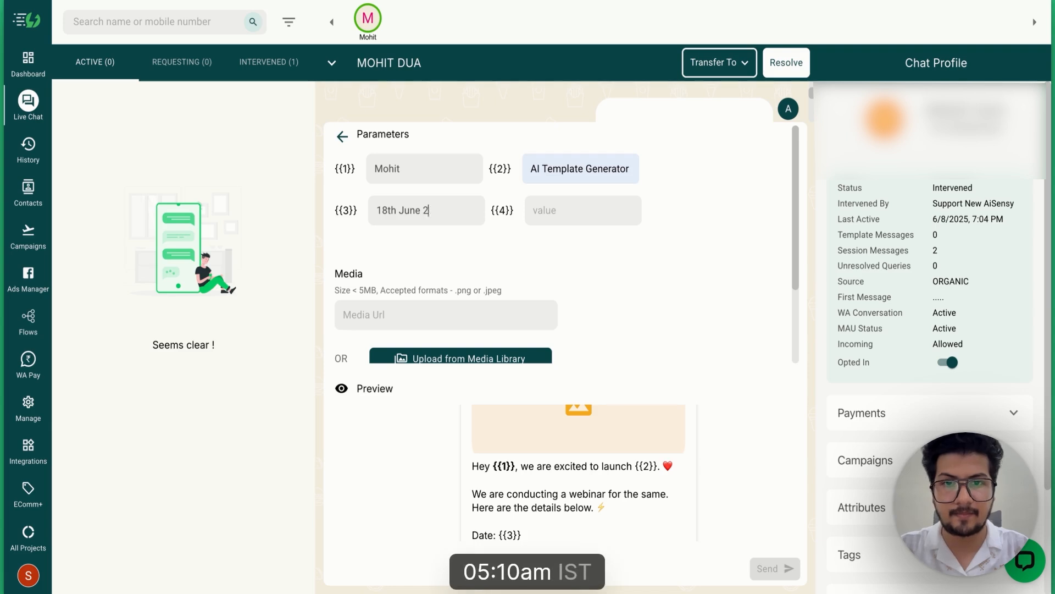
type("10 AM IST")
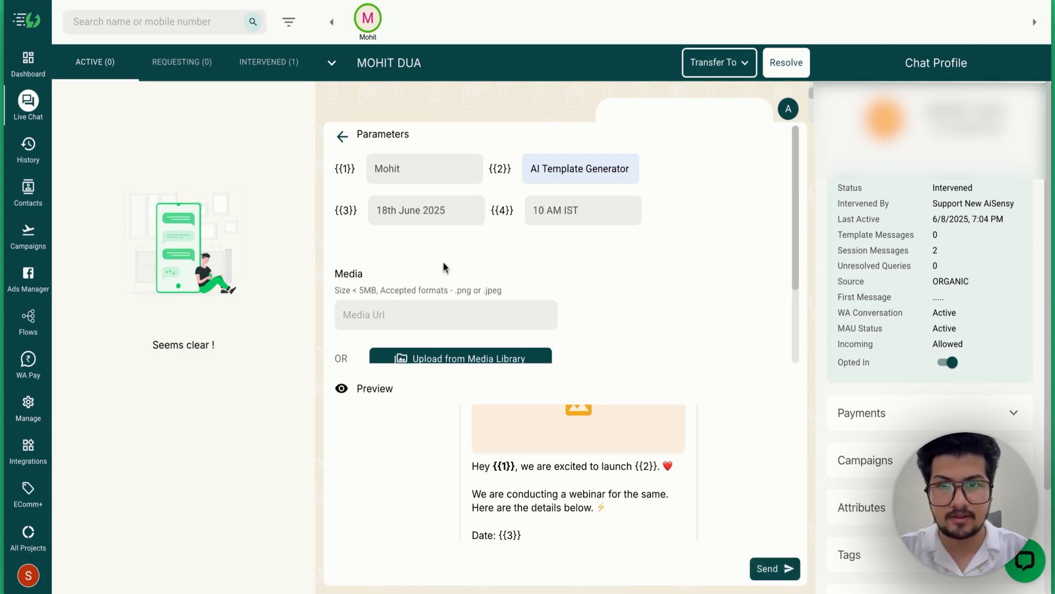
Set the template's media to the image aisensy logo (x) (1).png from the media library
scroll(443, 264, "down", 3)
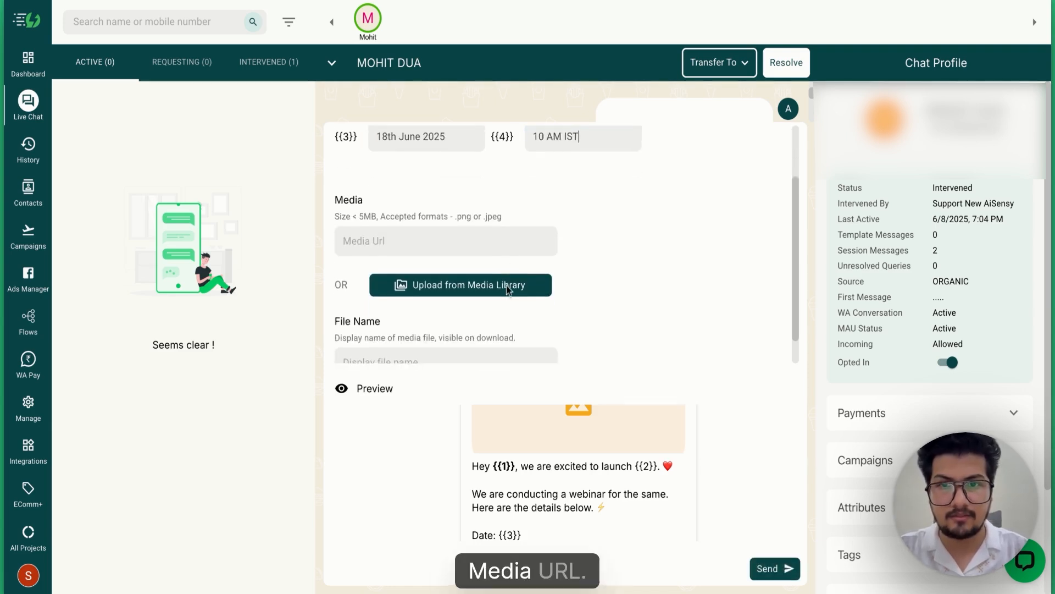
left_click(461, 252)
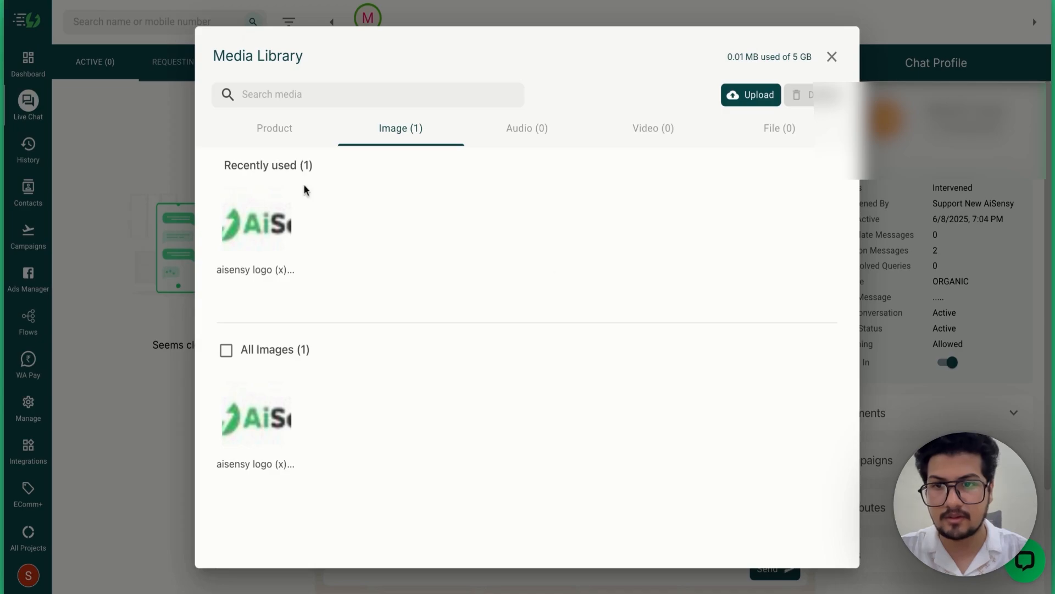
left_click(257, 217)
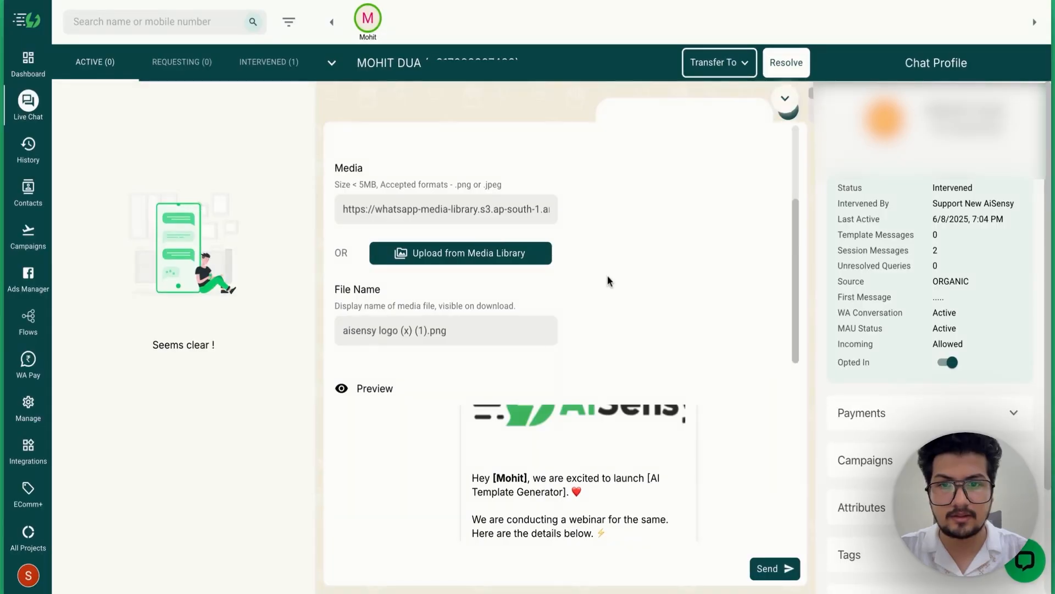
Check the message preview, send the template to the contact, and answer Interested from the recipient's WhatsApp
scroll(494, 420, "down", 5)
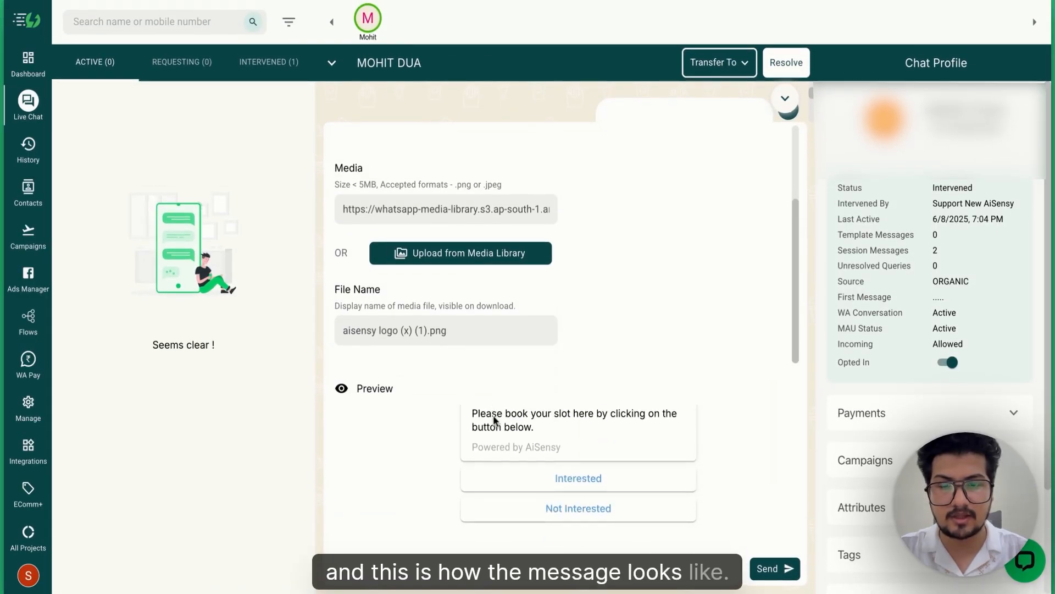
scroll(493, 418, "up", 5)
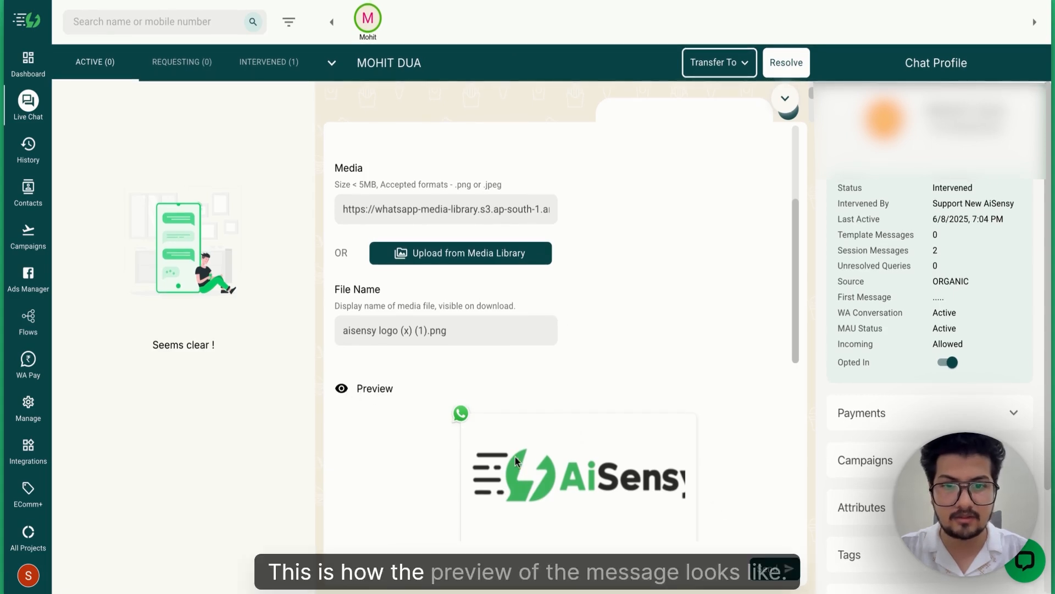
scroll(515, 460, "down", 5)
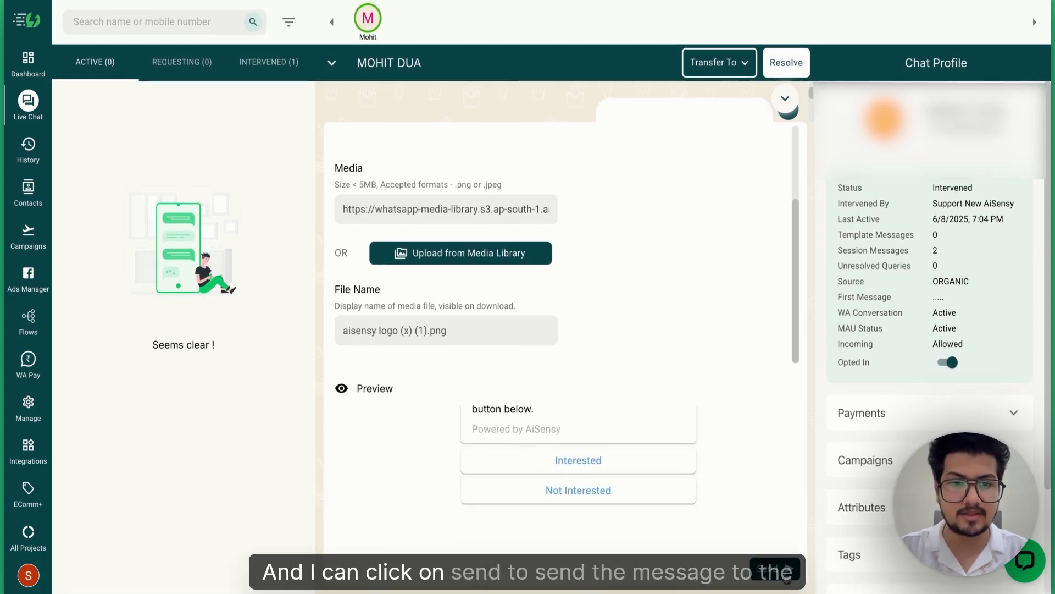
left_click(780, 571)
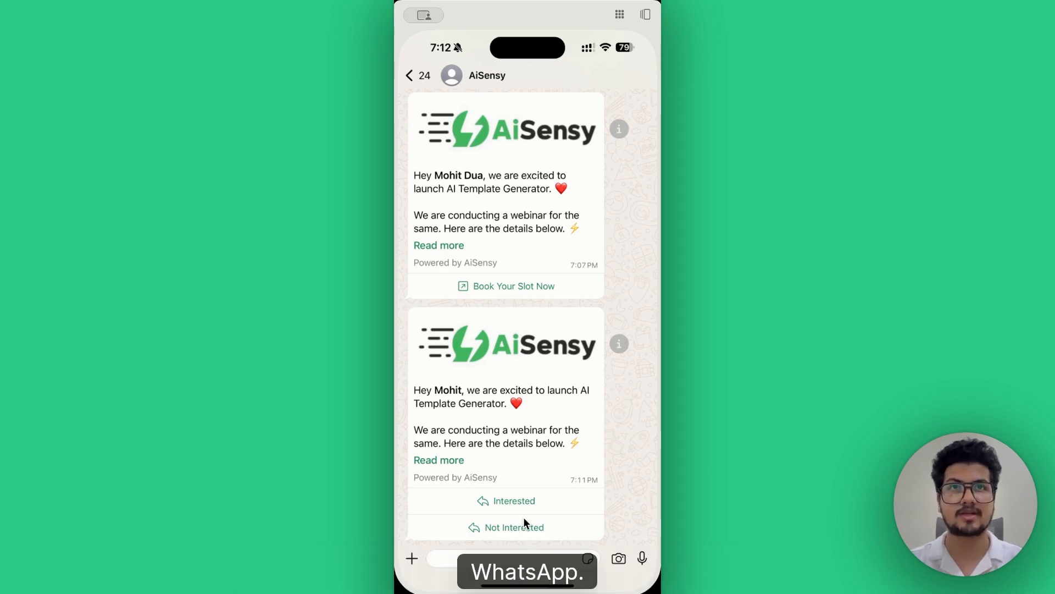
left_click(507, 500)
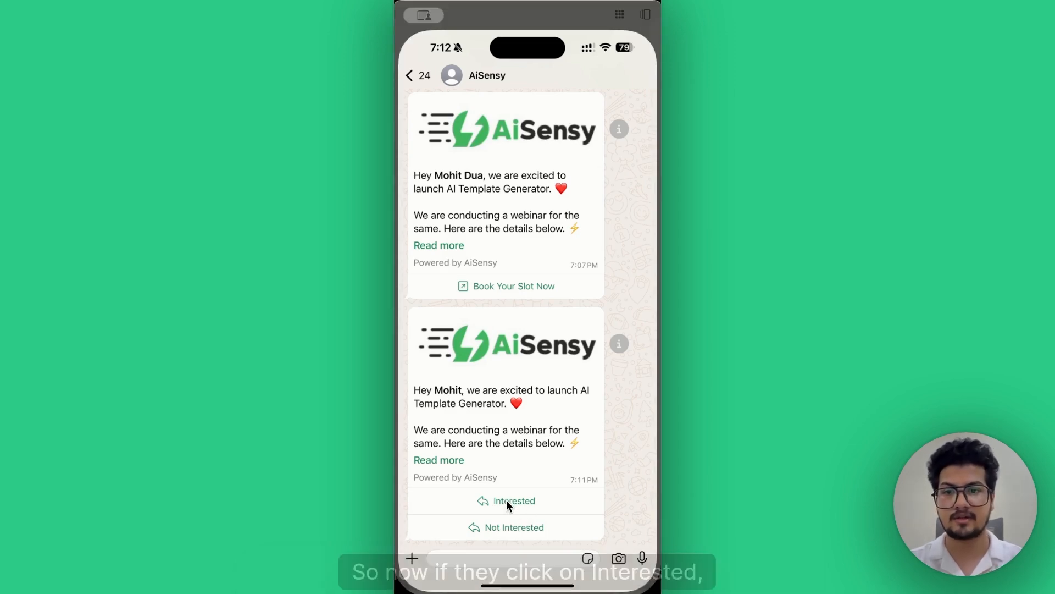
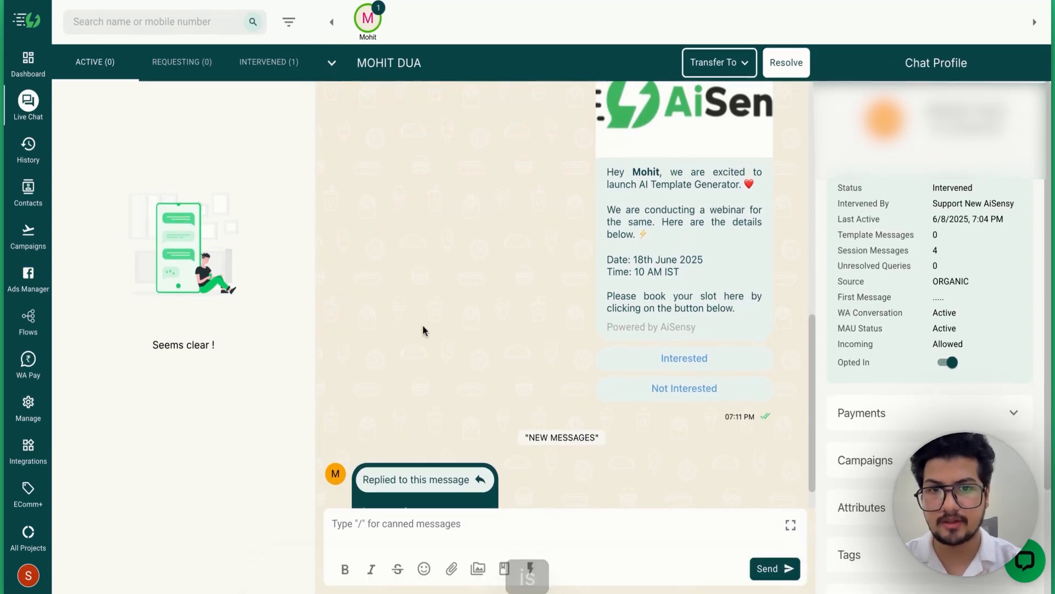
Copy the approved quick reply marketing template into a new template message
left_click(39, 410)
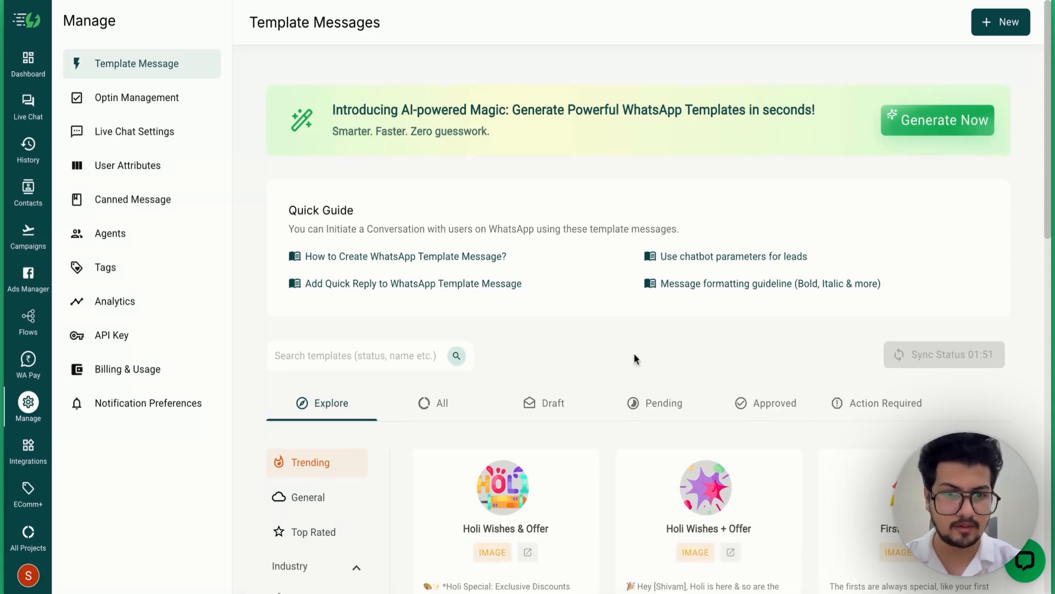
scroll(634, 355, "down", 3)
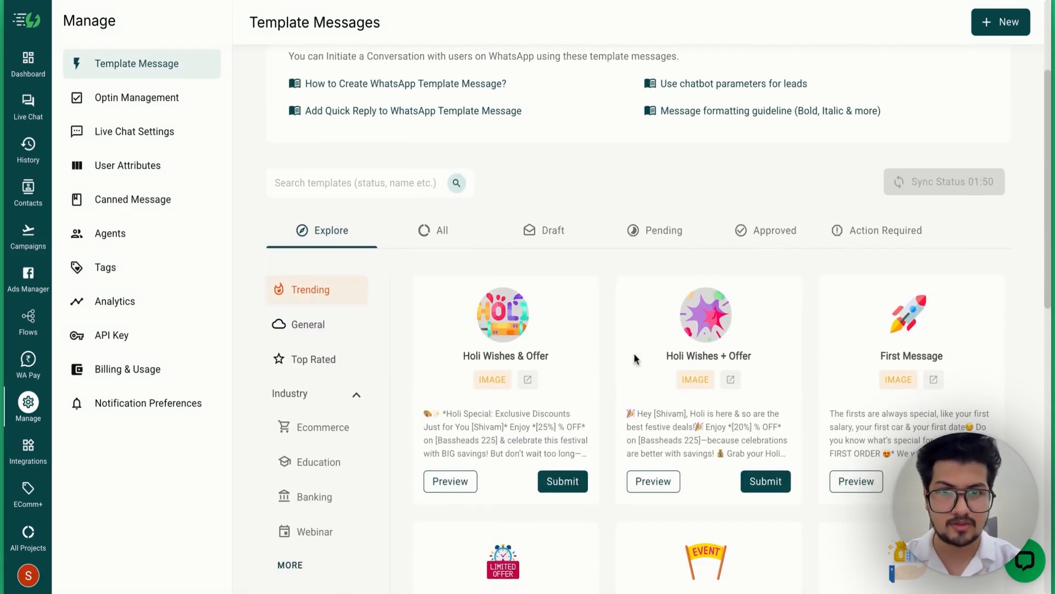
left_click(770, 230)
left_click(949, 348)
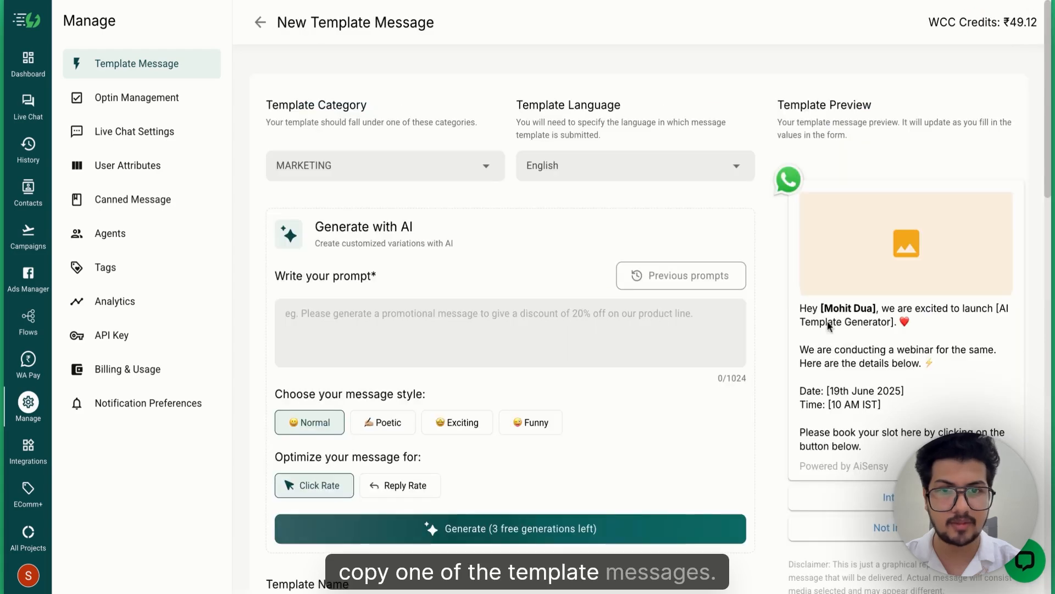
Name the copied template test_template_marketing_both
scroll(686, 295, "down", 10)
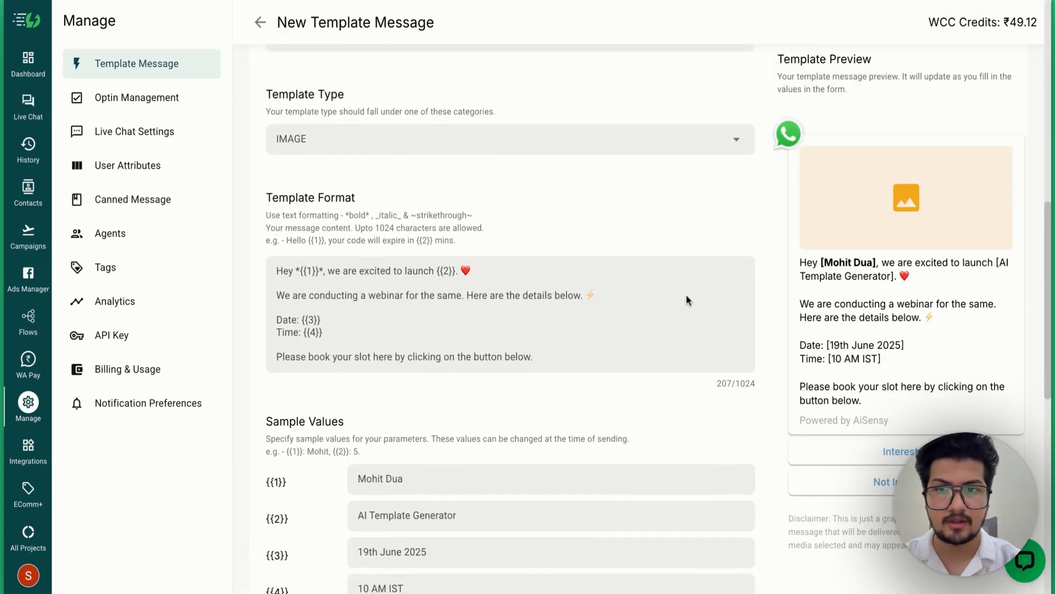
scroll(686, 295, "up", 4)
left_click(454, 250)
key("BackSpace")
key("BackSpace")
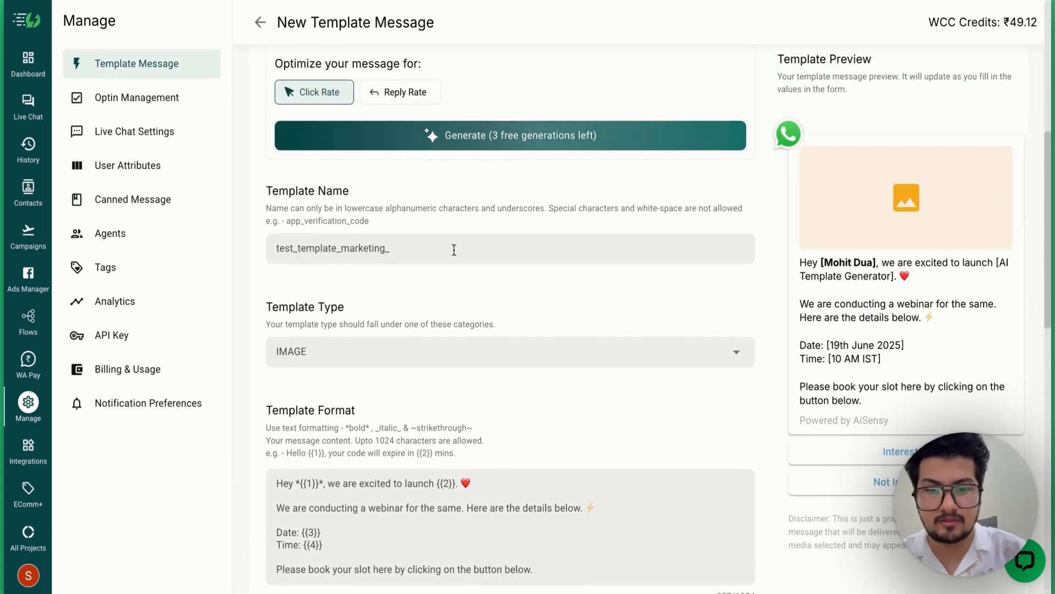
type("both")
Set the template's interactive actions to All and add two quick replies titled Interested and Not Interested
scroll(448, 363, "down", 10)
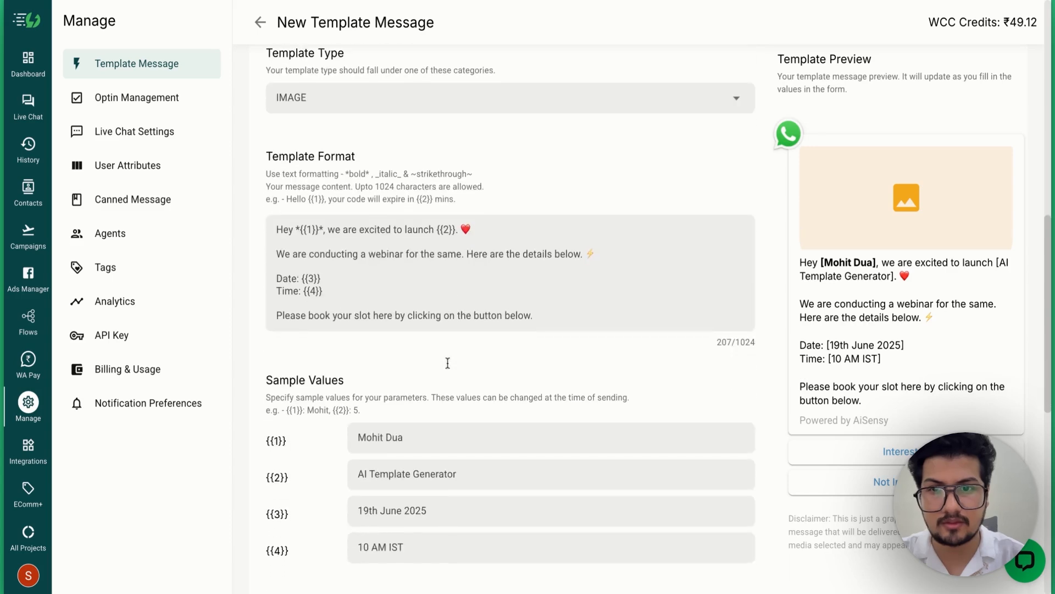
scroll(448, 362, "down", 4)
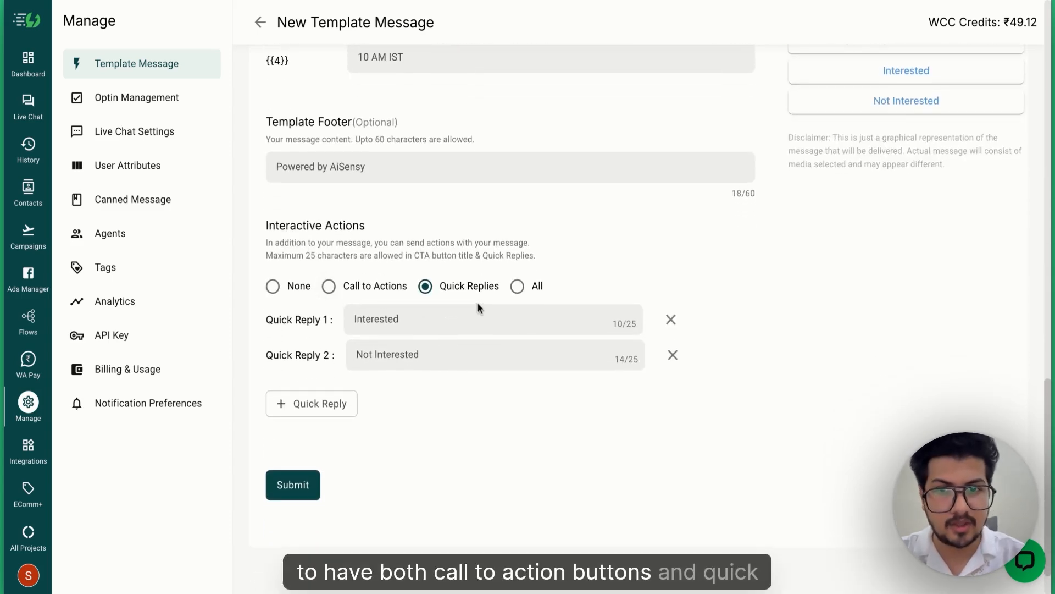
left_click(517, 287)
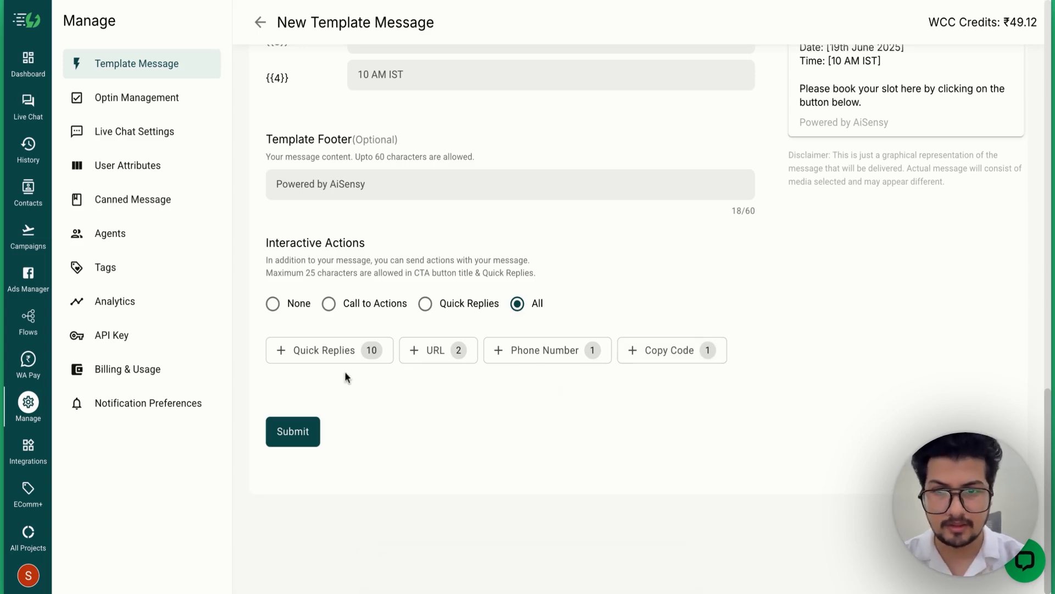
left_click(341, 357)
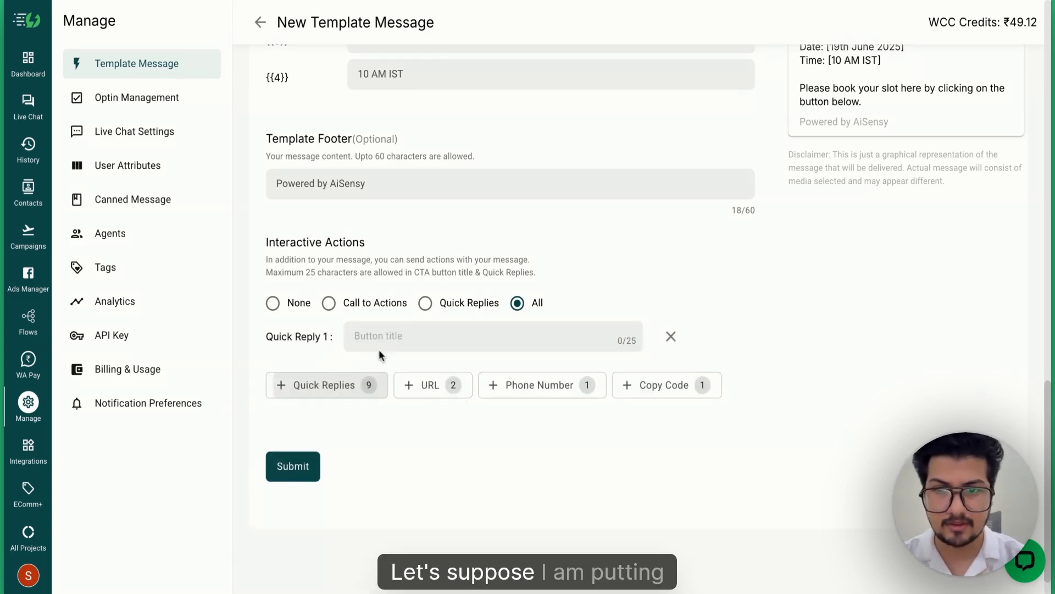
type("Interested")
left_click(444, 348)
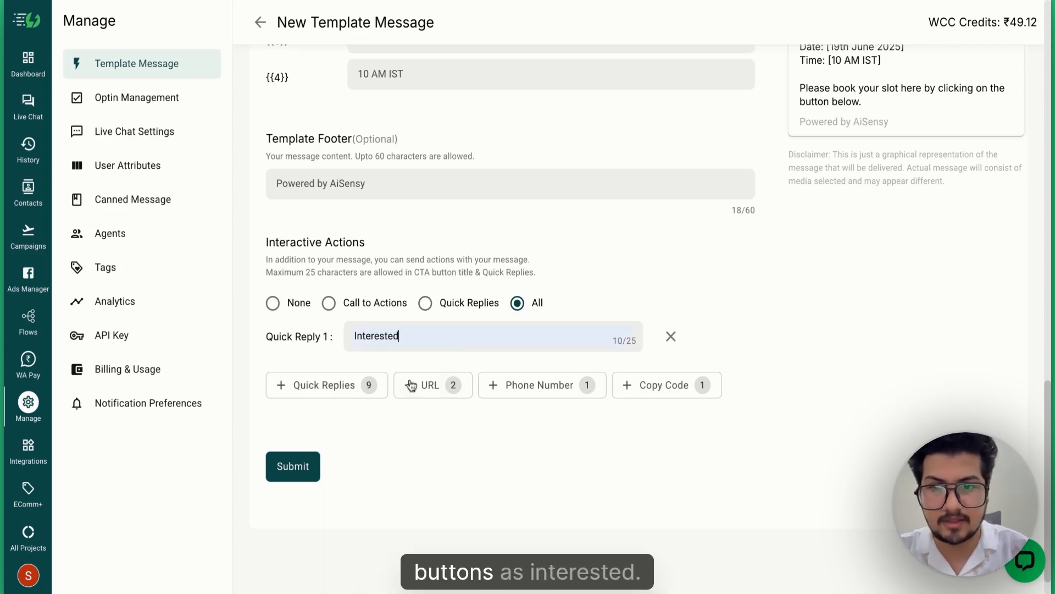
left_click(336, 390)
left_click(397, 333)
type("Not")
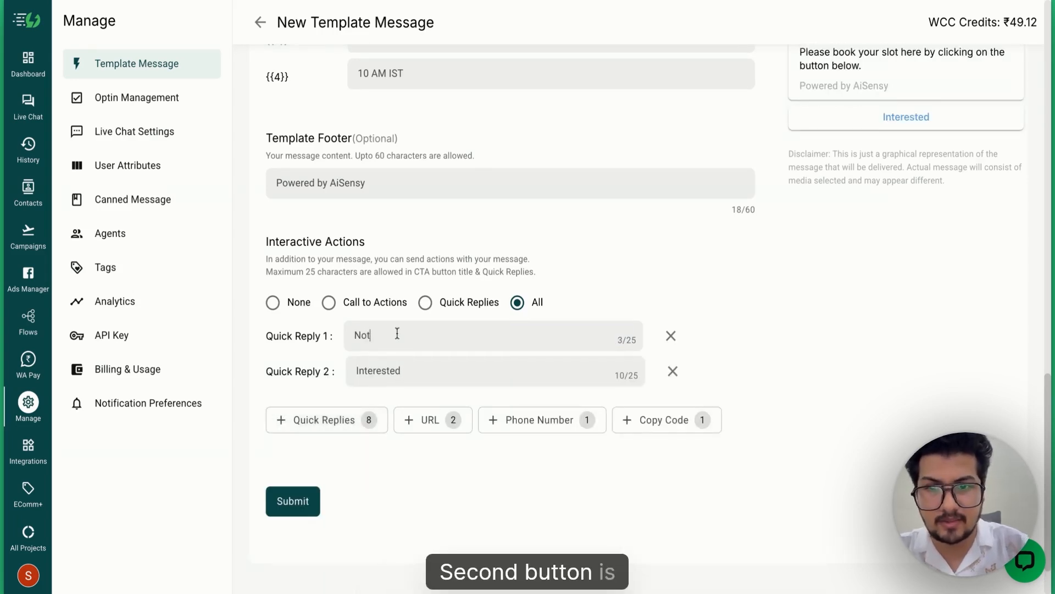
type(" Interested")
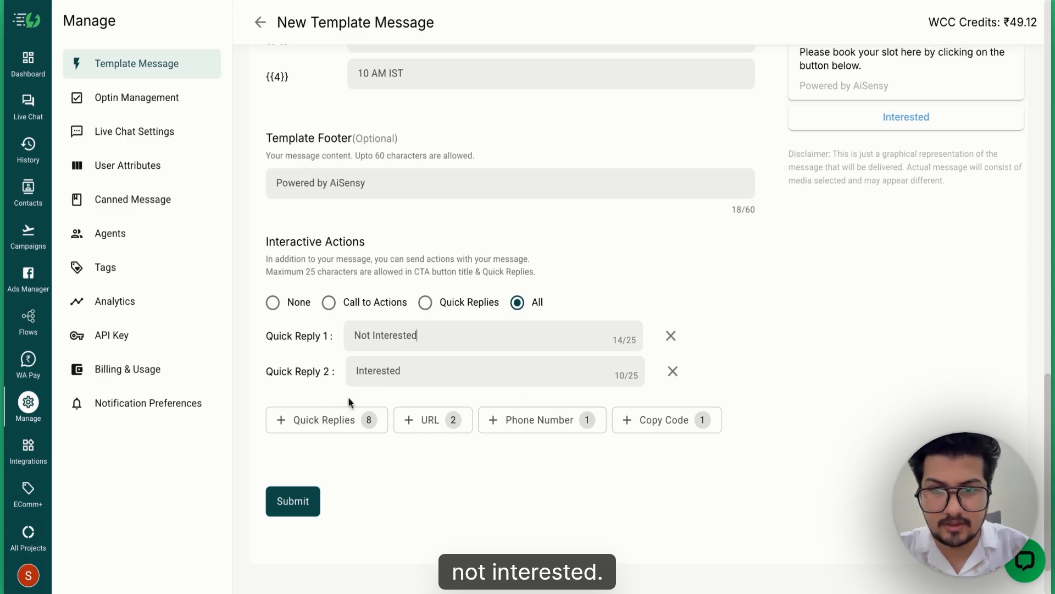
Add a third quick reply titled Want to know more
left_click(322, 421)
left_click(385, 339)
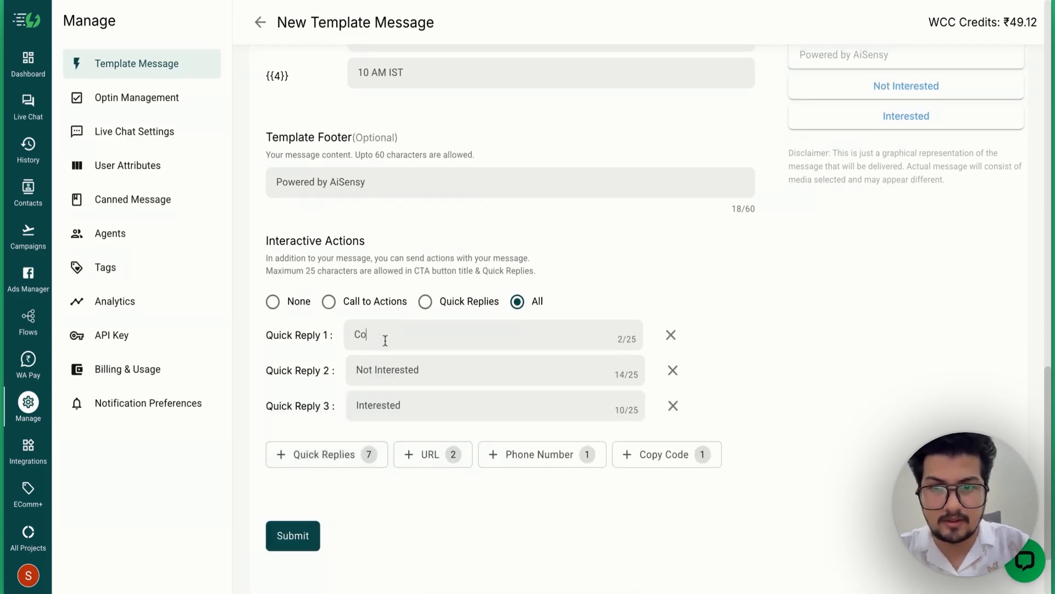
type("Want t")
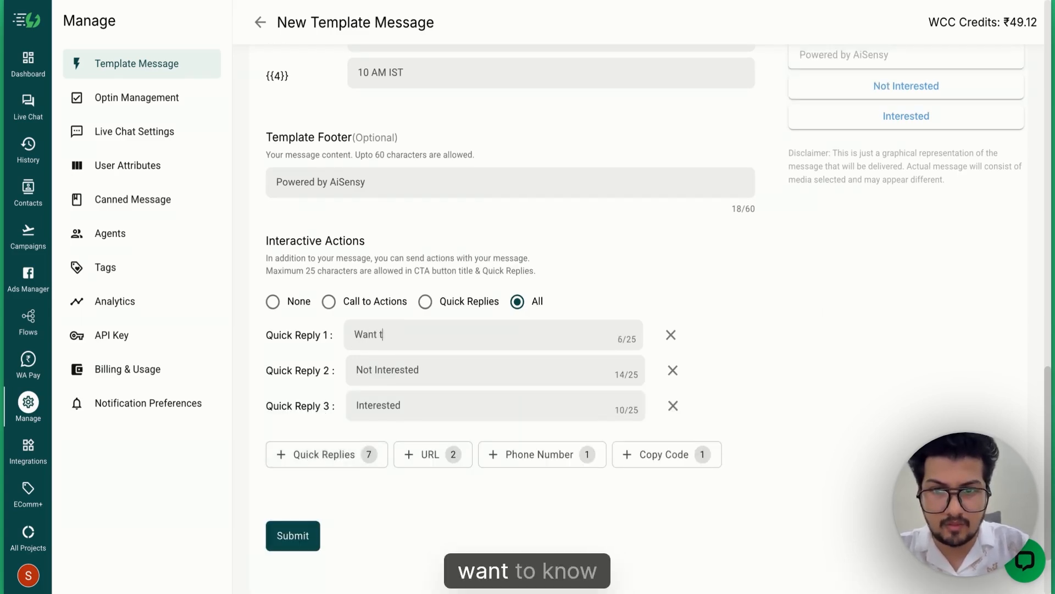
type("o know more about i")
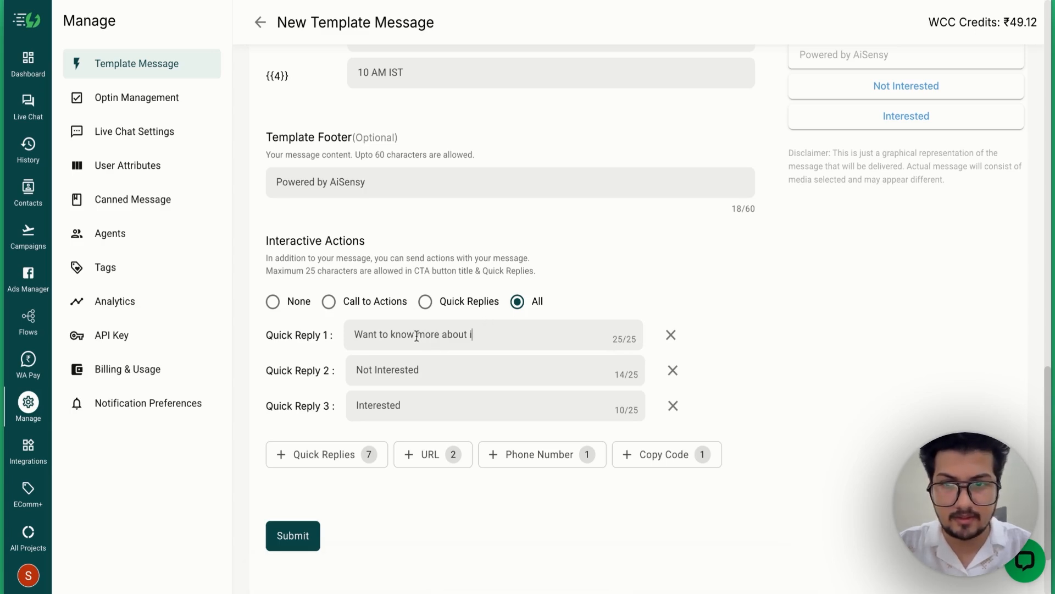
key("BackSpace")
key("BackSpace")
key("BackSpace")
key("BackSpace")
key("BackSpace")
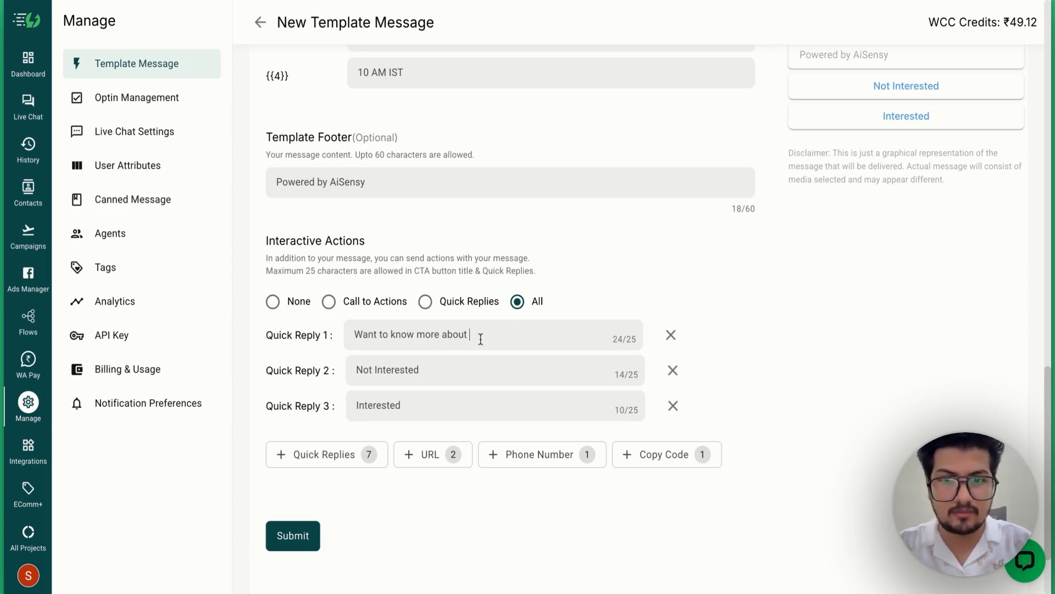
key("BackSpace")
key("BackSpace")
key("BackSpace")
key("BackSpace")
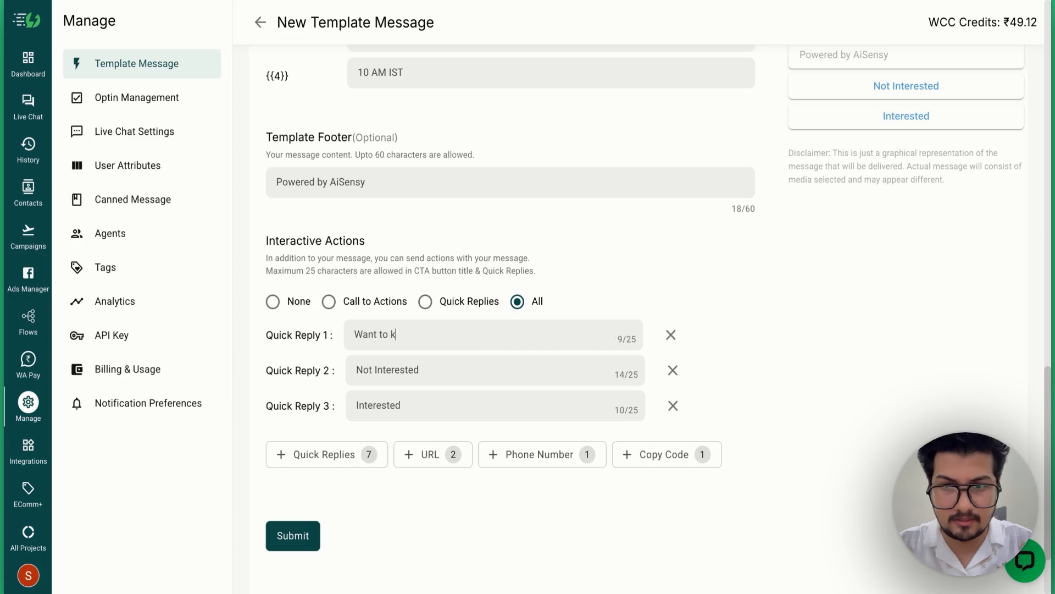
key("BackSpace")
key("BackSpace")
key("BackSpace")
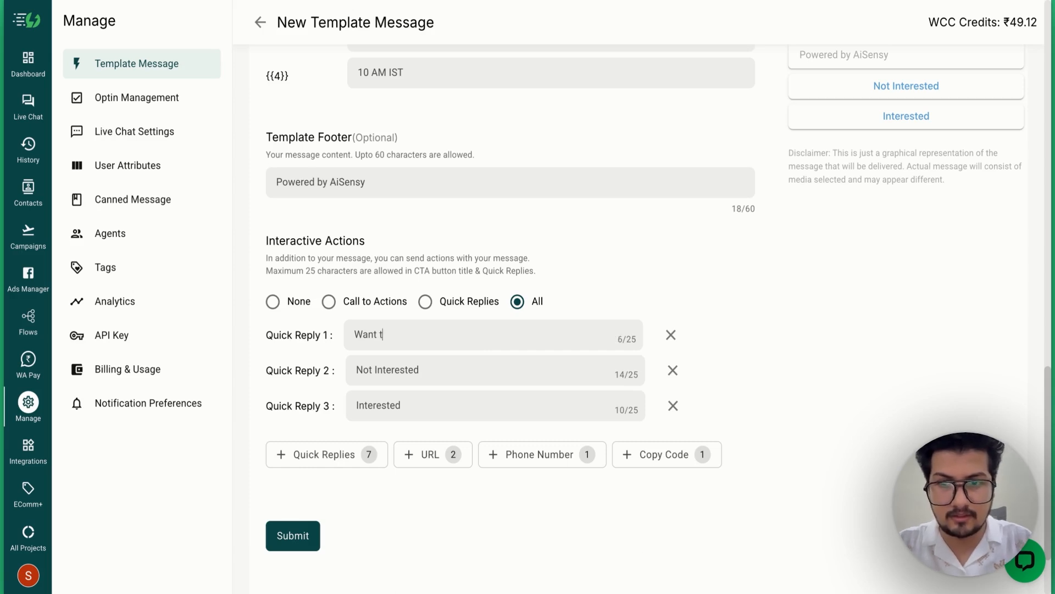
type("o know more")
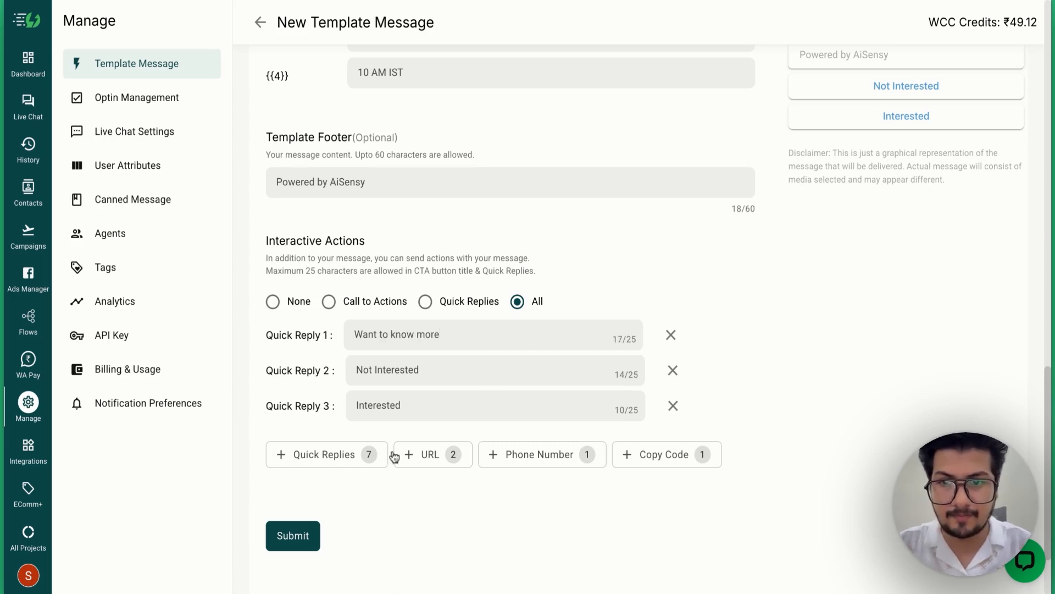
Add two more quick replies titled What is the pricing and Is it pre recorded video
left_click(352, 455)
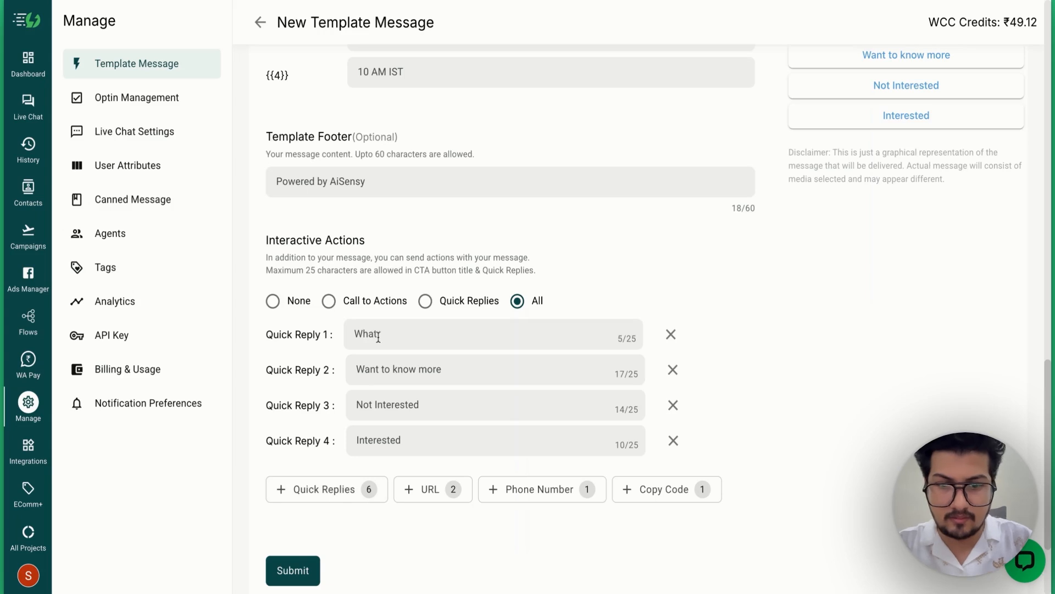
type("is the pro")
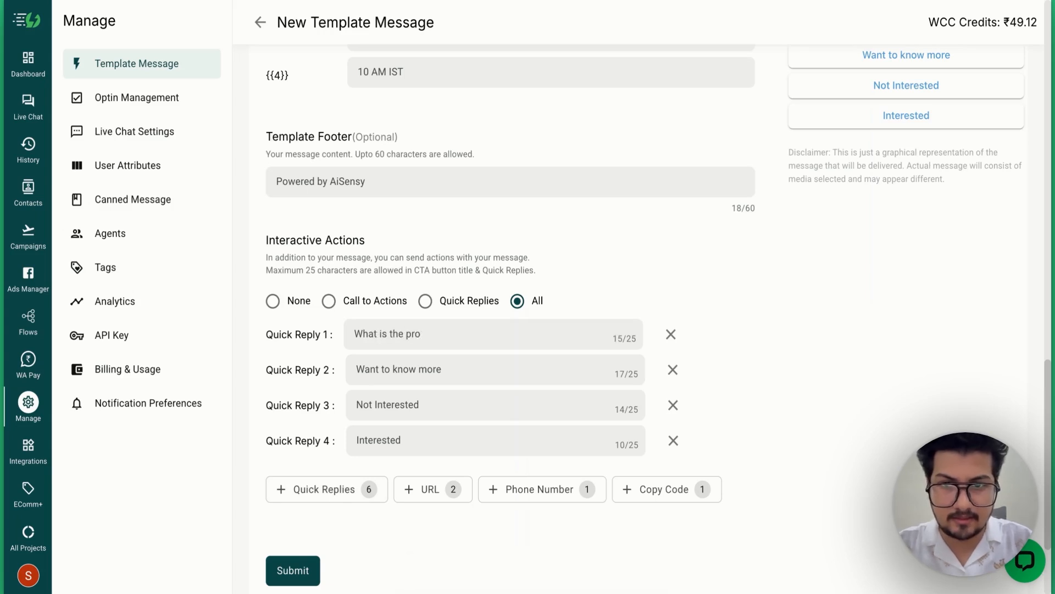
left_click(353, 487)
left_click(406, 330)
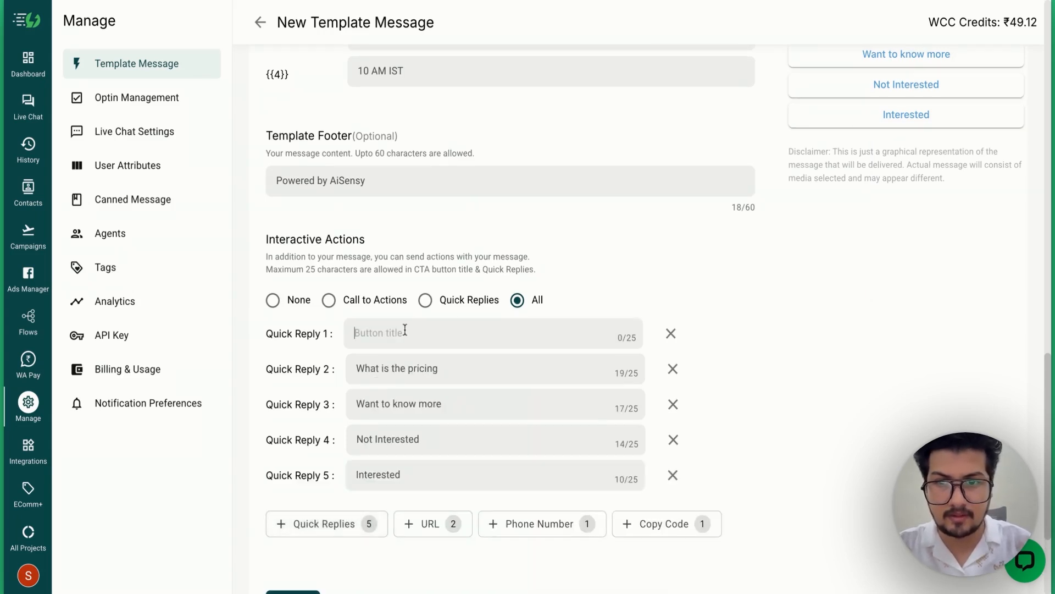
type("IS")
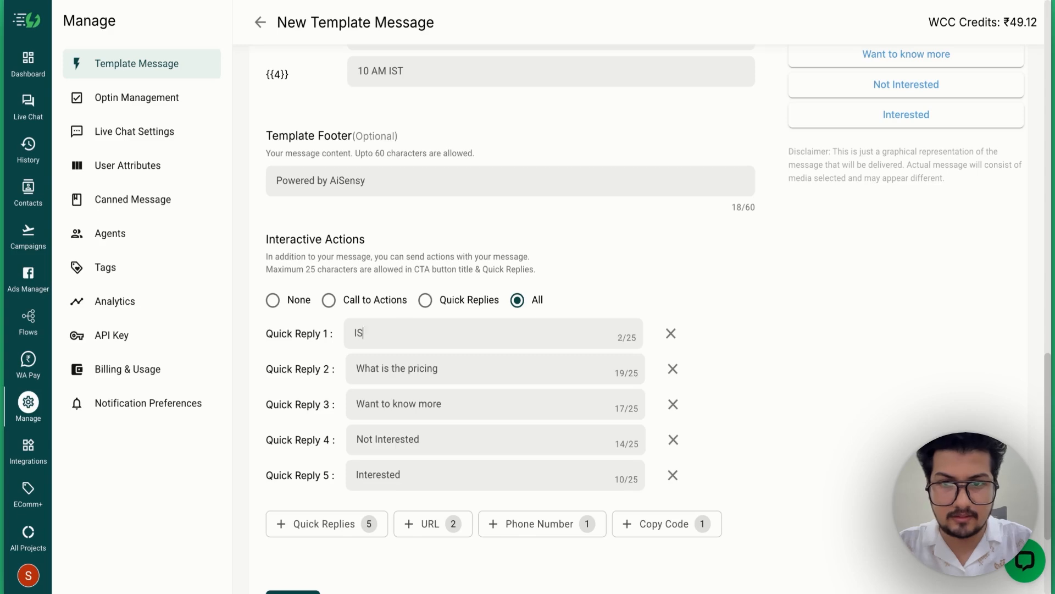
type(" it a ")
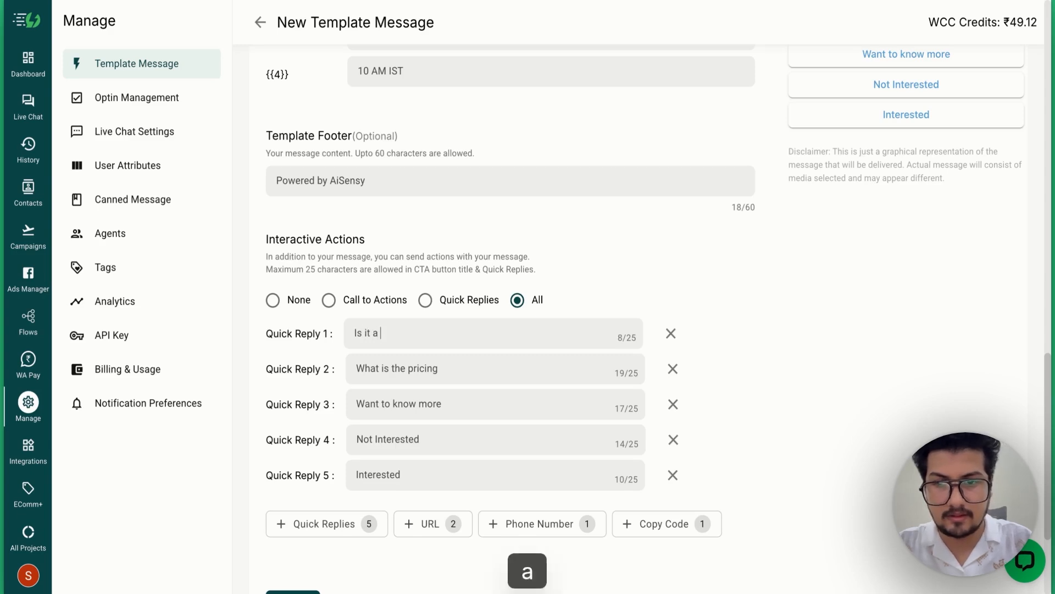
type("pre recorded")
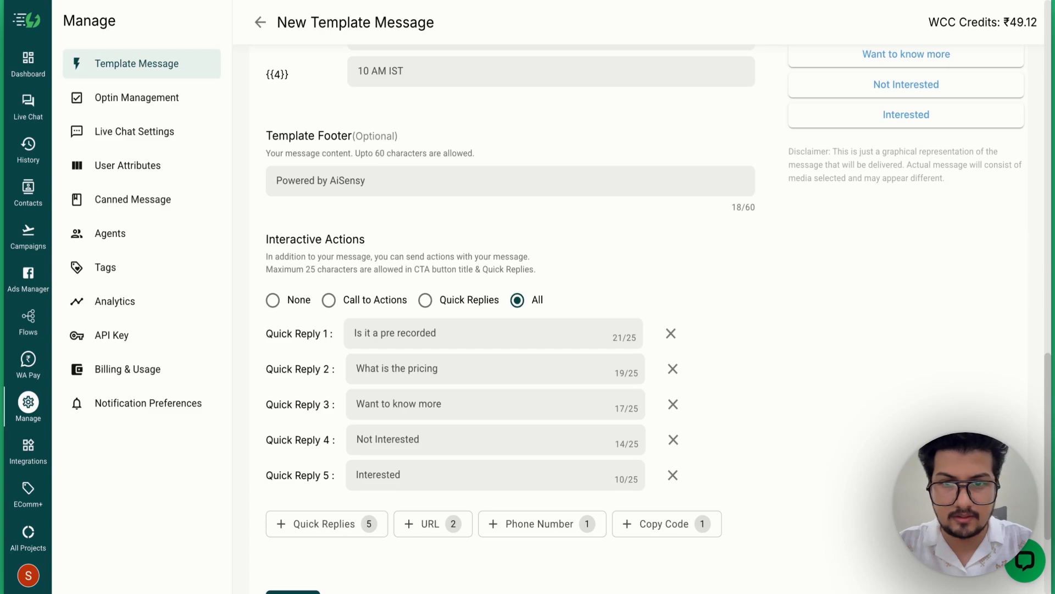
type(" video")
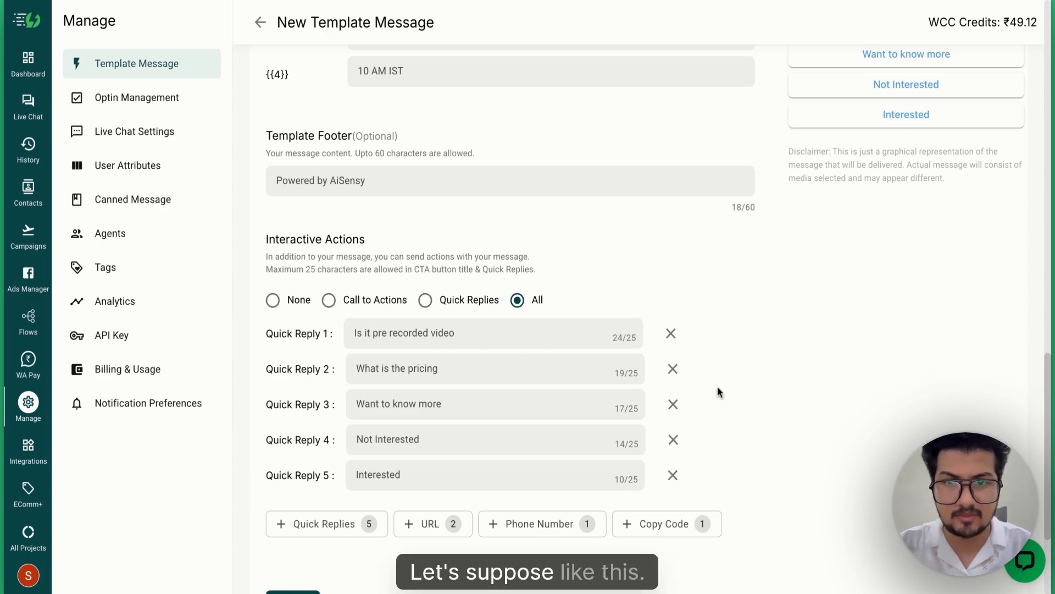
scroll(709, 381, "down", 1)
left_click(447, 463)
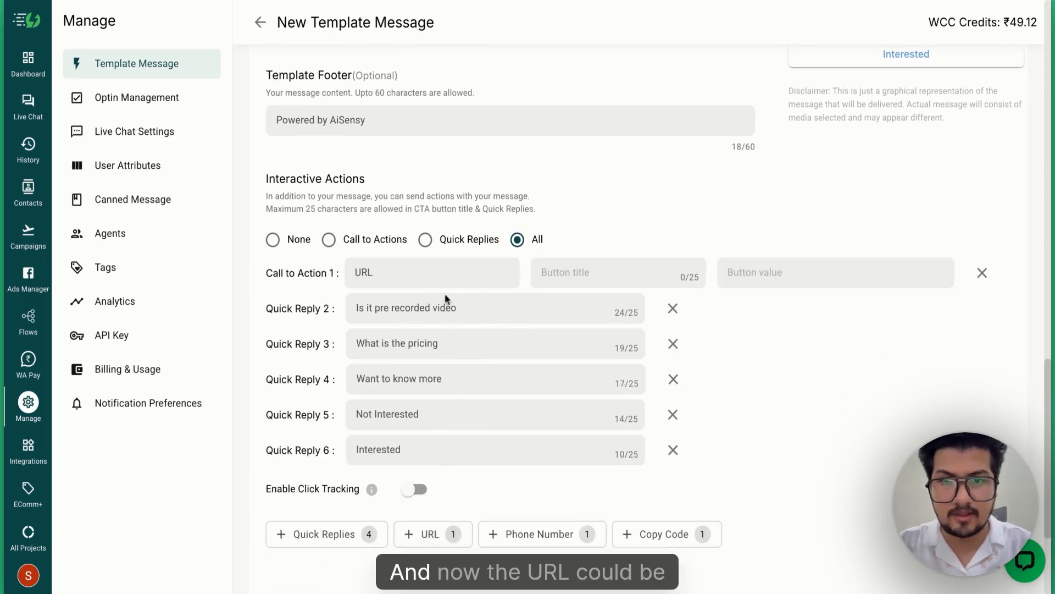
left_click(569, 277)
type("Boo")
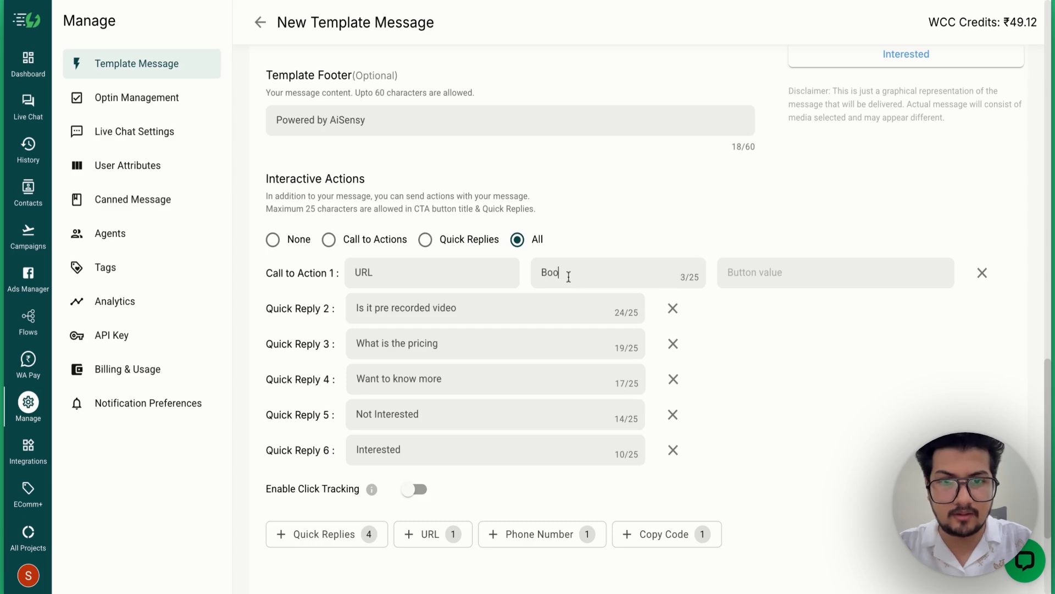
type("k Now")
left_click(757, 272)
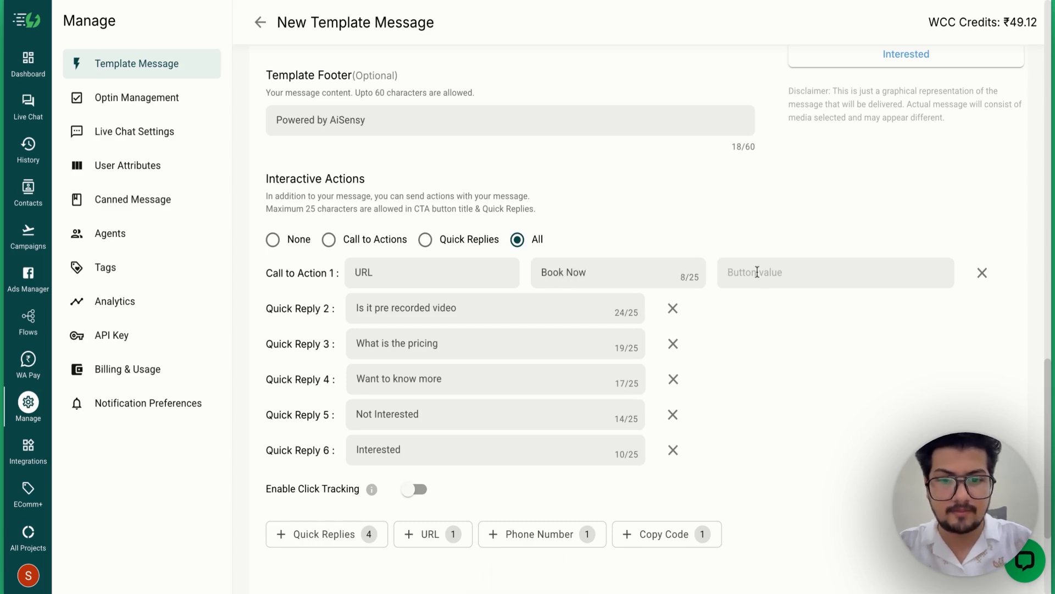
type("https://")
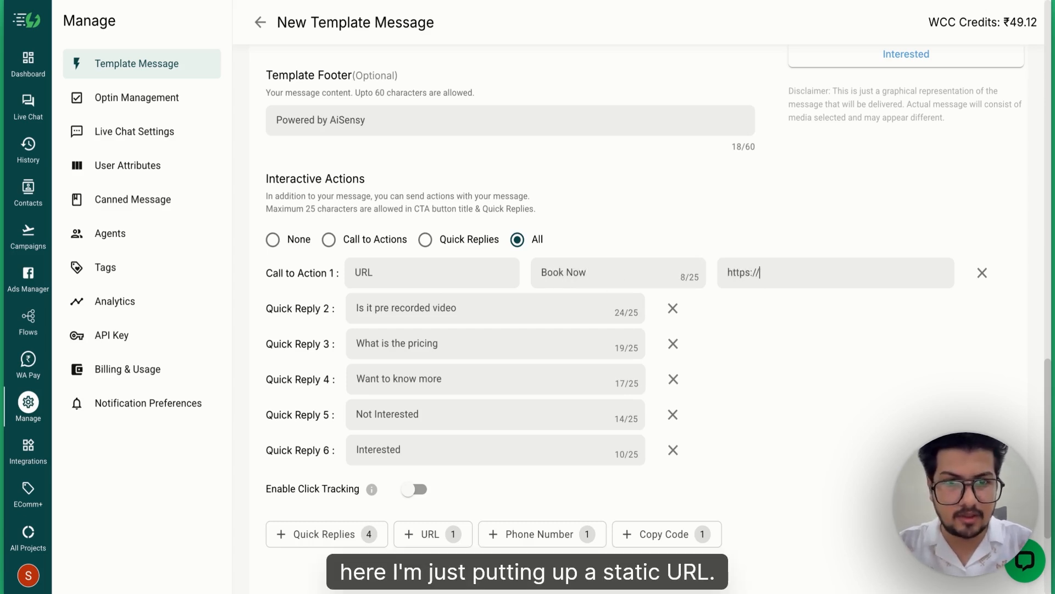
type("aisensy.com")
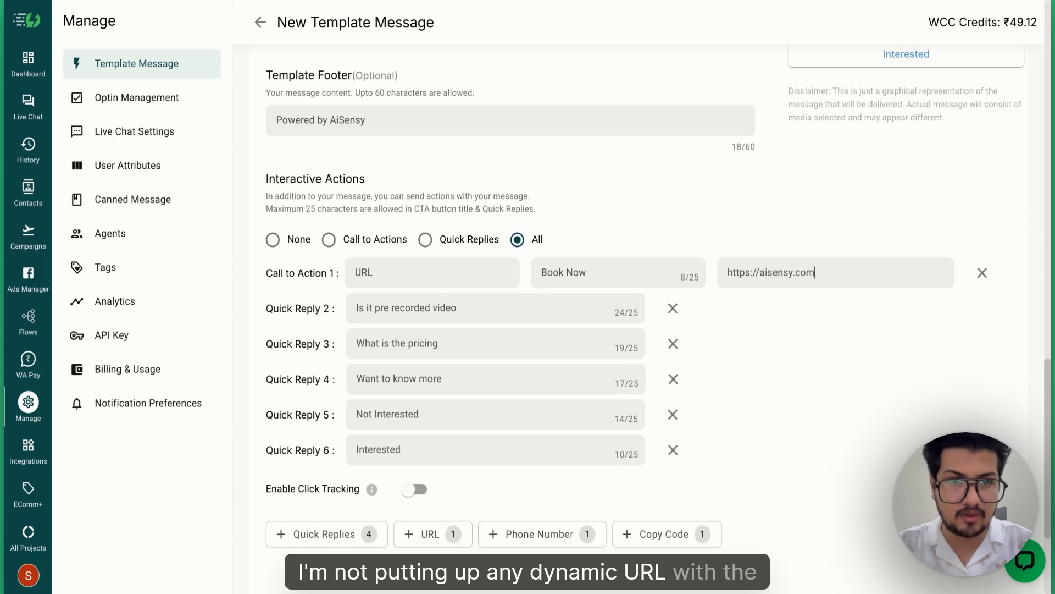
left_click(446, 534)
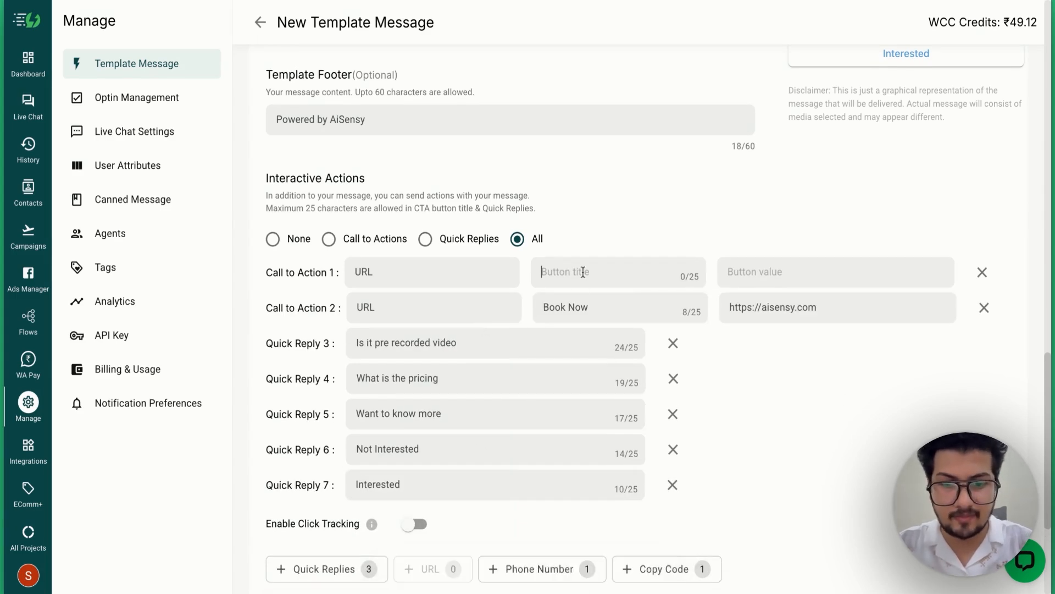
type("Check")
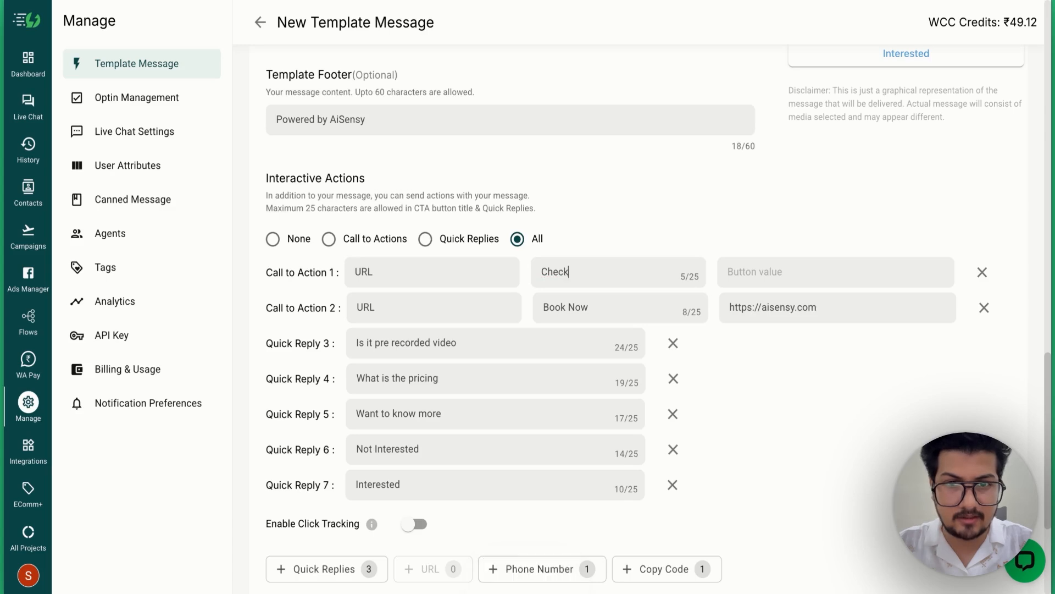
type(" Prici")
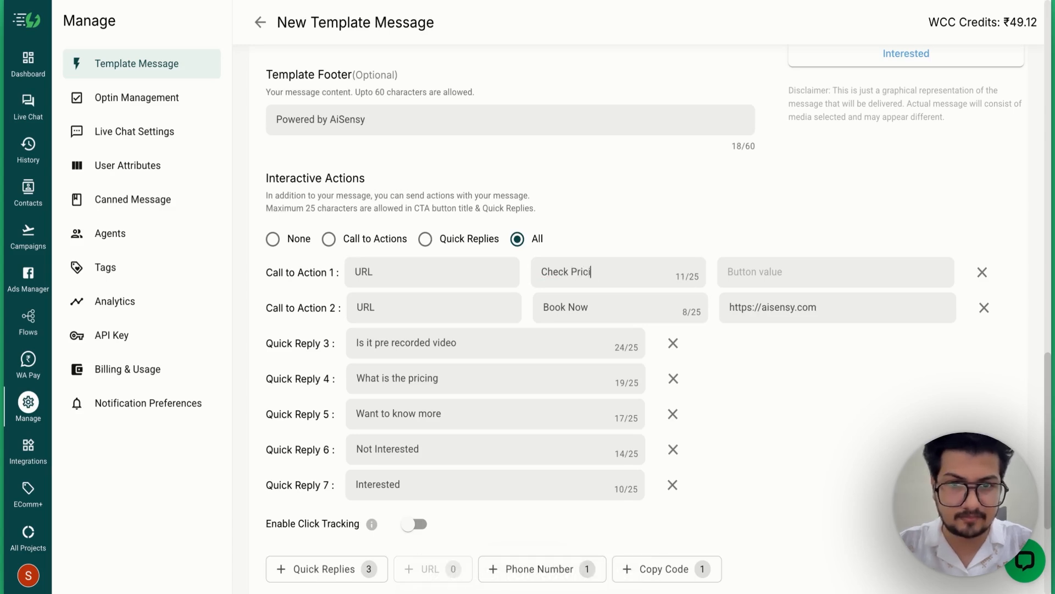
type("ng")
key("BackSpace")
key("BackSpace")
type("n")
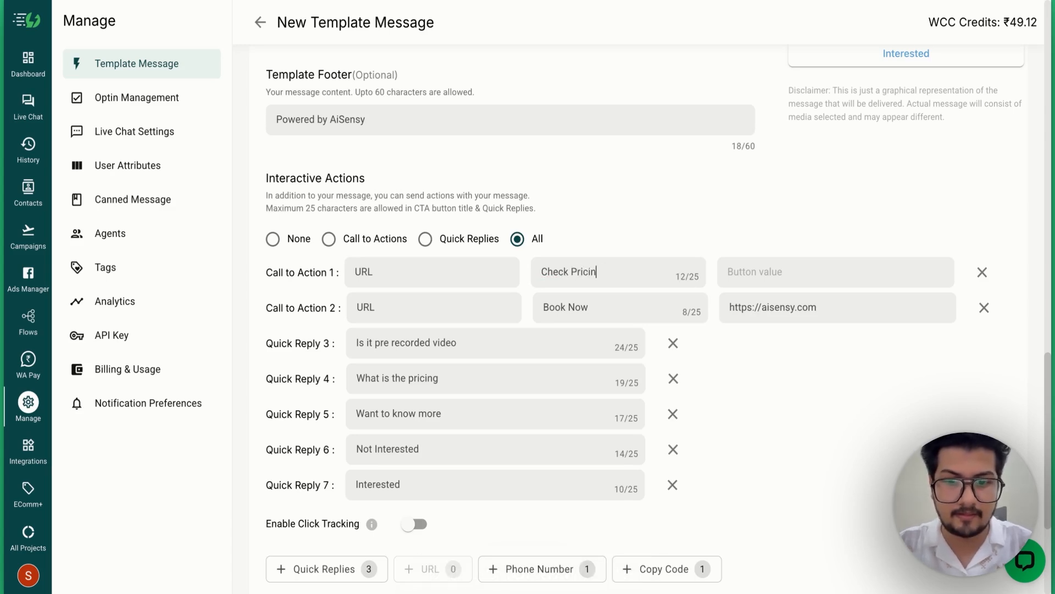
type("g")
left_click(778, 277)
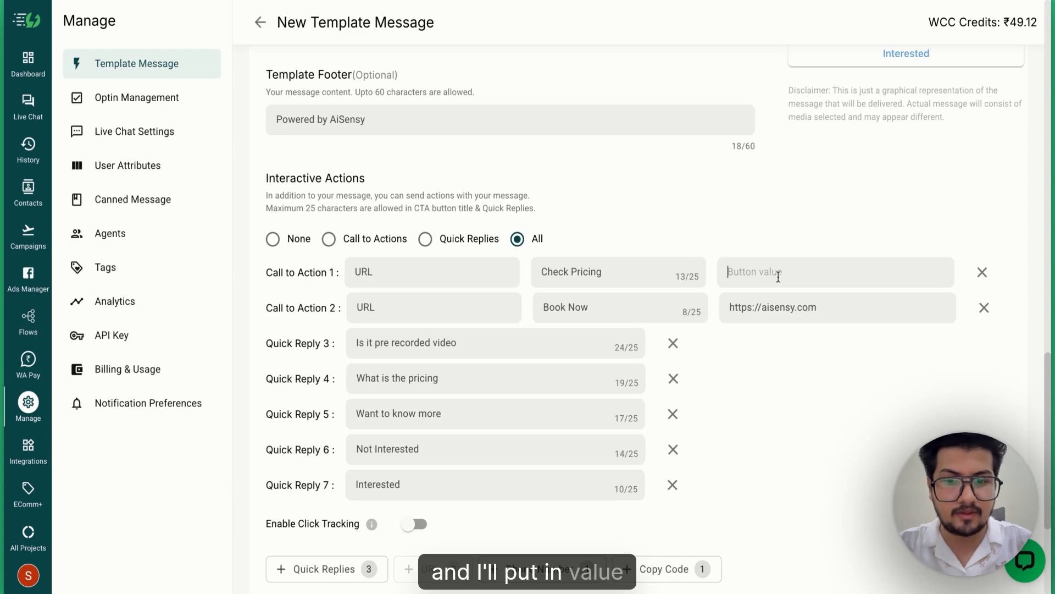
type("https://")
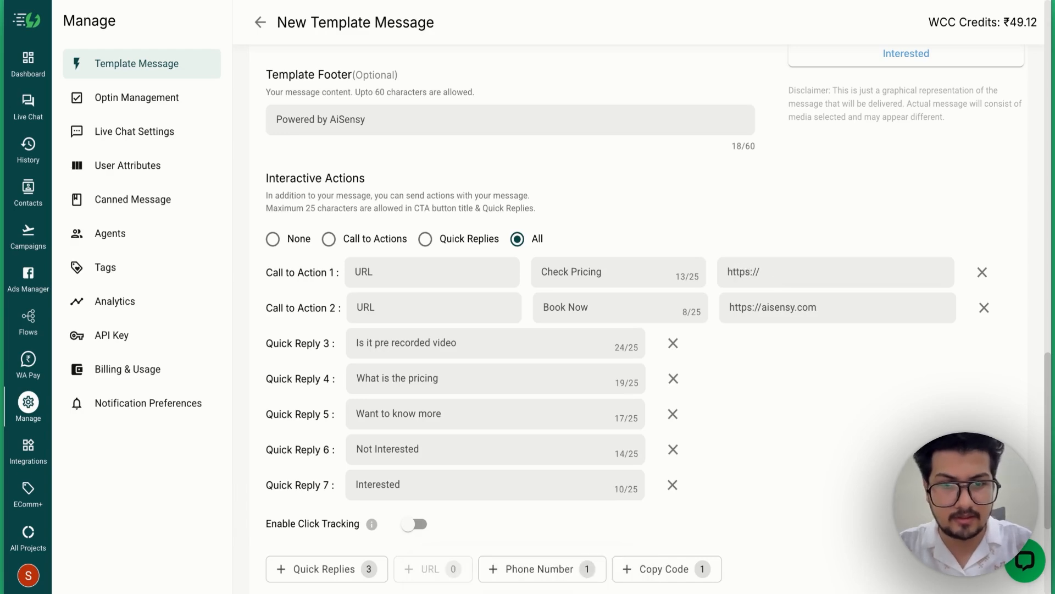
type("aisensy.com/")
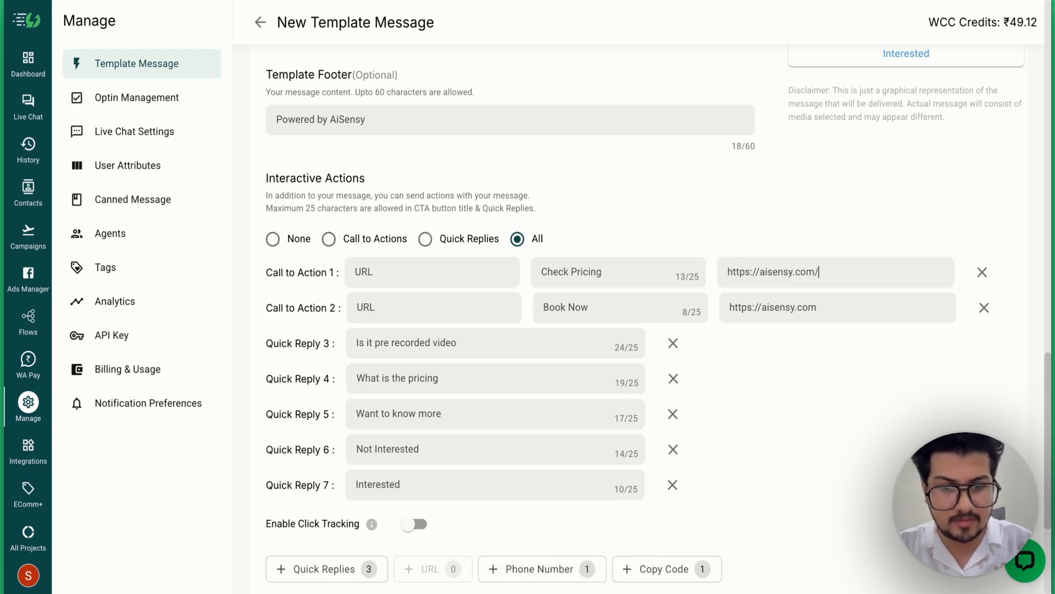
type("prici")
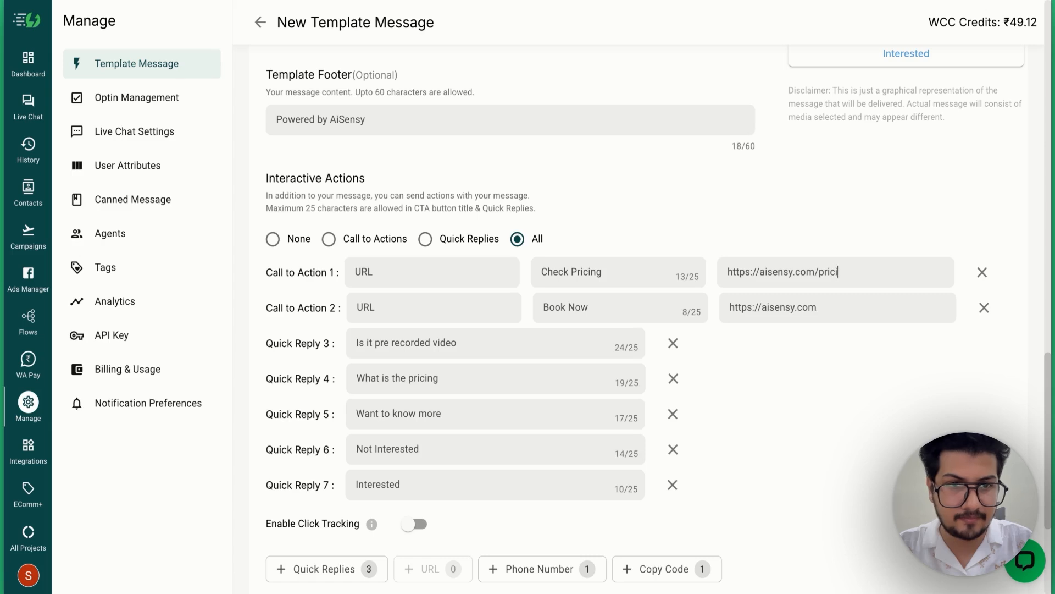
type("ng")
Add a phone number call-to-action titled Call for Support with India's +91 country code and the support phone number
scroll(846, 352, "down", 3)
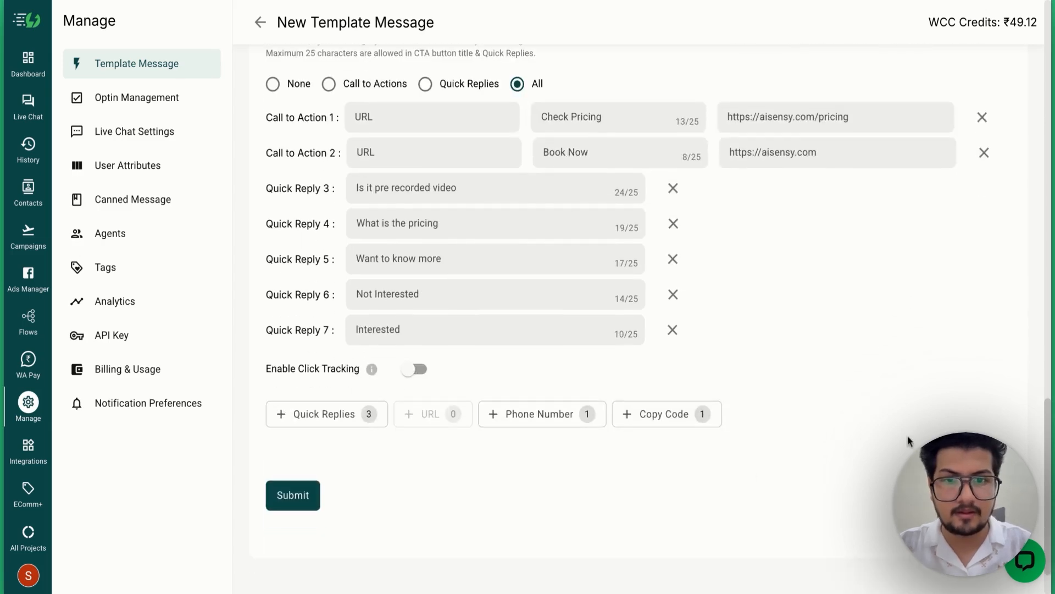
left_click(556, 423)
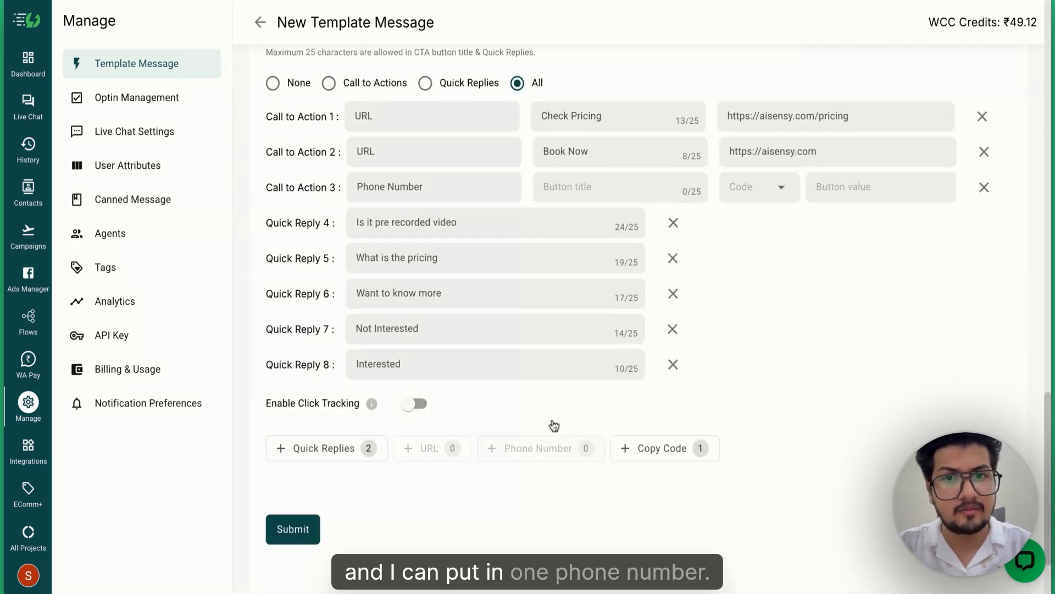
left_click(572, 186)
type("Call fo")
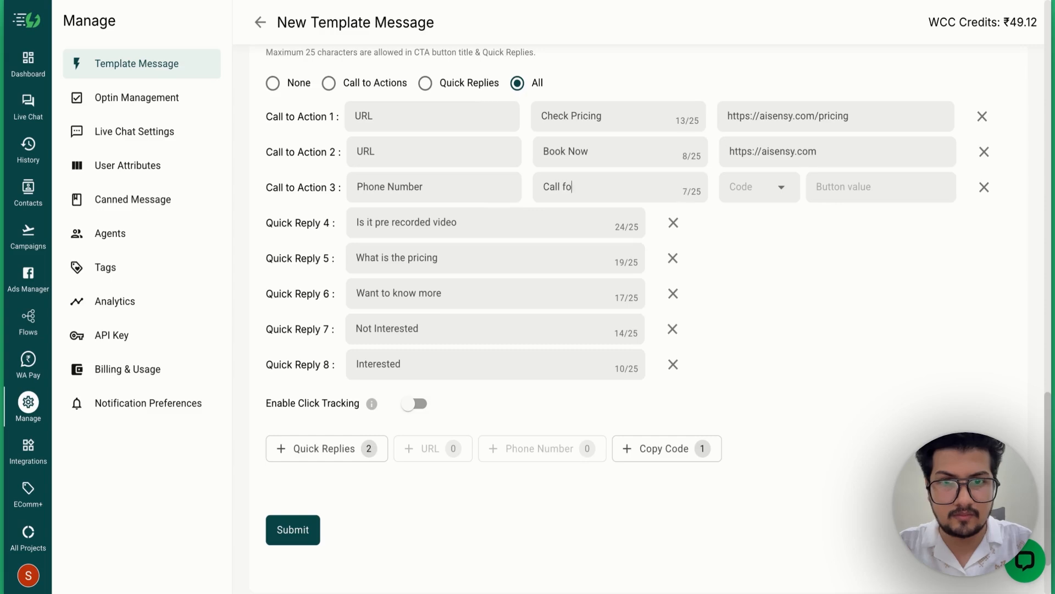
type("r Support")
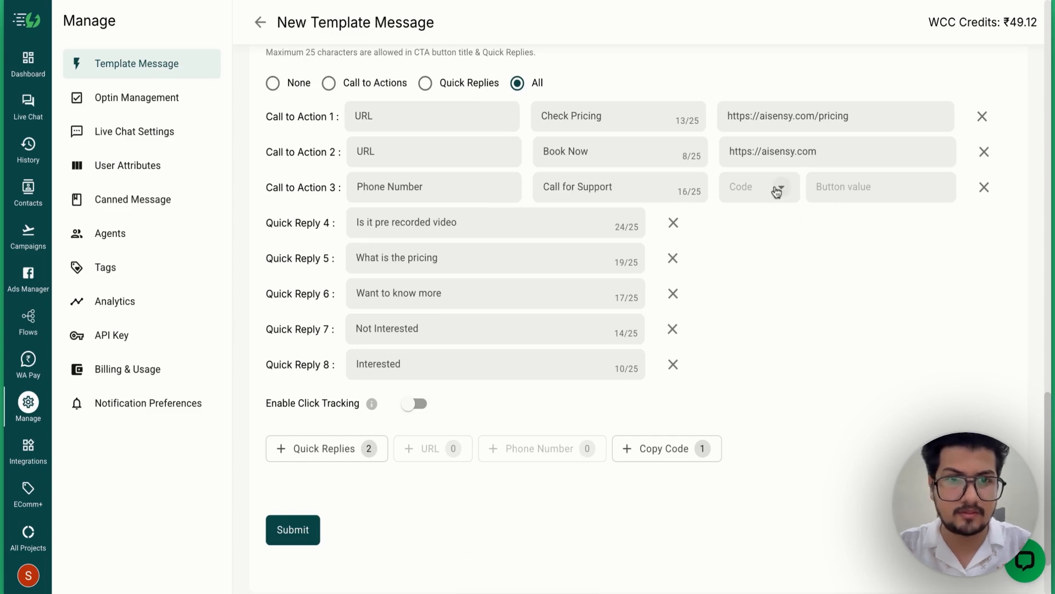
left_click(777, 191)
type("india")
left_click(775, 243)
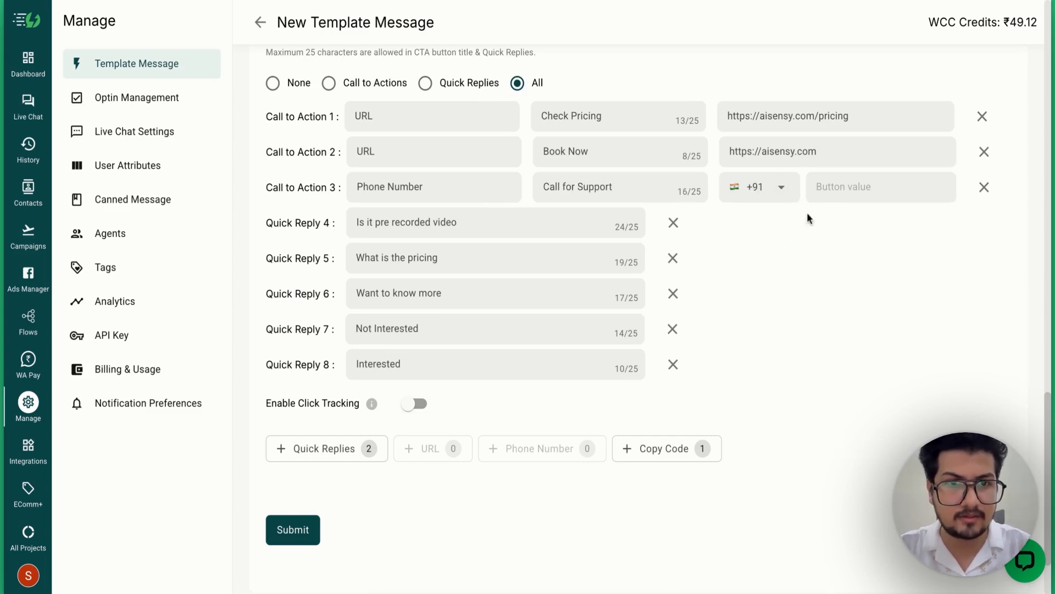
left_click(829, 193)
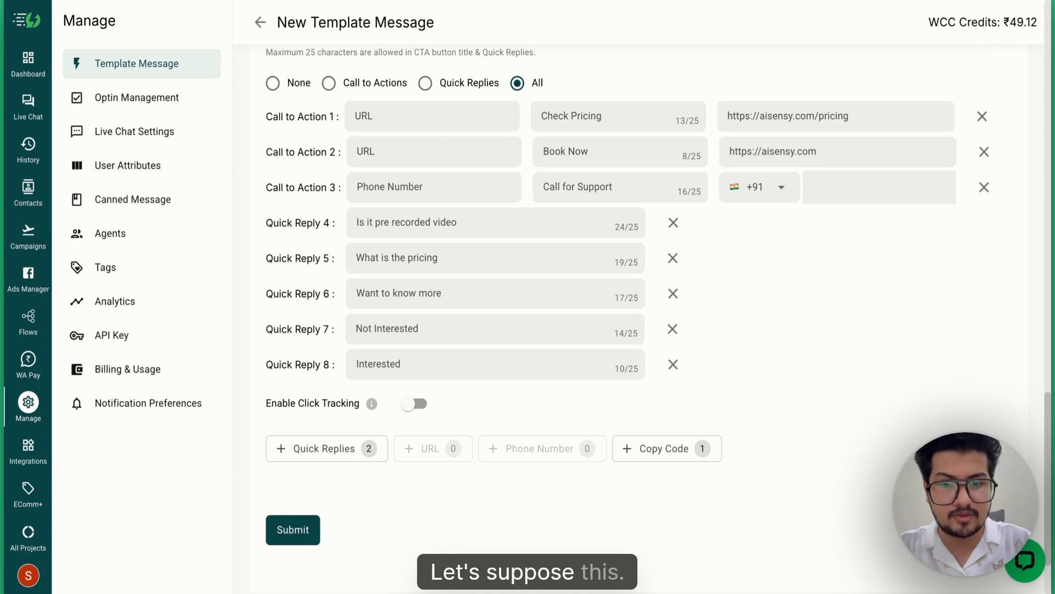
Review the call-to-action and quick reply entries and submit the template for approval
scroll(956, 295, "up", 1)
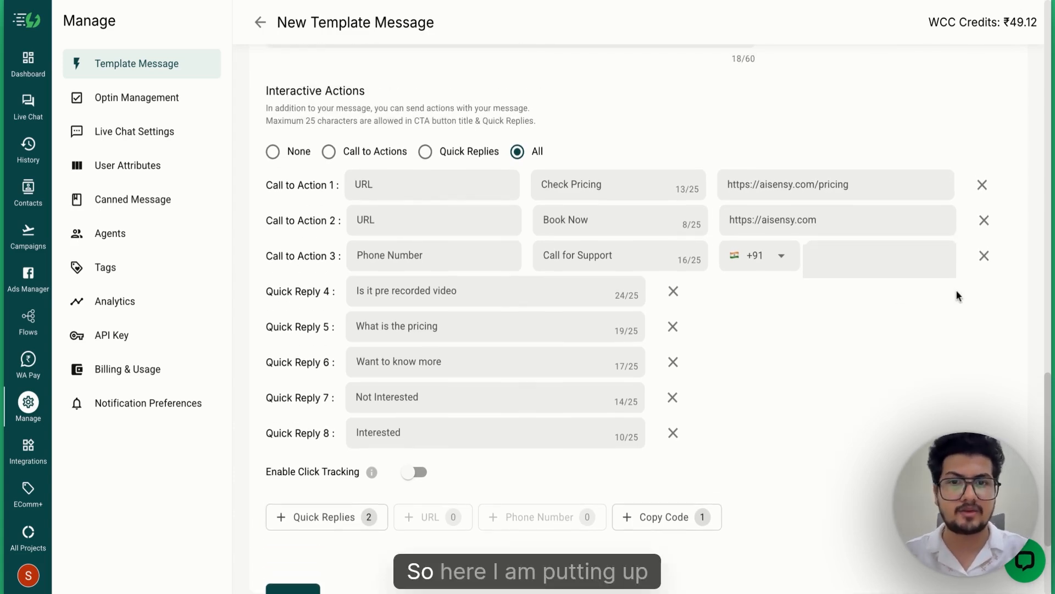
scroll(956, 295, "down", 2)
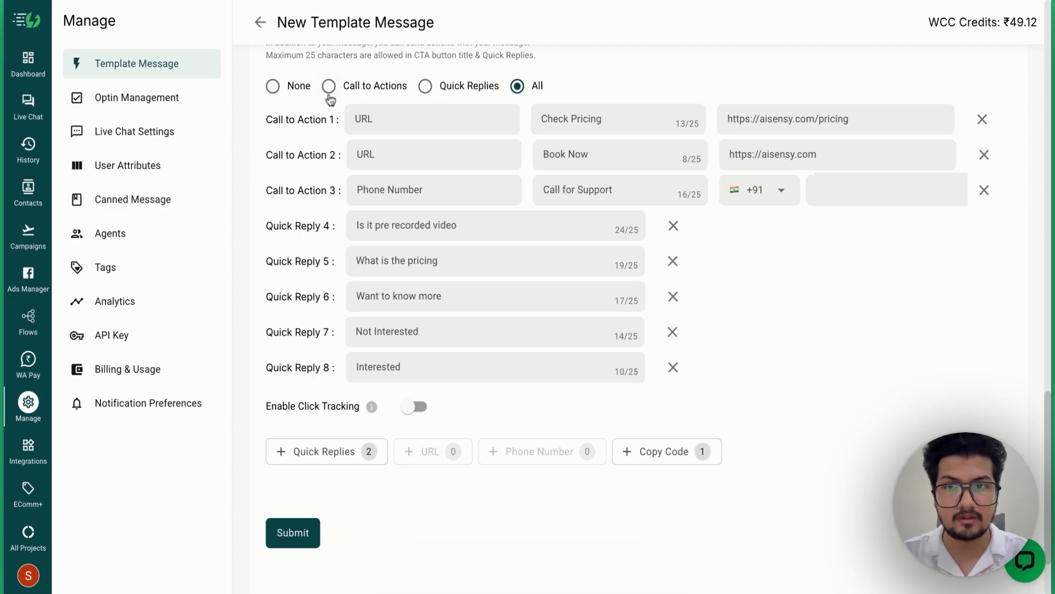
scroll(361, 227, "up", 2)
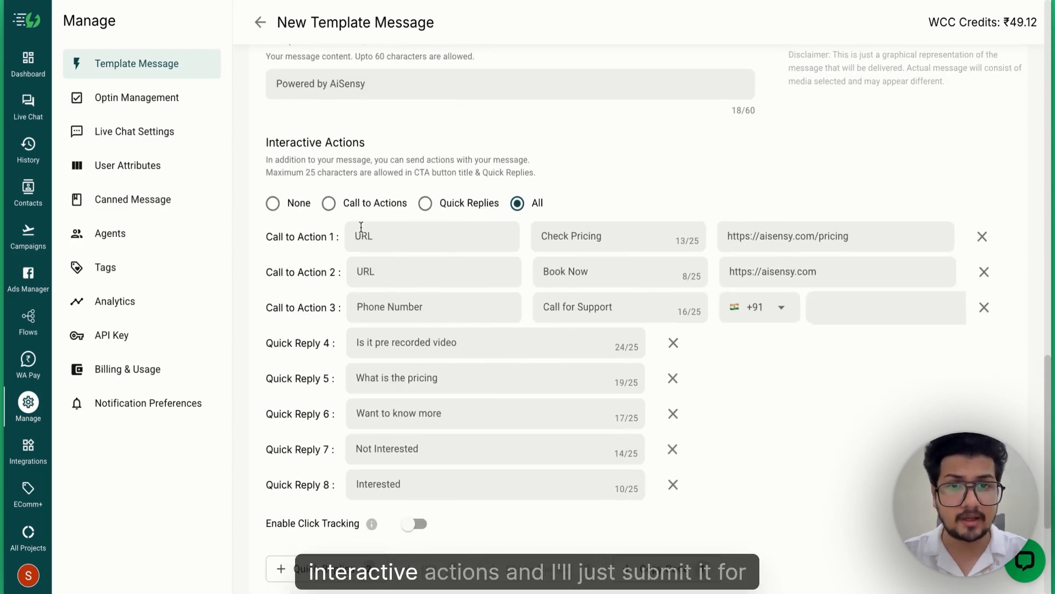
scroll(361, 227, "down", 4)
left_click(294, 431)
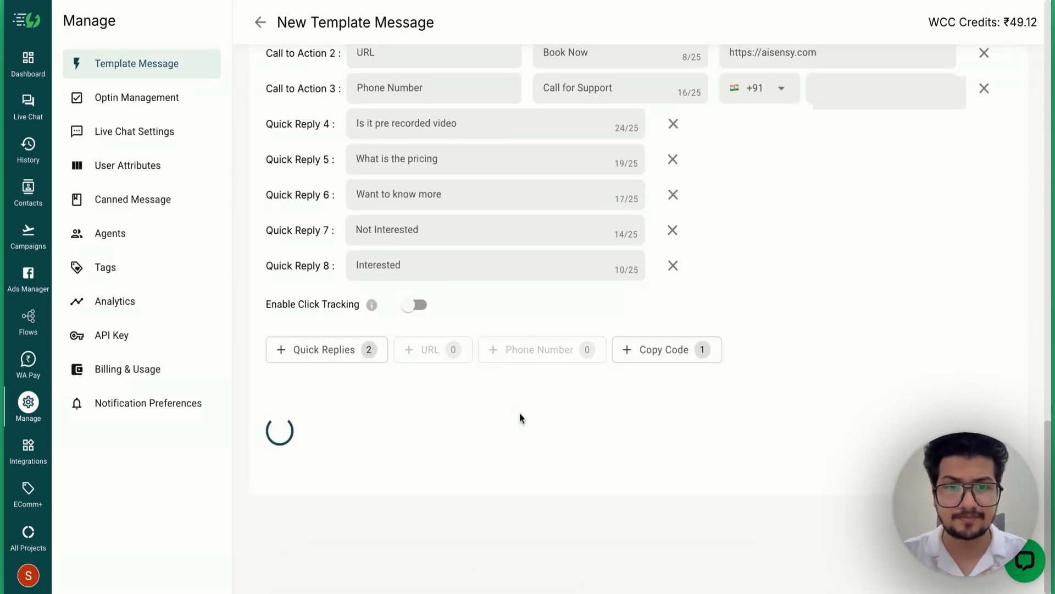
scroll(507, 411, "up", 1)
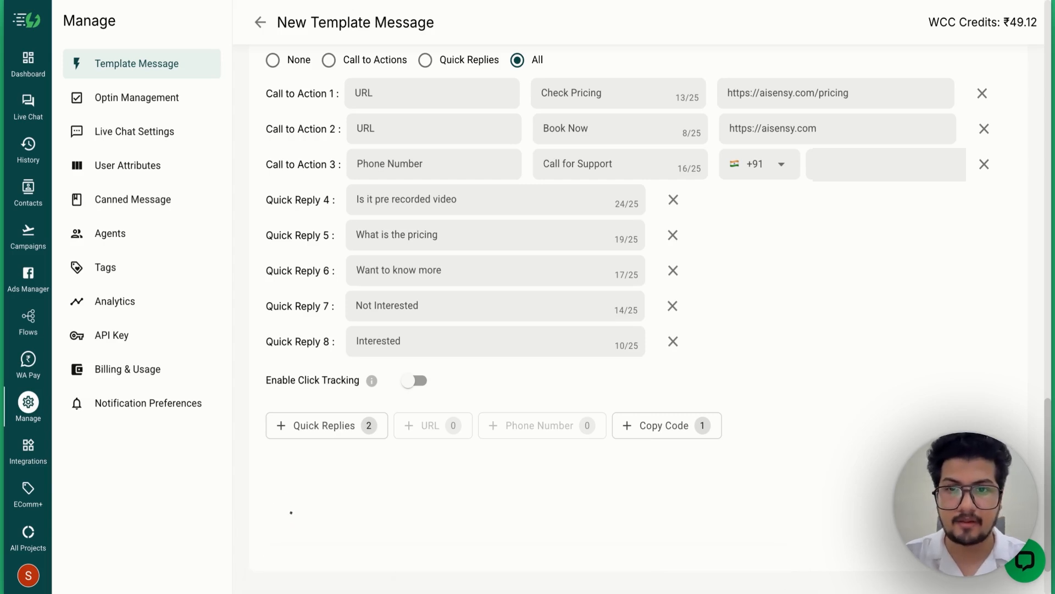
List all template messages and try to sync their approval status
left_click(183, 69)
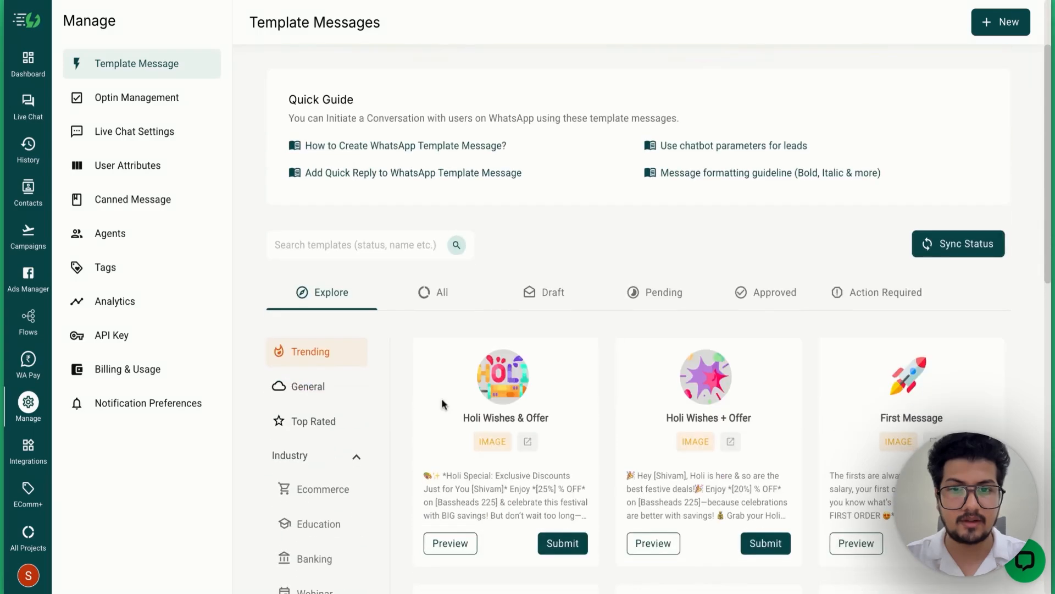
left_click(441, 297)
scroll(441, 305, "down", 2)
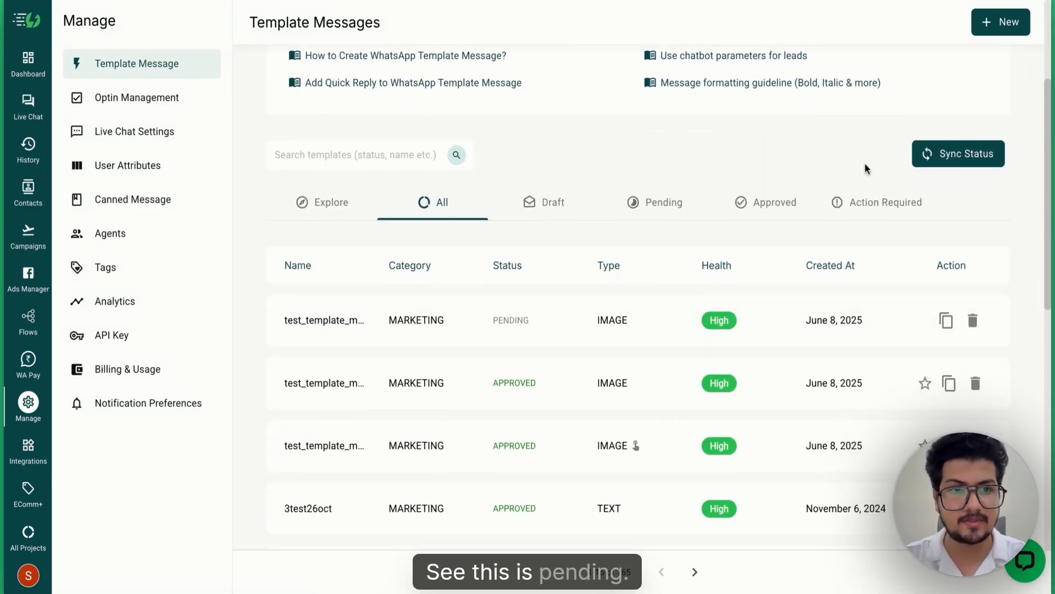
left_click(935, 154)
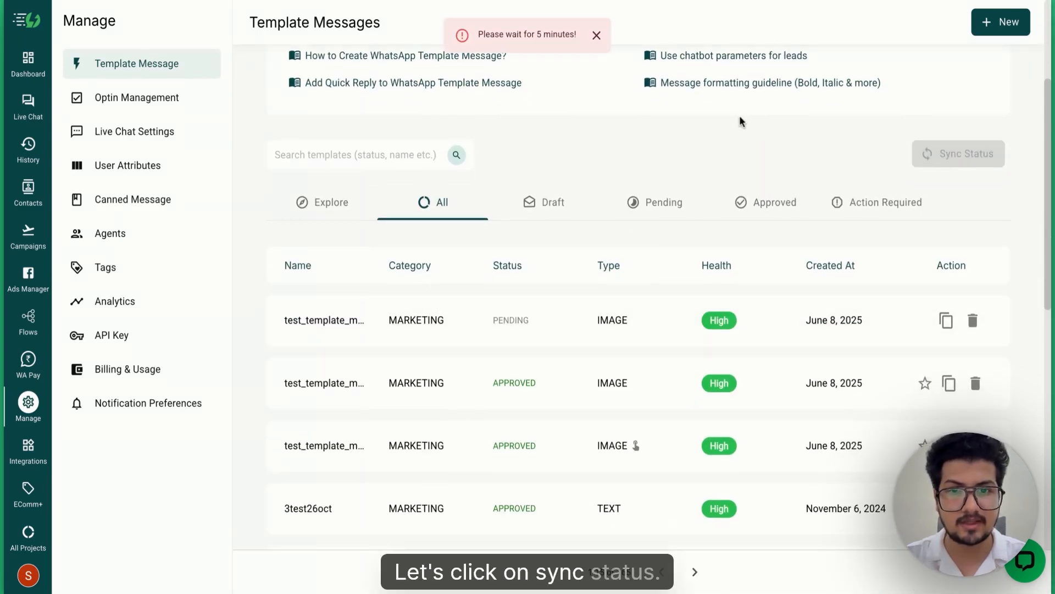
left_click(598, 39)
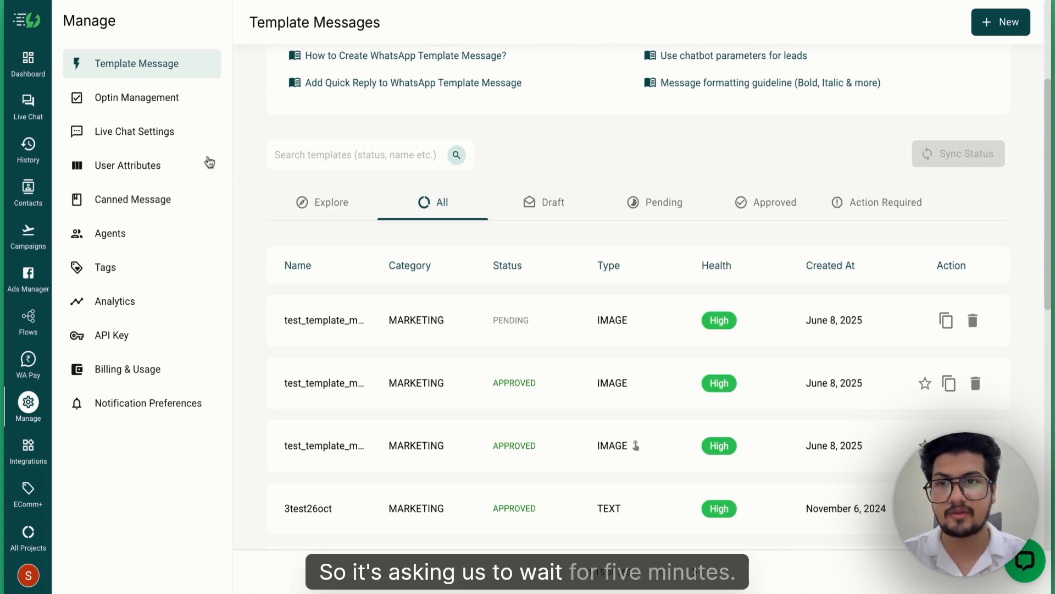
Reload the template messages page and check the newest template's status in the full list
key("F5")
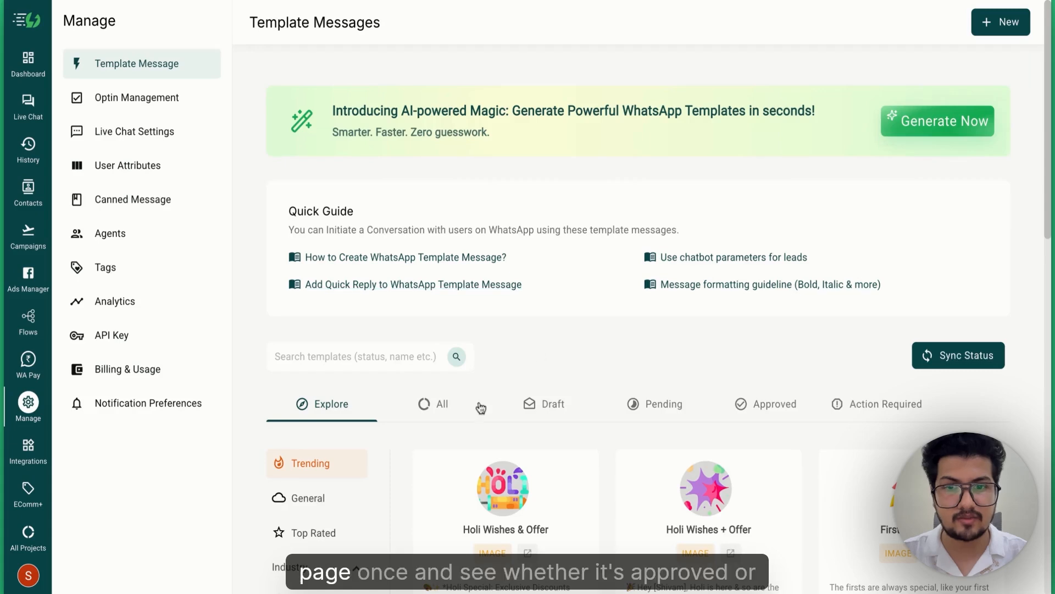
left_click(481, 407)
scroll(467, 404, "down", 3)
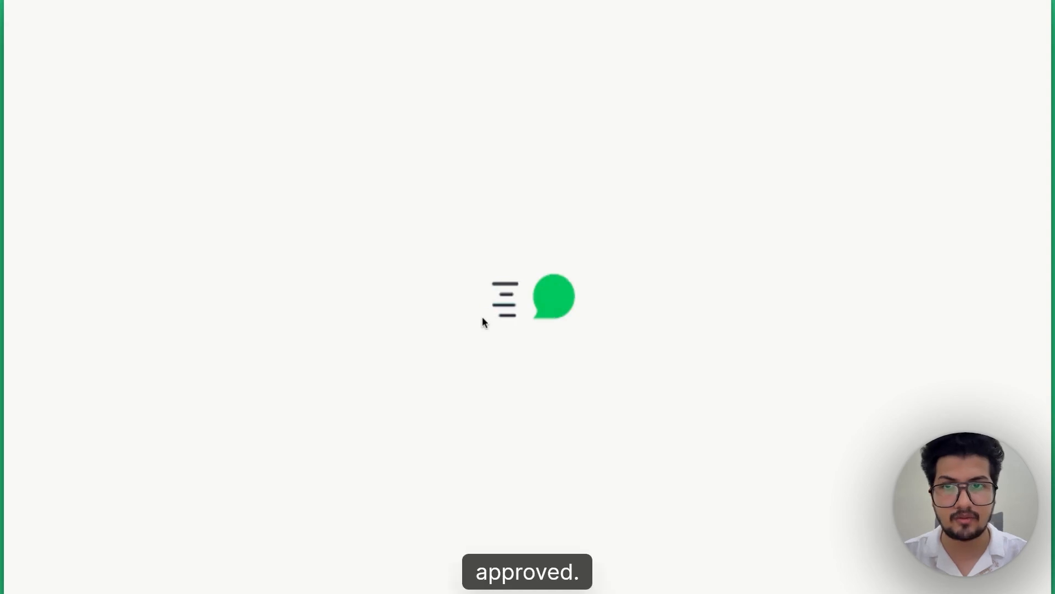
left_click(443, 405)
scroll(446, 406, "down", 3)
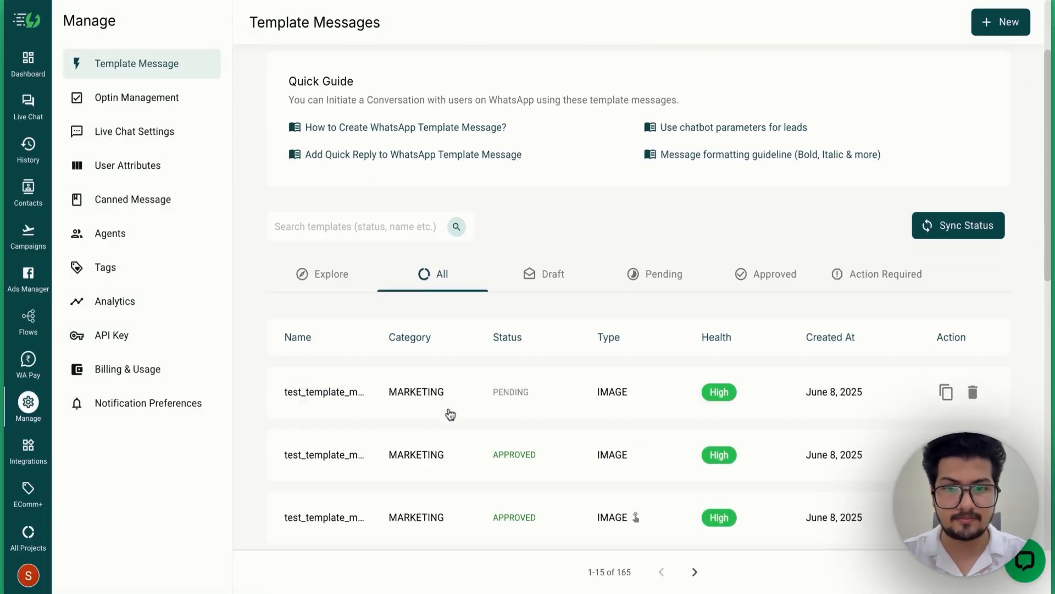
Preview the test_template_marketing_both template from the list, then close the preview
scroll(451, 415, "up", 1)
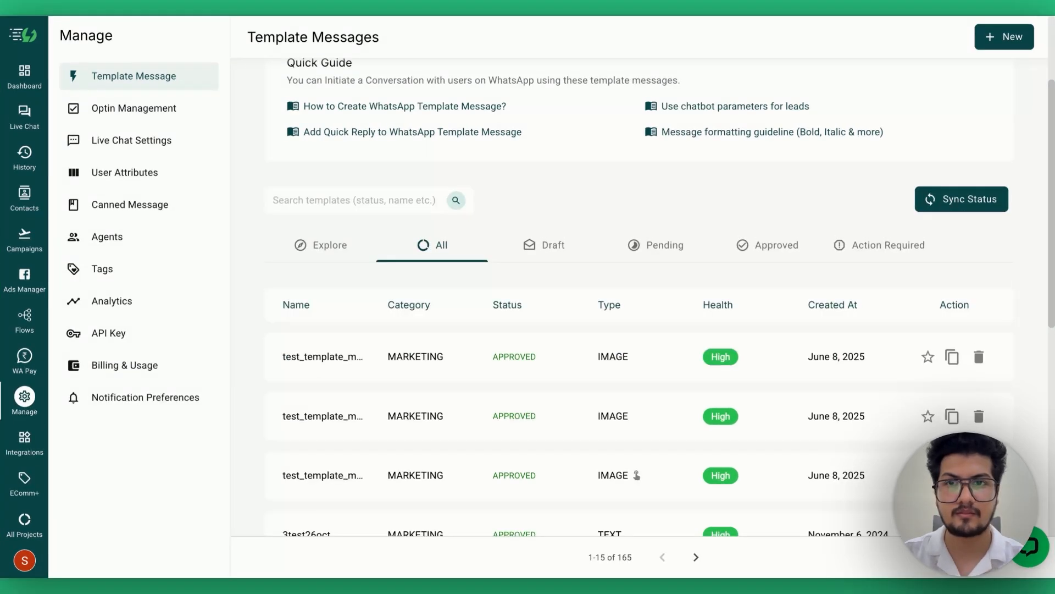
left_click(483, 363)
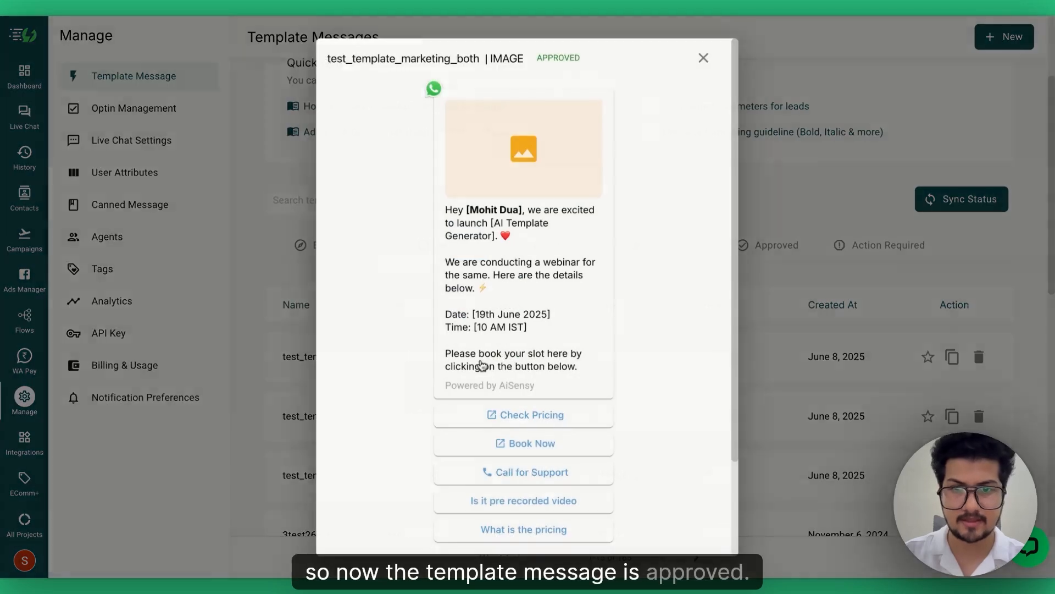
left_click(710, 69)
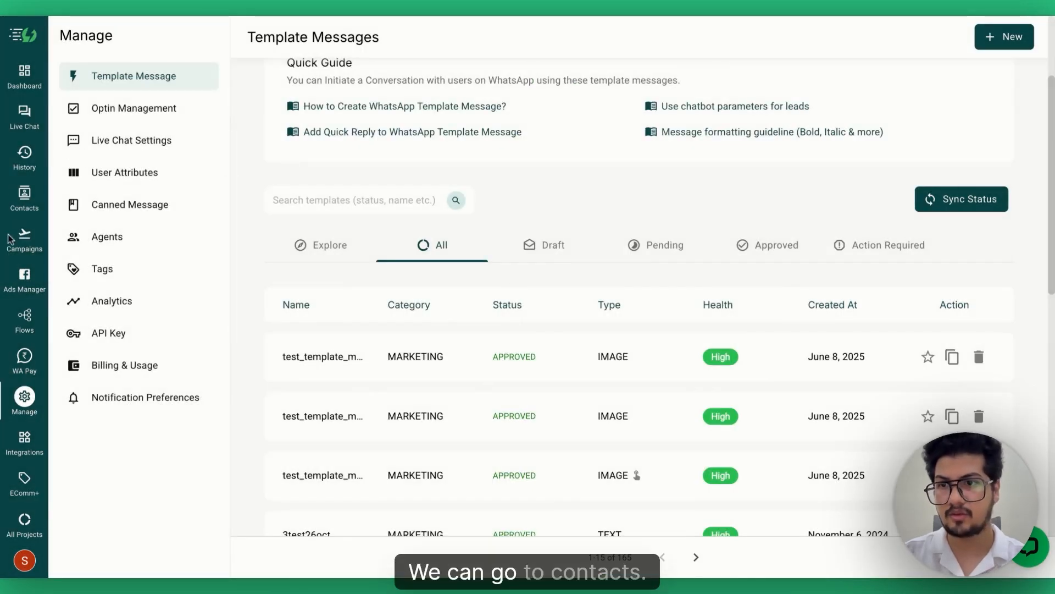
Start a broadcast to the only contact in the contacts list and name the campaign test_all_ia
left_click(18, 203)
left_click(158, 412)
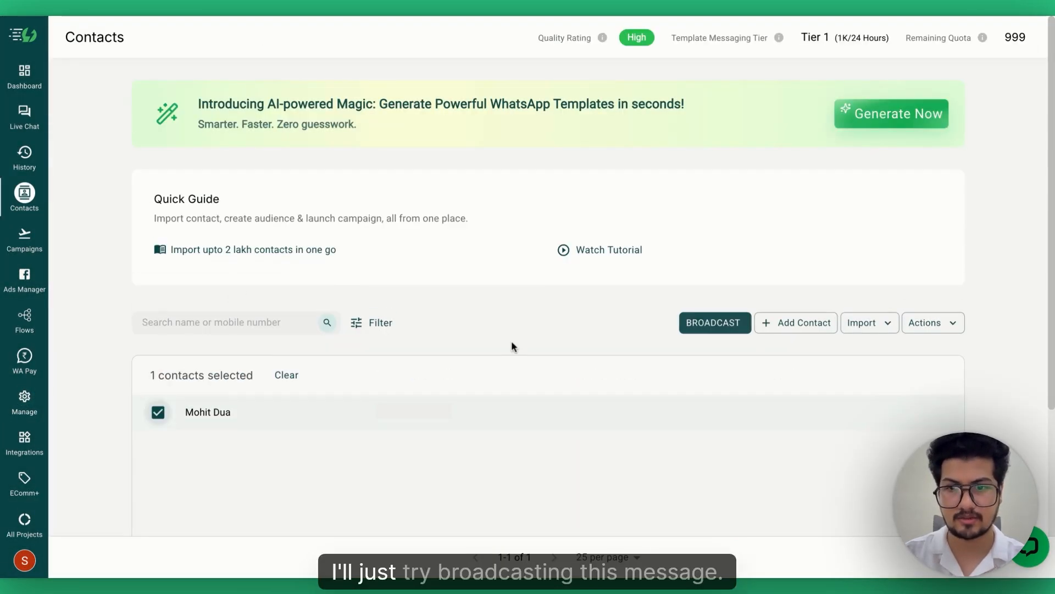
left_click(712, 323)
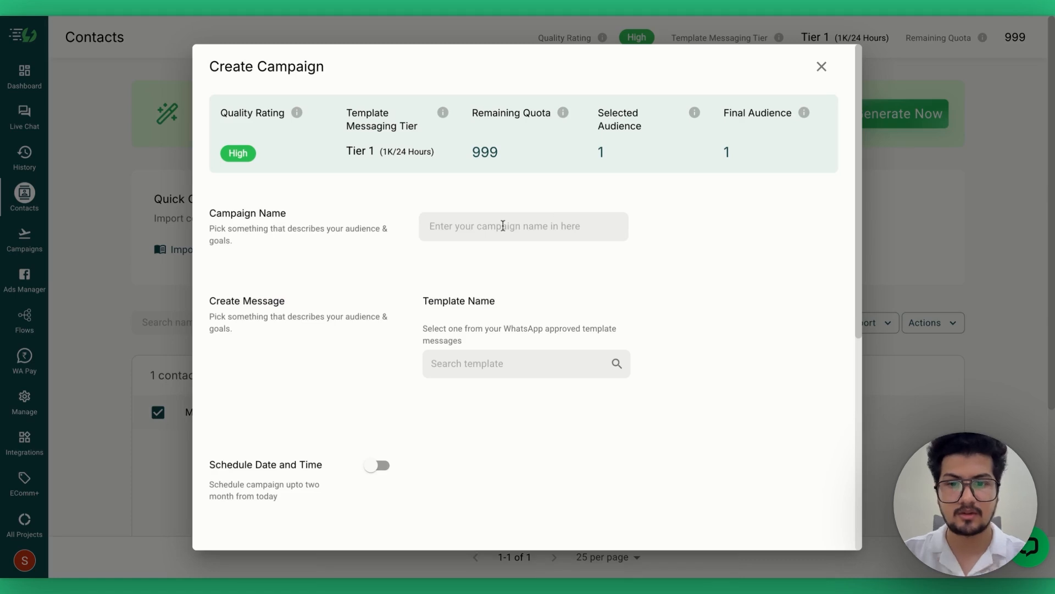
type("test_q")
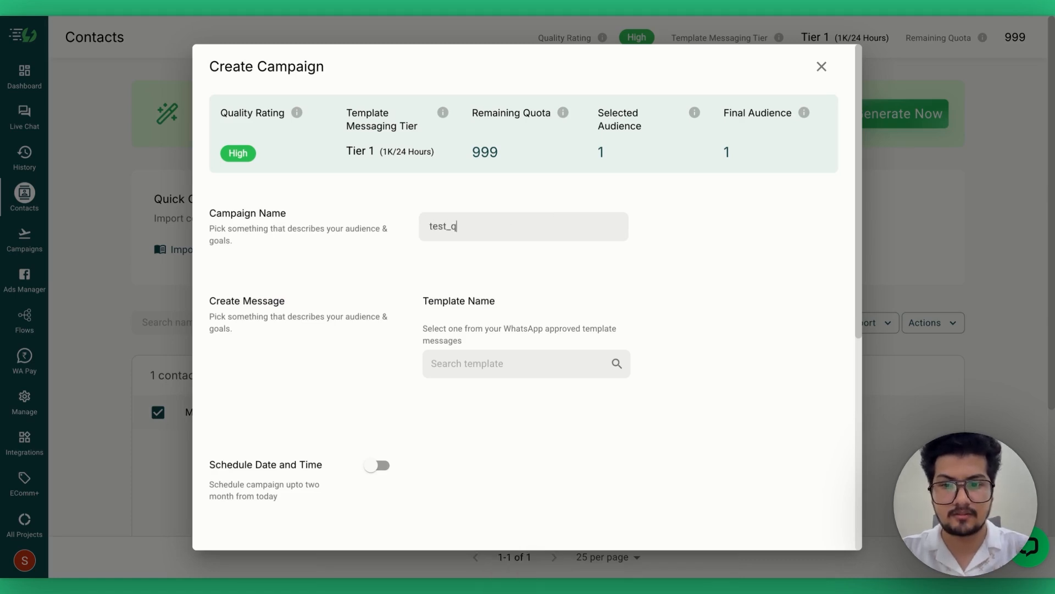
key("BackSpace")
type("all_")
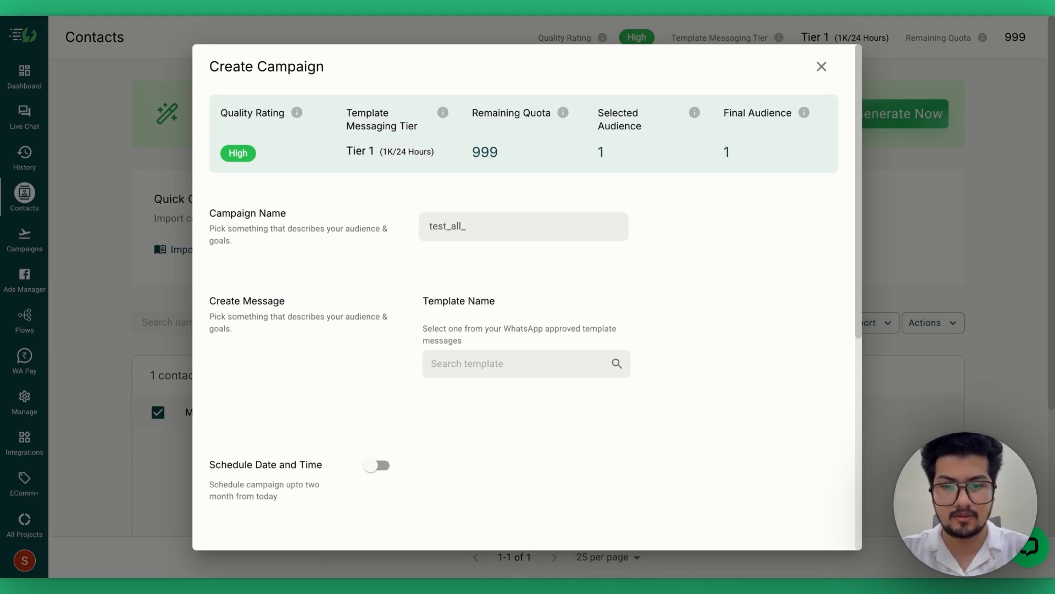
type("ia")
Search the approved templates for test_ and choose test_template_marketing_both as the campaign message
left_click(504, 364)
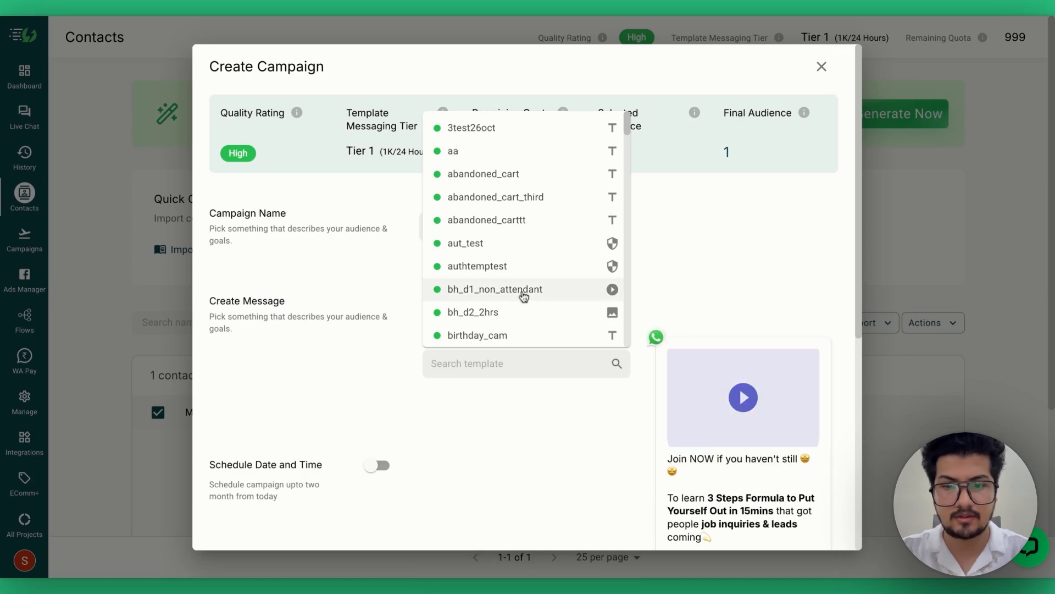
type("test_m")
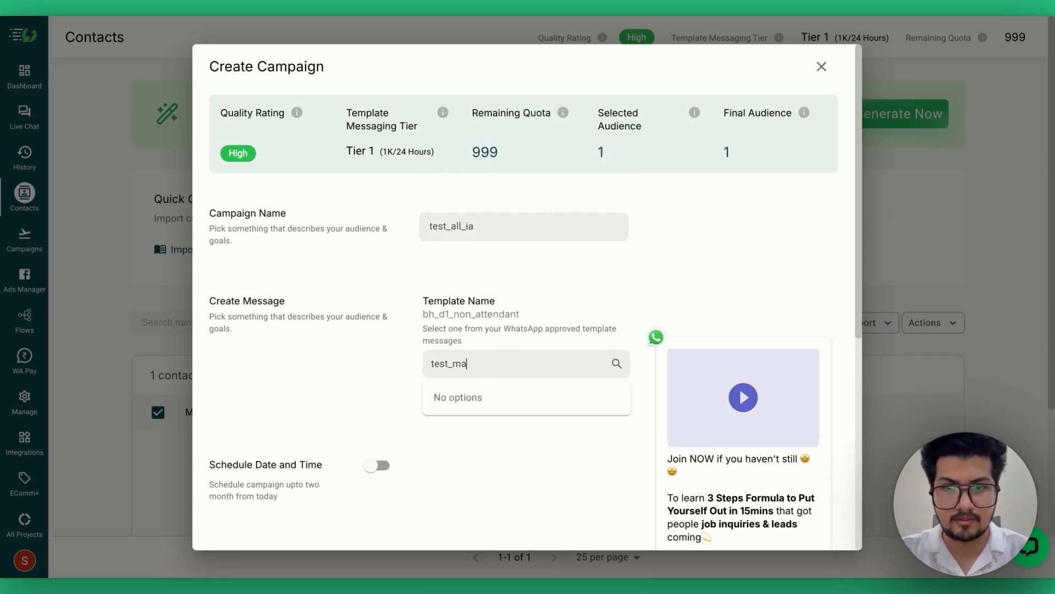
type("a")
key("BackSpace")
key("BackSpace")
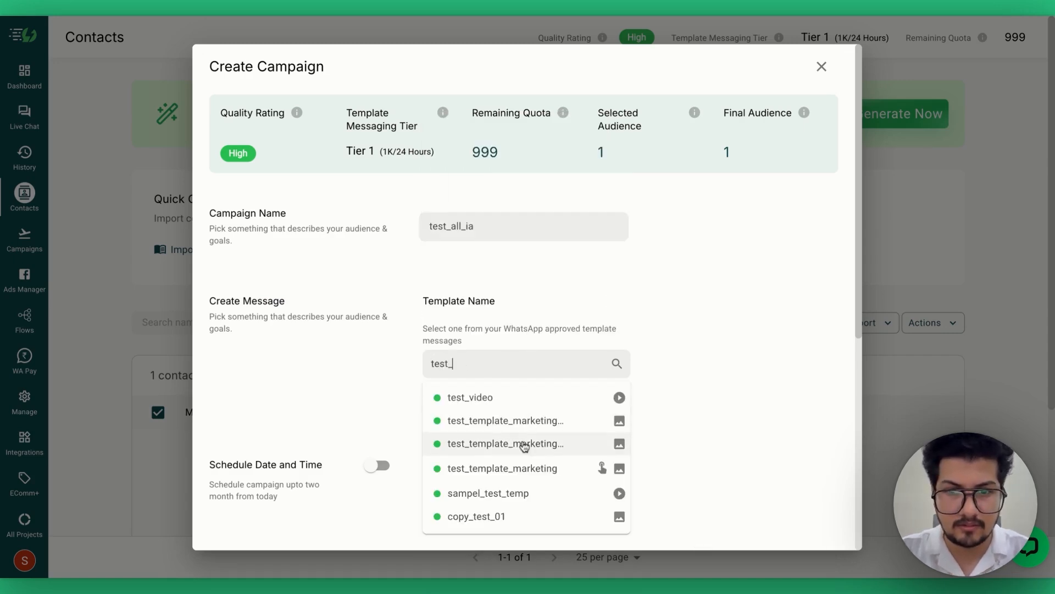
left_click(523, 469)
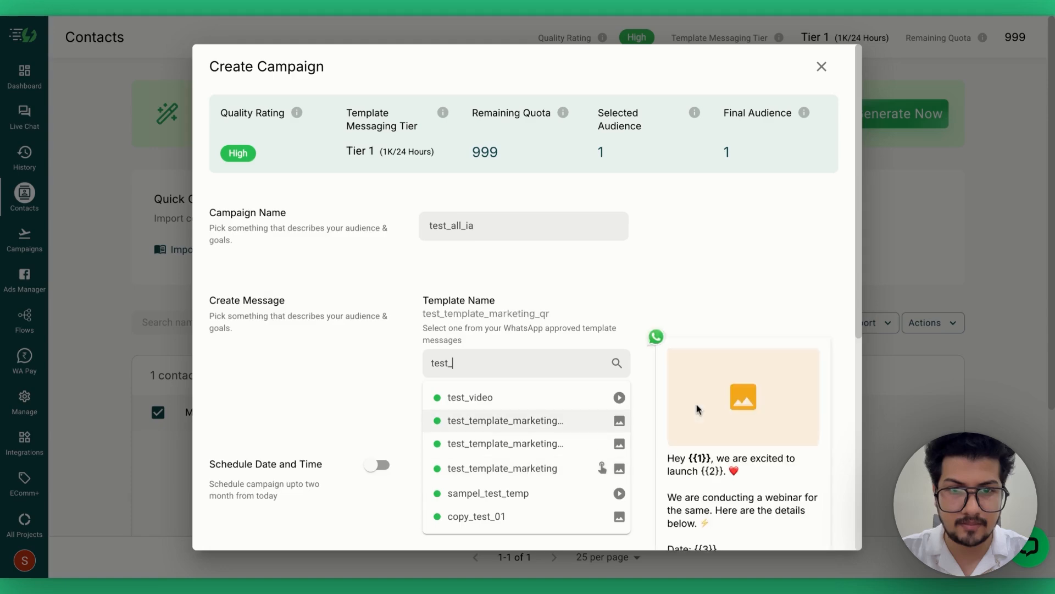
scroll(704, 412, "down", 5)
scroll(708, 423, "up", 1)
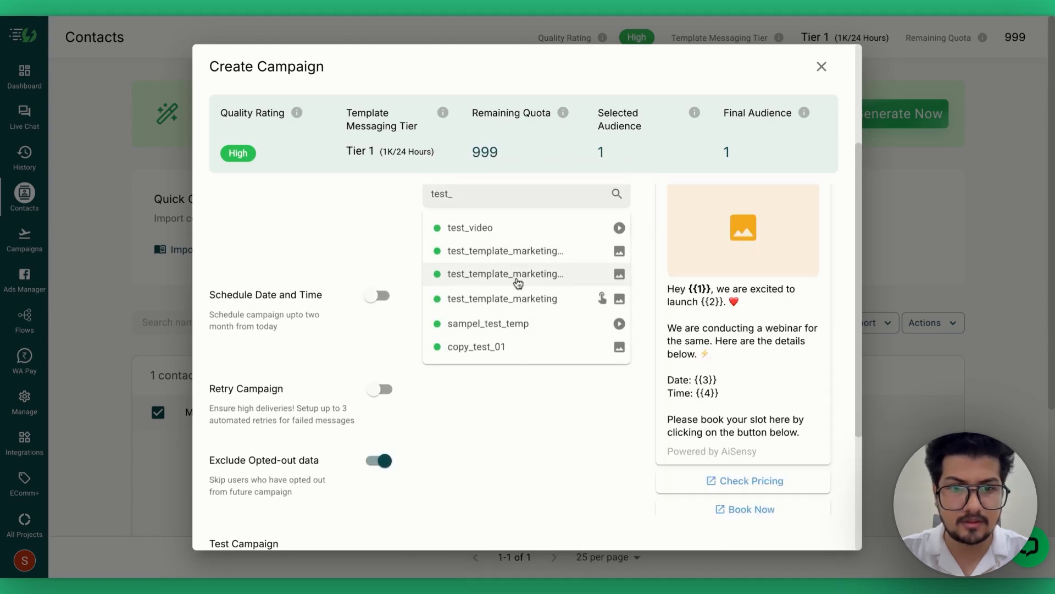
left_click(518, 283)
scroll(594, 349, "down", 4)
scroll(593, 344, "up", 4)
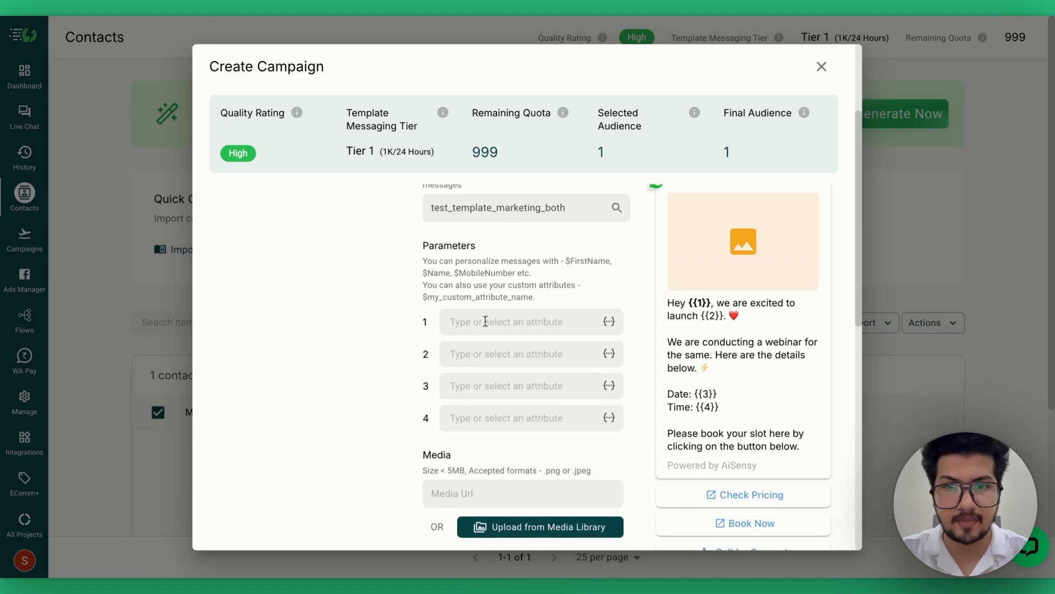
Set template parameter 1 to $FirstName with the fallback value User, and parameter 2 to AI Template Generator
left_click(609, 322)
left_click(638, 345)
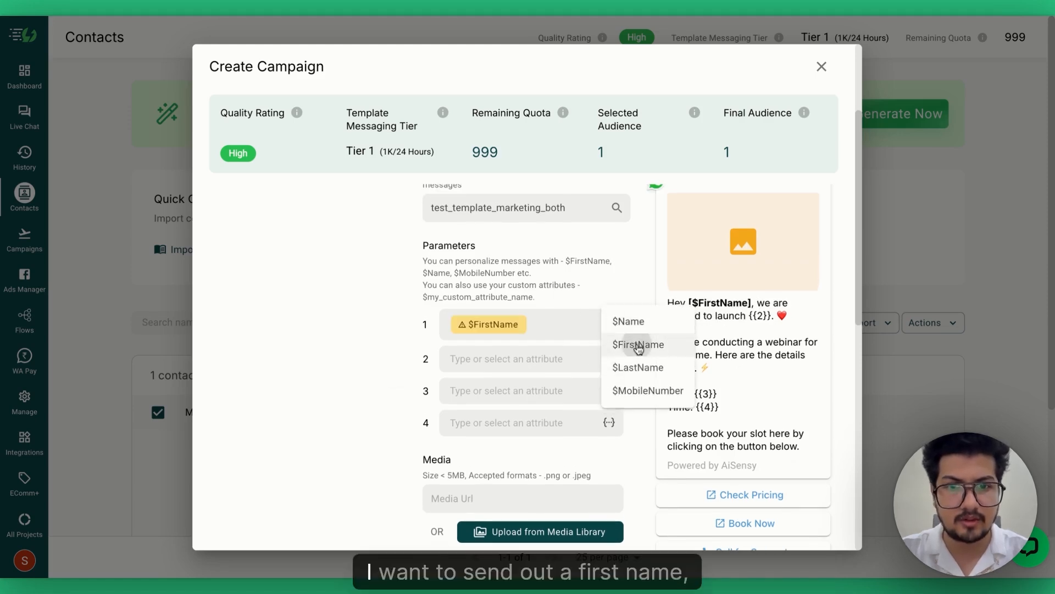
type("User")
key("Return")
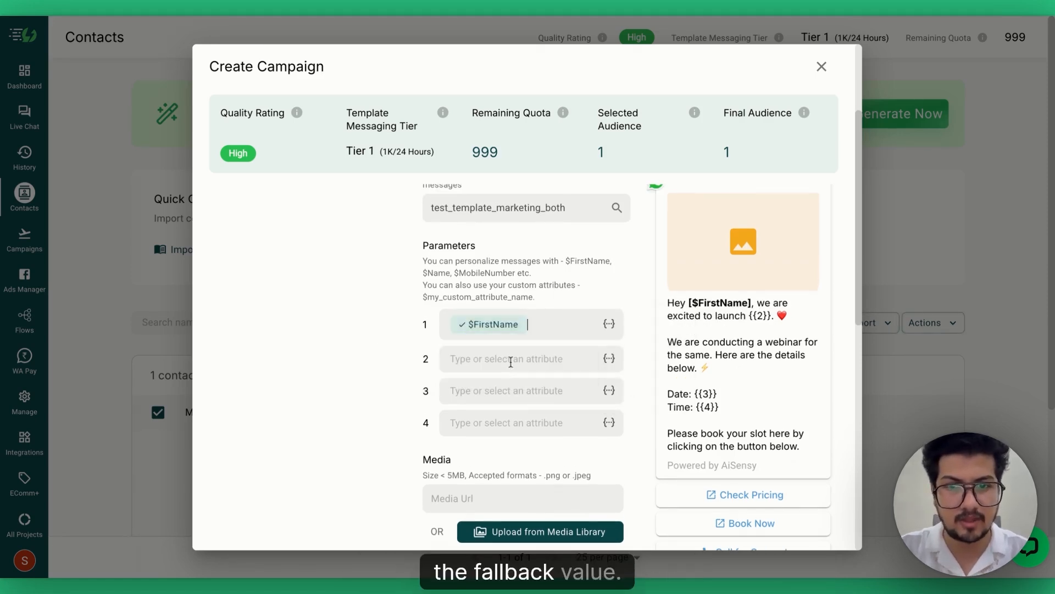
left_click(515, 361)
type("AI ")
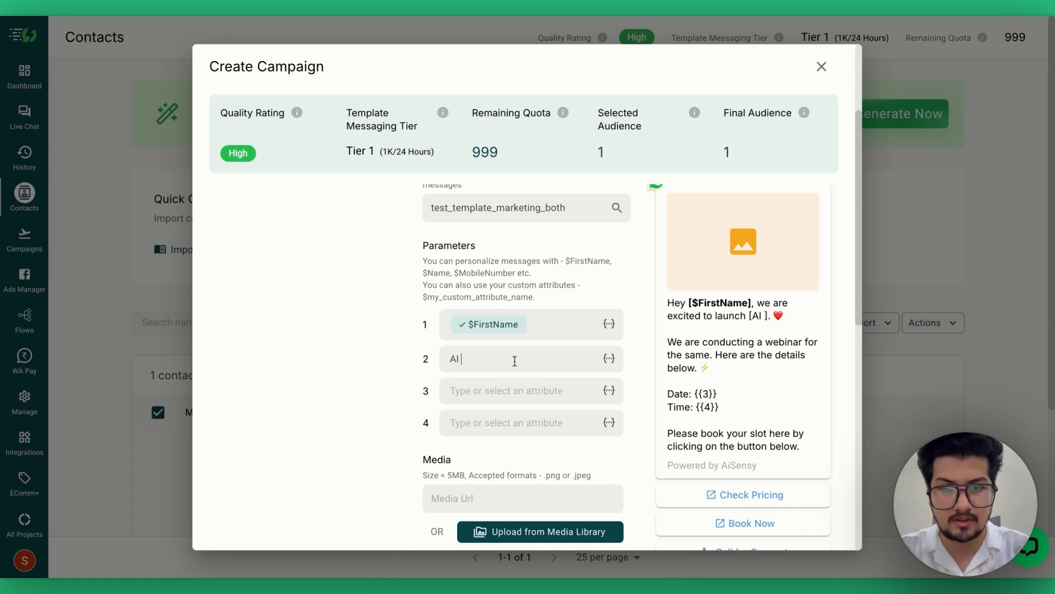
type("Template Generator")
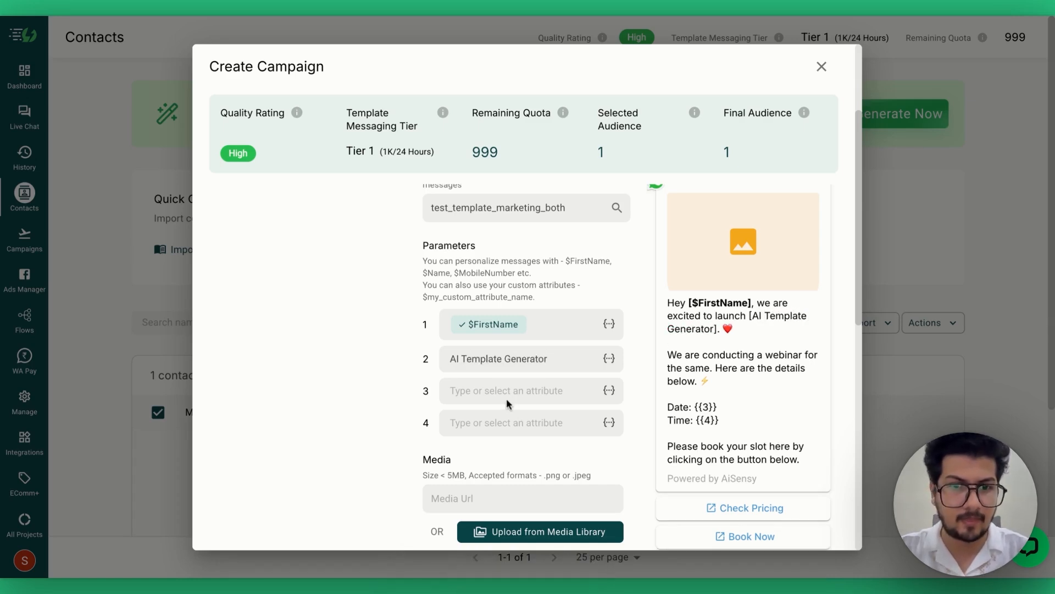
Set parameter 3 to 18th June 2025 and parameter 4 to 10 AM IST for the webinar date and time
left_click(493, 388)
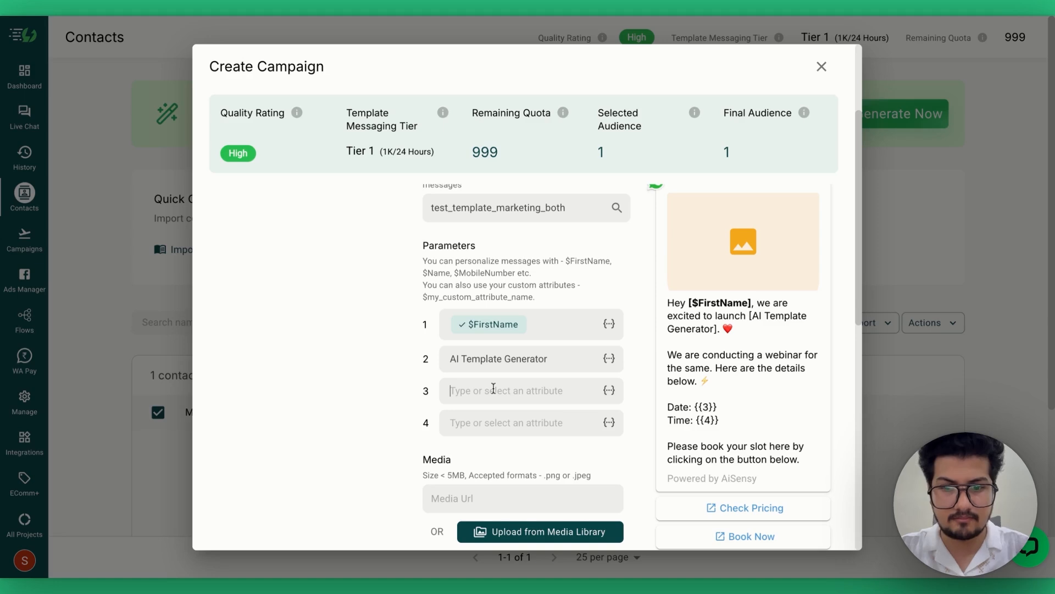
type("18th June 1")
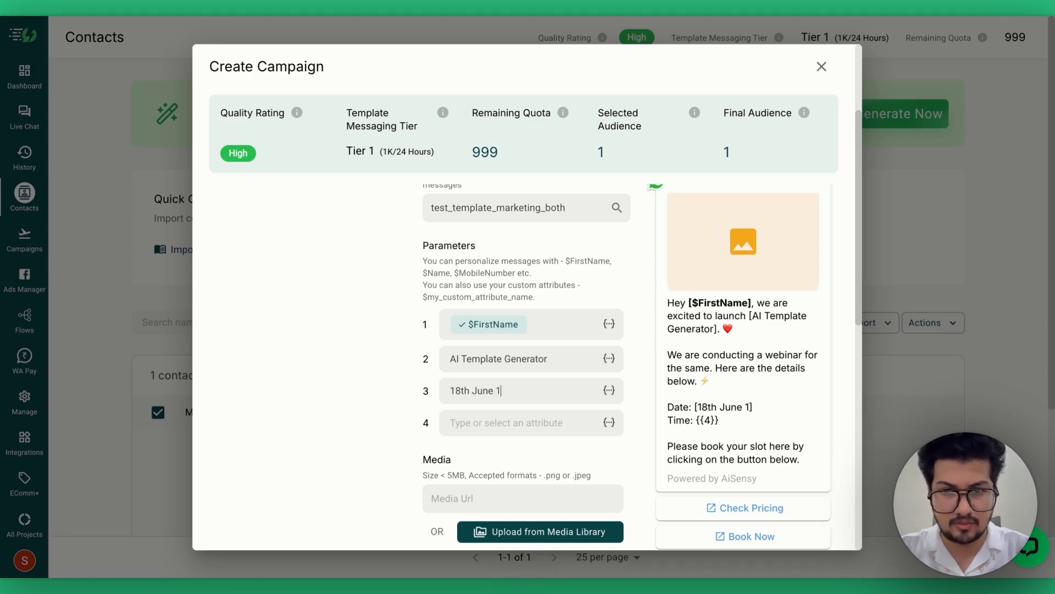
type("2025")
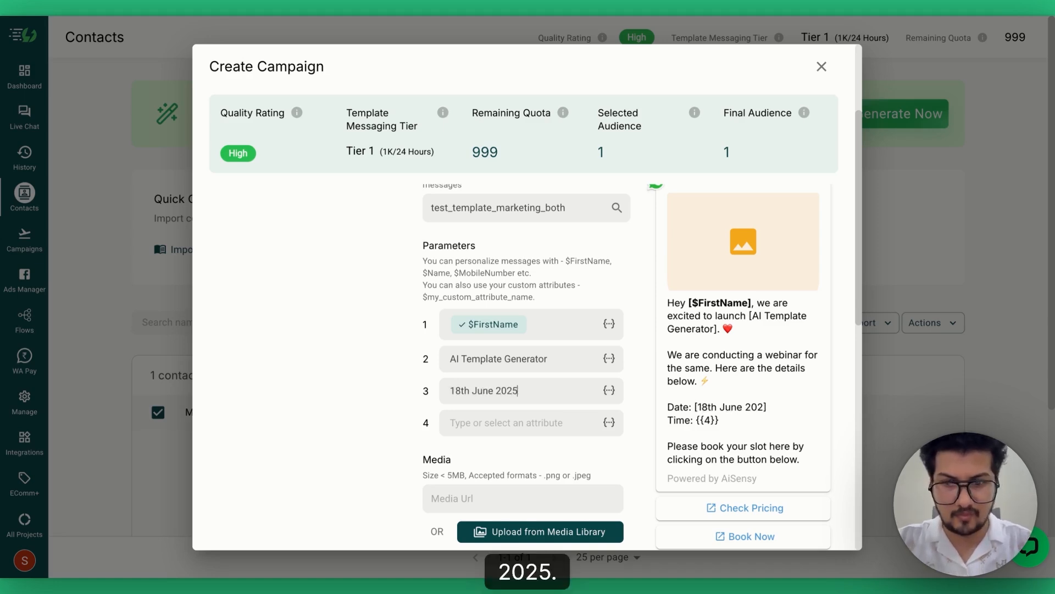
left_click(474, 423)
type("10 A")
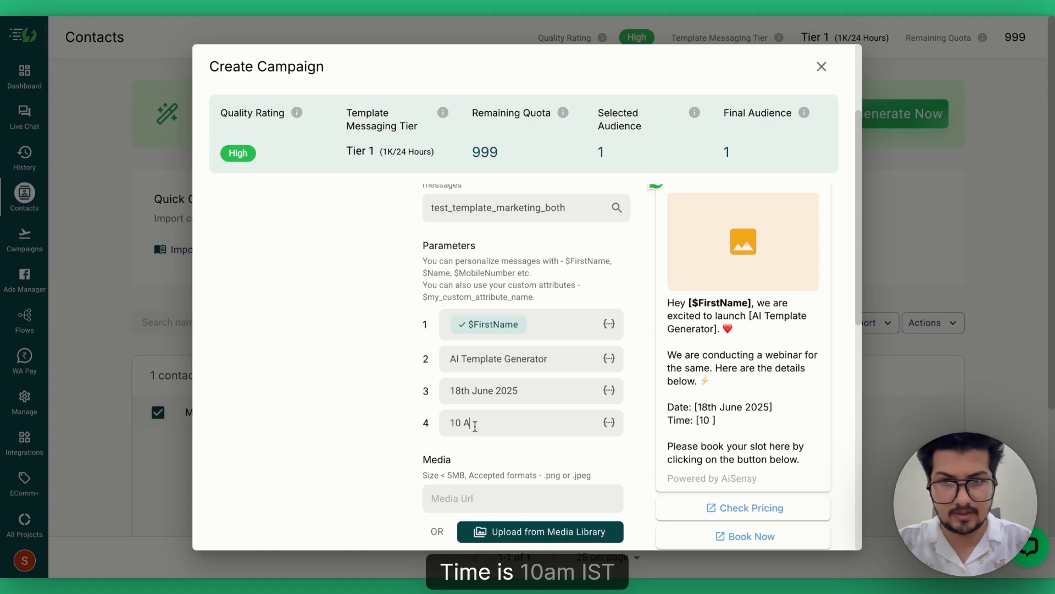
type("M IST")
Attach the recently used AiSensy logo image from the media library as the campaign's media
scroll(475, 426, "down", 3)
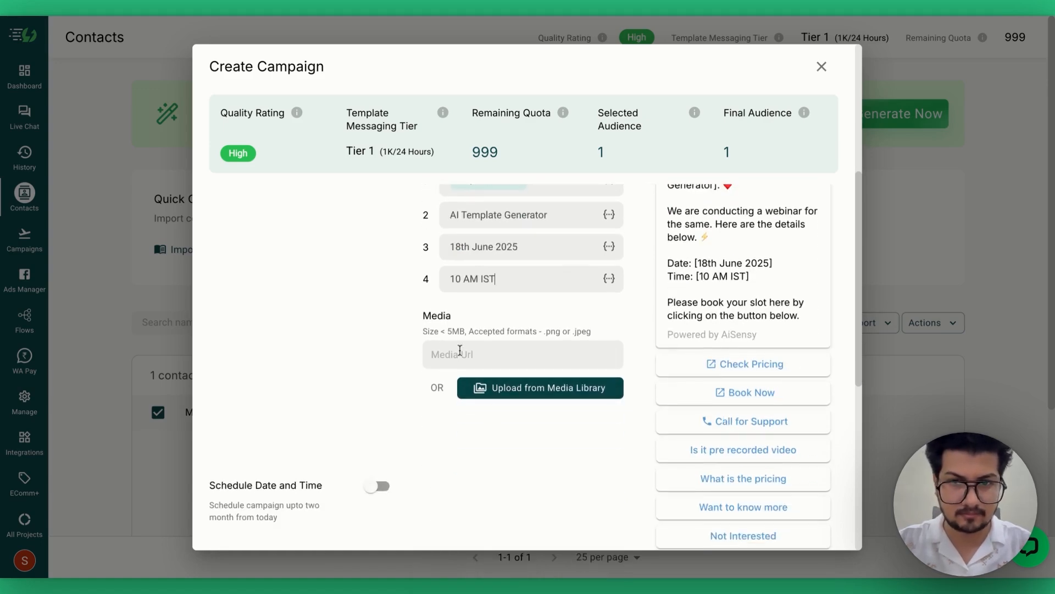
left_click(489, 388)
left_click(254, 250)
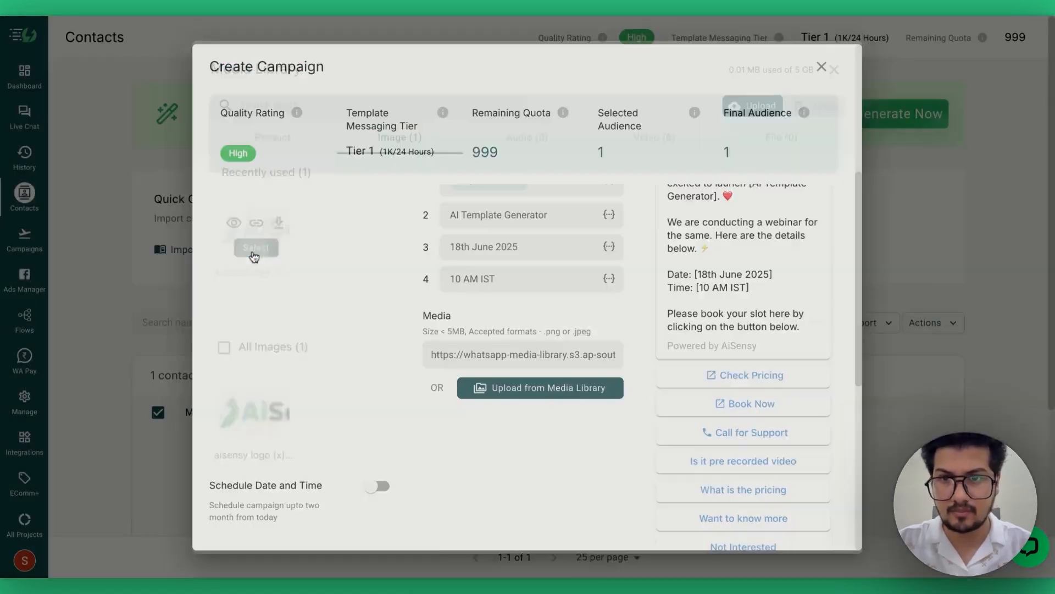
Review the message preview and campaign settings, send the campaign immediately, and close the campaign form
scroll(670, 275, "up", 3)
scroll(671, 275, "down", 6)
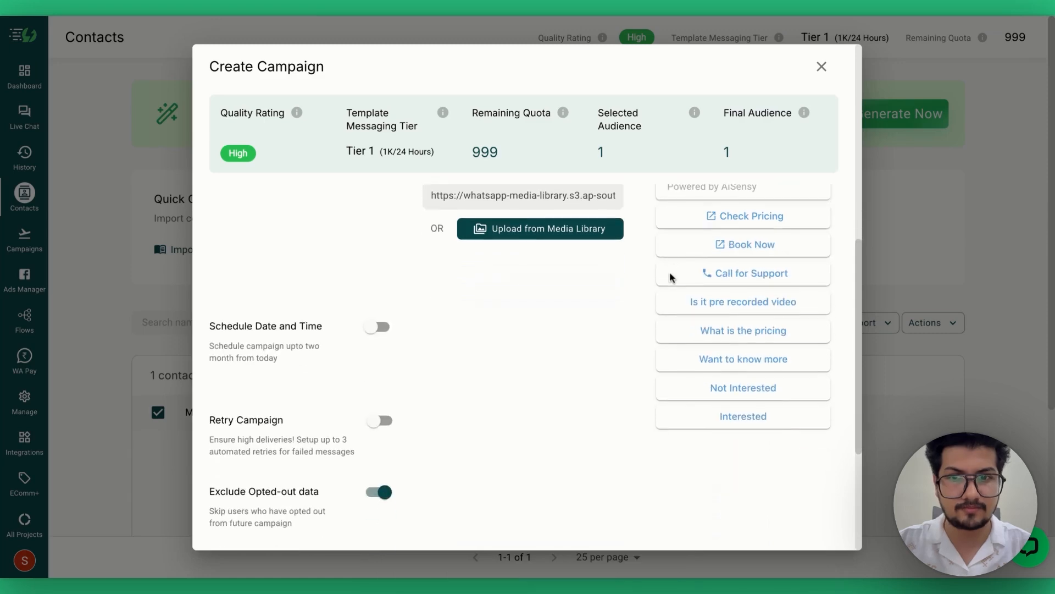
scroll(528, 344, "down", 5)
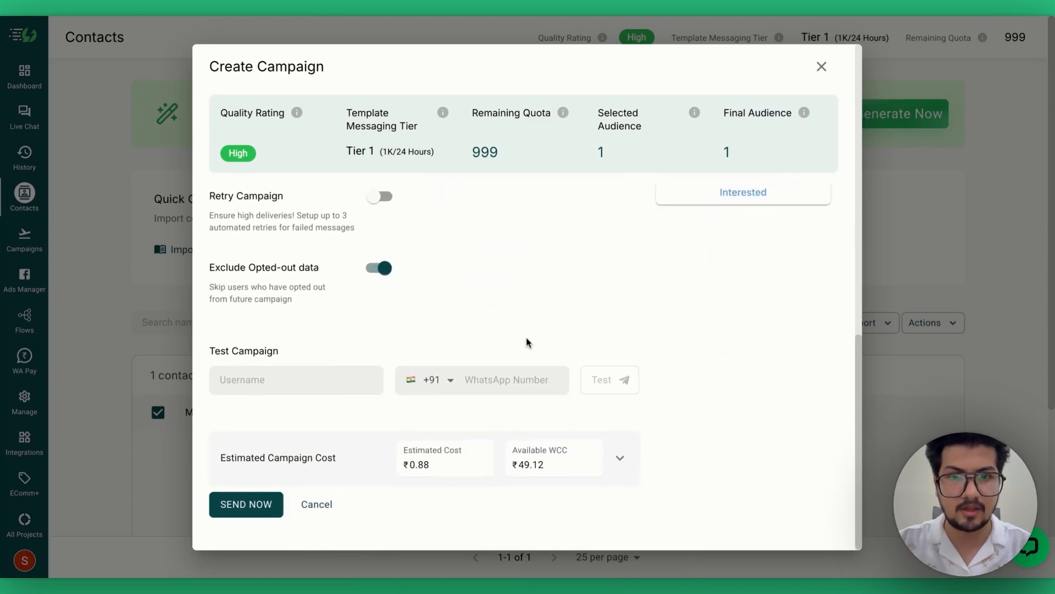
left_click(248, 510)
scroll(461, 441, "down", 1)
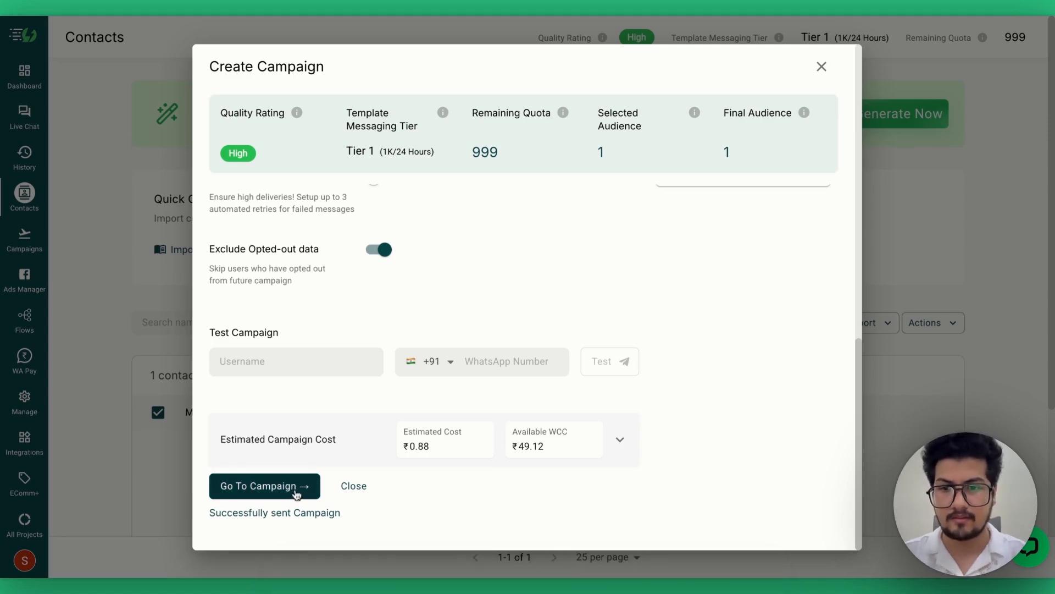
left_click(345, 488)
Open the contact's intervened conversation in Live Chat, reload it and view the broadcast message with its buttons
left_click(26, 118)
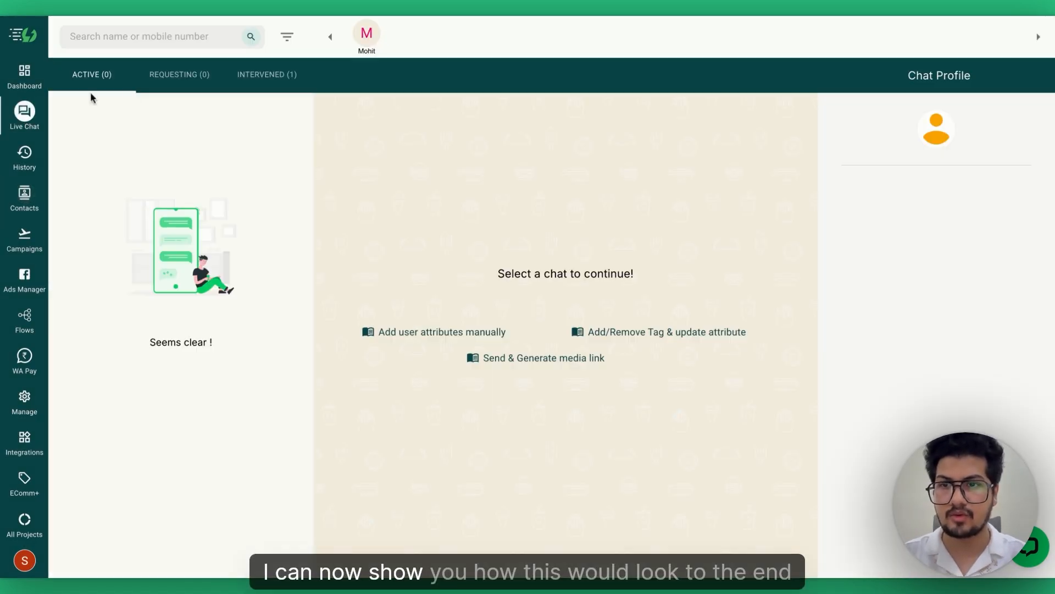
left_click(237, 88)
left_click(196, 138)
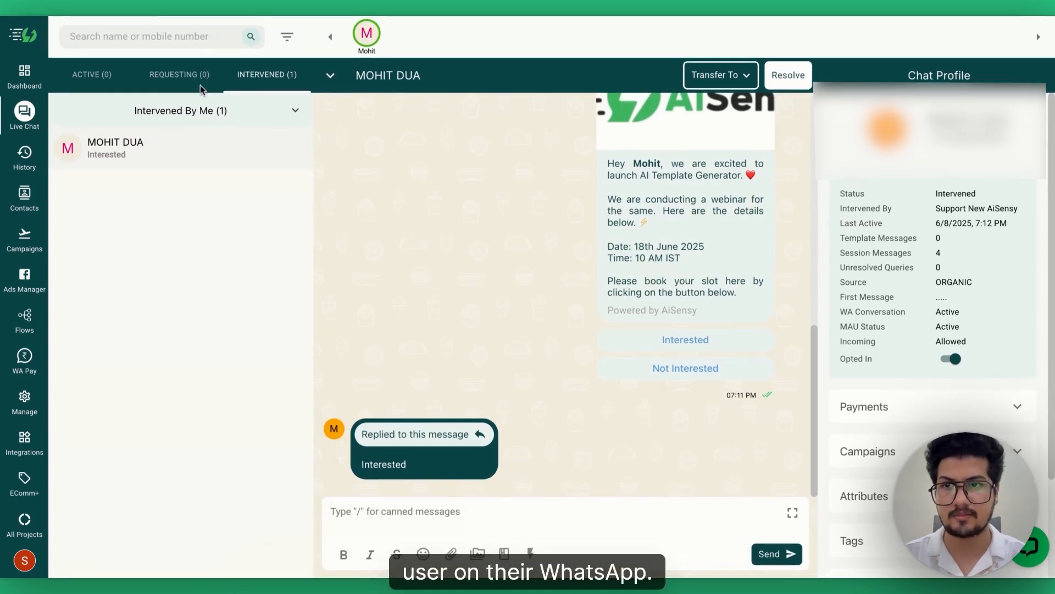
key("F5")
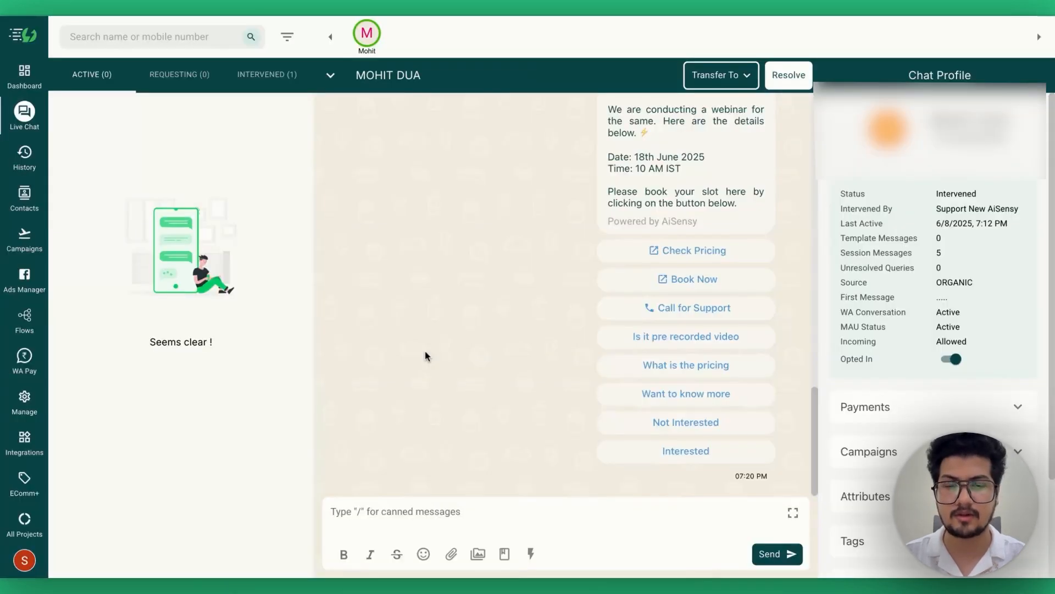
scroll(426, 357, "up", 3)
scroll(565, 294, "up", 1)
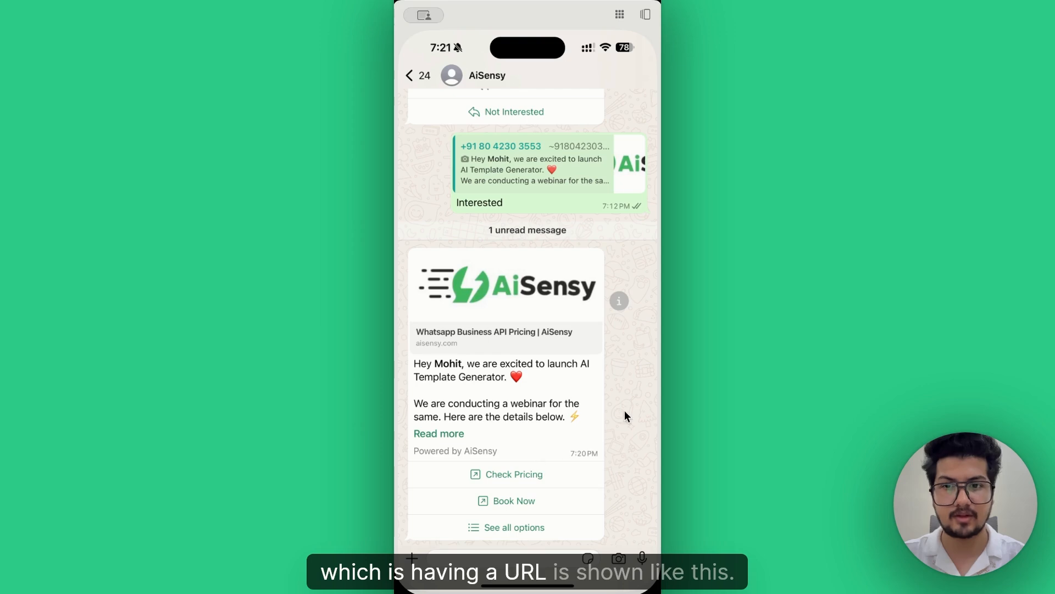
In WhatsApp on the mirrored phone, show all options of the webinar message and look over the Check Pricing page
left_click(505, 526)
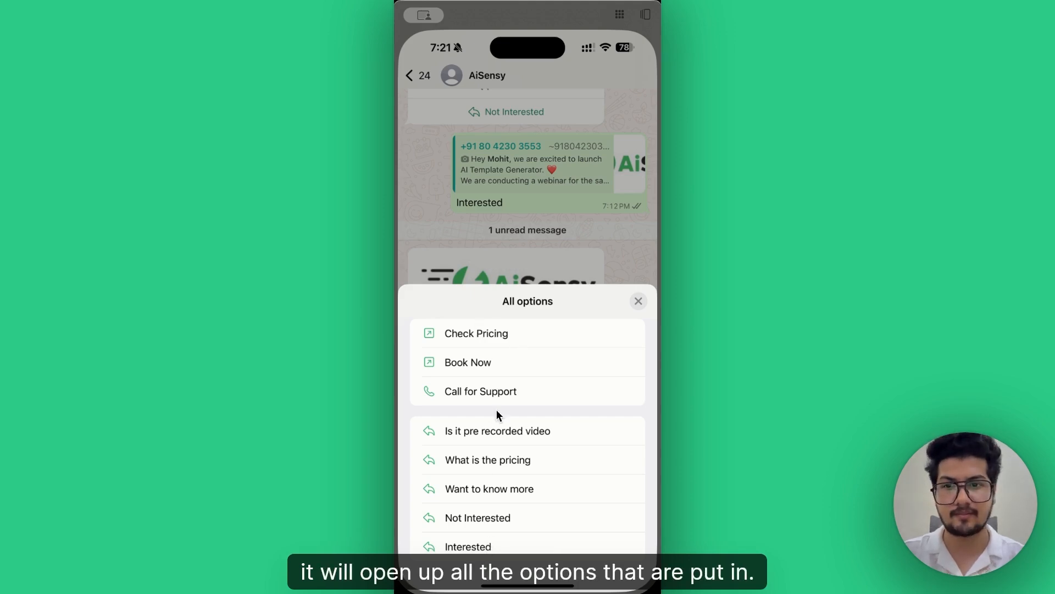
left_click(477, 336)
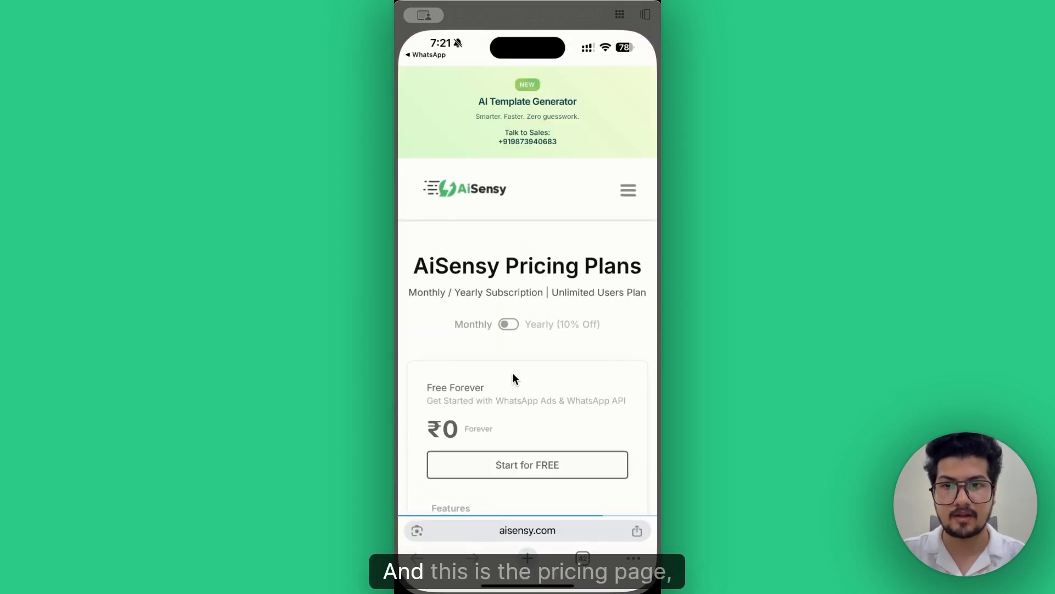
scroll(513, 375, "down", 8)
scroll(513, 375, "up", 8)
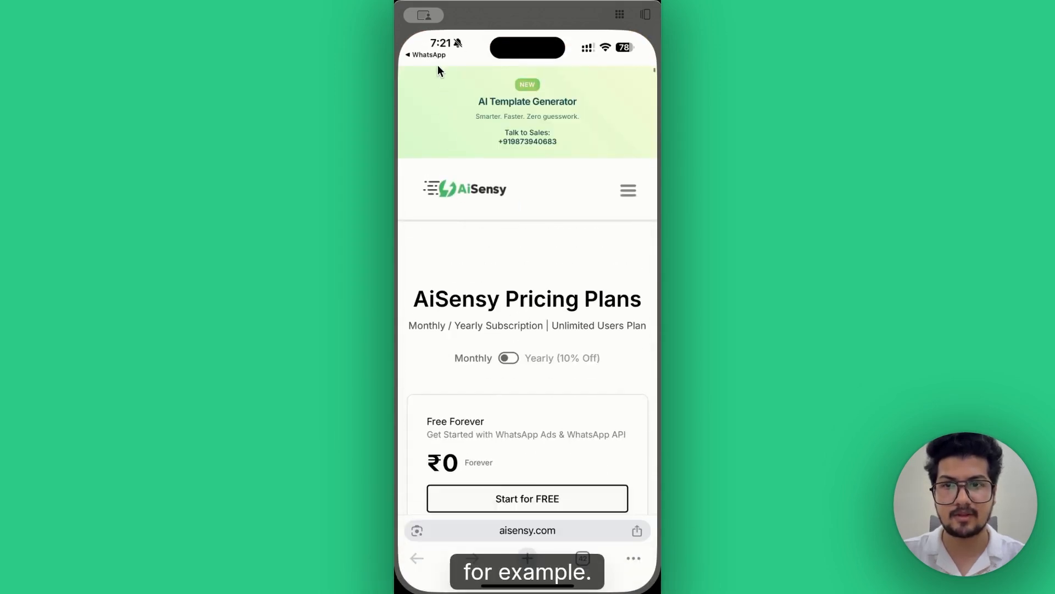
Return to WhatsApp, unlock it with Face ID, and answer the webinar message with the Interested quick reply from all its options
left_click(427, 54)
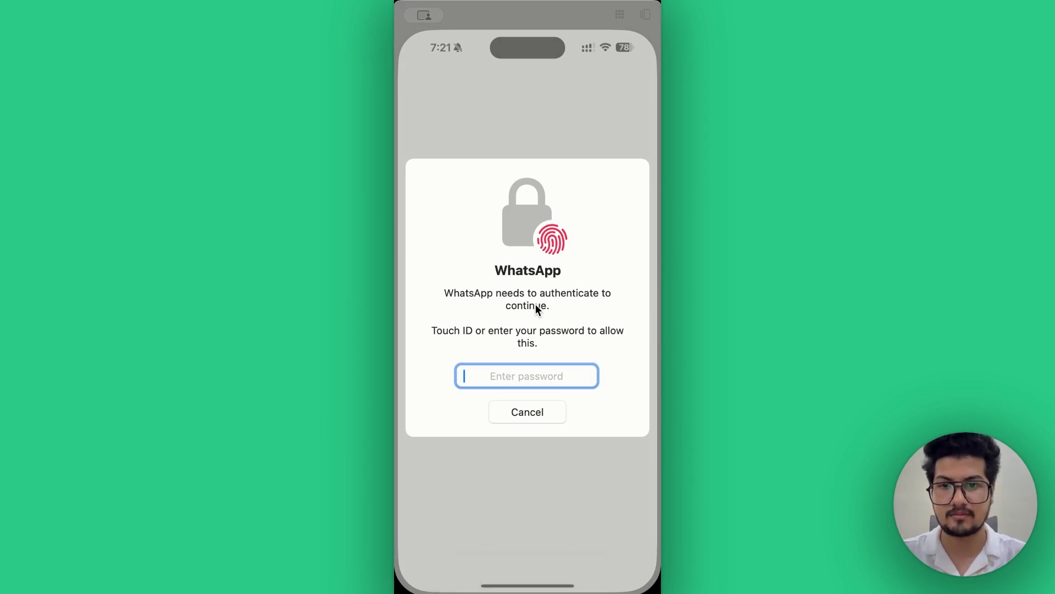
left_click(530, 416)
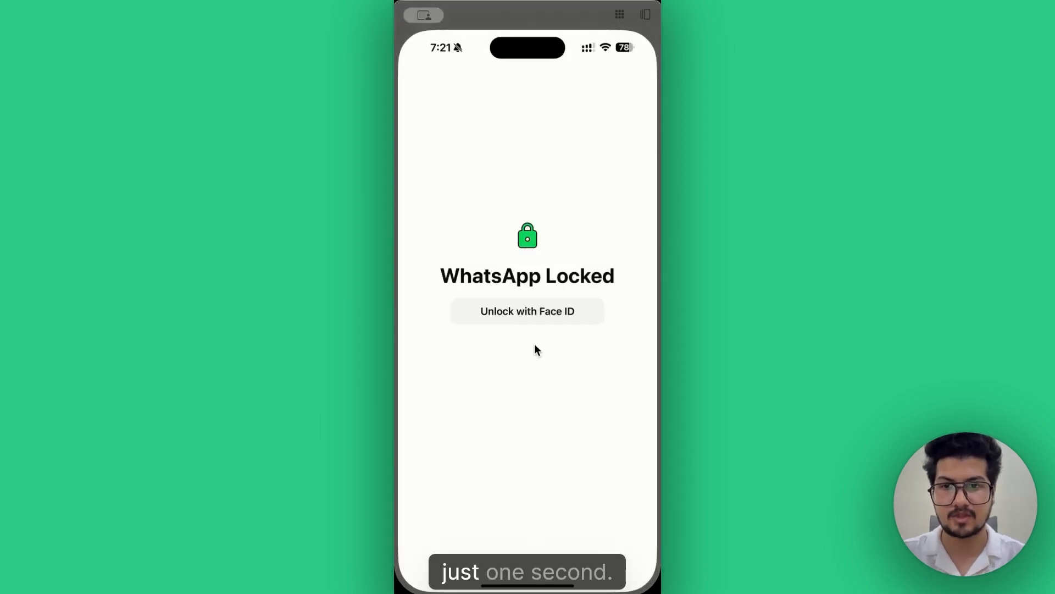
left_click(528, 301)
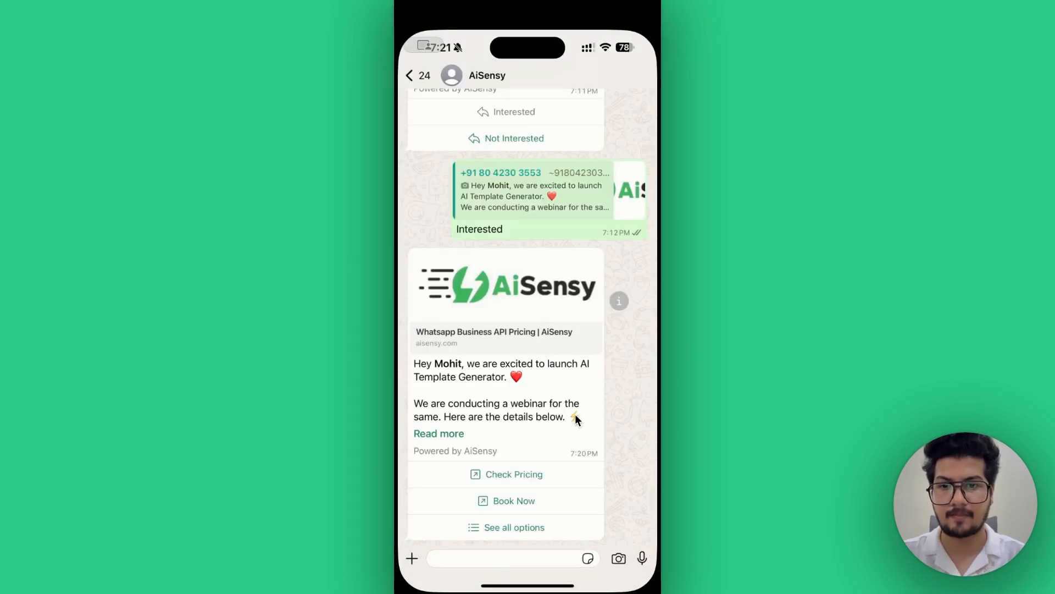
left_click(512, 527)
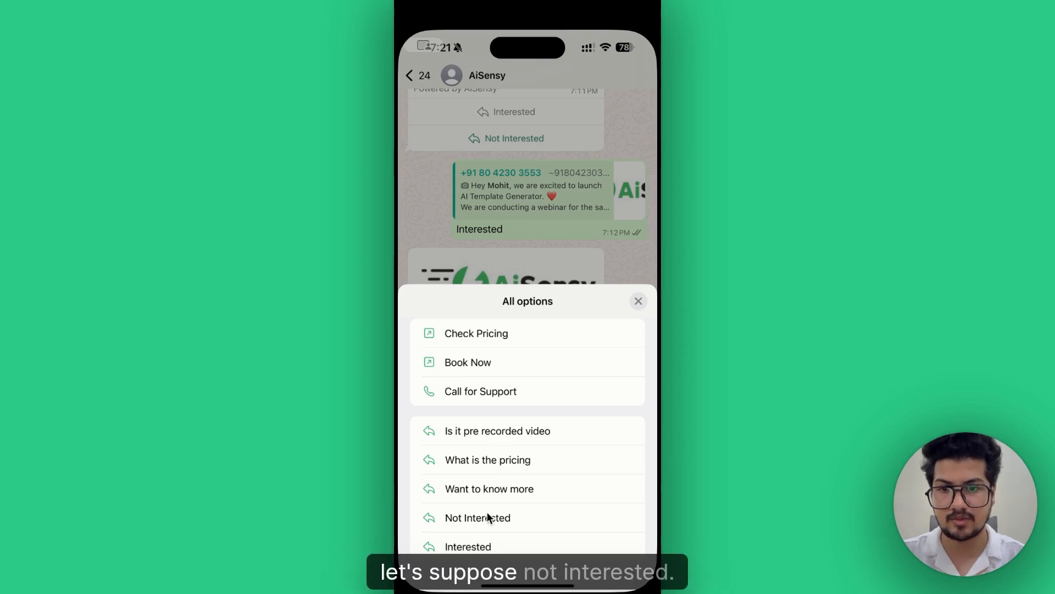
left_click(468, 547)
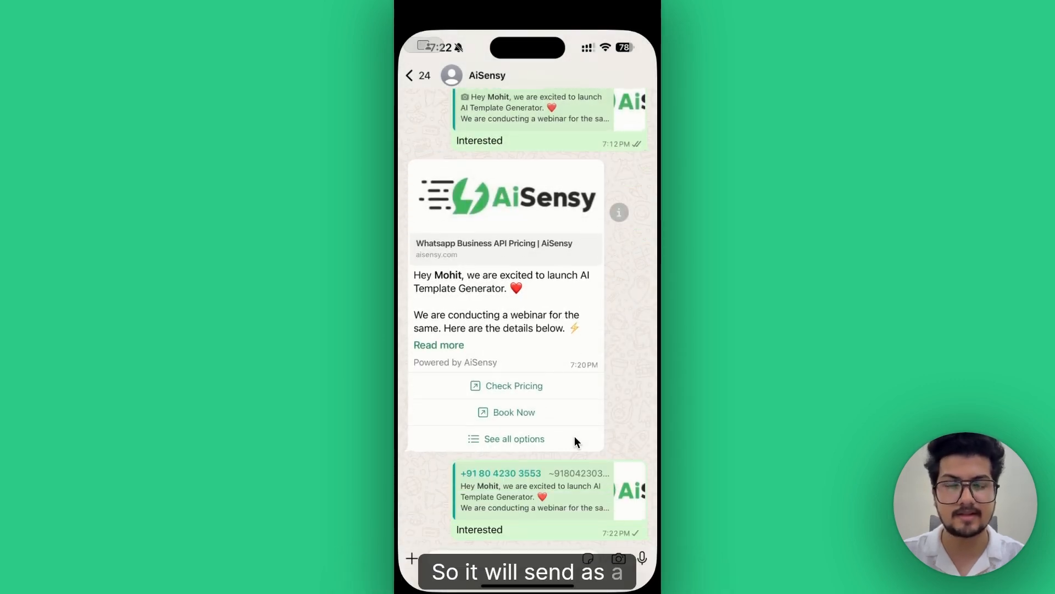